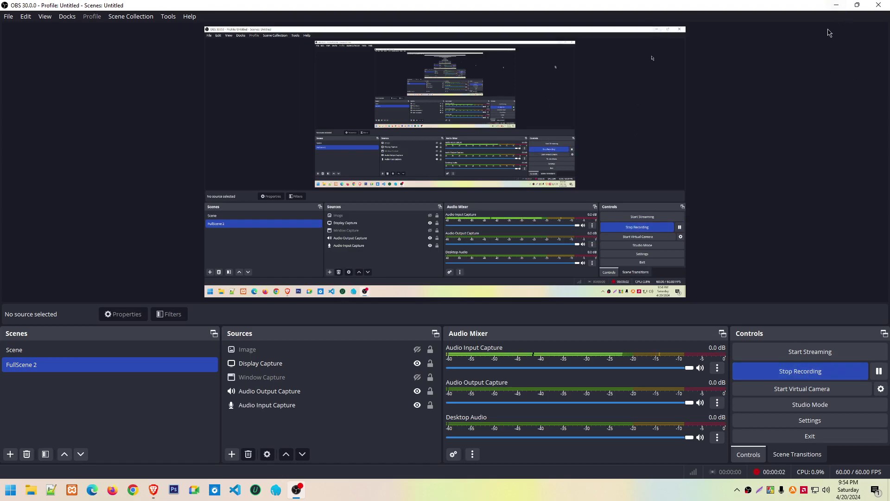
# Minimize OBS Studio and restore the Google Meet call window from the taskbar
pyautogui.click(836, 5)
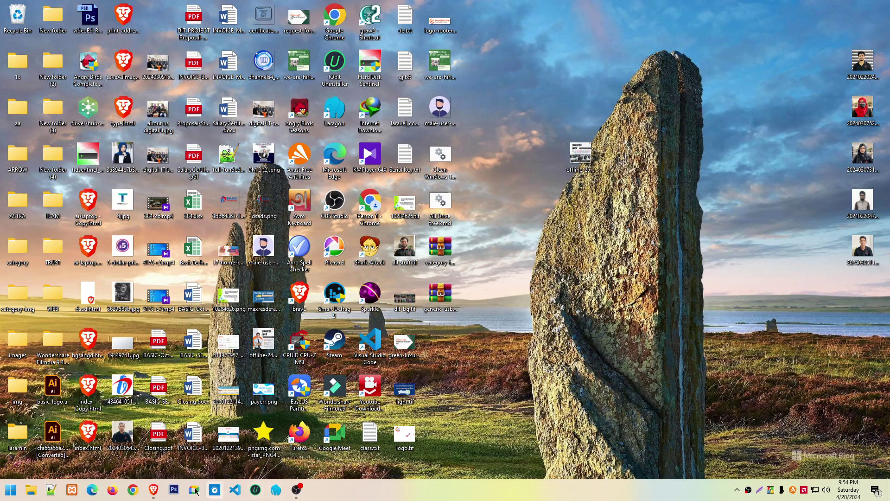
pyautogui.moveTo(153, 490)
pyautogui.click(133, 442)
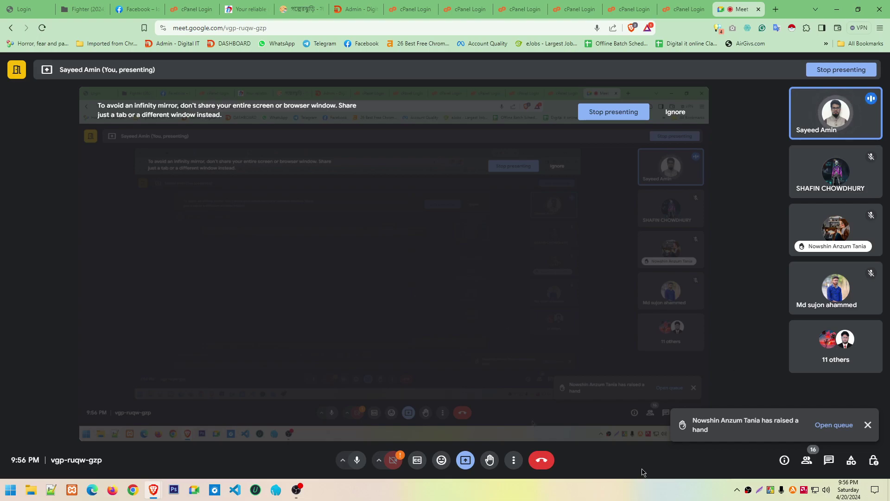
# Close the raised-hand alert and launch Photoshop CS6 from the taskbar
pyautogui.click(867, 425)
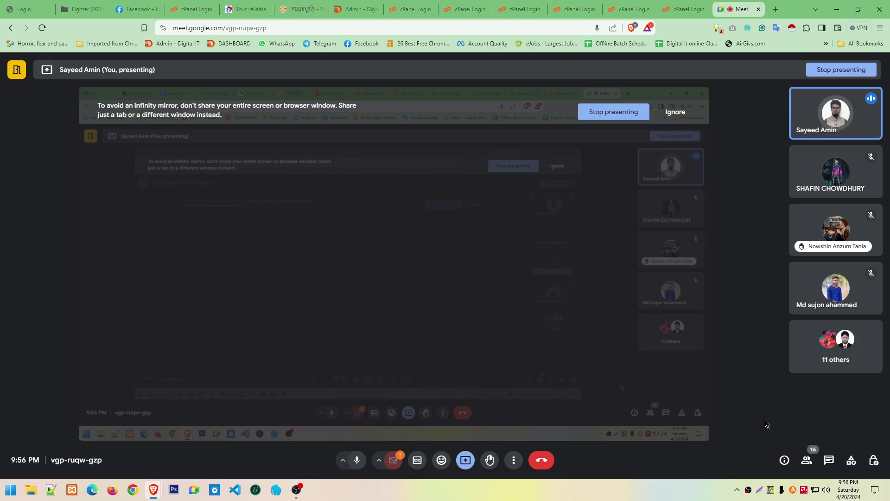
pyautogui.moveTo(394, 264)
pyautogui.click(174, 490)
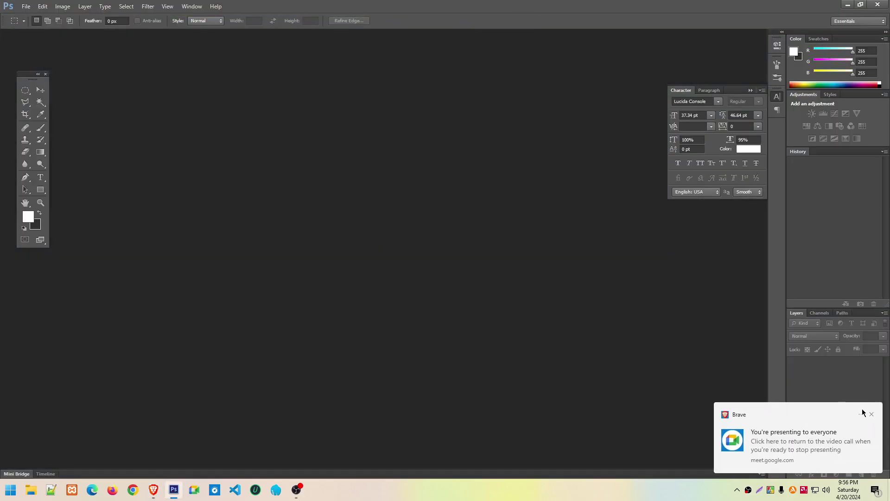
# Dock the floating Tools panel at the left edge, then return to the Meet call
pyautogui.click(872, 414)
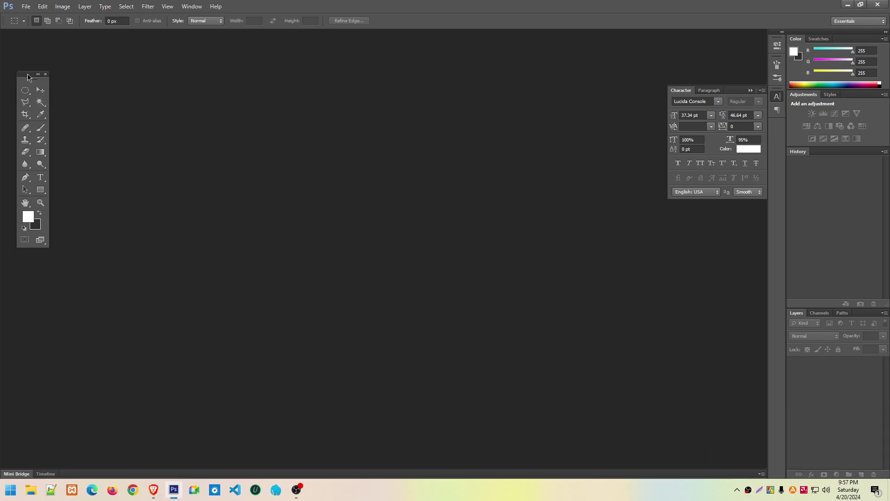
pyautogui.moveTo(30, 78); pyautogui.dragTo(9, 38)
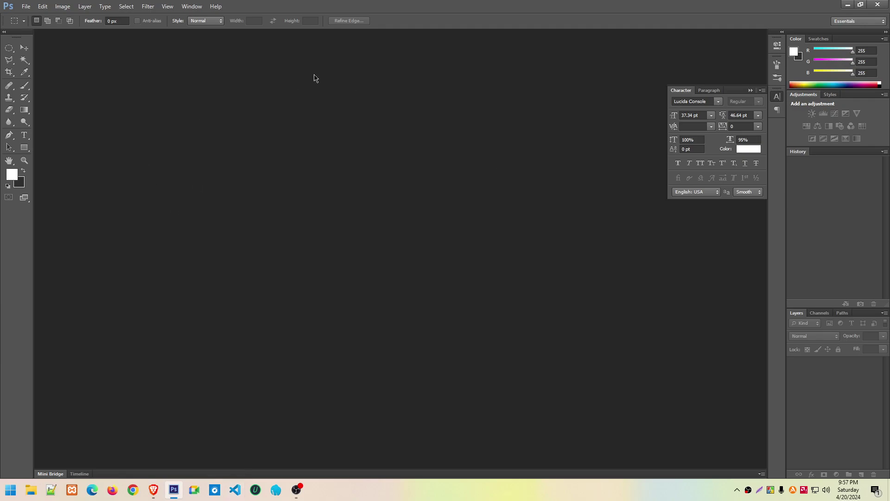
pyautogui.moveTo(153, 490)
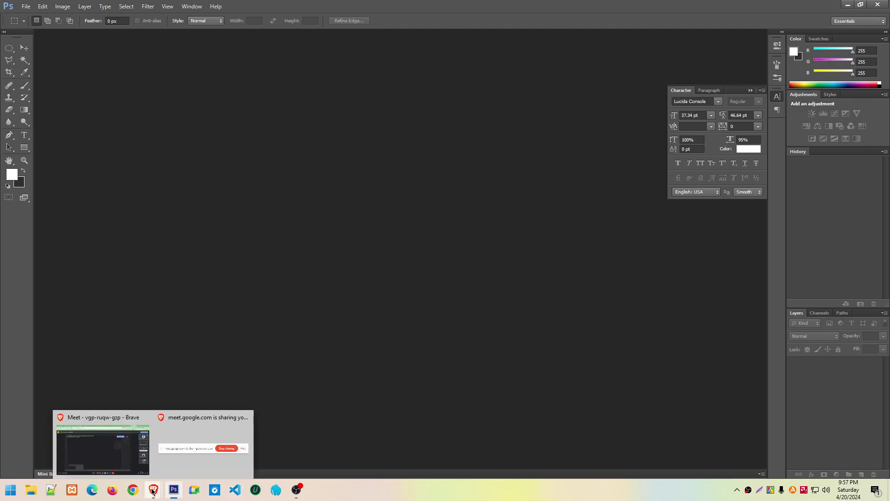
pyautogui.click(118, 459)
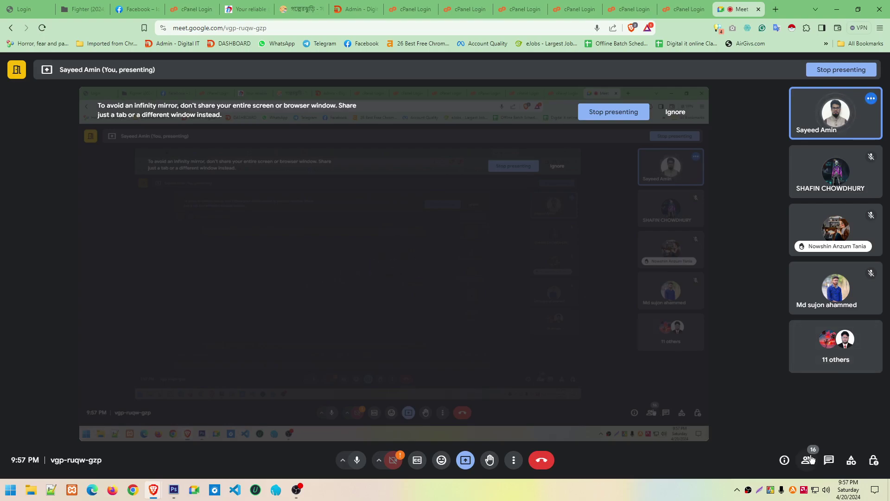
# Check raised hands in Meet's People panel, then minimise Brave to return to Photoshop
pyautogui.click(807, 460)
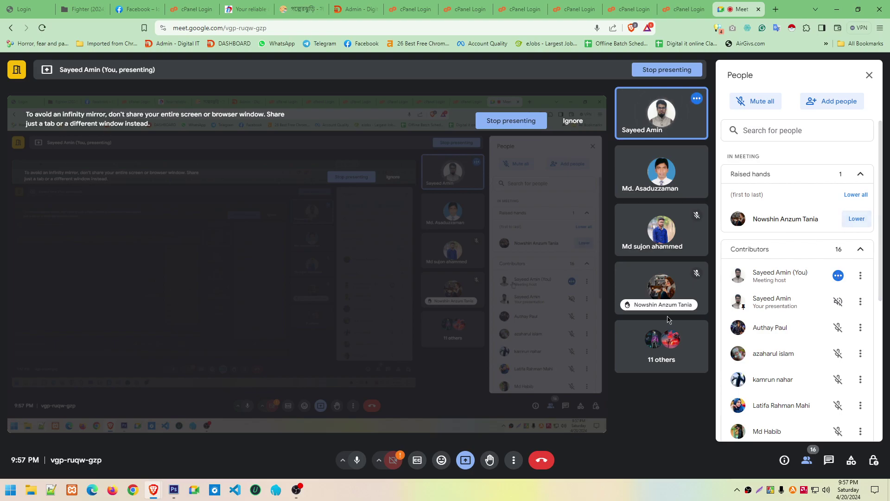
pyautogui.click(856, 220)
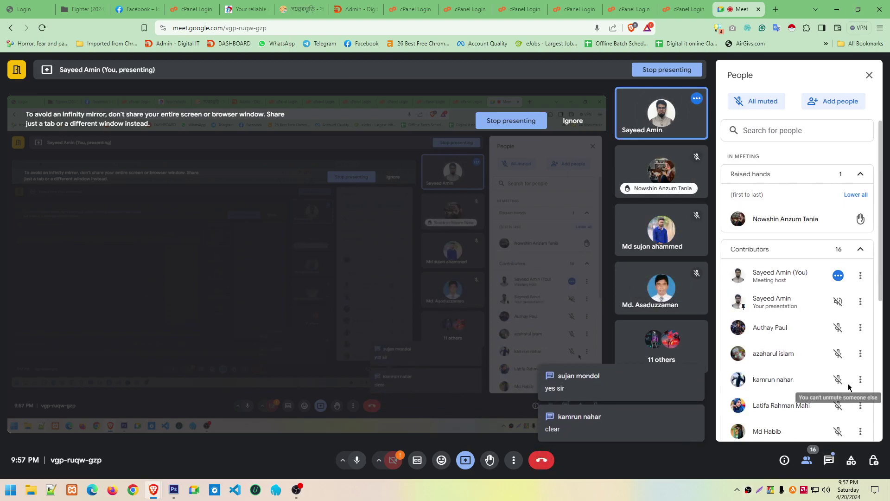
pyautogui.click(838, 9)
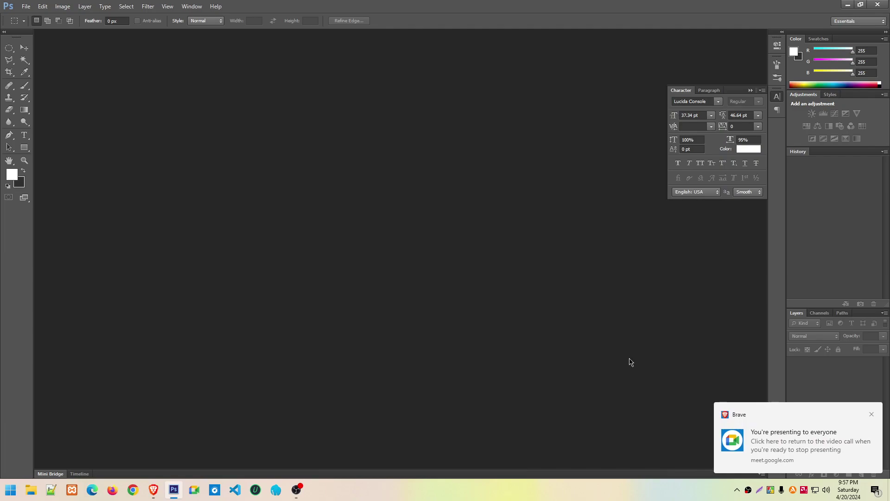
# Close Brave's 'You're presenting to everyone' notification covering Photoshop
pyautogui.click(882, 414)
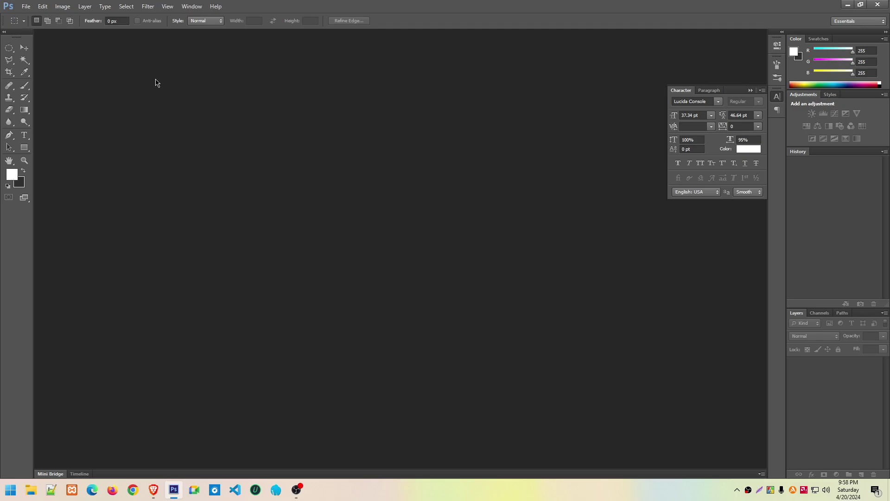
# Check the Meet chat, lower the remaining participant's raised hand, and return to Photoshop
pyautogui.click(847, 4)
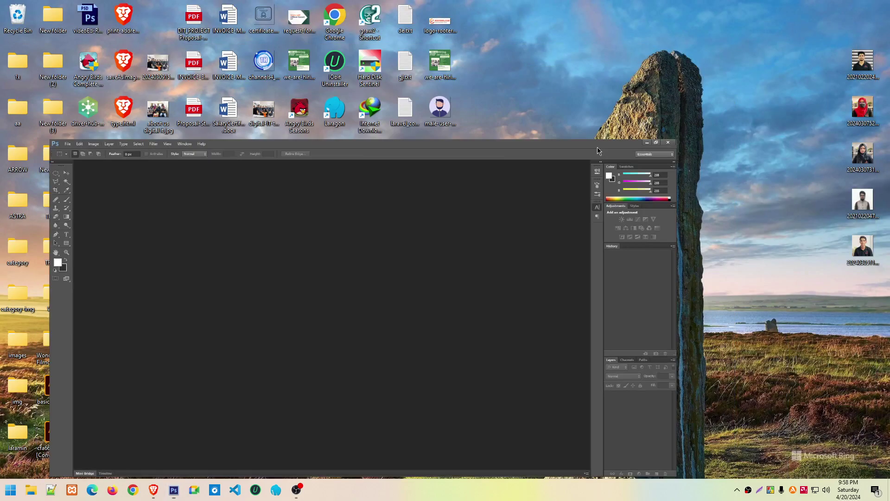
pyautogui.moveTo(153, 490)
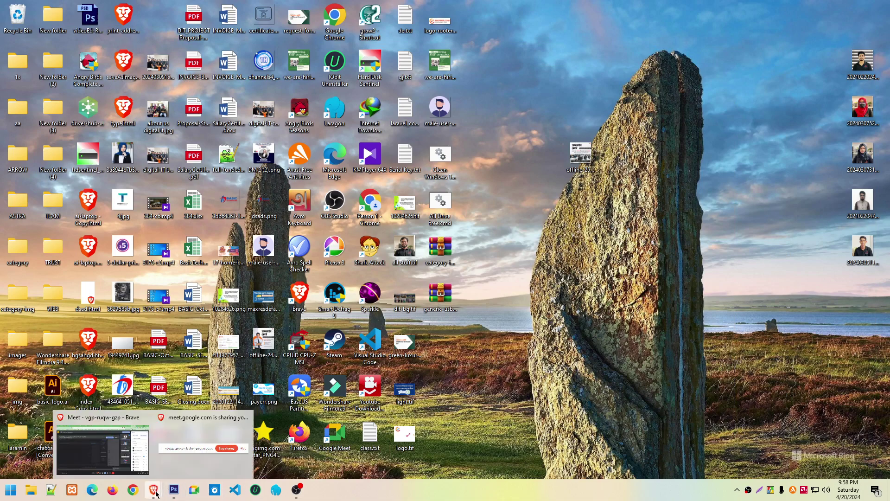
pyautogui.click(124, 441)
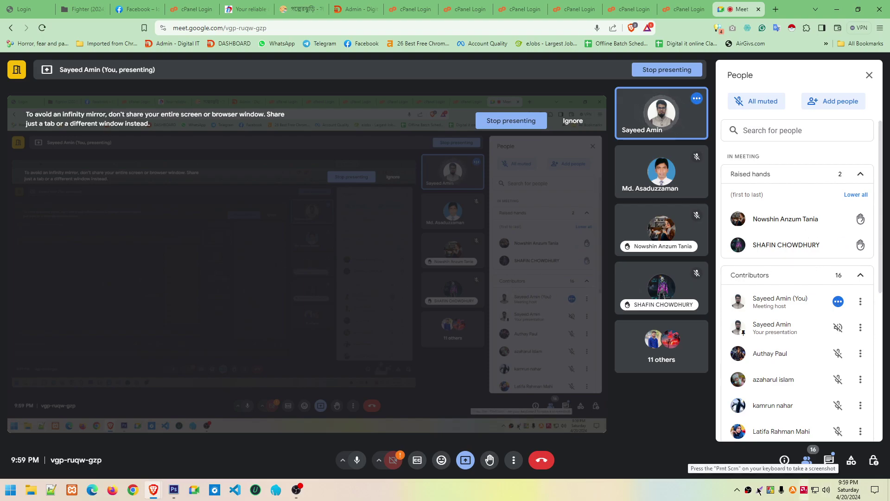
pyautogui.click(830, 461)
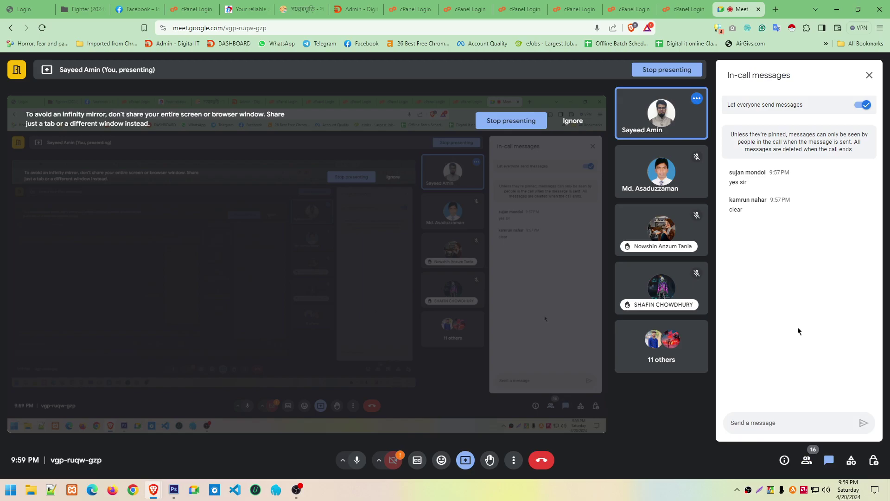
pyautogui.click(807, 460)
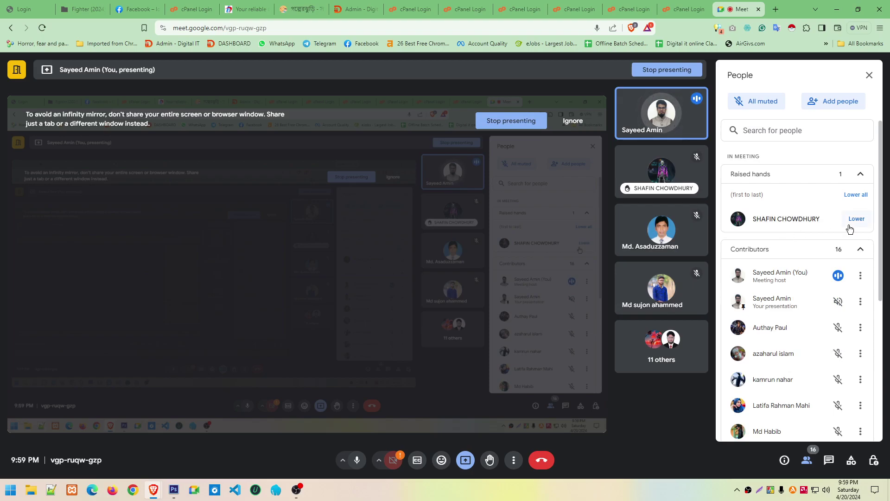
pyautogui.moveTo(661, 171)
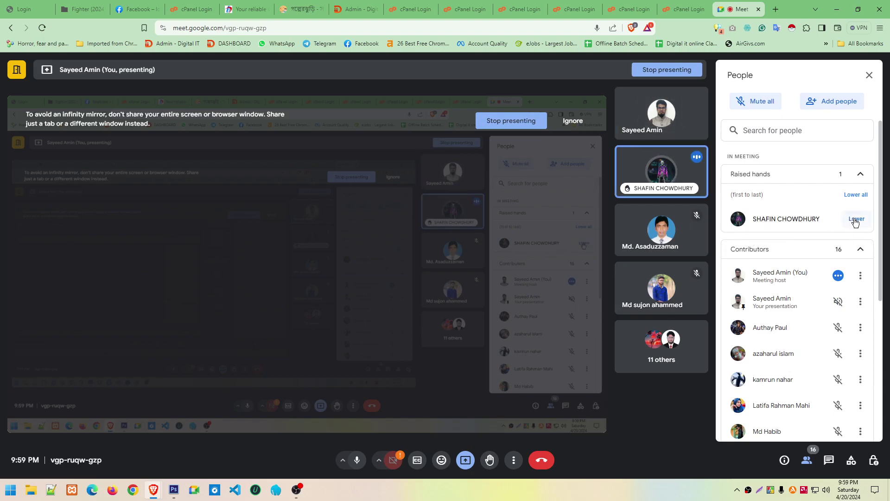
pyautogui.click(856, 220)
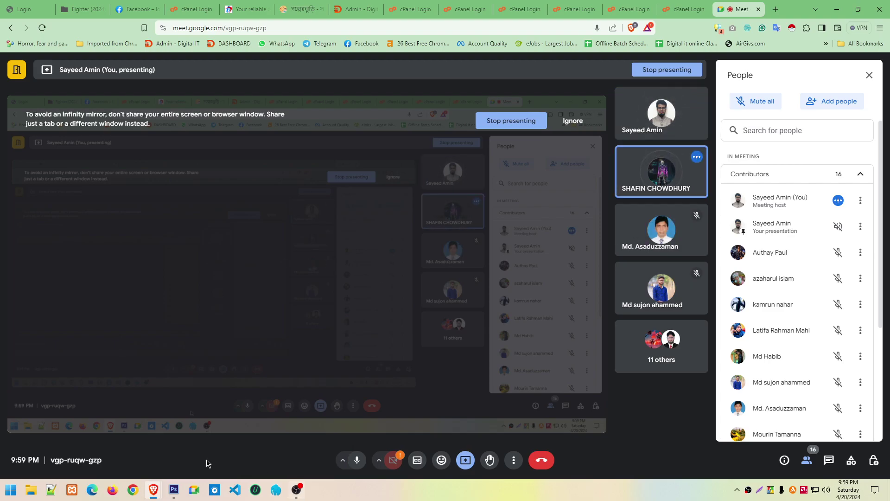
pyautogui.click(176, 490)
pyautogui.click(869, 412)
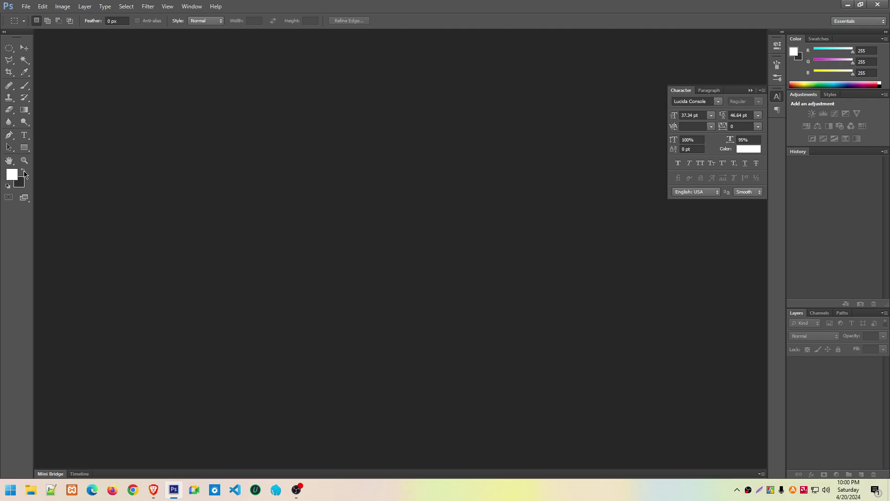
# Pick the Elliptical Marquee Tool from the Marquee flyout in the Tools panel
pyautogui.click(11, 51)
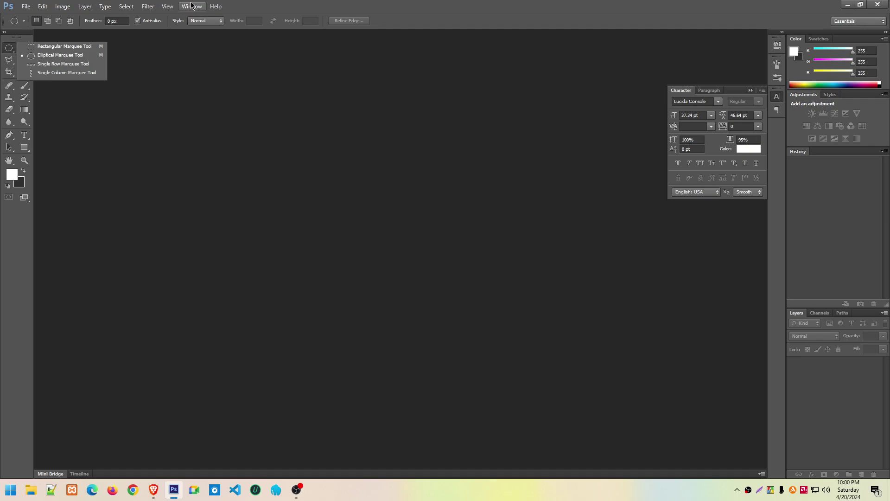
pyautogui.click(190, 38)
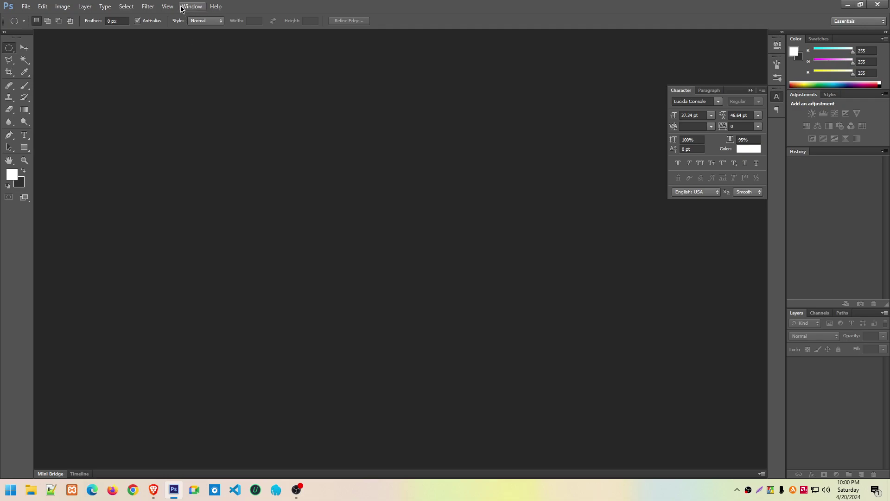
pyautogui.click(149, 10)
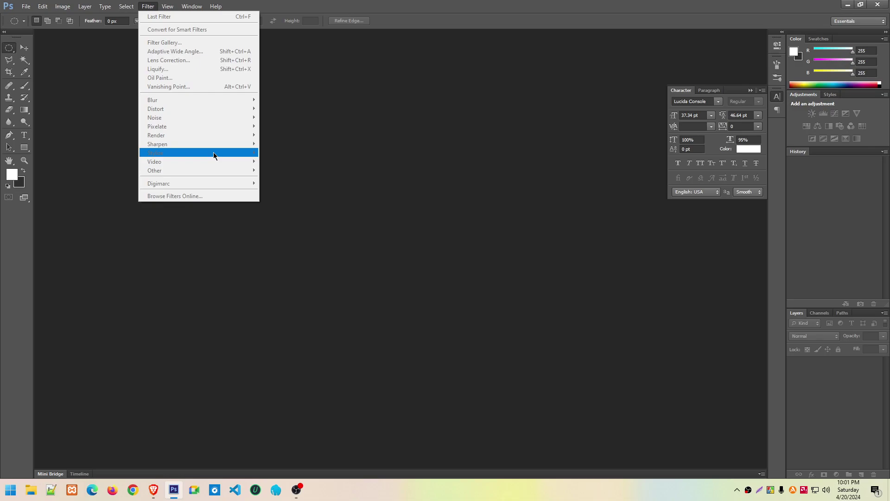
pyautogui.click(453, 325)
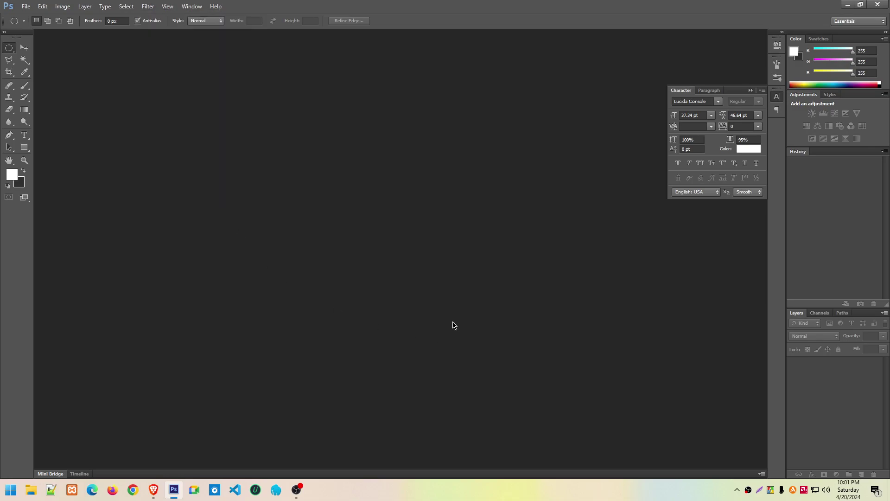
pyautogui.doubleClick(439, 6)
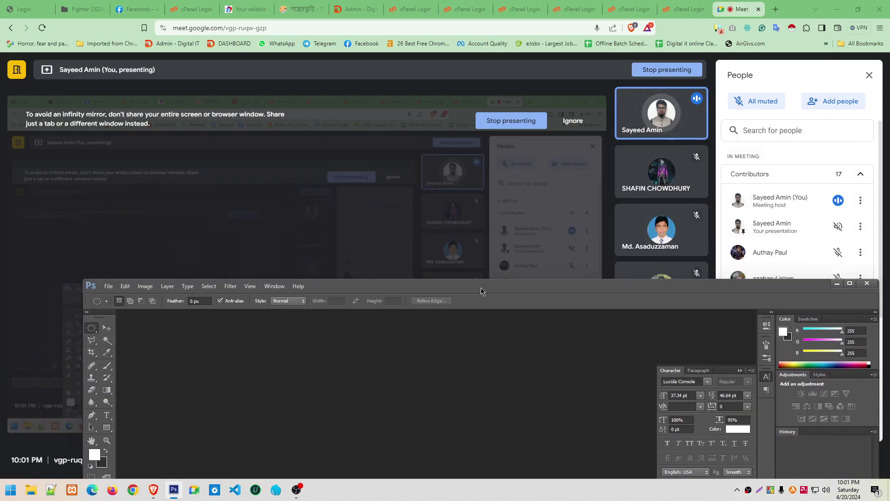
pyautogui.moveTo(483, 290); pyautogui.dragTo(458, 176)
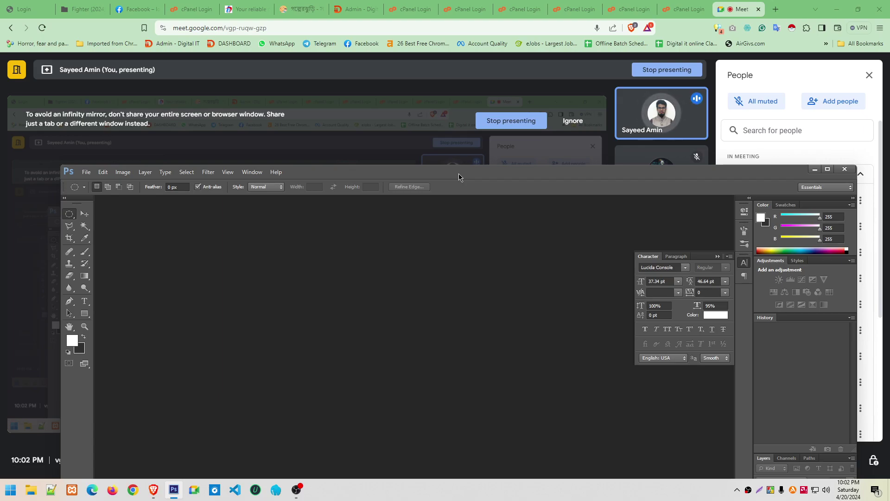
pyautogui.doubleClick(458, 173)
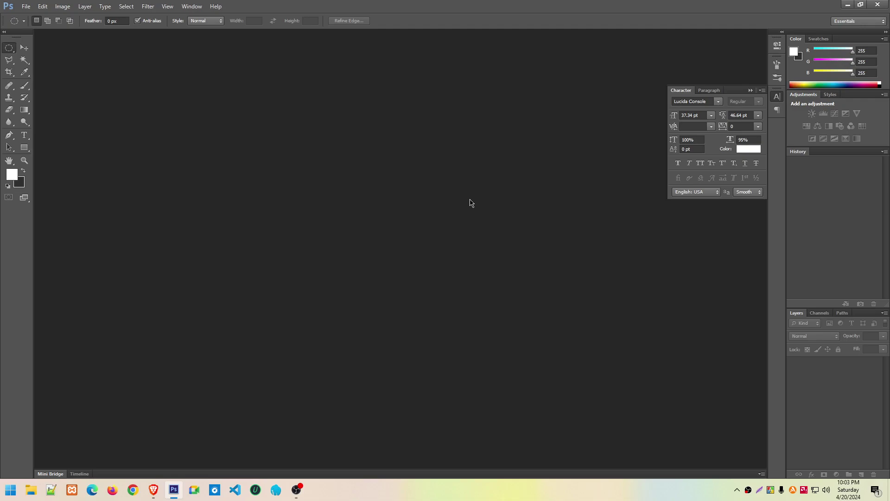
# Start a File > New document, keep Width in pixels, and select the Width value
pyautogui.click(24, 6)
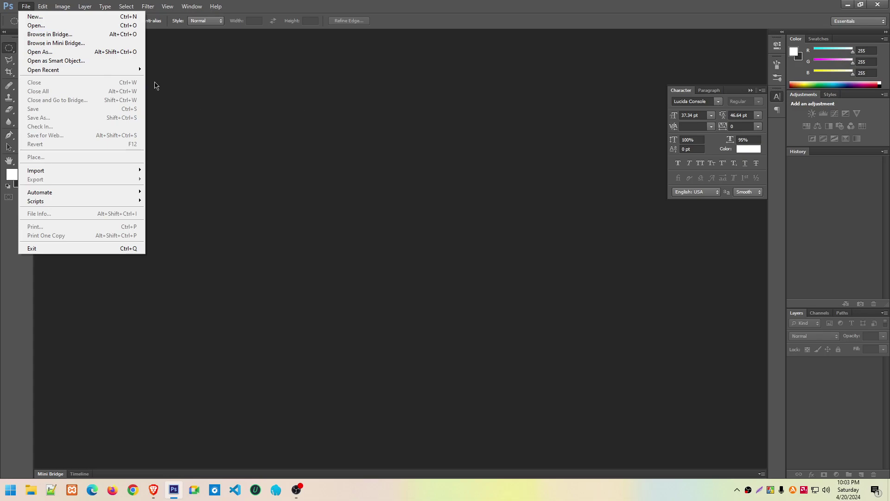
pyautogui.press('Down')
pyautogui.press('Return')
pyautogui.moveTo(366, 119); pyautogui.dragTo(330, 124)
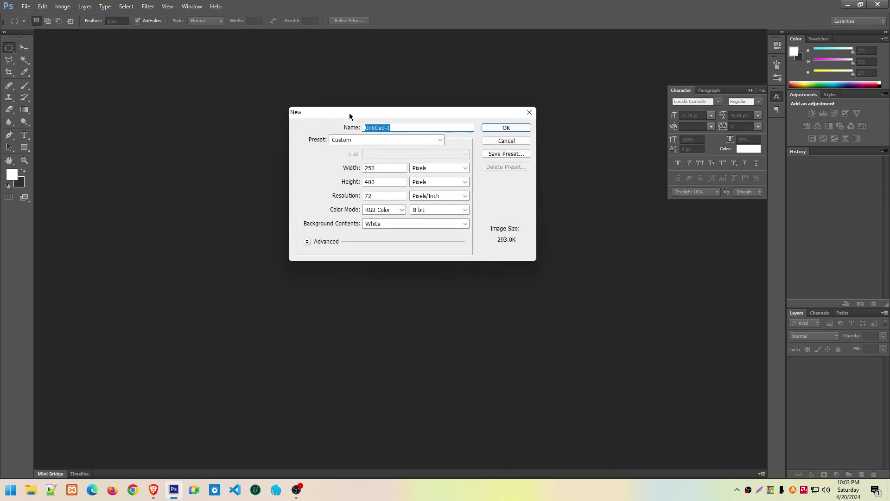
pyautogui.click(422, 175)
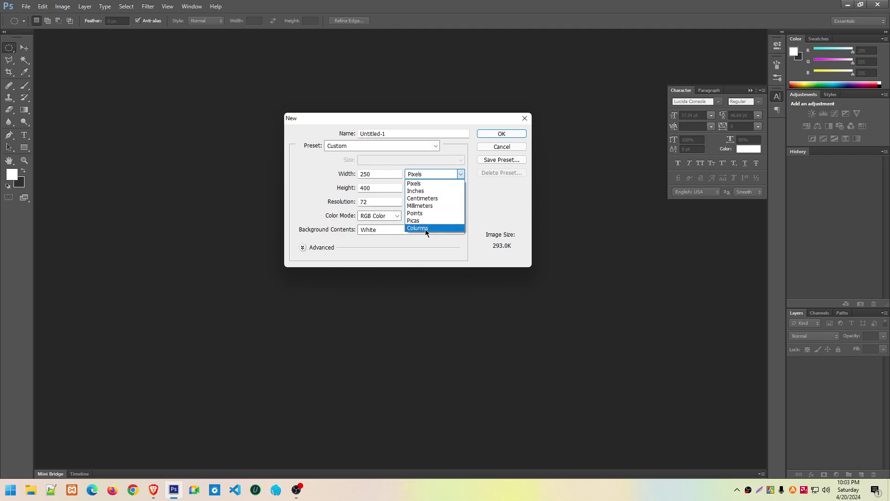
pyautogui.click(404, 117)
pyautogui.click(438, 176)
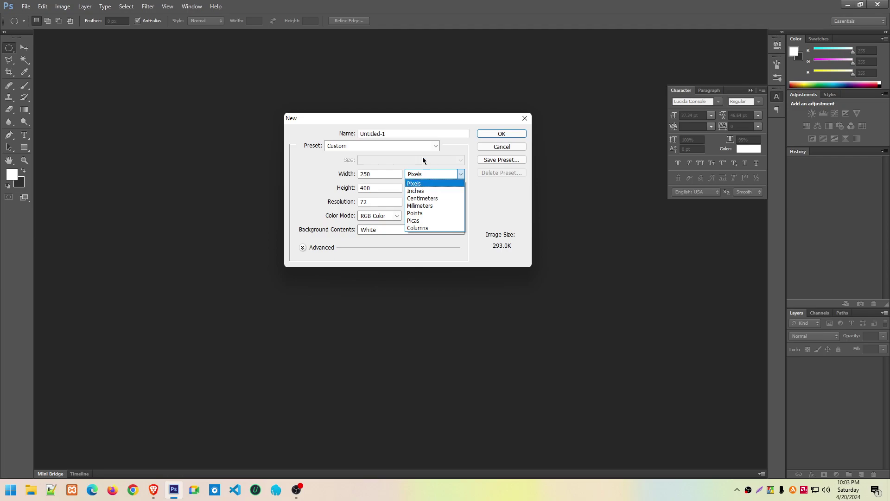
pyautogui.click(482, 211)
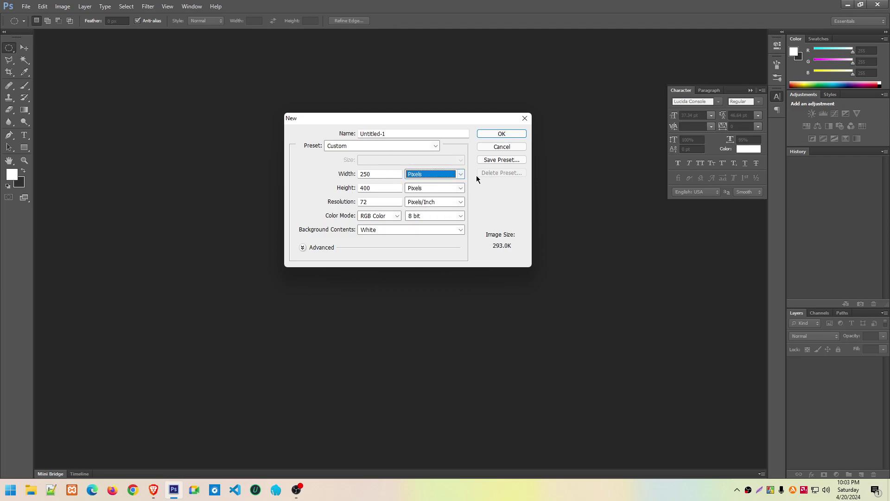
pyautogui.doubleClick(378, 174)
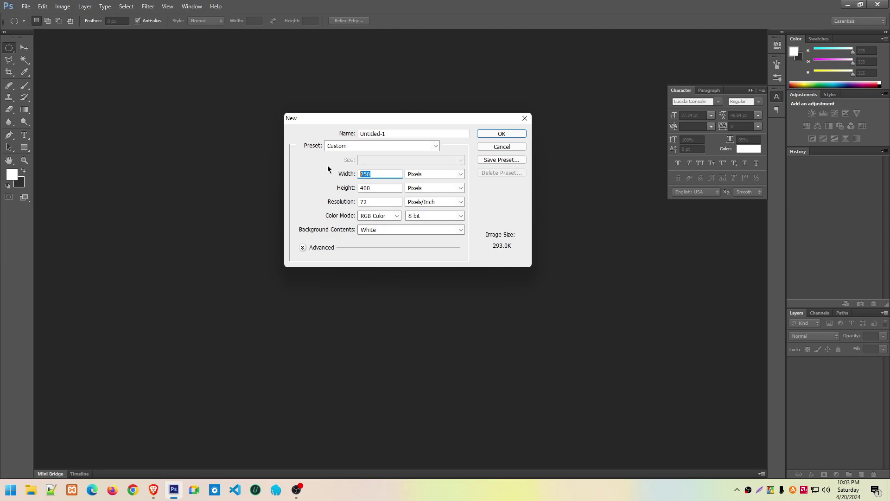
# Search 'youtube thumnail size' in a new Brave tab
pyautogui.click(154, 490)
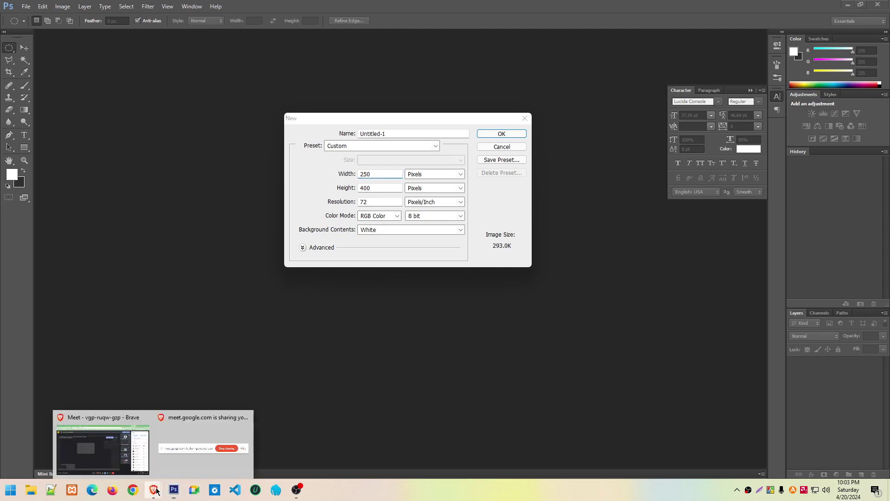
pyautogui.click(99, 456)
pyautogui.click(776, 10)
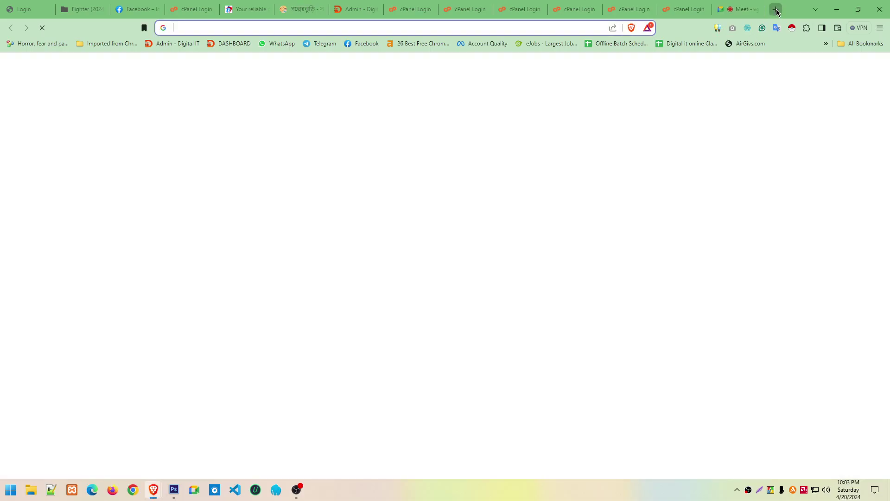
pyautogui.write('youtu')
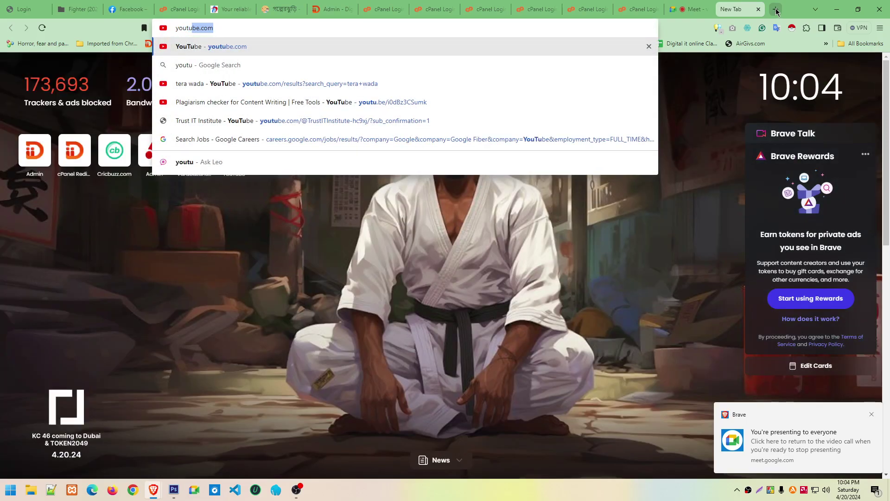
pyautogui.write('be t')
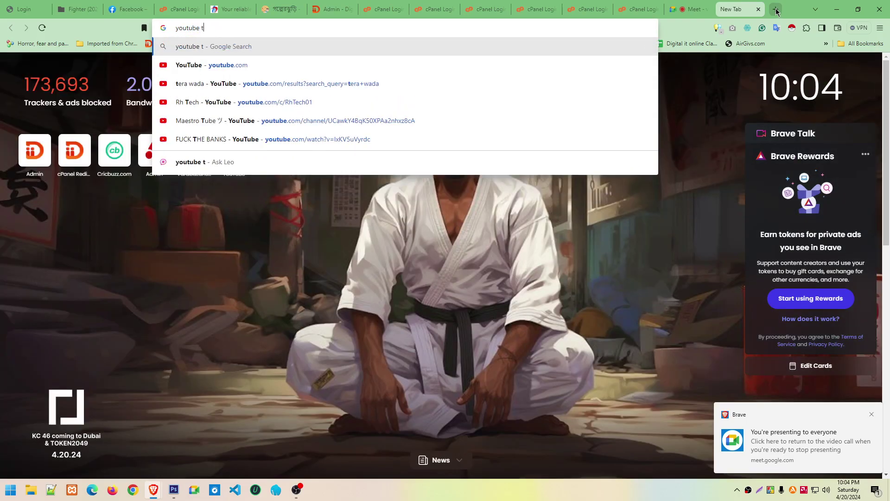
pyautogui.write('humna')
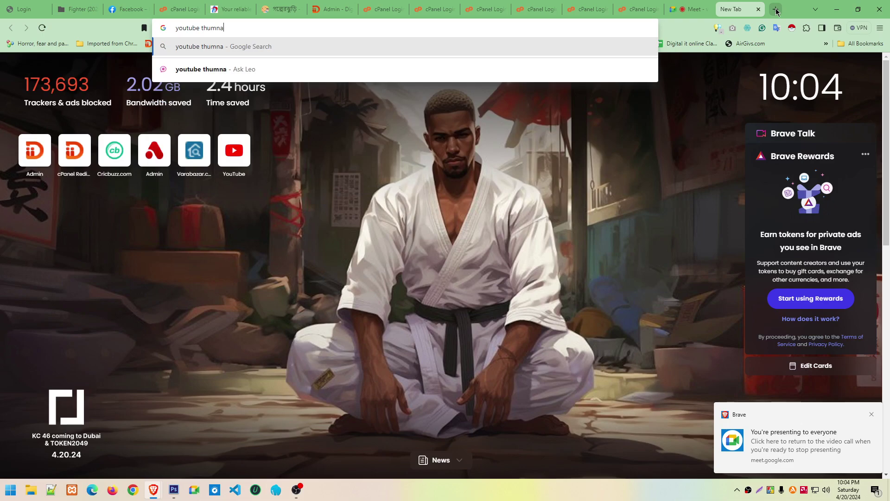
pyautogui.write('il si')
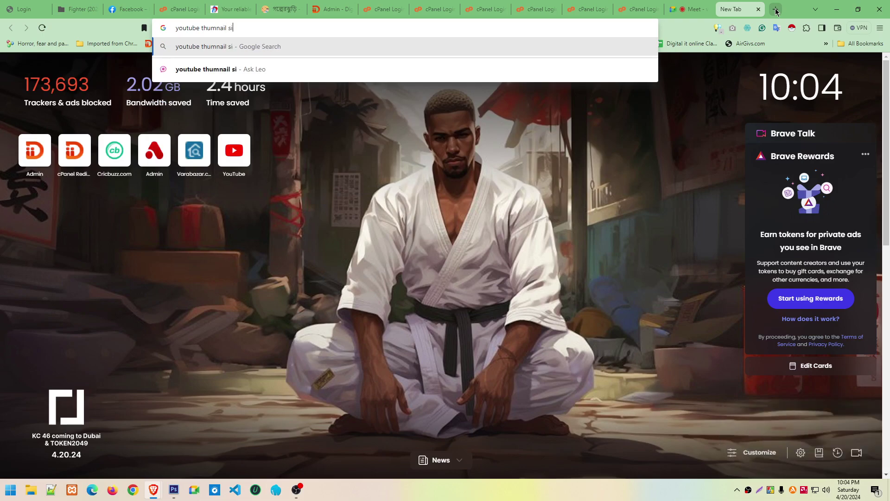
pyautogui.write('ze')
pyautogui.press('Return')
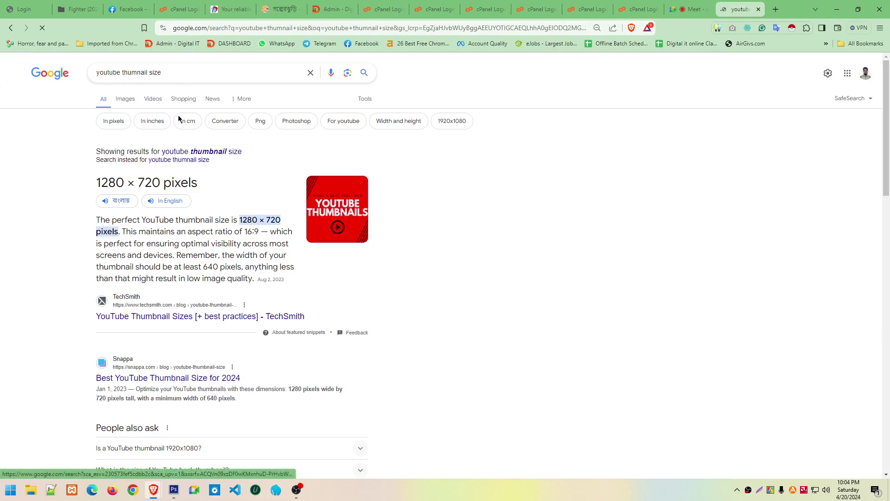
# Highlight the 1280 × 720 answer and place Photoshop's new-document dialog beside it
pyautogui.moveTo(97, 181); pyautogui.dragTo(161, 183)
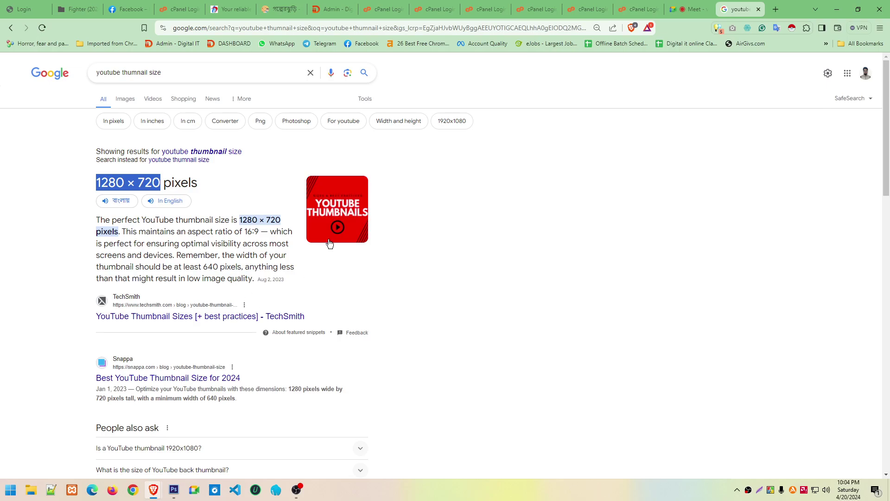
pyautogui.click(174, 490)
pyautogui.moveTo(416, 4); pyautogui.dragTo(519, 267)
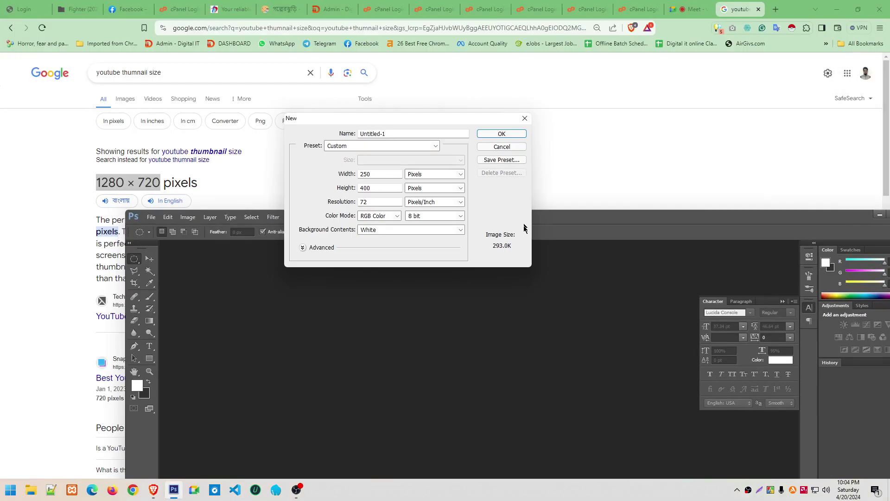
# Create a new document 1280 pixels wide and 720 pixels high, correcting a mistyped width digit
pyautogui.click(340, 172)
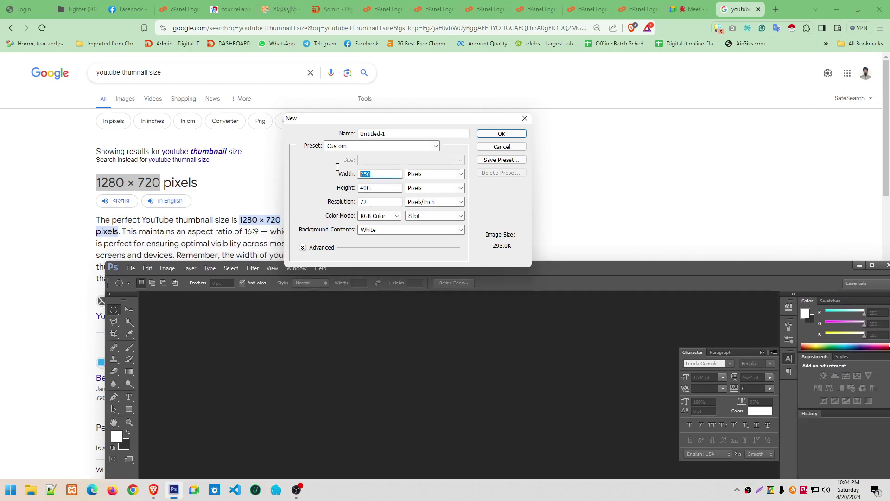
pyautogui.write('120')
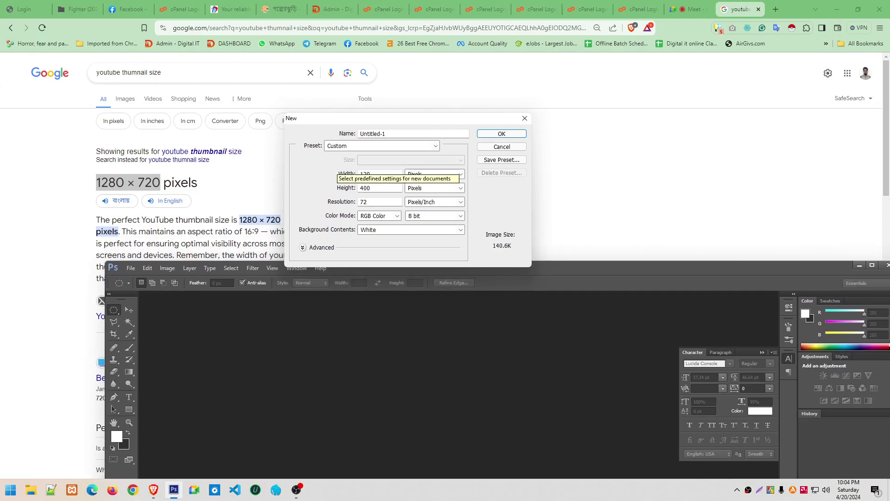
pyautogui.press('BackSpace')
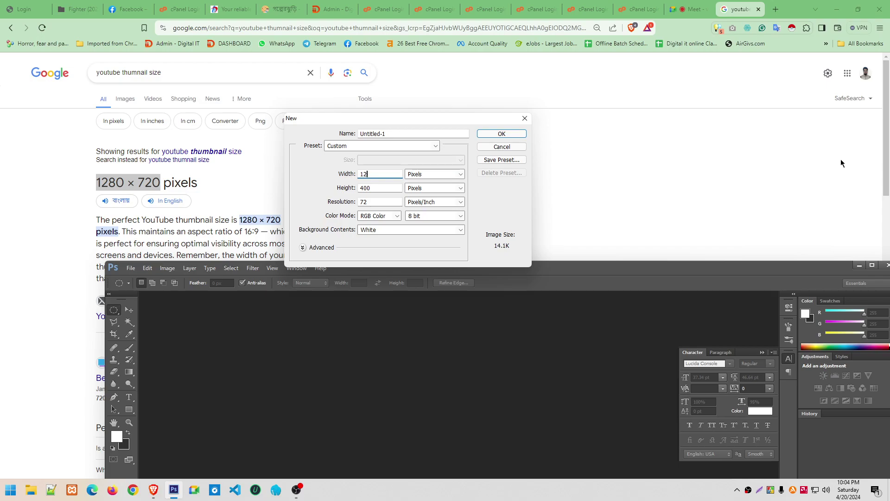
pyautogui.write('80')
pyautogui.press('Tab')
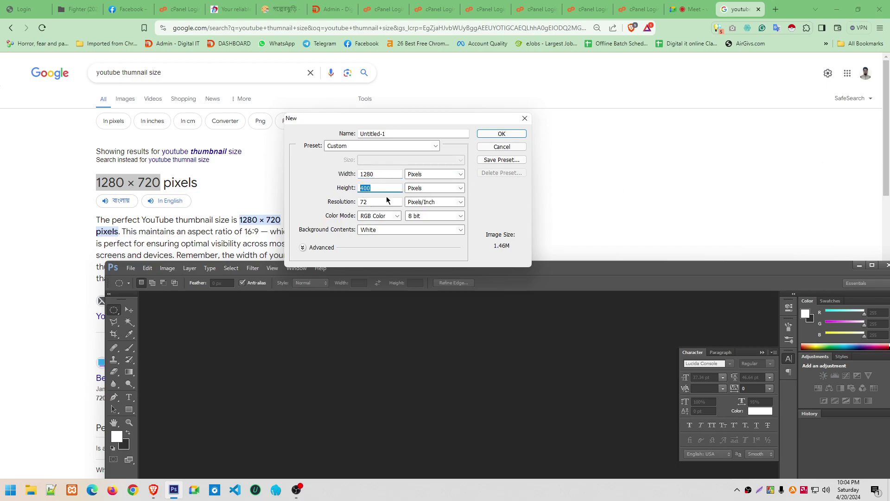
pyautogui.write('720')
pyautogui.click(504, 134)
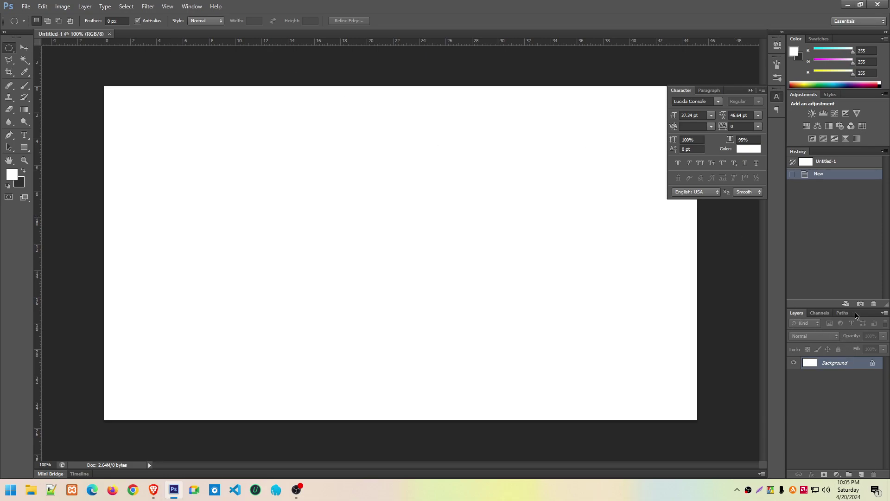
pyautogui.click(192, 7)
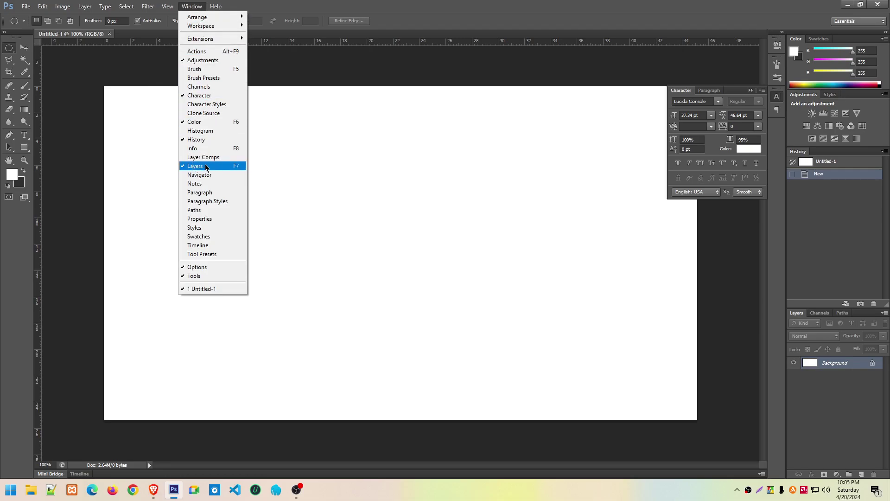
pyautogui.click(852, 421)
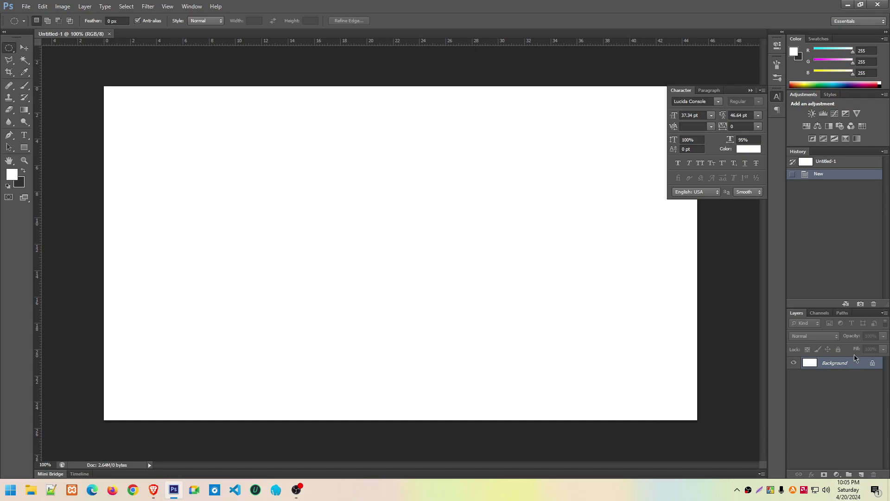
# Convert the Background to Layer 0, add an empty Layer 1, and leave Layer 0 selected
pyautogui.doubleClick(860, 368)
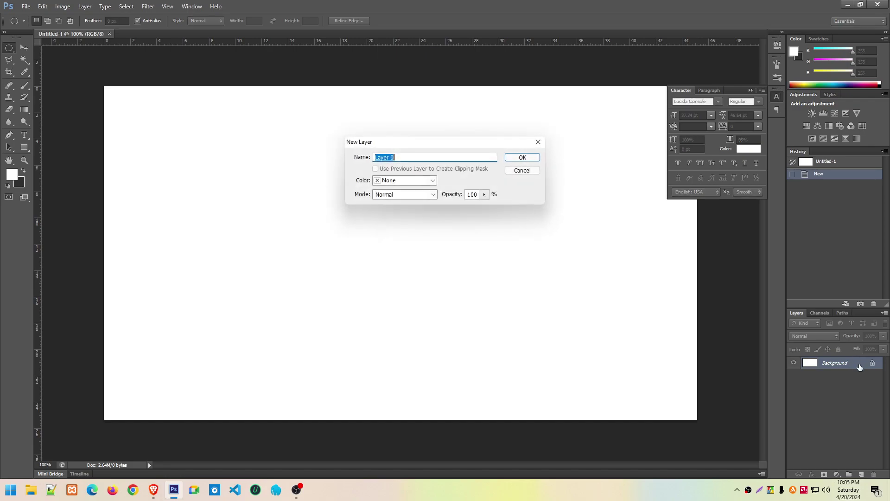
pyautogui.click(524, 159)
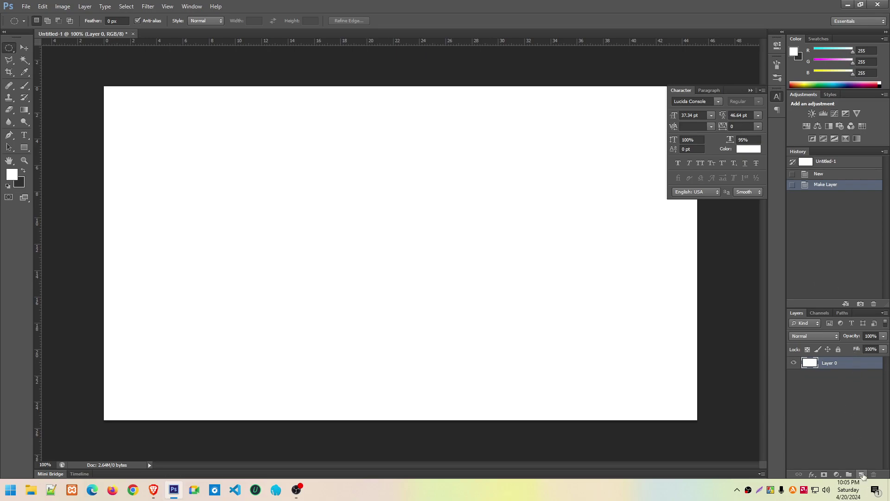
pyautogui.click(862, 472)
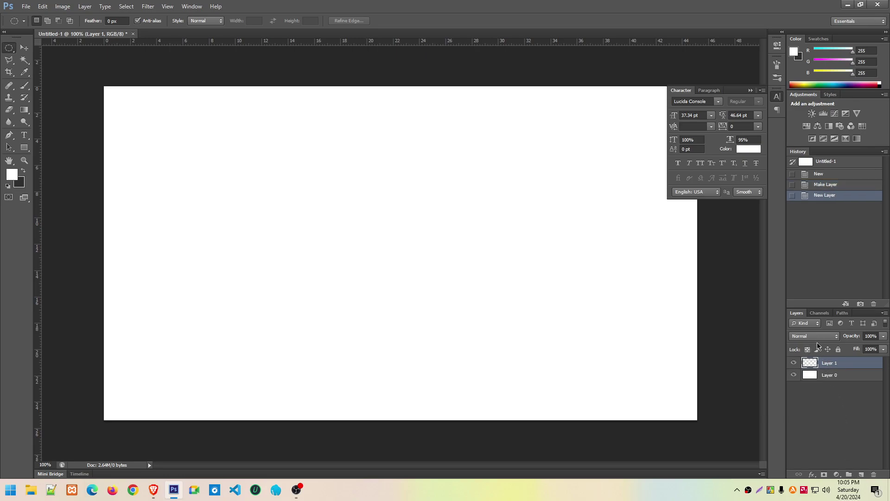
pyautogui.click(819, 378)
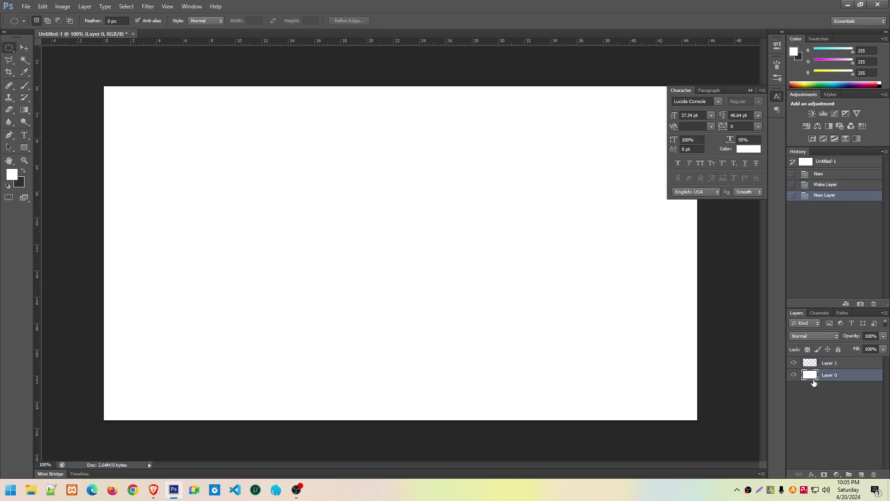
pyautogui.click(812, 367)
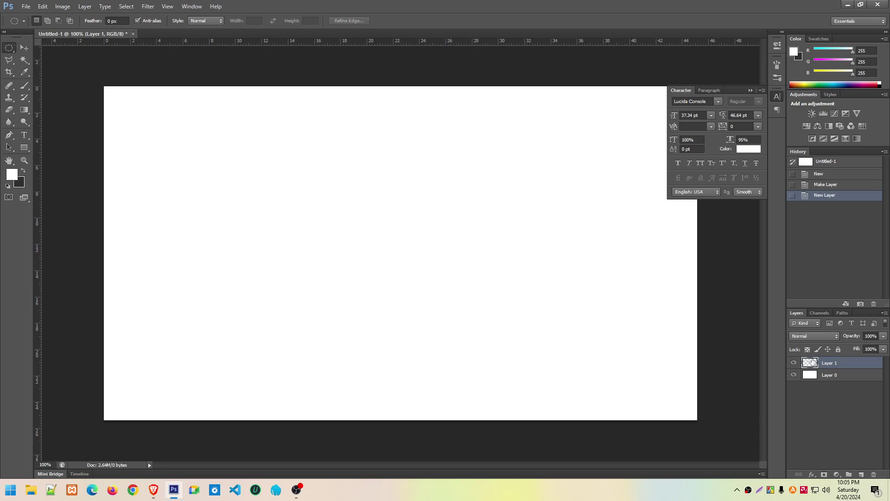
pyautogui.click(811, 377)
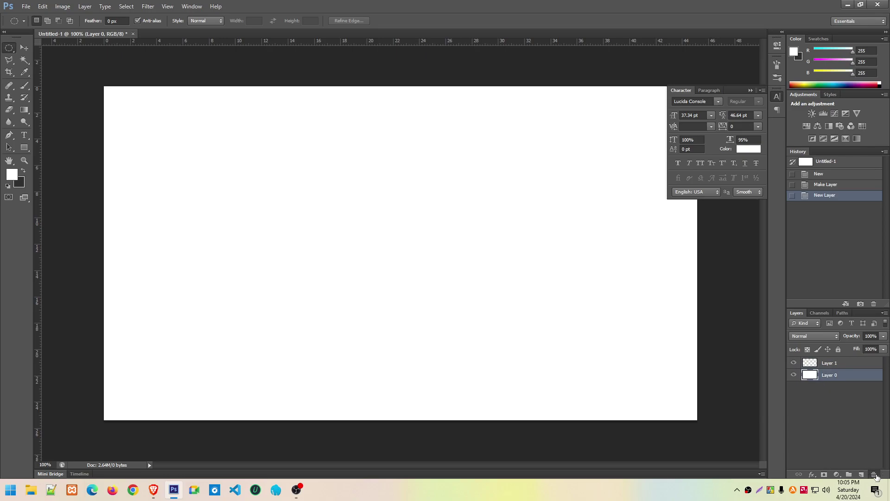
# Delete Layer 0 so only transparent Layer 1 remains, and collapse the Character panel
pyautogui.click(874, 475)
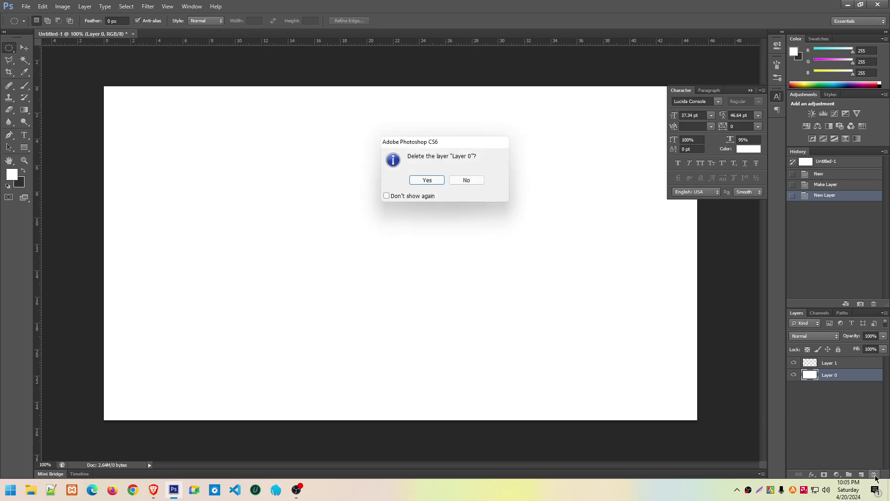
pyautogui.click(427, 180)
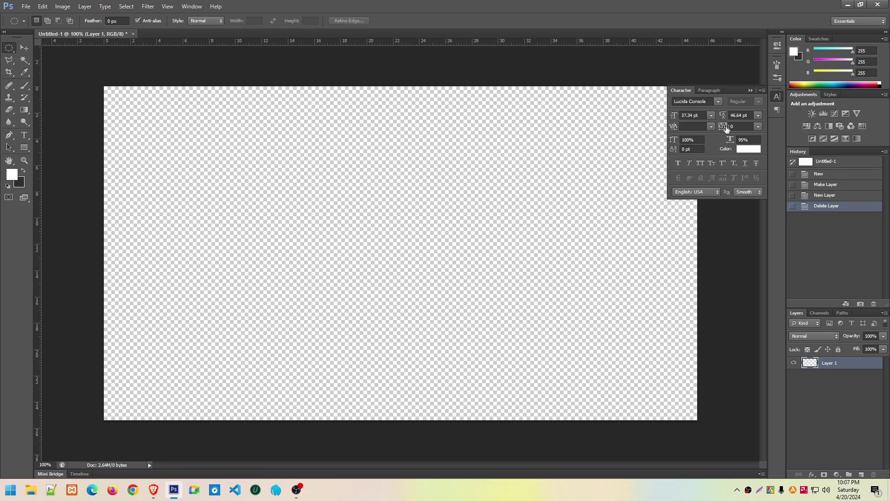
pyautogui.click(751, 90)
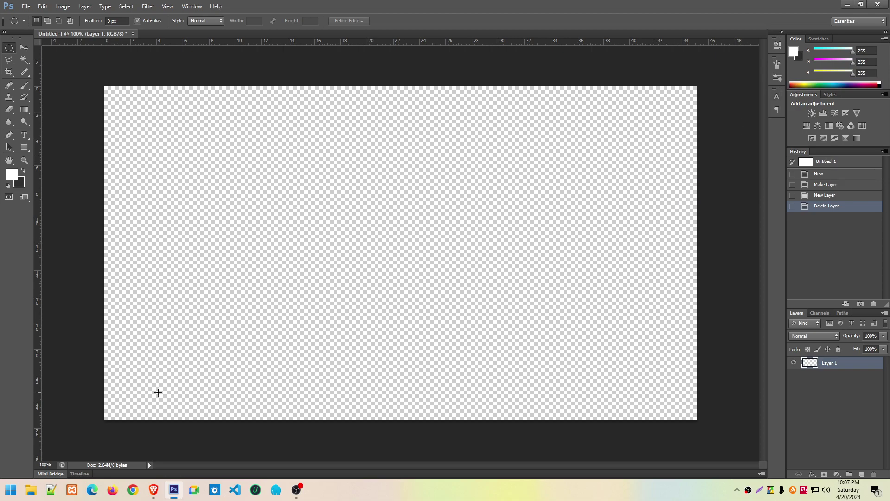
# Preview the festival banner file in Picasa, then restore and resize the Photoshop window
pyautogui.click(847, 4)
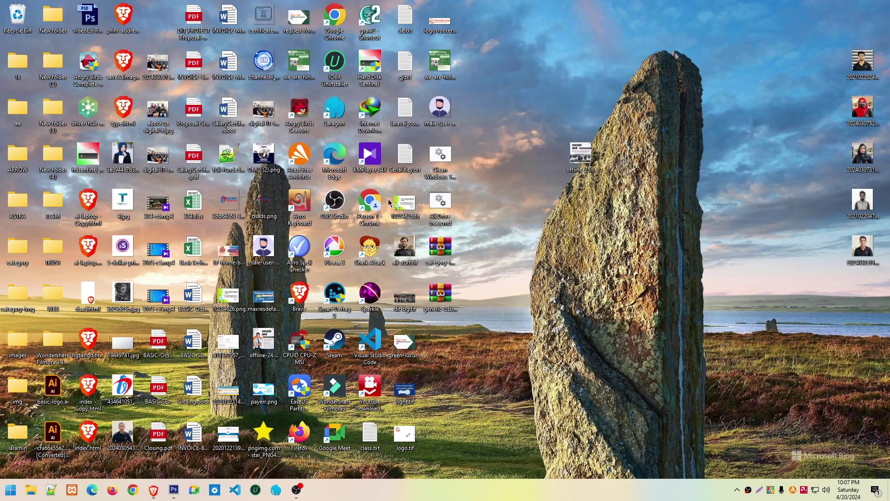
pyautogui.click(837, 9)
pyautogui.doubleClick(228, 250)
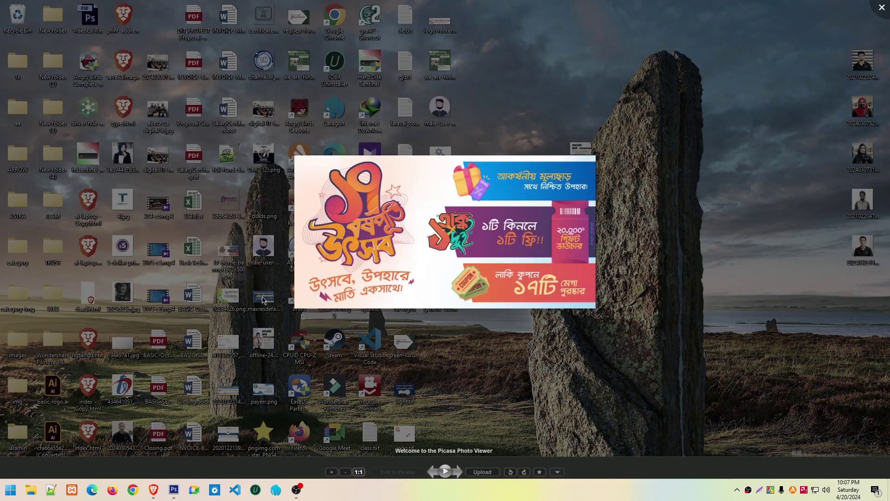
pyautogui.click(879, 15)
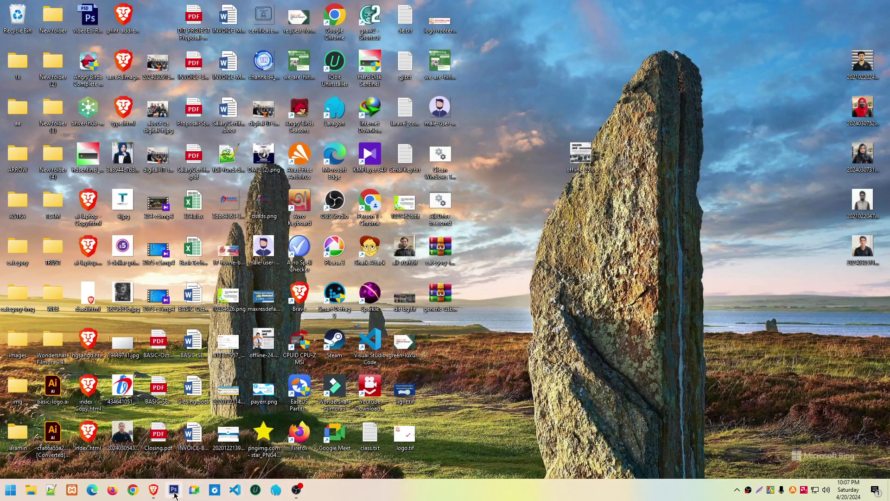
pyautogui.click(175, 490)
pyautogui.moveTo(518, 7)
pyautogui.mouseDown()
pyautogui.moveTo(537, 72)
pyautogui.moveTo(510, 78)
pyautogui.mouseUp()
# Place the 17-home-banner-982x500 image as a layer and move it toward the canvas's top-left
pyautogui.click(123, 68)
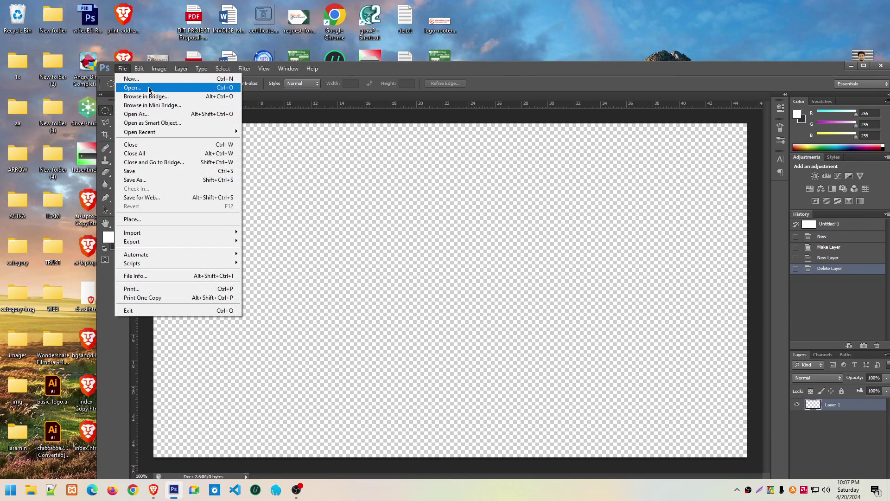
pyautogui.moveTo(533, 71)
pyautogui.mouseDown()
pyautogui.moveTo(558, 85)
pyautogui.moveTo(707, 69)
pyautogui.mouseUp()
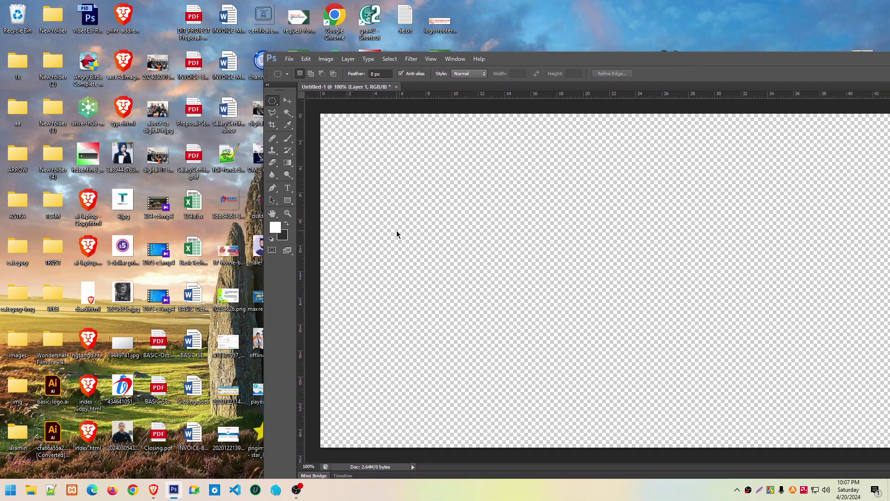
pyautogui.moveTo(397, 233); pyautogui.dragTo(396, 233)
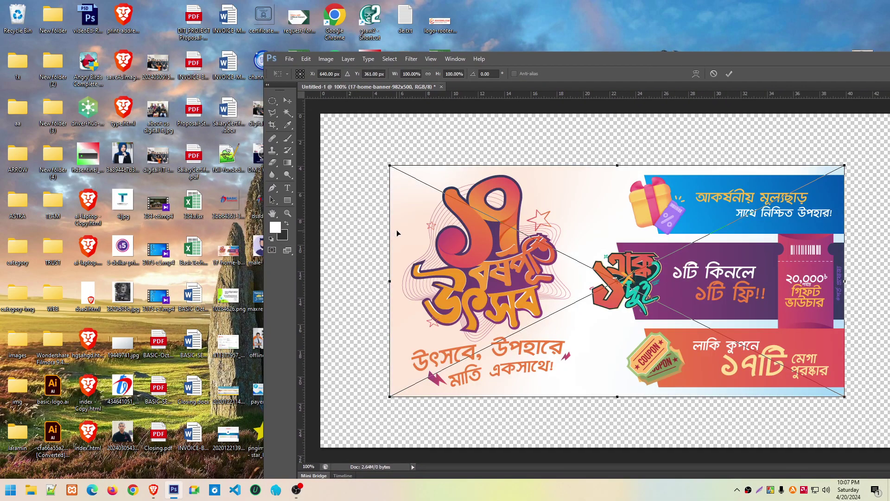
pyautogui.doubleClick(604, 60)
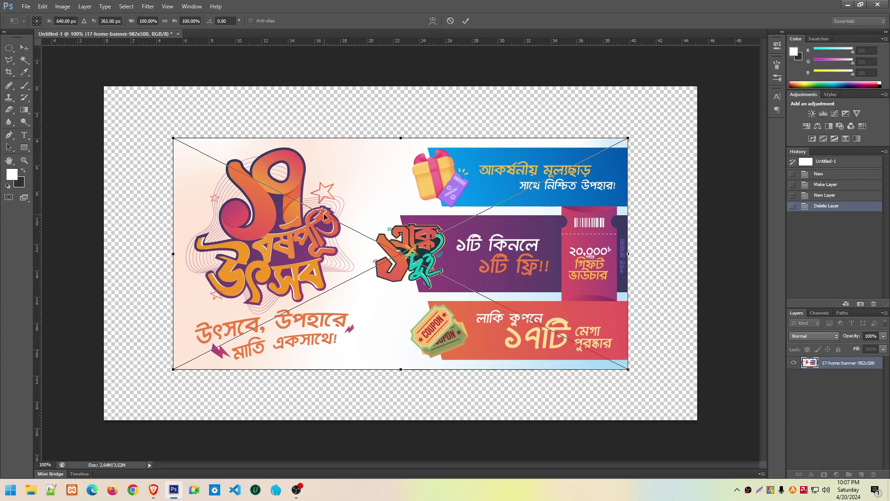
pyautogui.moveTo(366, 185)
pyautogui.mouseDown()
pyautogui.moveTo(400, 264)
pyautogui.moveTo(448, 233)
pyautogui.mouseUp()
pyautogui.click(24, 48)
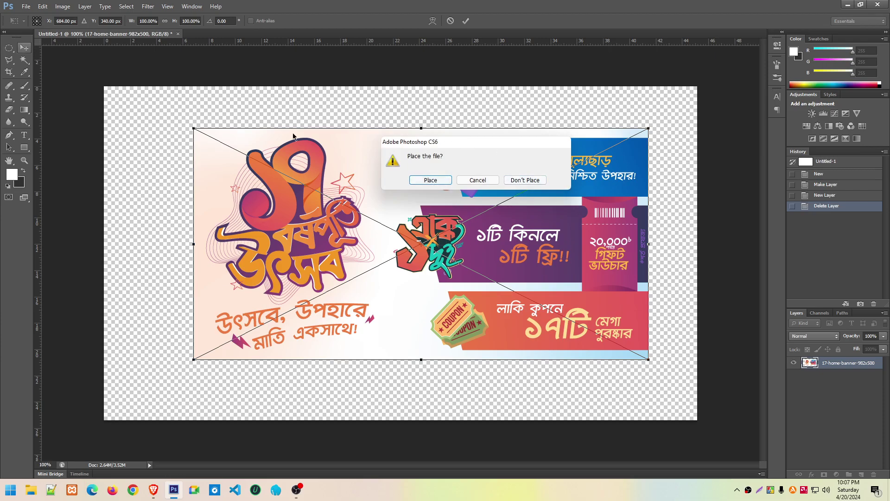
pyautogui.click(430, 181)
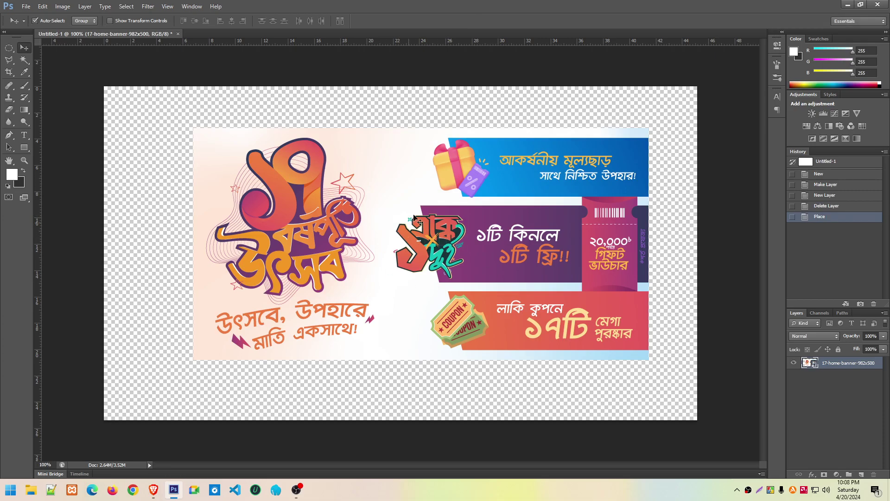
pyautogui.moveTo(398, 235)
pyautogui.mouseDown()
pyautogui.moveTo(358, 282)
pyautogui.moveTo(294, 186)
pyautogui.mouseUp()
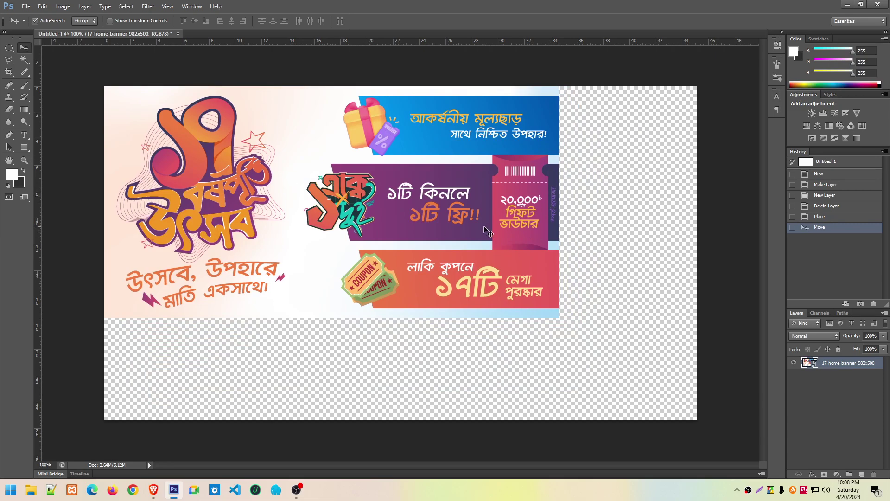
# Move the banner right and down toward the canvas centre, then start Free Transform with Ctrl+T
pyautogui.moveTo(371, 183)
pyautogui.mouseDown()
pyautogui.moveTo(431, 228)
pyautogui.moveTo(426, 207)
pyautogui.mouseUp()
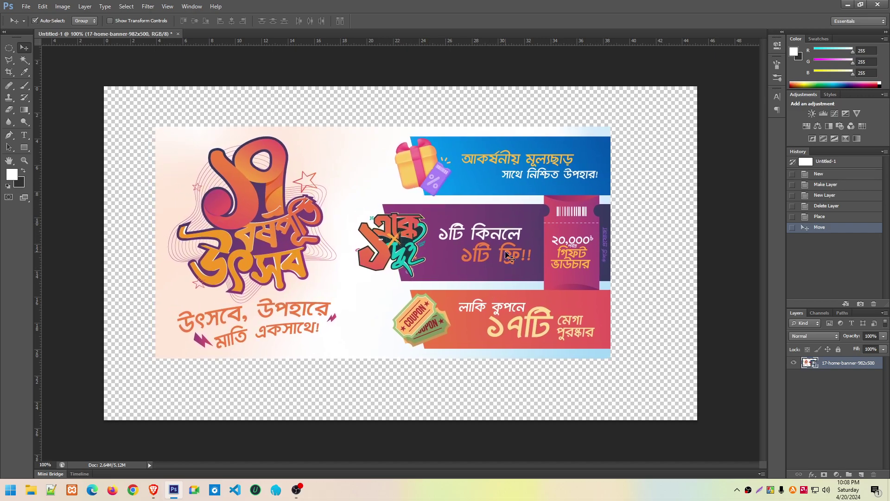
pyautogui.moveTo(517, 206); pyautogui.dragTo(553, 222)
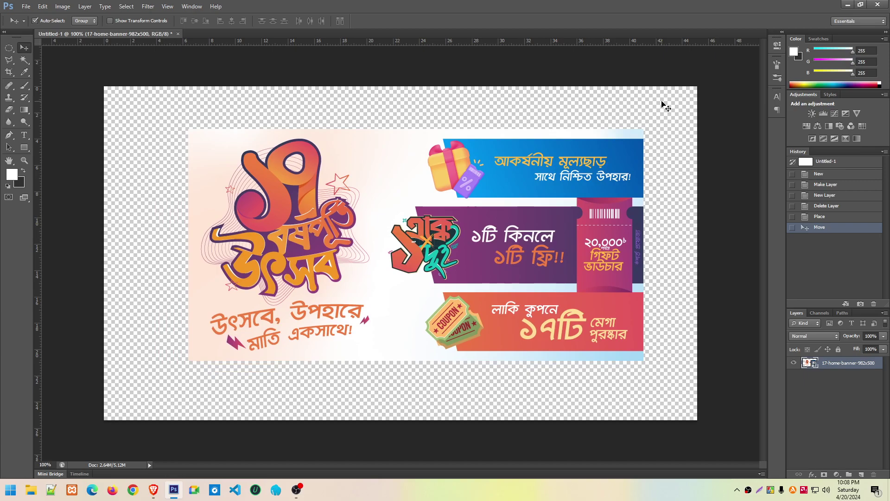
pyautogui.moveTo(520, 185); pyautogui.dragTo(541, 184)
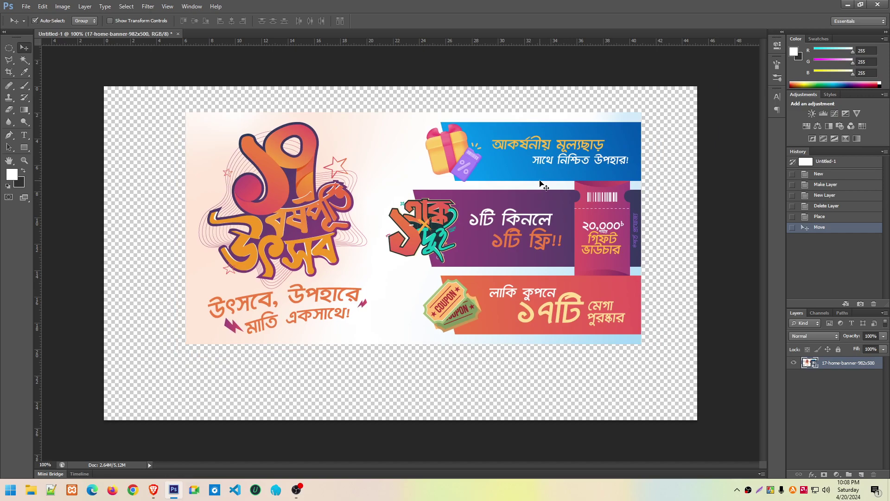
pyautogui.hotkey('ctrl', 't')
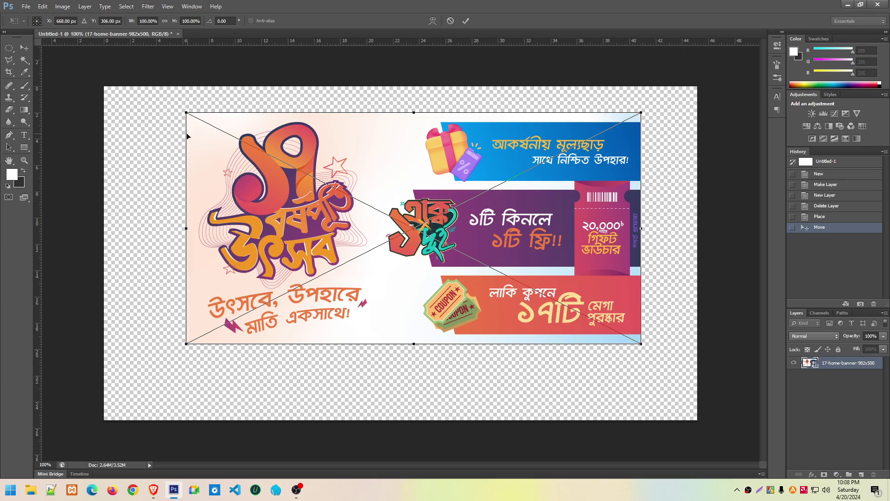
# Scale the banner to about 113% width and 132% height, leaving narrow transparent margins
pyautogui.moveTo(186, 114); pyautogui.dragTo(173, 110)
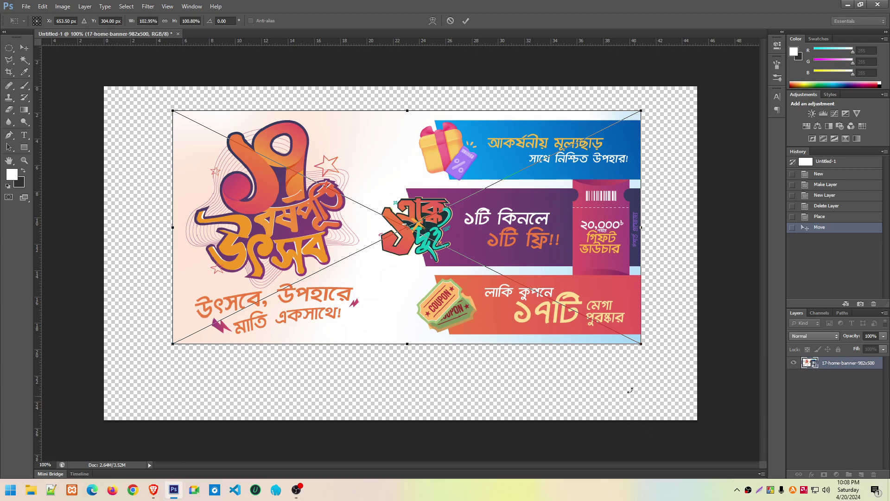
pyautogui.moveTo(638, 349)
pyautogui.mouseDown()
pyautogui.moveTo(583, 328)
pyautogui.moveTo(647, 377)
pyautogui.moveTo(621, 358)
pyautogui.mouseUp()
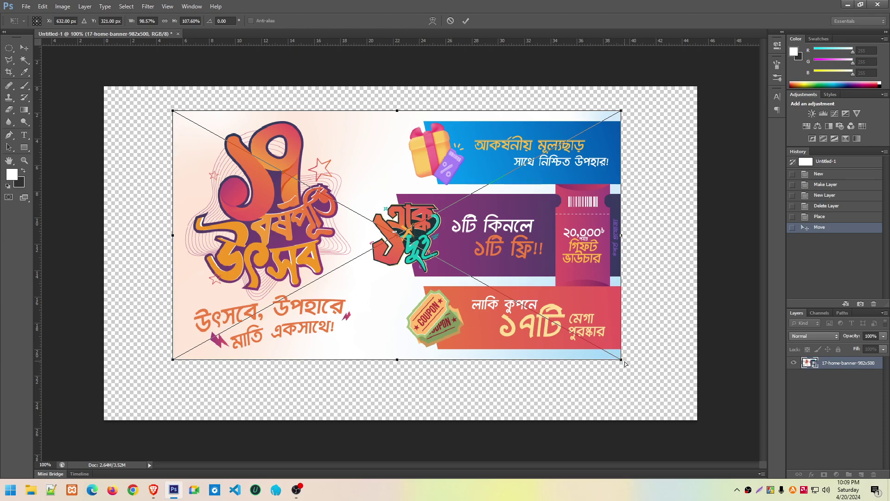
pyautogui.moveTo(625, 363); pyautogui.dragTo(583, 355)
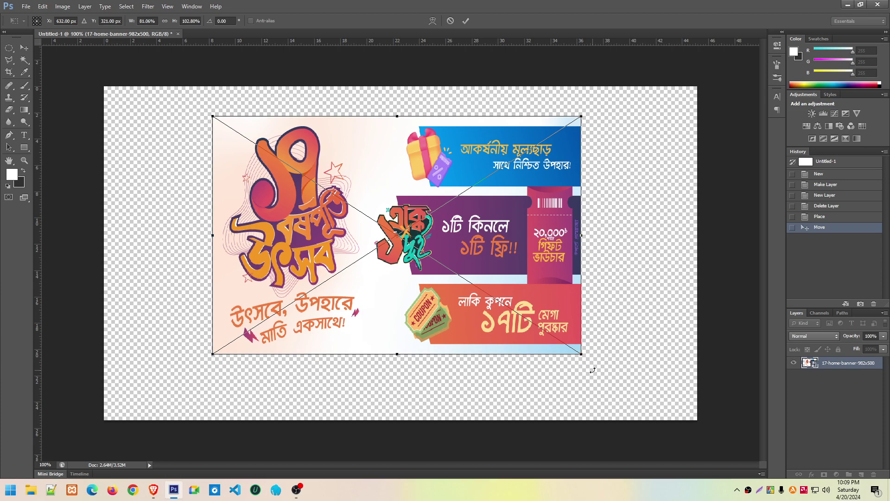
pyautogui.moveTo(583, 117); pyautogui.dragTo(607, 117)
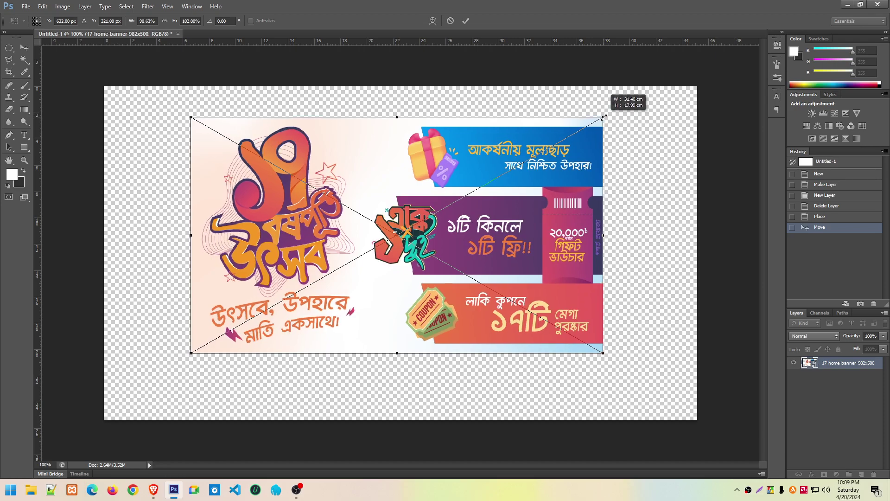
pyautogui.moveTo(608, 117); pyautogui.dragTo(605, 116)
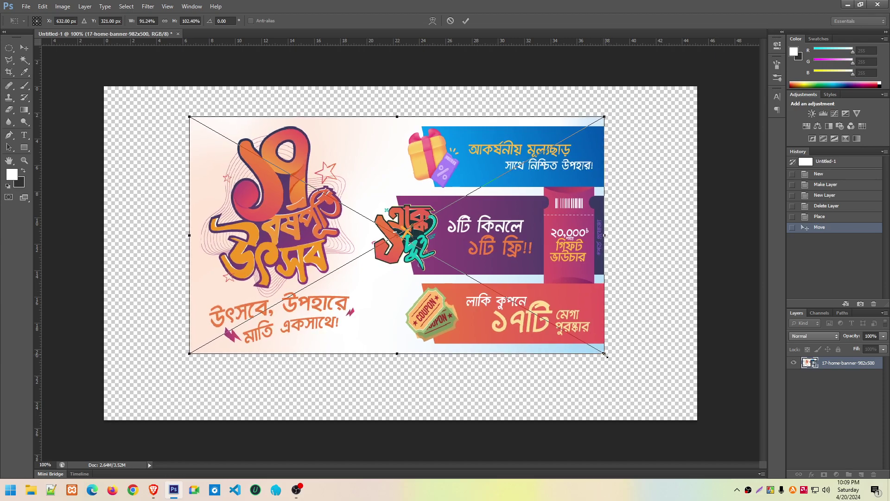
pyautogui.moveTo(603, 356); pyautogui.dragTo(616, 361)
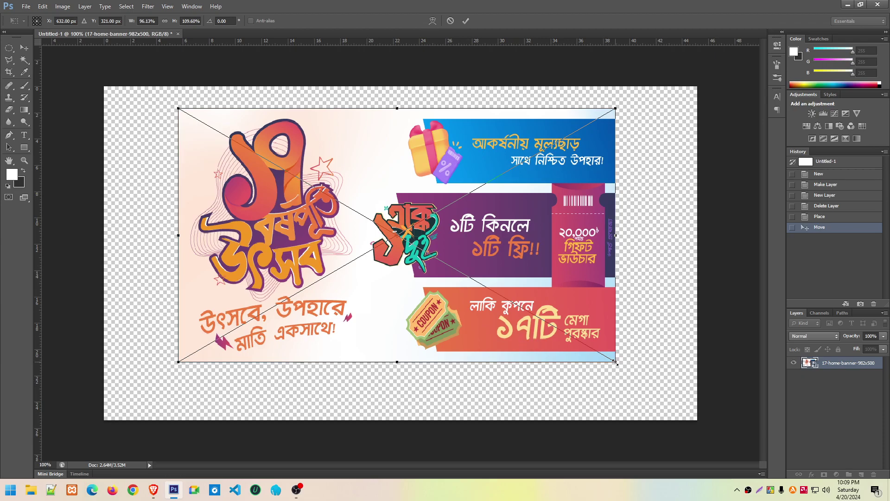
pyautogui.moveTo(617, 363)
pyautogui.mouseDown()
pyautogui.moveTo(531, 327)
pyautogui.moveTo(628, 350)
pyautogui.mouseUp()
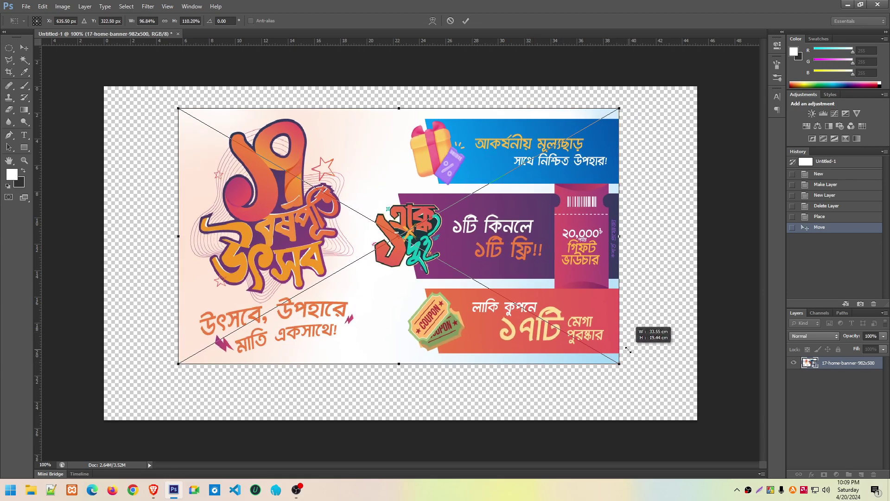
pyautogui.moveTo(628, 350); pyautogui.dragTo(600, 354)
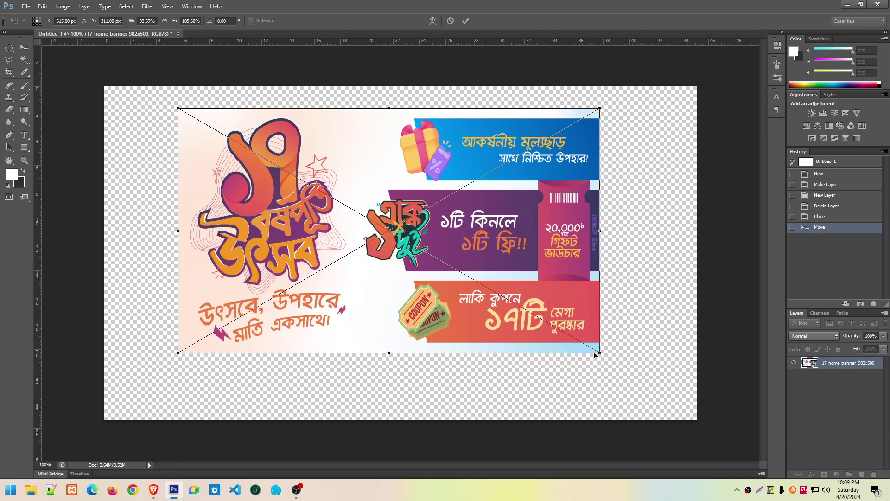
pyautogui.moveTo(452, 237); pyautogui.dragTo(425, 229)
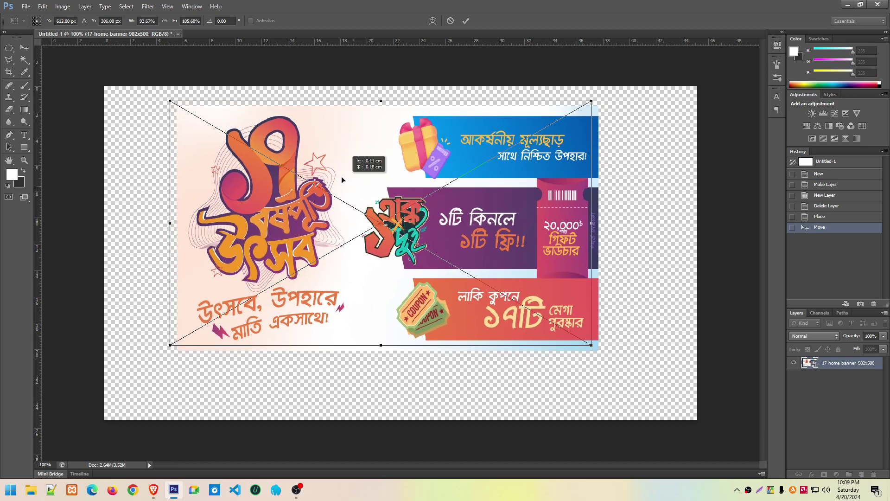
pyautogui.moveTo(572, 226)
pyautogui.mouseDown()
pyautogui.moveTo(537, 231)
pyautogui.moveTo(564, 228)
pyautogui.mouseUp()
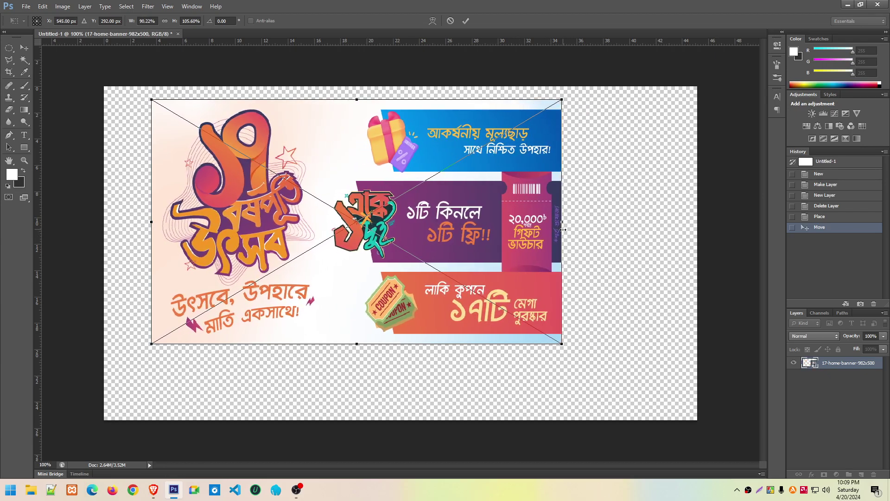
pyautogui.moveTo(565, 346); pyautogui.dragTo(584, 358)
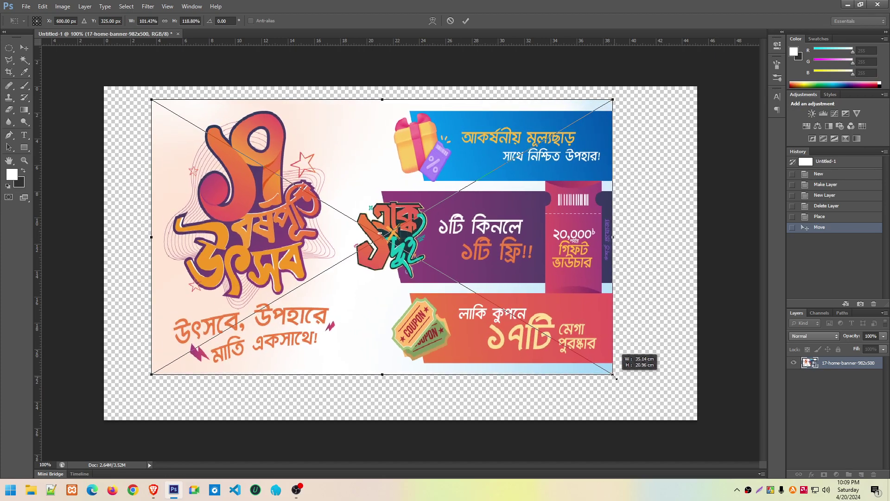
pyautogui.moveTo(585, 358)
pyautogui.mouseDown()
pyautogui.moveTo(553, 218)
pyautogui.moveTo(427, 293)
pyautogui.moveTo(482, 252)
pyautogui.moveTo(440, 307)
pyautogui.moveTo(567, 410)
pyautogui.moveTo(632, 424)
pyautogui.moveTo(654, 433)
pyautogui.moveTo(647, 437)
pyautogui.mouseUp()
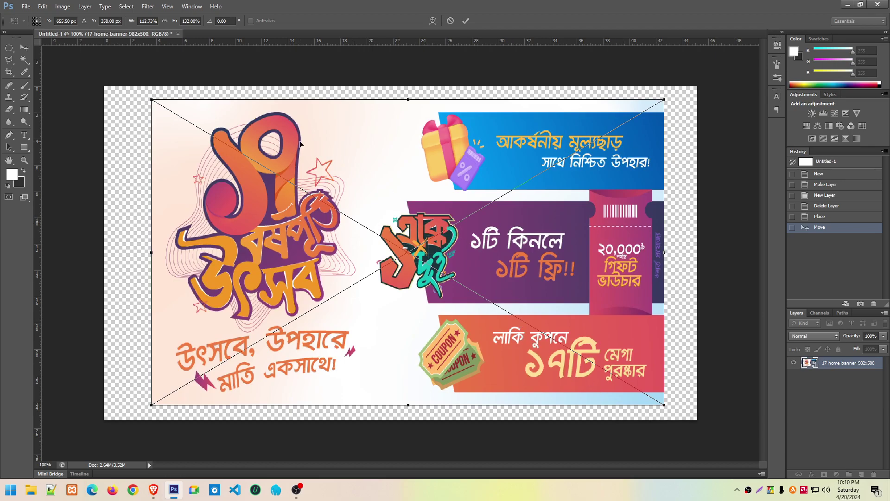
# Commit the resize, then stretch the banner to the canvas's top-left, right and bottom edges
pyautogui.click(465, 21)
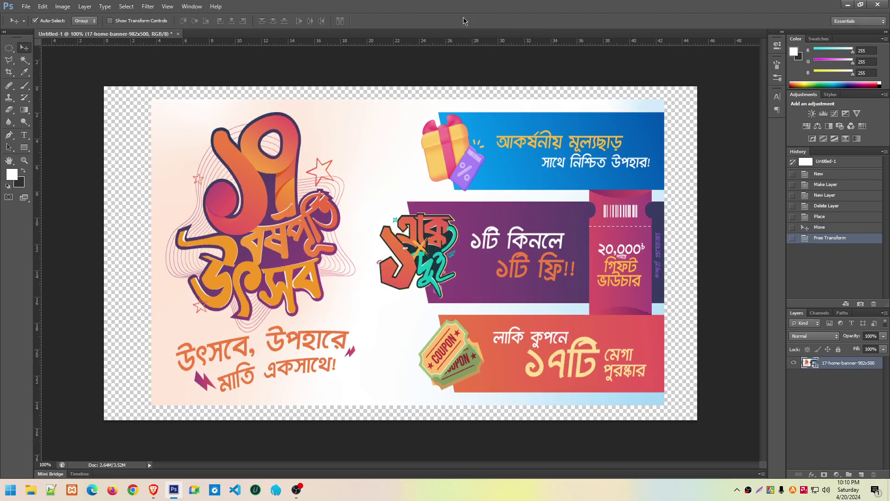
pyautogui.hotkey('ctrl', 't')
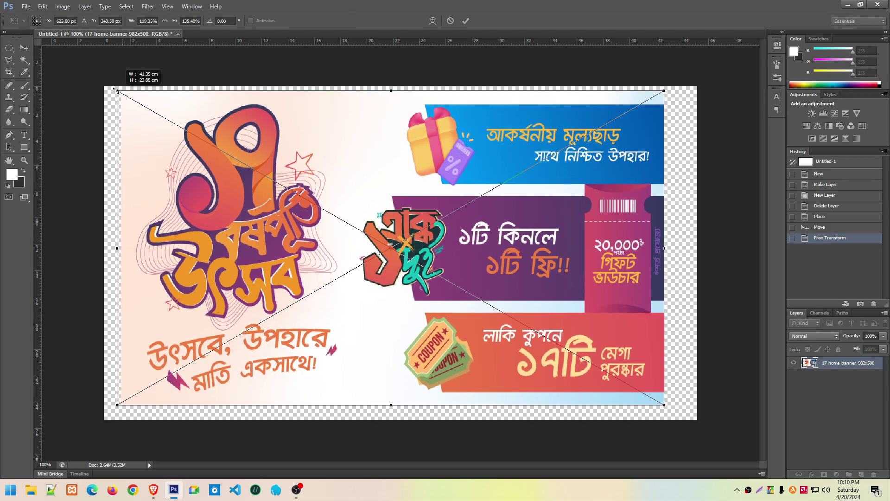
pyautogui.moveTo(153, 101); pyautogui.dragTo(104, 87)
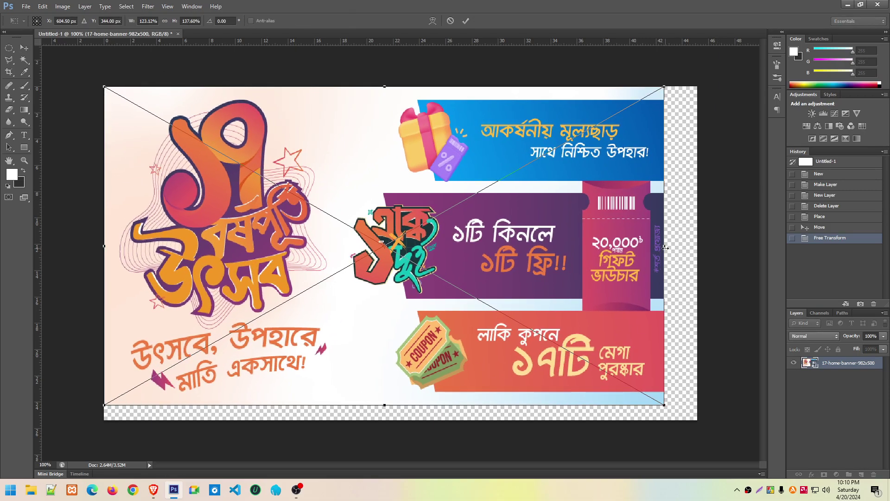
pyautogui.moveTo(666, 248); pyautogui.dragTo(696, 246)
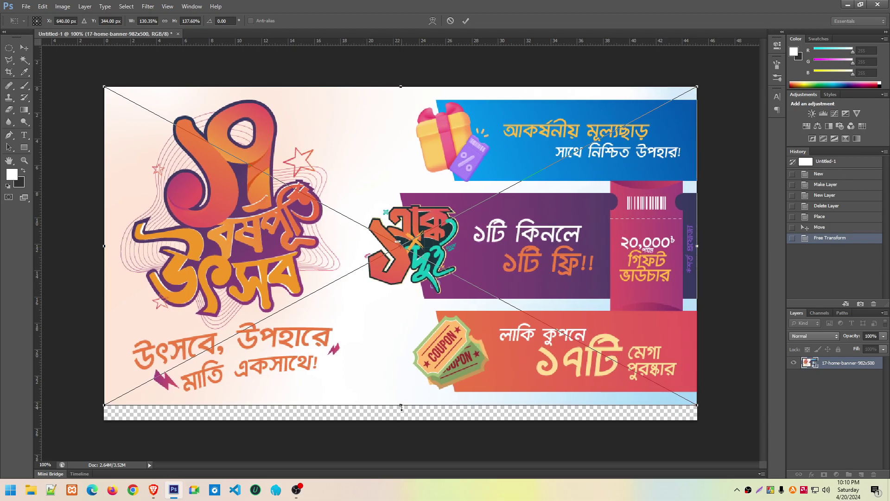
pyautogui.moveTo(402, 407); pyautogui.dragTo(404, 423)
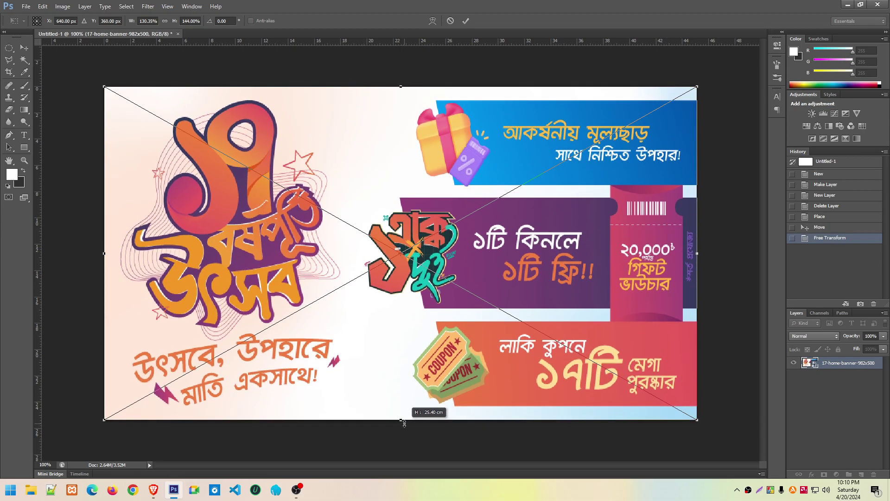
pyautogui.press('Return')
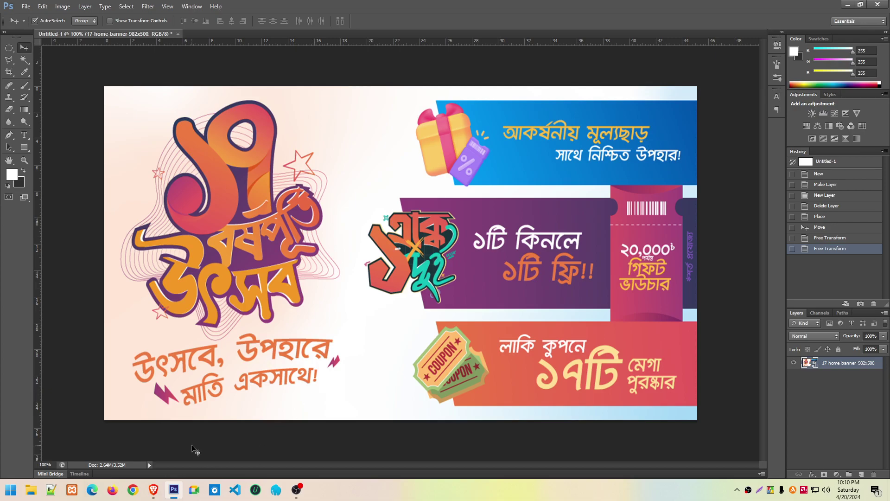
# Bring Brave forward and switch to the Google Meet call tab
pyautogui.click(98, 445)
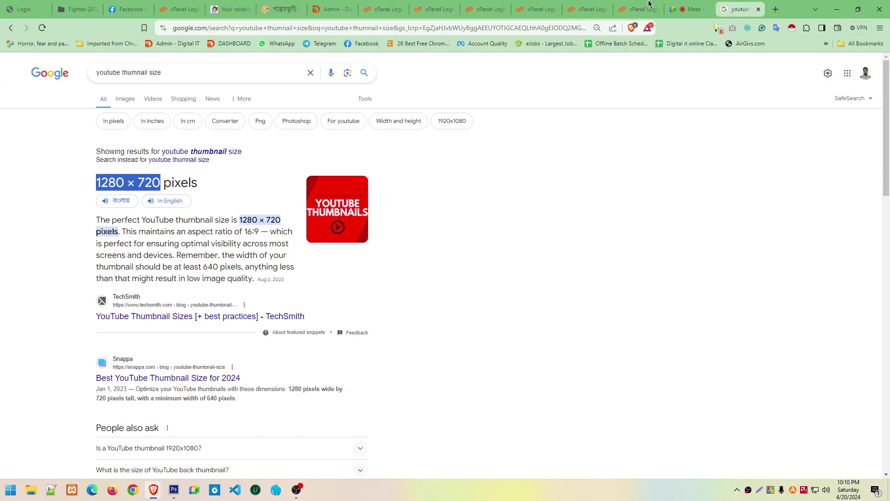
pyautogui.click(689, 9)
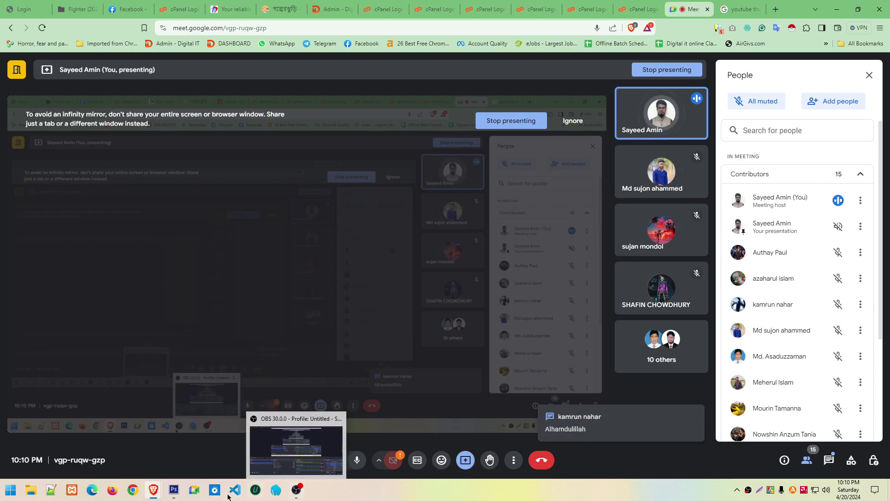
pyautogui.moveTo(173, 489)
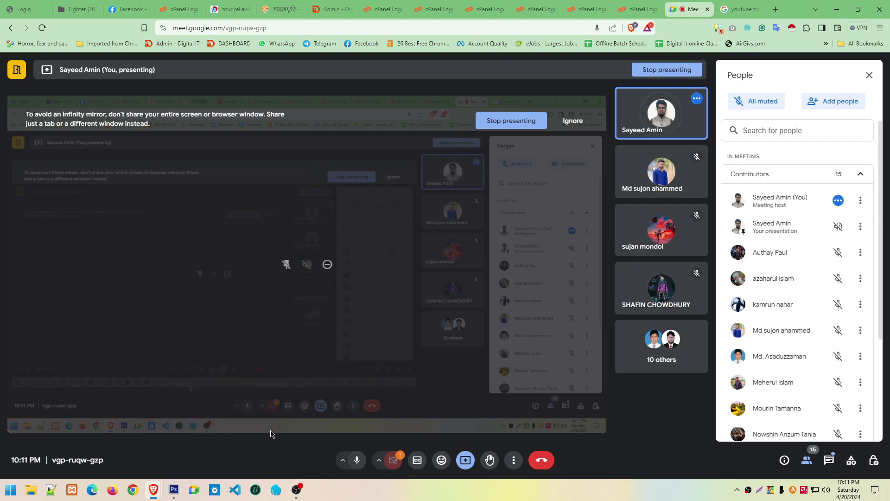
# Return to Photoshop and its banner-filled Untitled-1 document
pyautogui.click(174, 490)
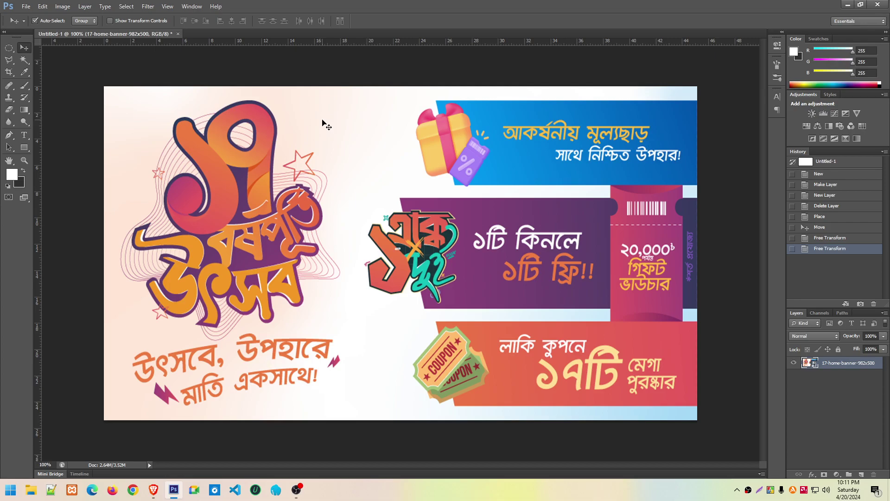
# Browse the marquee and lasso flyouts, then settle on the Magic Wand Tool at tolerance 32
pyautogui.click(10, 52)
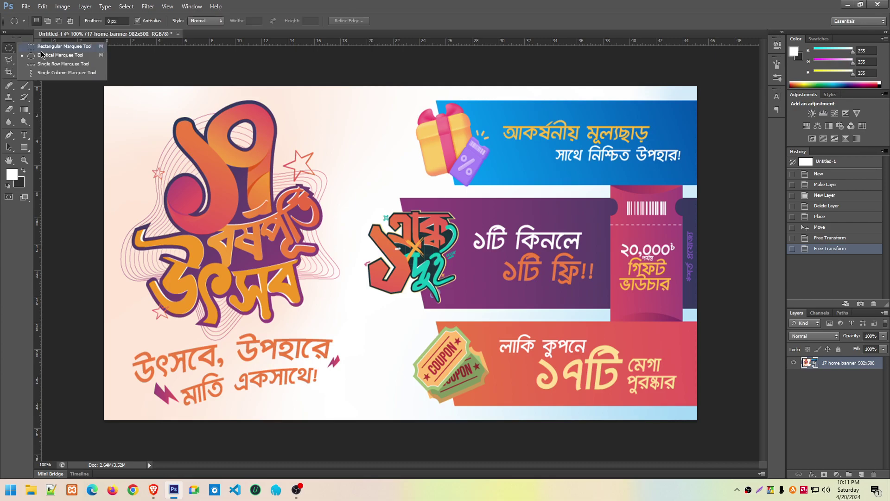
pyautogui.click(9, 61)
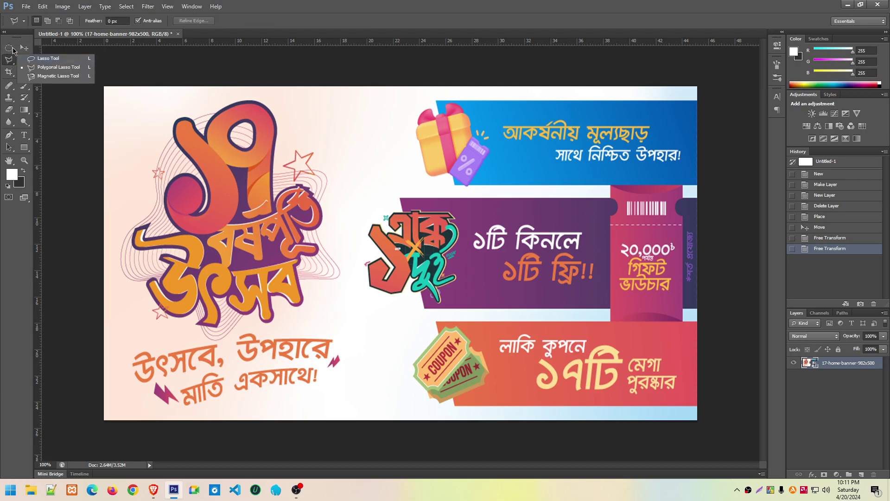
pyautogui.click(23, 62)
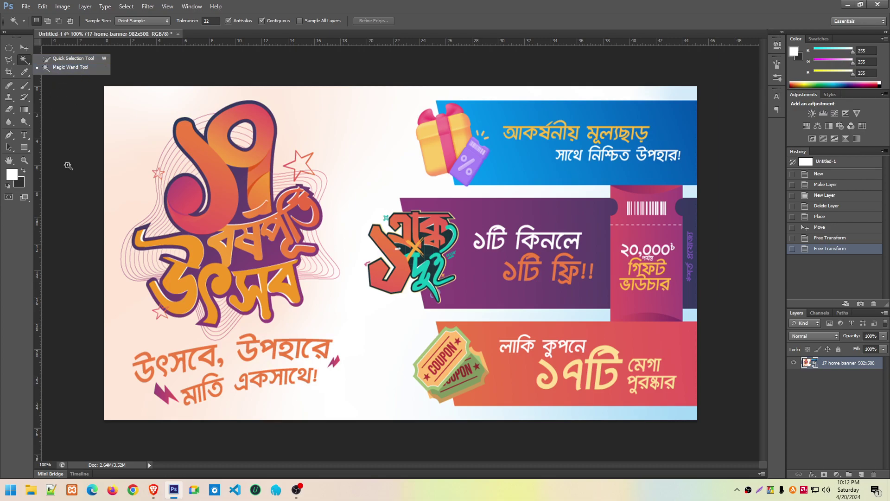
pyautogui.click(67, 73)
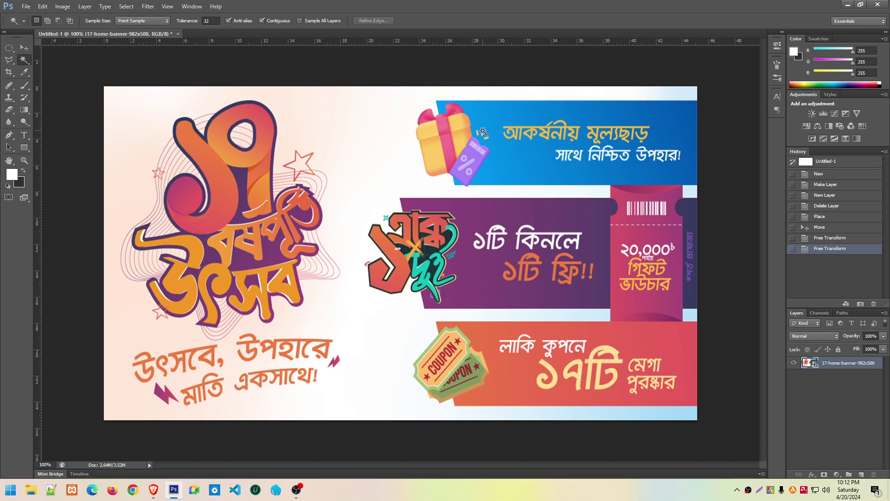
# Magic Wand-select the orange coupon strip, adding its remaining area to the selection
pyautogui.click(503, 116)
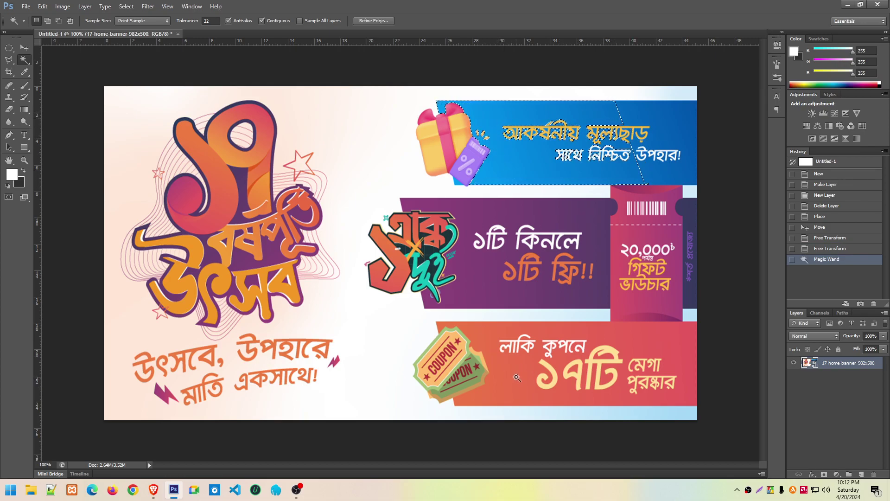
pyautogui.click(510, 388)
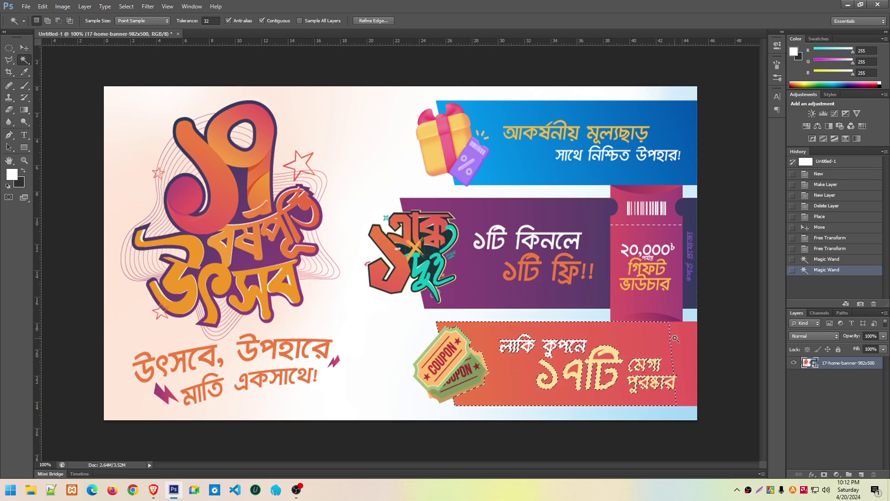
pyautogui.hotkey('ctrl', 'd')
pyautogui.click(482, 336)
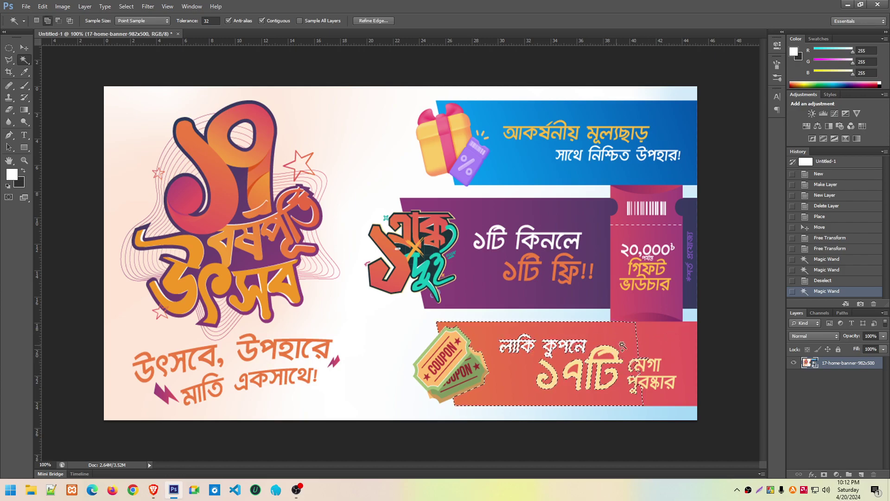
pyautogui.keyDown('shift'); pyautogui.click(651, 339); pyautogui.keyUp('shift')
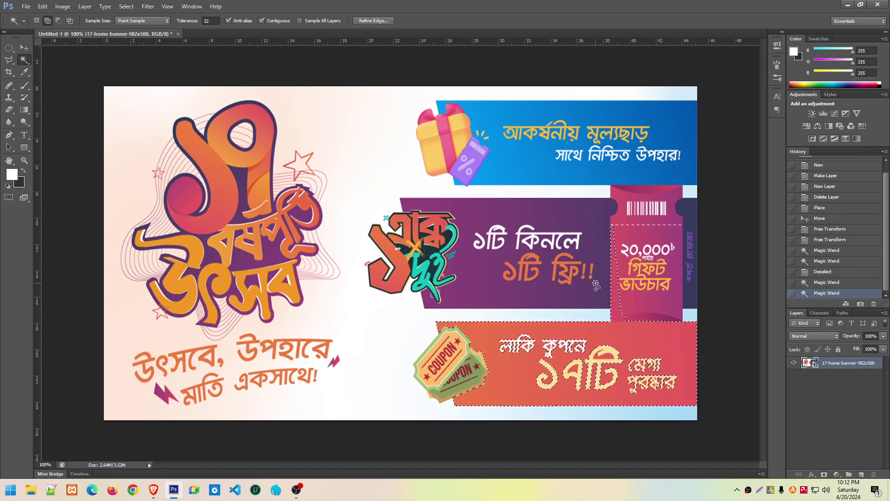
# Alt-subtract the gift voucher from the coupon selection, then minimize Photoshop to the desktop
pyautogui.press('alt')
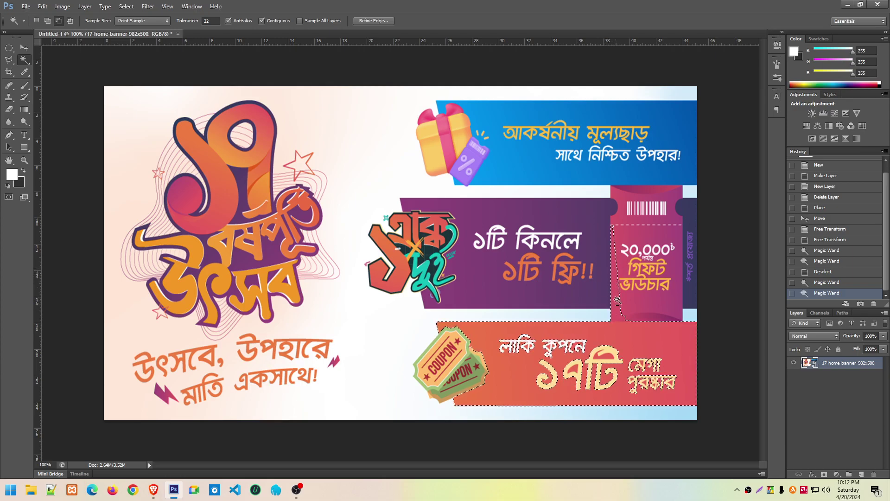
pyautogui.keyDown('alt'); pyautogui.click(618, 304); pyautogui.keyUp('alt')
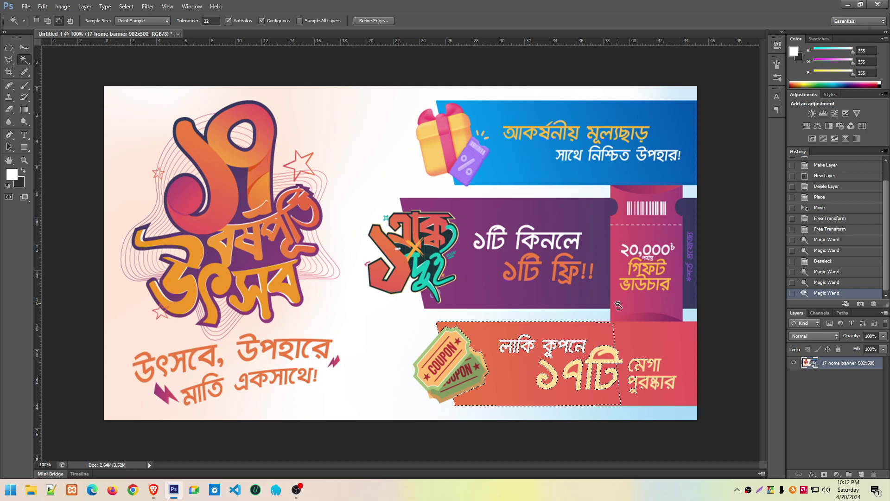
pyautogui.keyDown('shift'); pyautogui.click(625, 337); pyautogui.keyUp('shift')
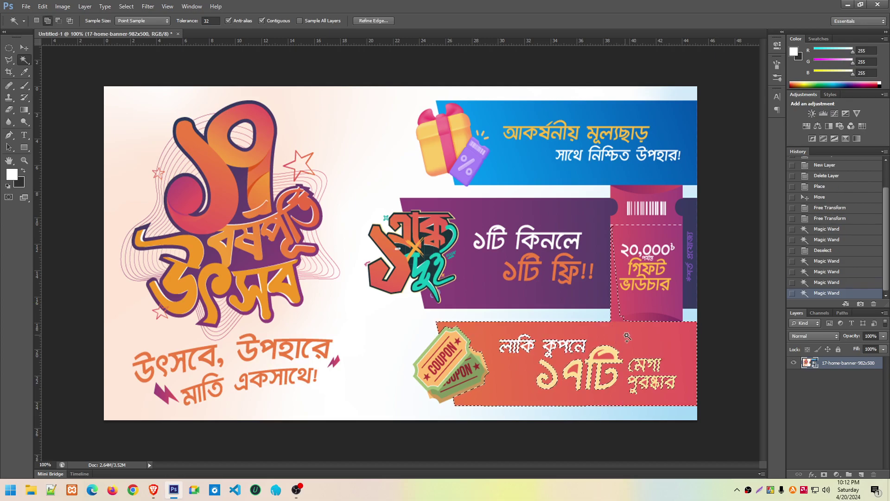
pyautogui.keyDown('alt'); pyautogui.click(659, 341); pyautogui.keyUp('alt')
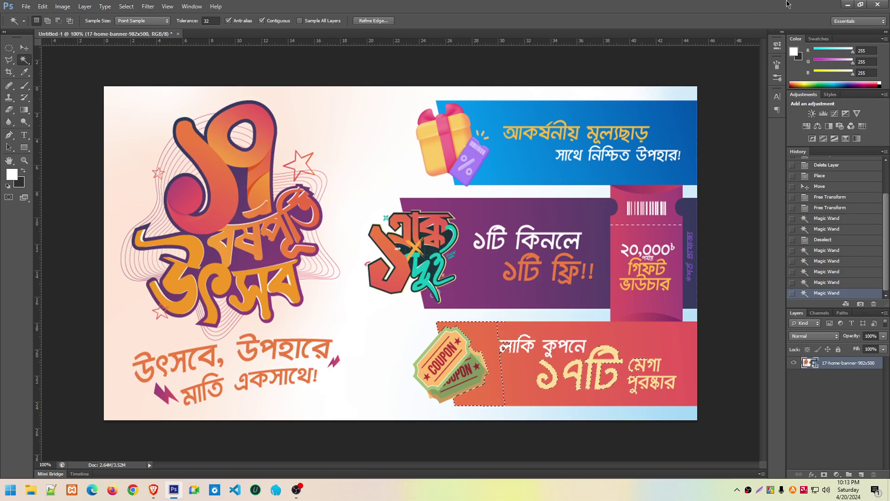
pyautogui.press('super+d')
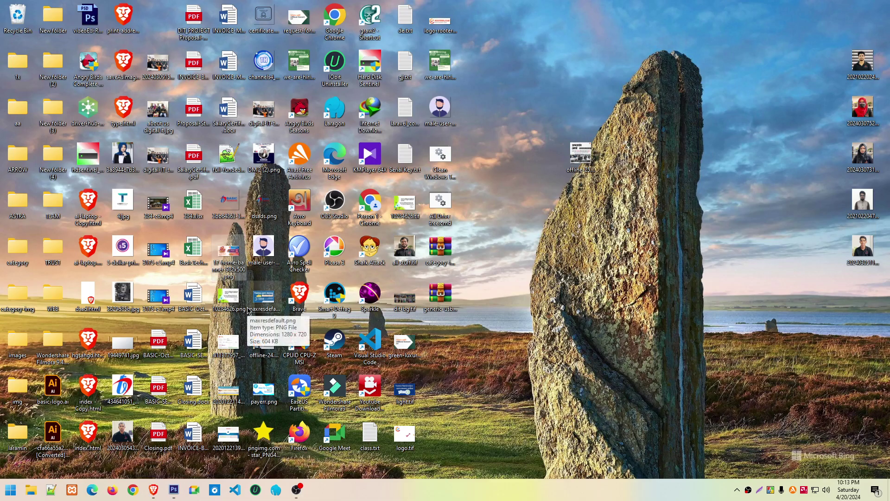
# Preview payerr.png, then drag it into Photoshop to open it as its own document
pyautogui.doubleClick(263, 398)
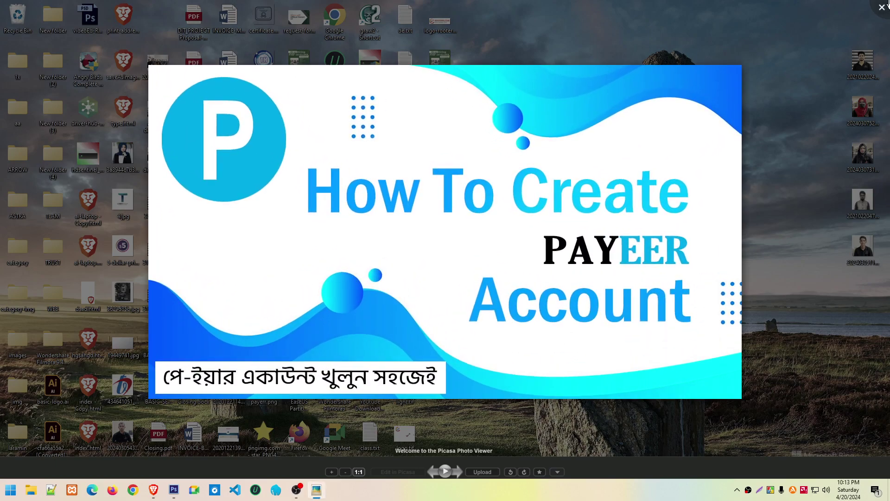
pyautogui.press('Escape')
pyautogui.moveTo(262, 389); pyautogui.dragTo(497, 353)
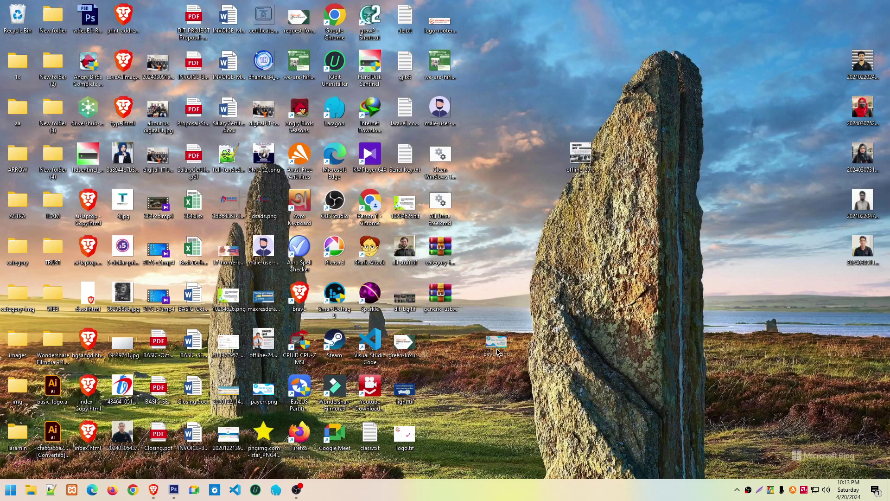
pyautogui.hotkey('alt', 'Tab')
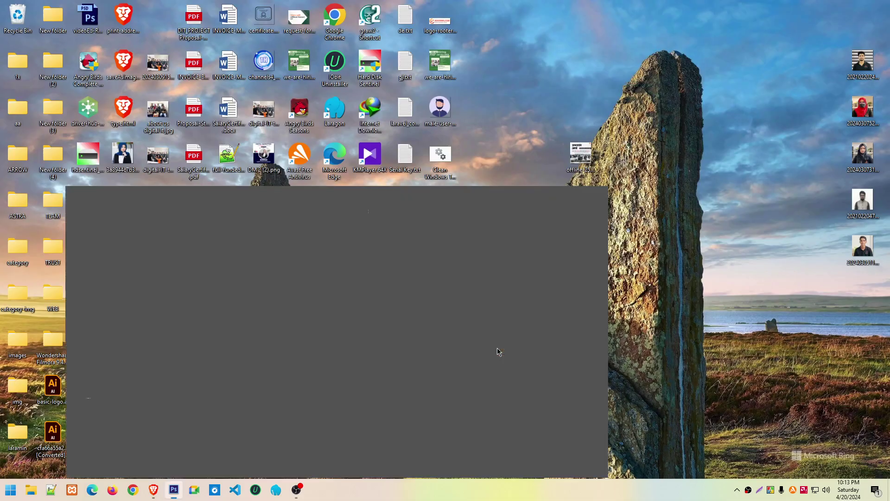
pyautogui.moveTo(498, 352)
pyautogui.mouseDown()
pyautogui.moveTo(347, 158)
pyautogui.moveTo(284, 35)
pyautogui.mouseUp()
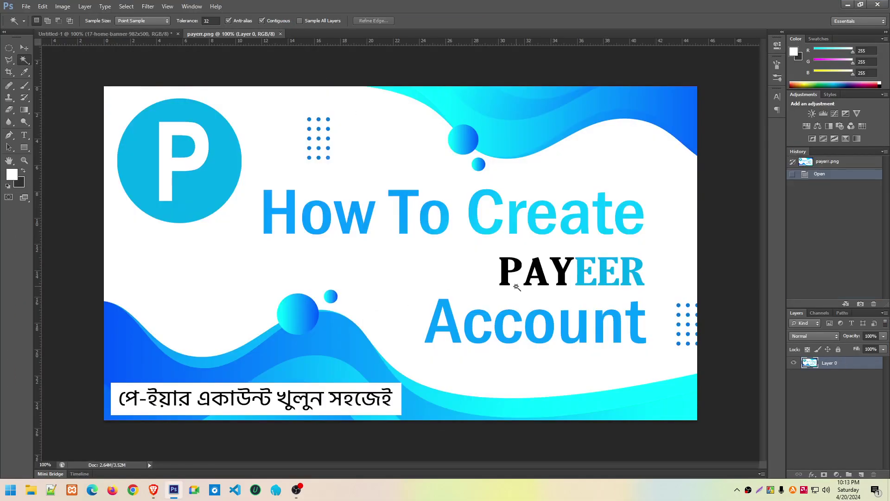
# Clear the thumbnail's white background to transparency with the Magic Wand, then undo it
pyautogui.hotkey('ctrl', '-')
pyautogui.hotkey('ctrl', '-')
pyautogui.hotkey('ctrl', '+')
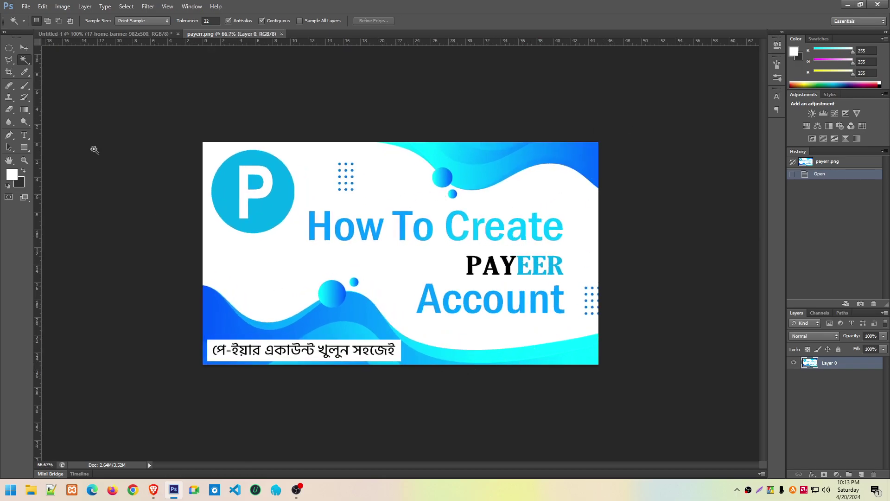
pyautogui.click(304, 167)
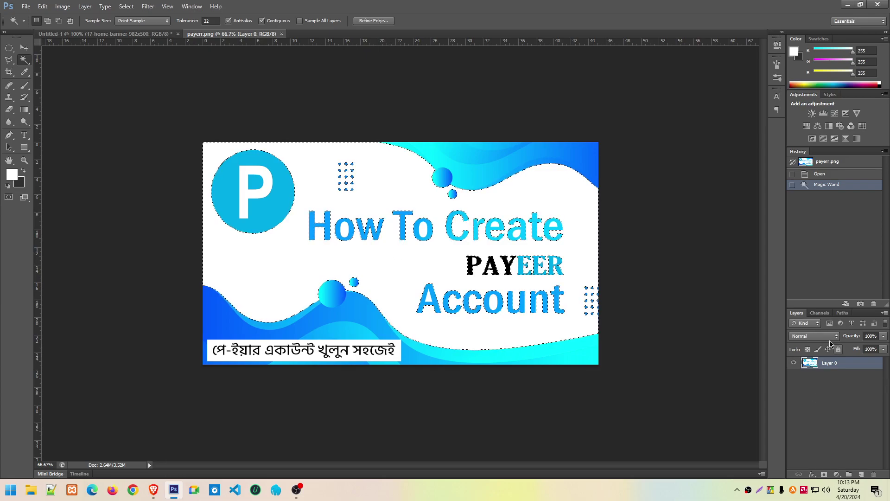
pyautogui.press('Delete')
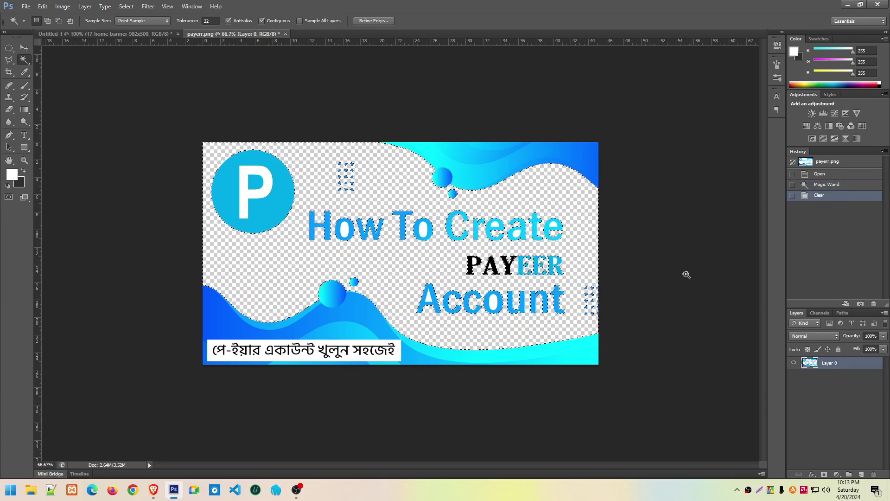
pyautogui.hotkey('ctrl', 'd')
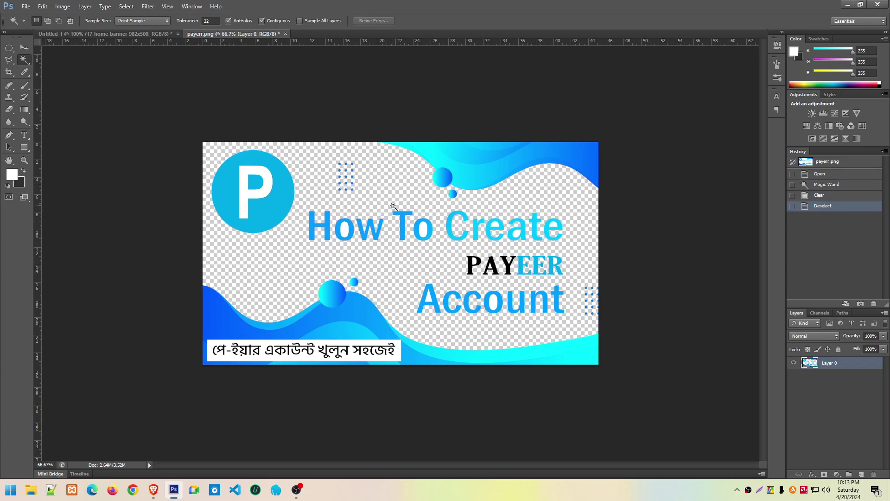
pyautogui.hotkey('ctrl', 'z')
pyautogui.hotkey('ctrl', 'z')
# Revert via the History panel and clear the blue circle behind the P to transparency
pyautogui.click(821, 185)
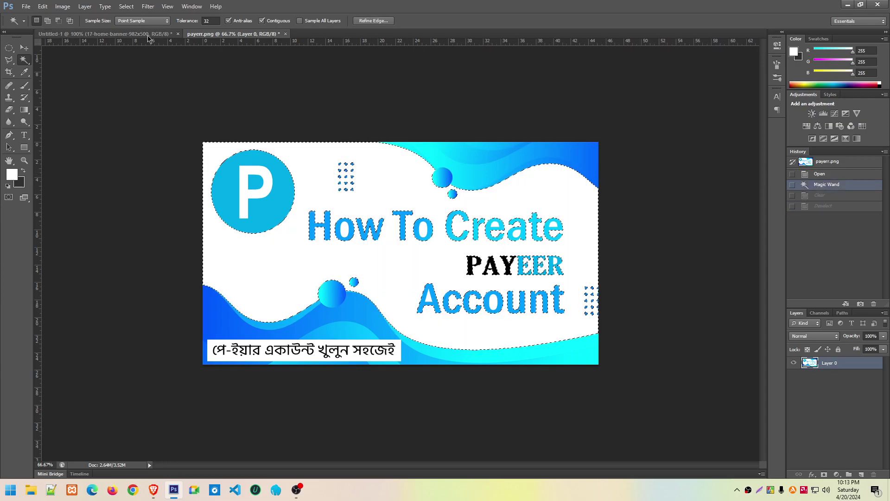
pyautogui.rightClick(25, 64)
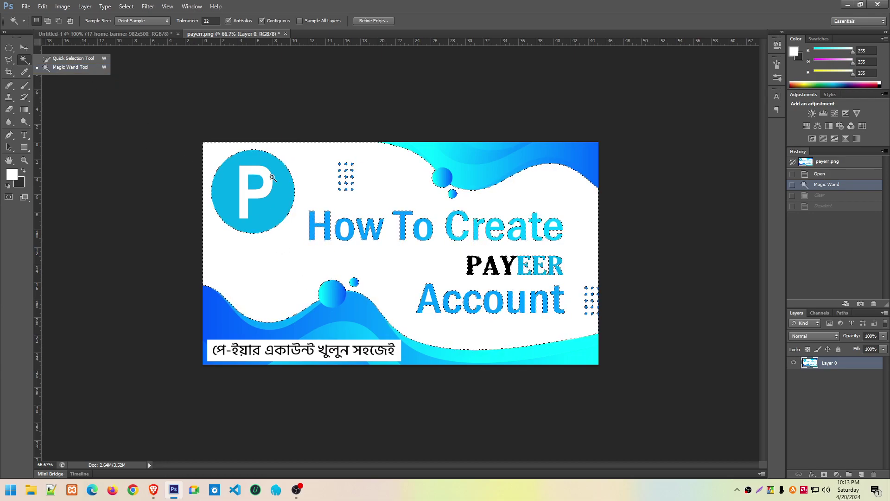
pyautogui.click(259, 196)
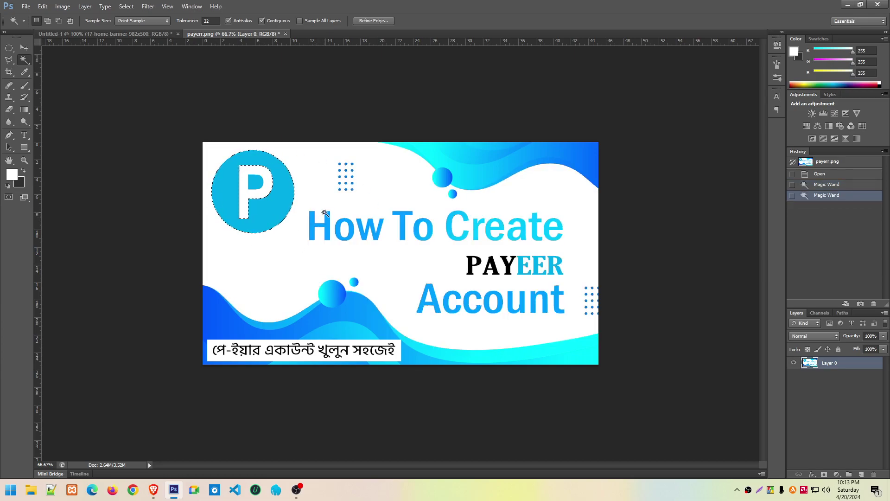
pyautogui.press('Delete')
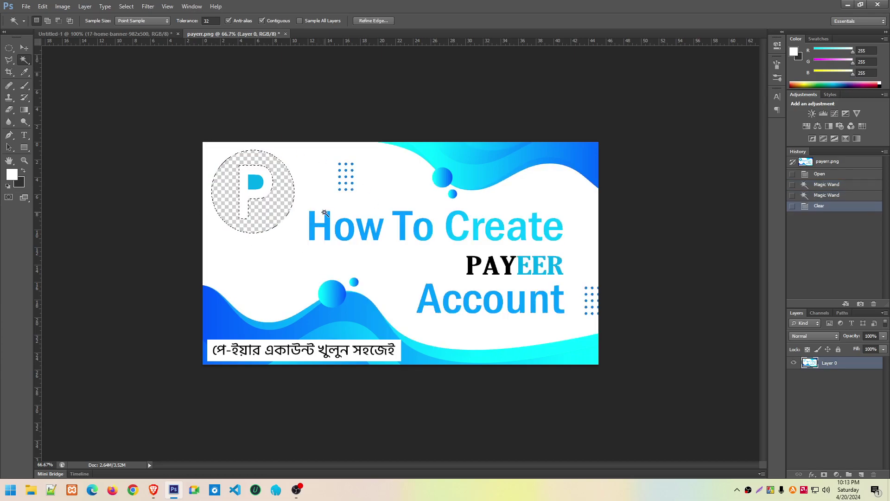
# Restore the blue circle and Quick Selection-brush the top-right and bottom-left blue waves
pyautogui.hotkey('ctrl', 'z')
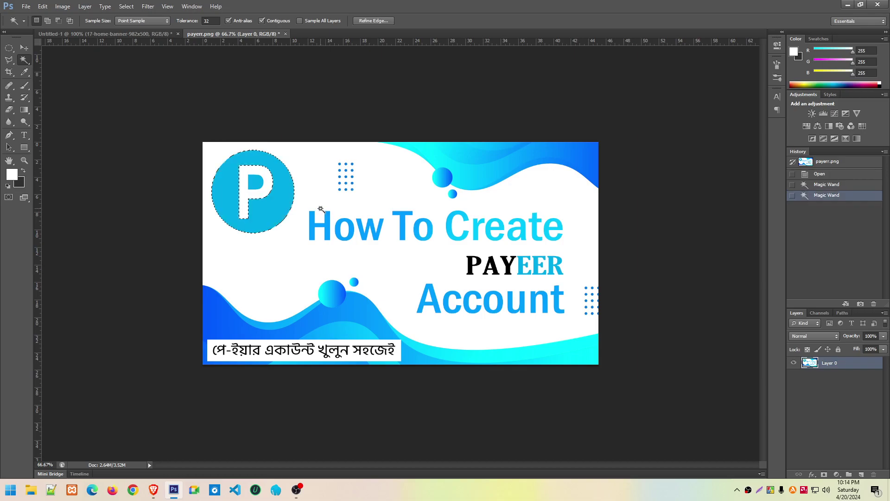
pyautogui.rightClick(24, 62)
pyautogui.click(60, 64)
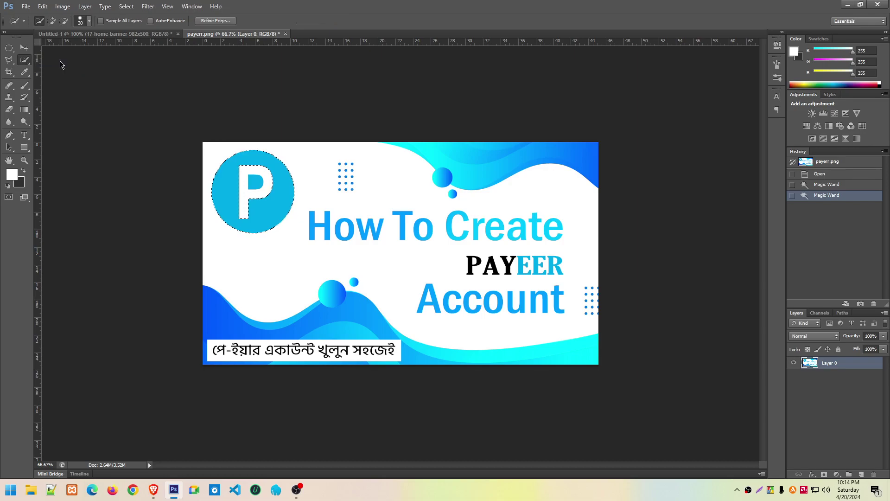
pyautogui.click(445, 162)
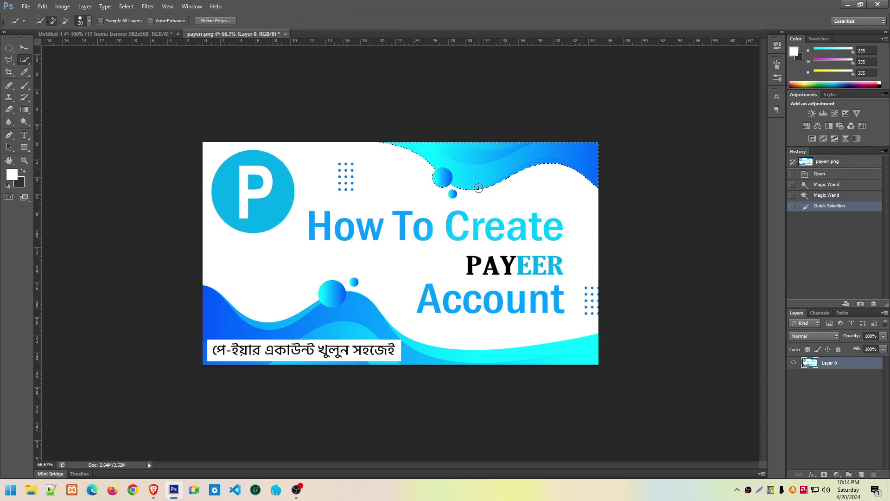
pyautogui.moveTo(271, 328)
pyautogui.mouseDown()
pyautogui.moveTo(354, 314)
pyautogui.moveTo(597, 347)
pyautogui.mouseUp()
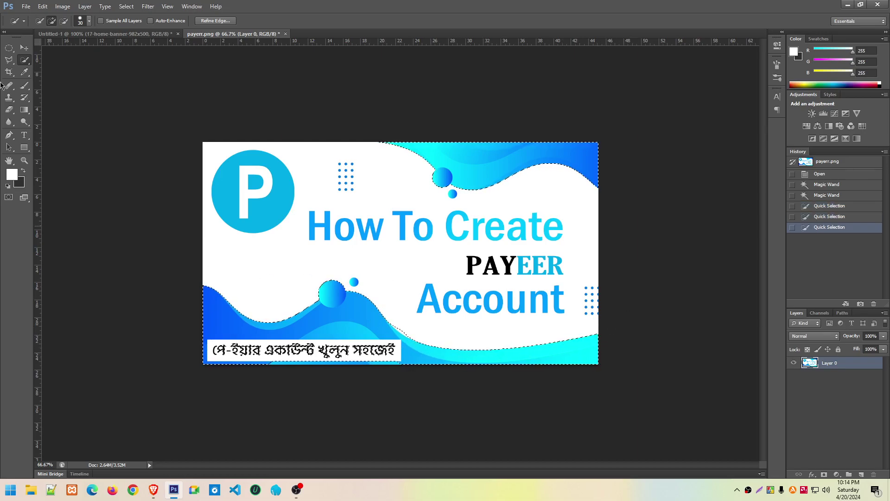
# Deselect and Magic Wand-select the lower-left blue wave instead
pyautogui.rightClick(24, 60)
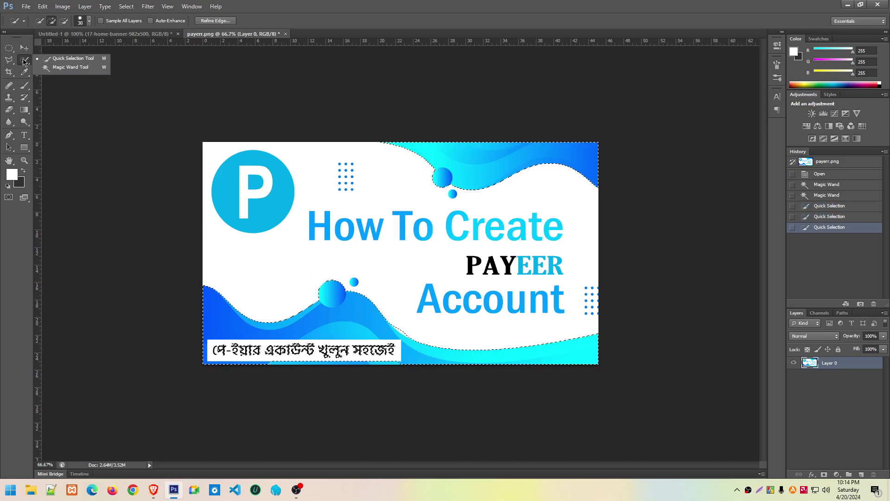
pyautogui.click(58, 67)
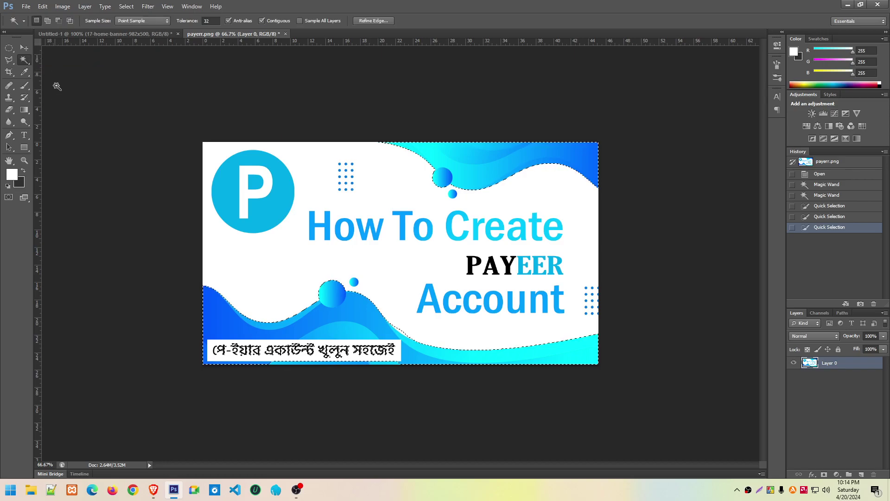
pyautogui.hotkey('ctrl', 'd')
pyautogui.click(218, 321)
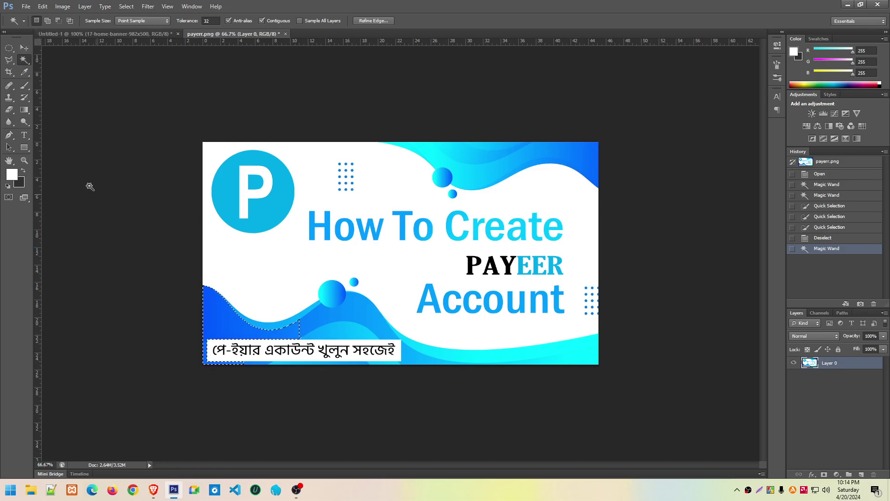
# Quick Selection-brush along the bottom blue wave band from left to right
pyautogui.rightClick(30, 59)
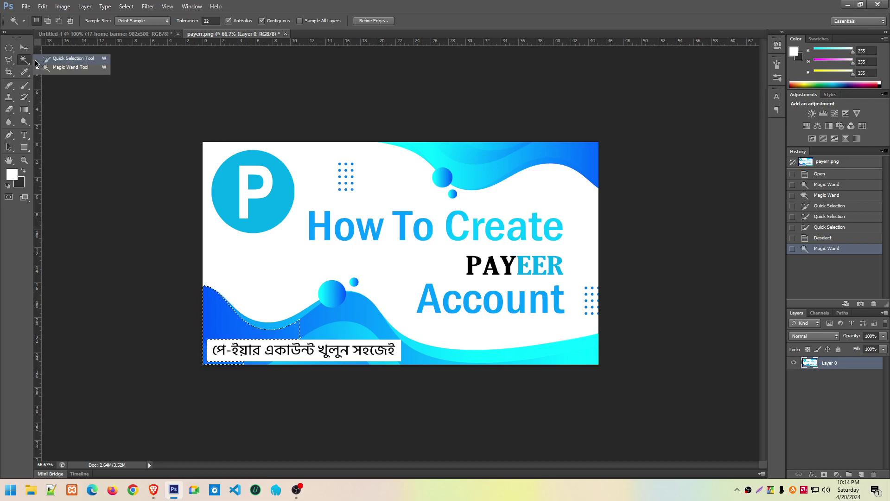
pyautogui.click(65, 59)
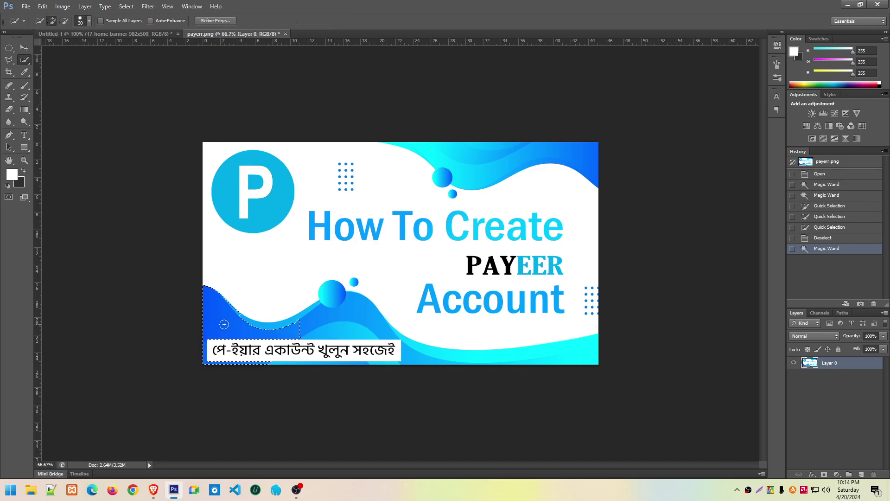
pyautogui.moveTo(283, 325); pyautogui.dragTo(298, 321)
pyautogui.moveTo(389, 332); pyautogui.dragTo(428, 352)
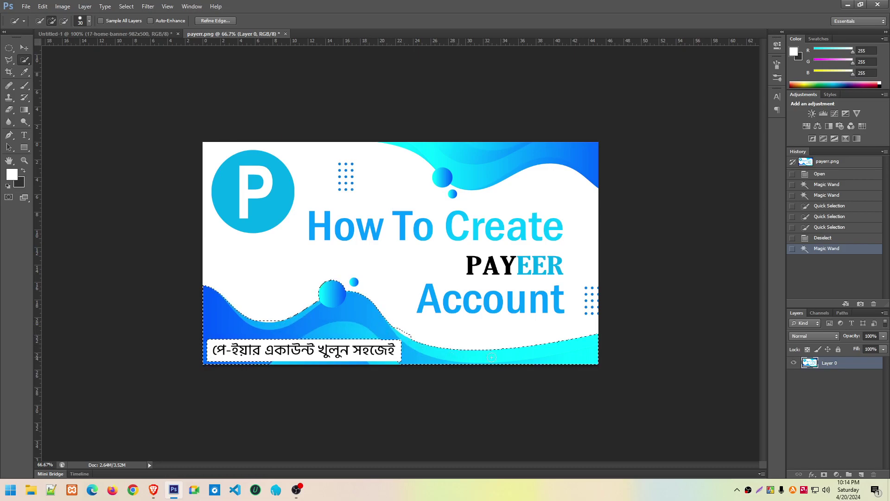
pyautogui.moveTo(570, 351); pyautogui.dragTo(570, 350)
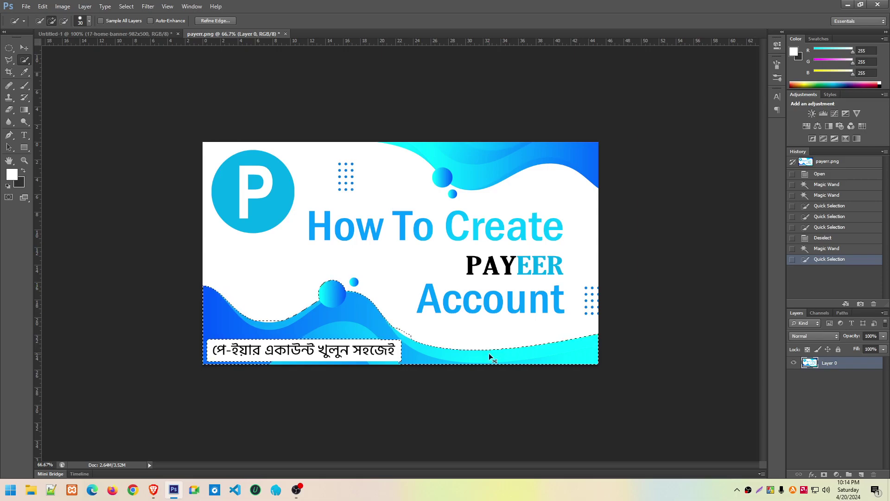
pyautogui.hotkey('ctrl', '+')
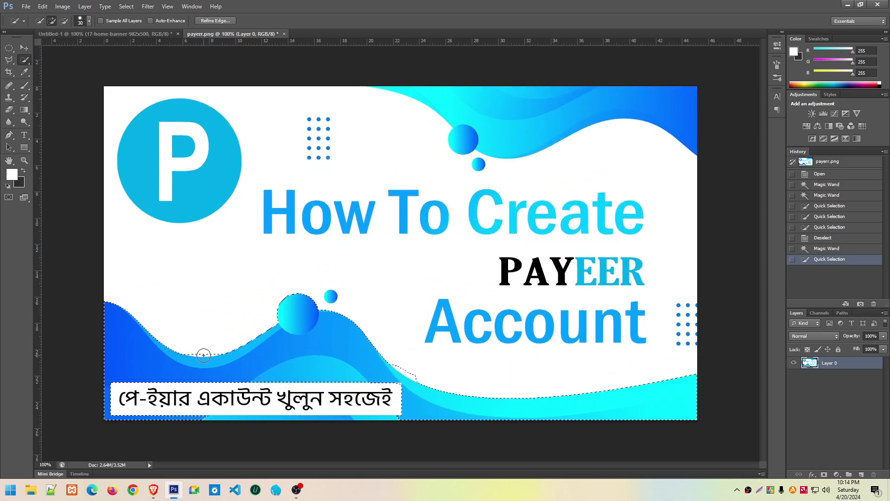
# Alt-subtract stray edge areas and refine the wave selection, checking it at several zoom levels
pyautogui.press('alt')
pyautogui.press('alt')
pyautogui.moveTo(198, 348); pyautogui.dragTo(214, 348)
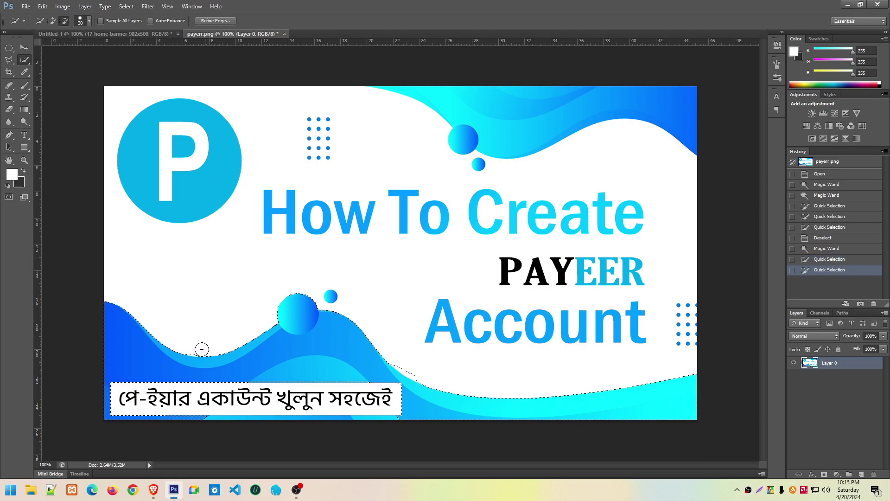
pyautogui.moveTo(192, 350); pyautogui.dragTo(222, 348)
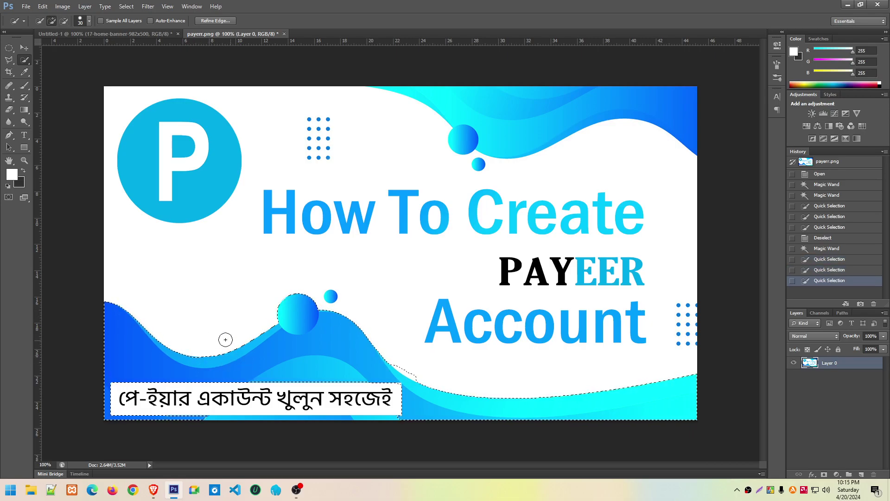
pyautogui.press('alt')
pyautogui.press('alt')
pyautogui.press('alt')
pyautogui.keyDown('alt'); pyautogui.click(418, 373); pyautogui.keyUp('alt')
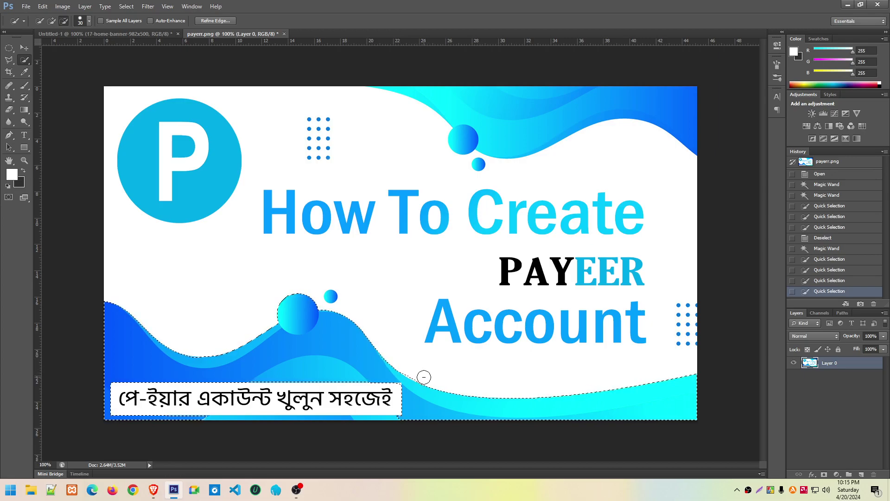
pyautogui.keyDown('alt'); pyautogui.click(409, 369); pyautogui.keyUp('alt')
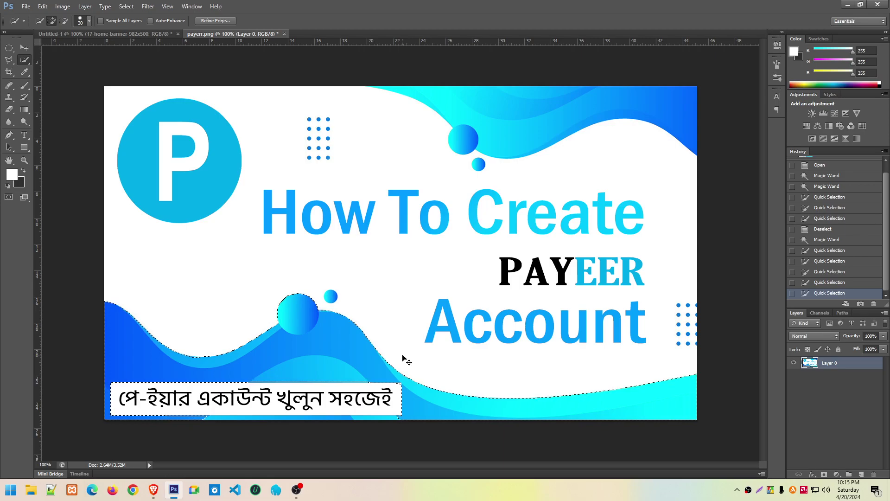
pyautogui.hotkey('ctrl', '+')
pyautogui.hotkey('ctrl', '+')
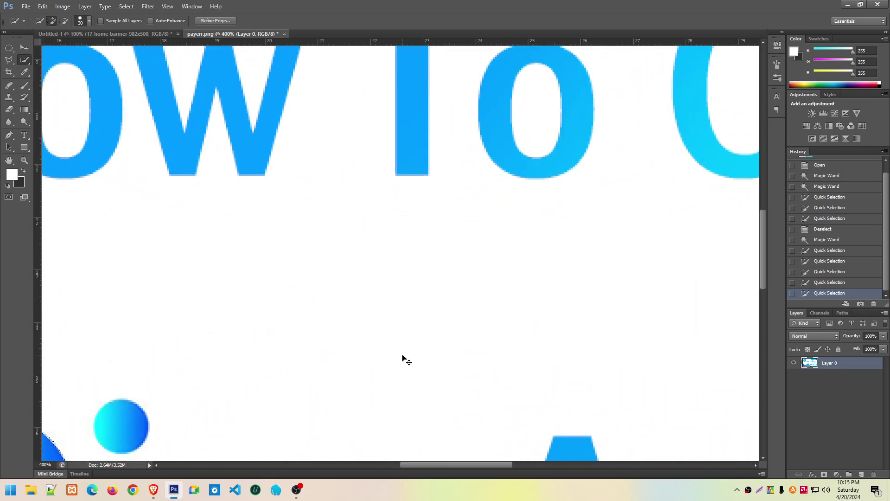
pyautogui.hotkey('ctrl', '-')
pyautogui.hotkey('ctrl', '-')
pyautogui.hotkey('ctrl', '-')
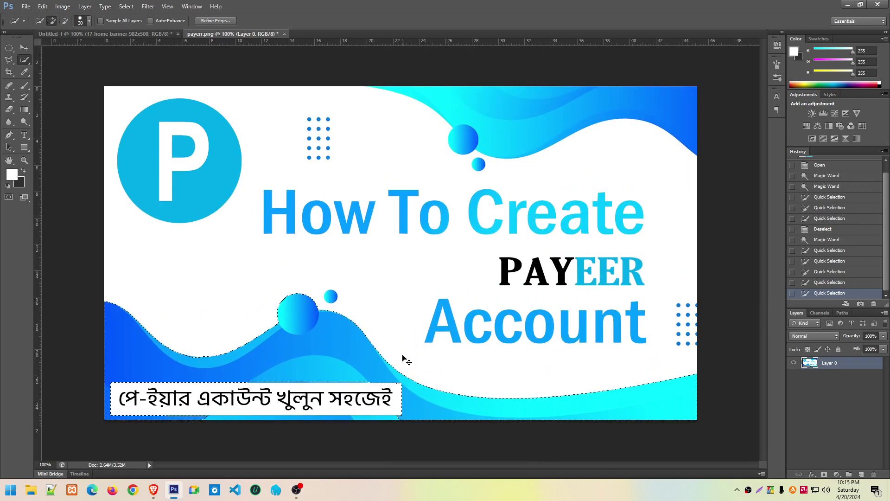
pyautogui.hotkey('ctrl', '+')
pyautogui.hotkey('ctrl', '-')
pyautogui.hotkey('ctrl', '-')
pyautogui.hotkey('ctrl', '-')
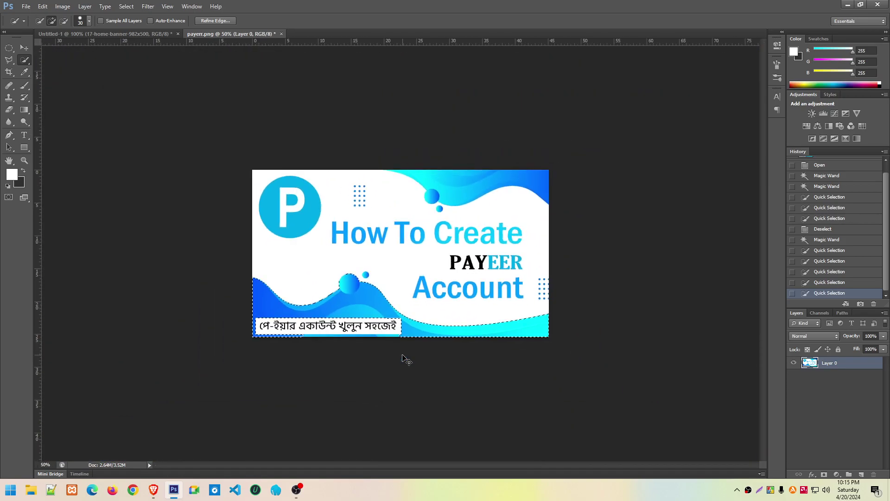
pyautogui.hotkey('ctrl', '+')
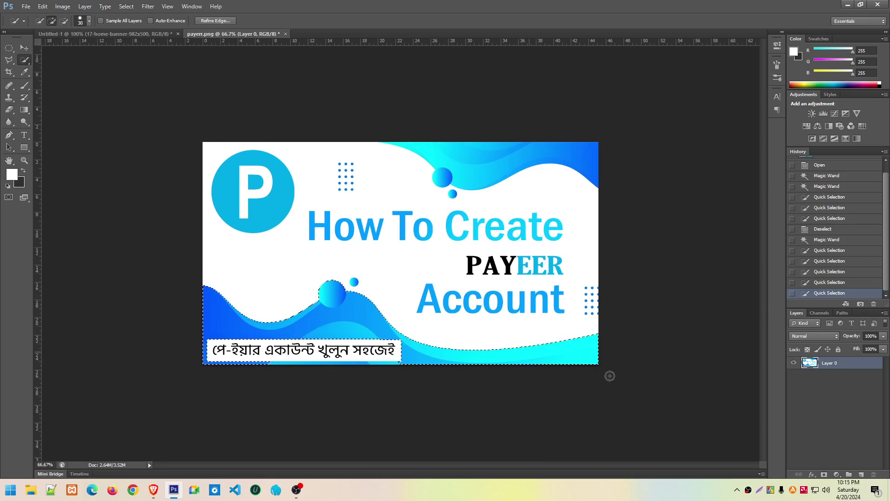
# Clear the selected bottom wave to transparency and return to the Untitled-1 festival banner
pyautogui.press('Delete')
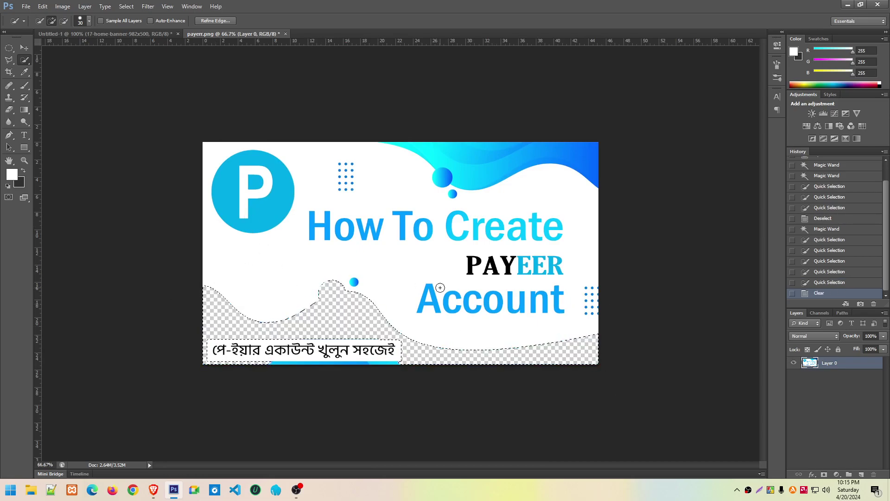
pyautogui.click(541, 382)
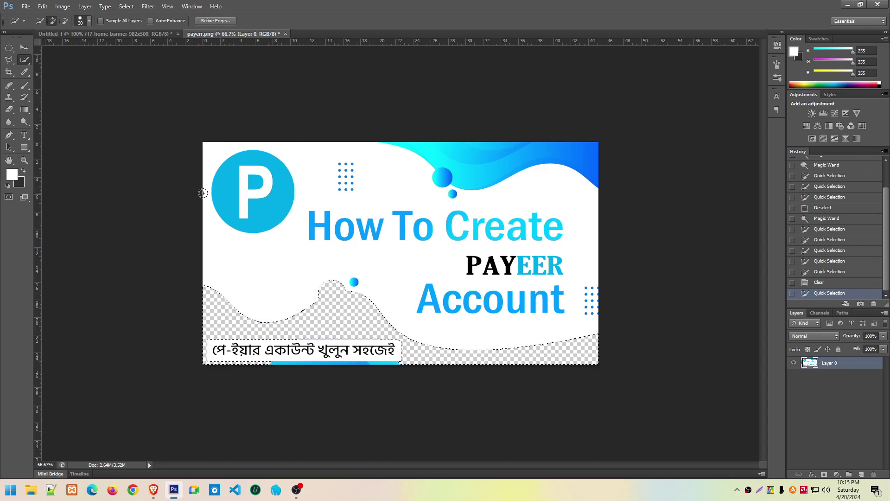
pyautogui.rightClick(25, 65)
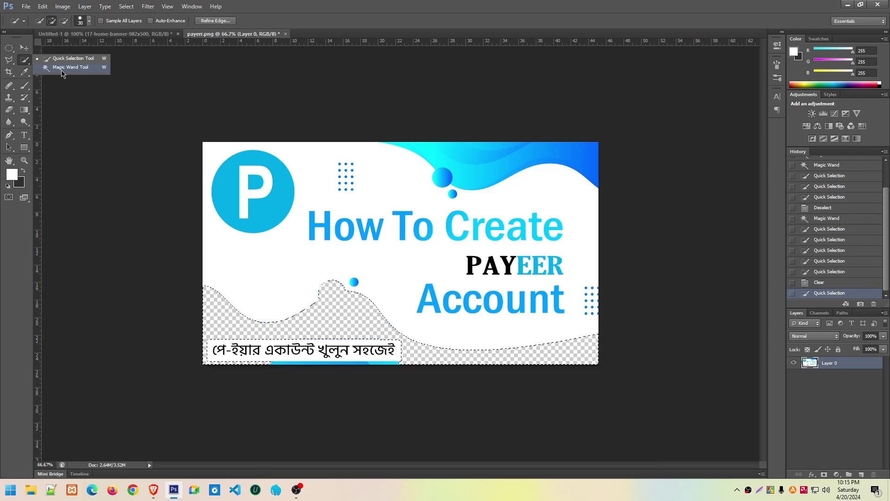
pyautogui.click(55, 58)
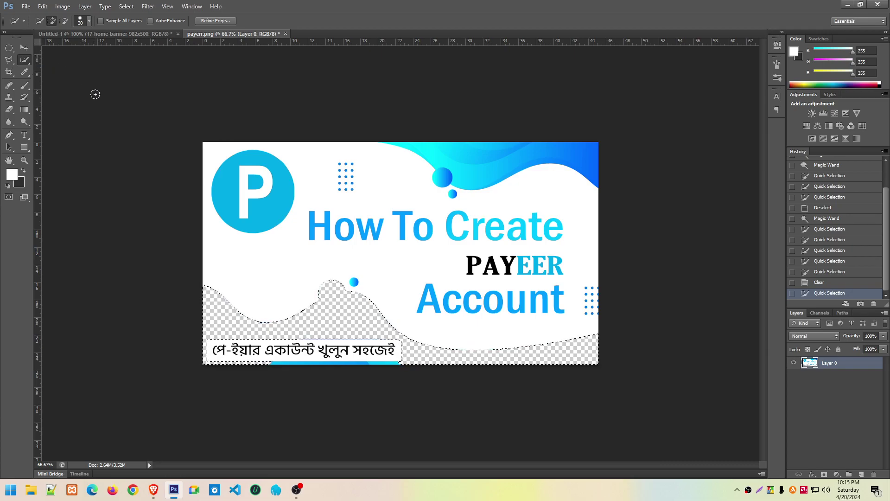
pyautogui.rightClick(24, 60)
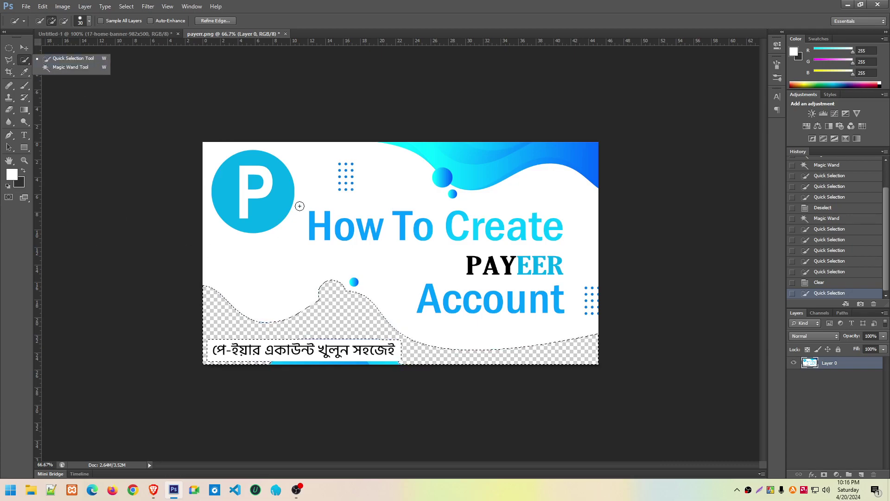
pyautogui.click(121, 34)
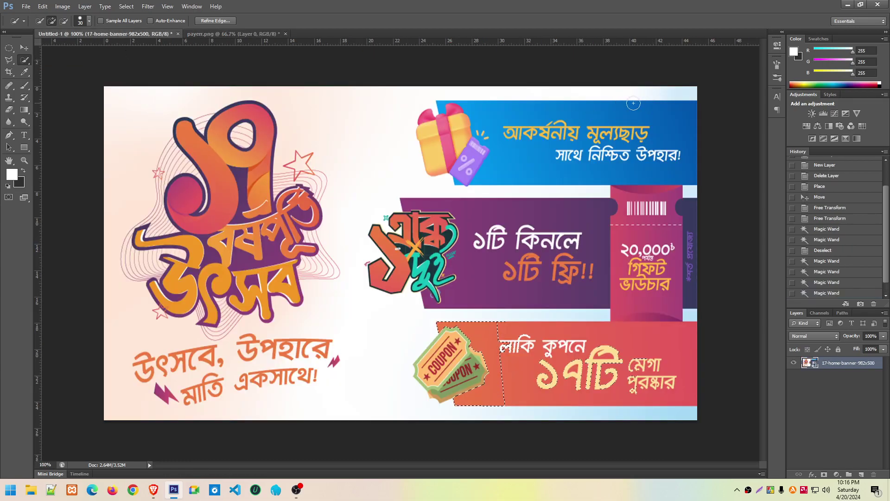
# Quick Selection-brush over the blue offer banner and the orange coupon banner
pyautogui.rightClick(24, 61)
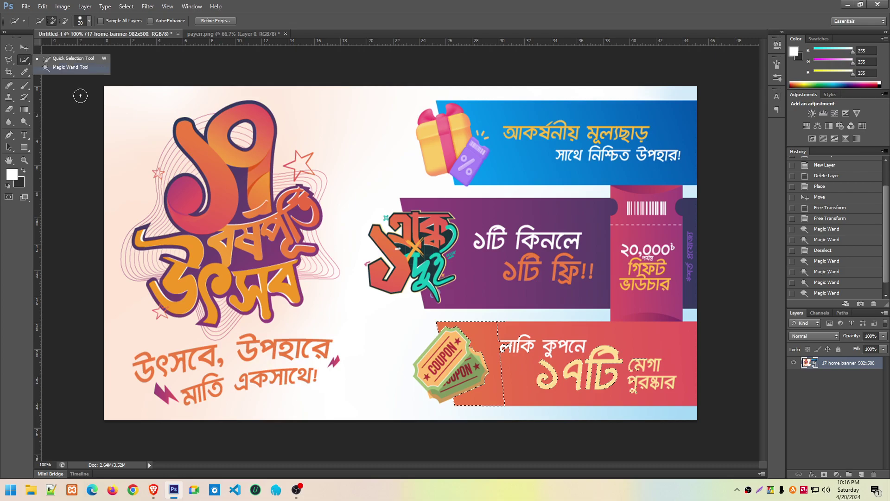
pyautogui.click(475, 109)
pyautogui.moveTo(475, 108); pyautogui.dragTo(565, 110)
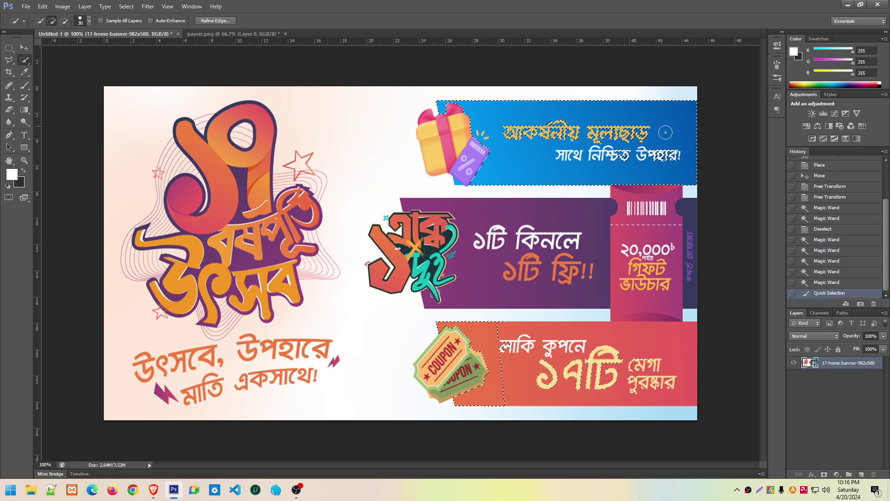
pyautogui.moveTo(565, 109); pyautogui.dragTo(577, 181)
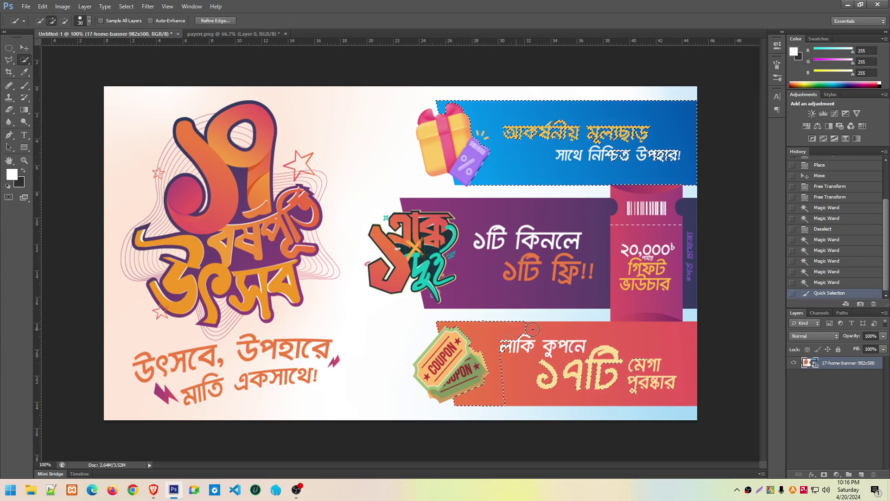
pyautogui.moveTo(538, 331); pyautogui.dragTo(619, 336)
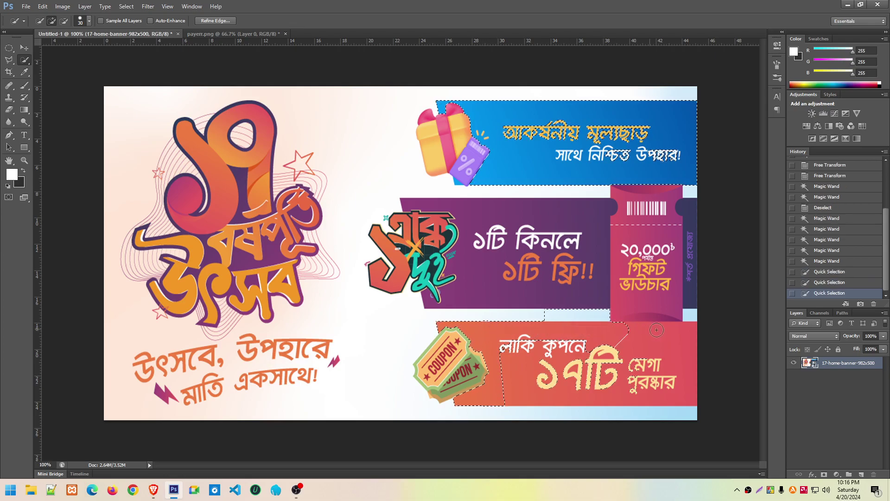
pyautogui.moveTo(496, 335); pyautogui.dragTo(688, 359)
pyautogui.click(689, 359)
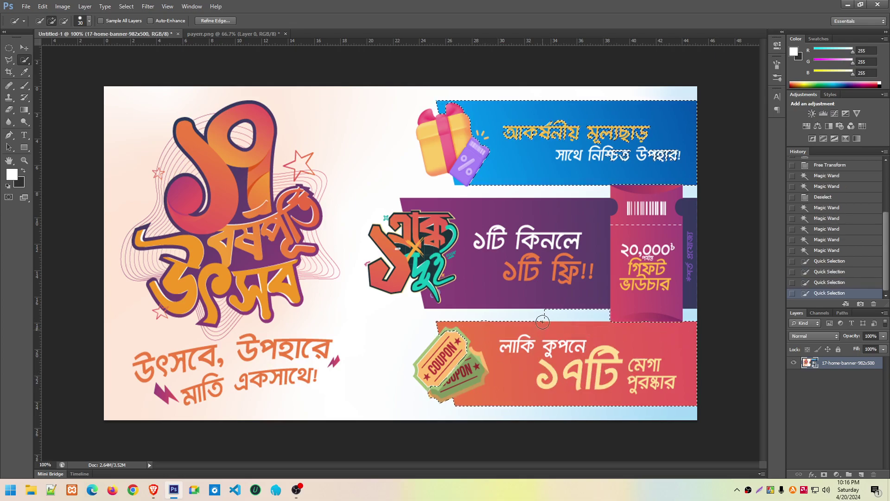
# Alt-subtract the gap between the banners, then bring Google Meet to the front
pyautogui.press('alt')
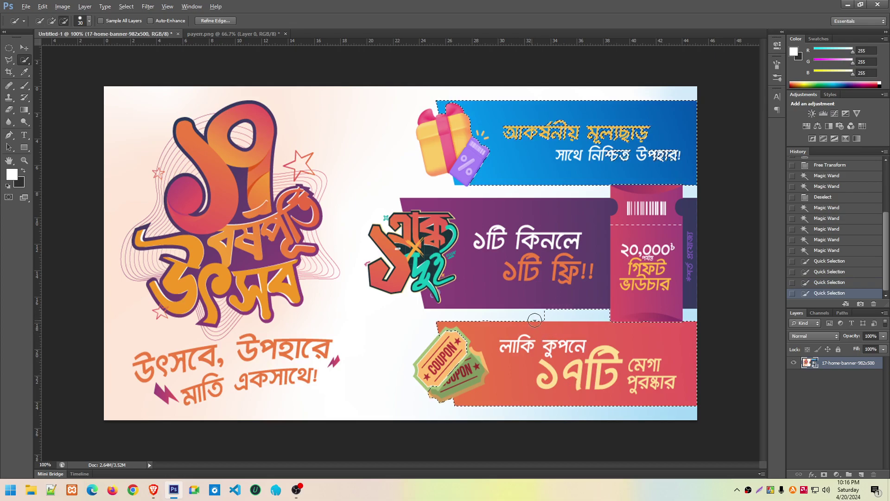
pyautogui.click(598, 314)
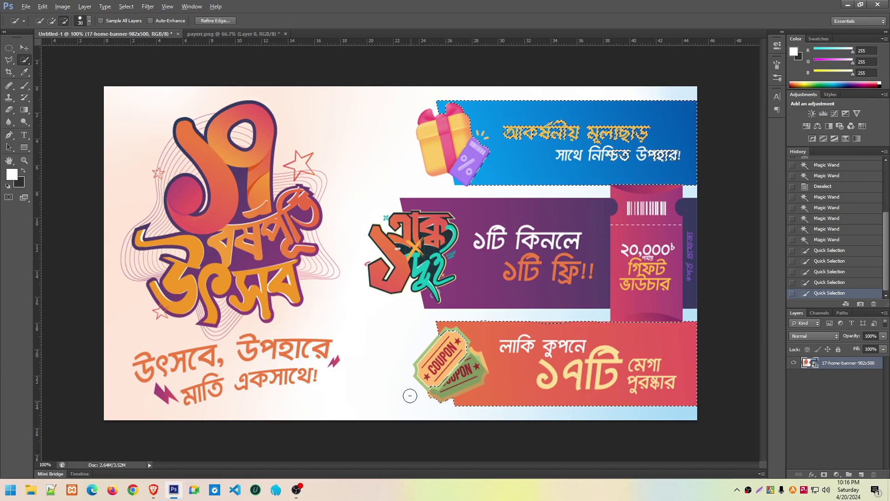
pyautogui.moveTo(410, 395)
pyautogui.mouseDown()
pyautogui.moveTo(446, 398)
pyautogui.moveTo(466, 352)
pyautogui.mouseUp()
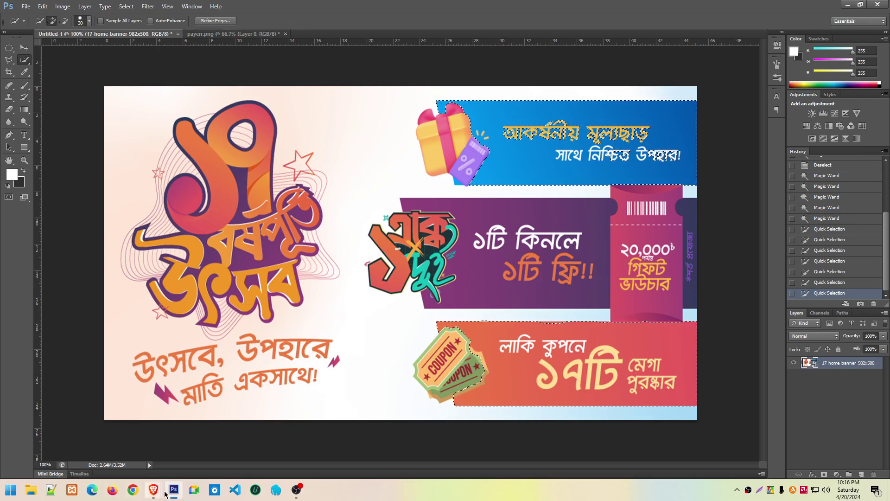
pyautogui.click(119, 458)
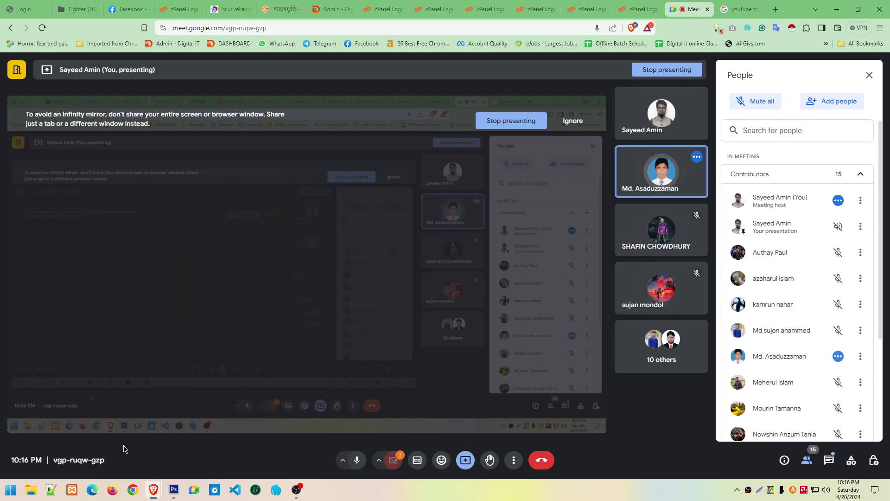
pyautogui.moveTo(174, 489)
pyautogui.click(168, 425)
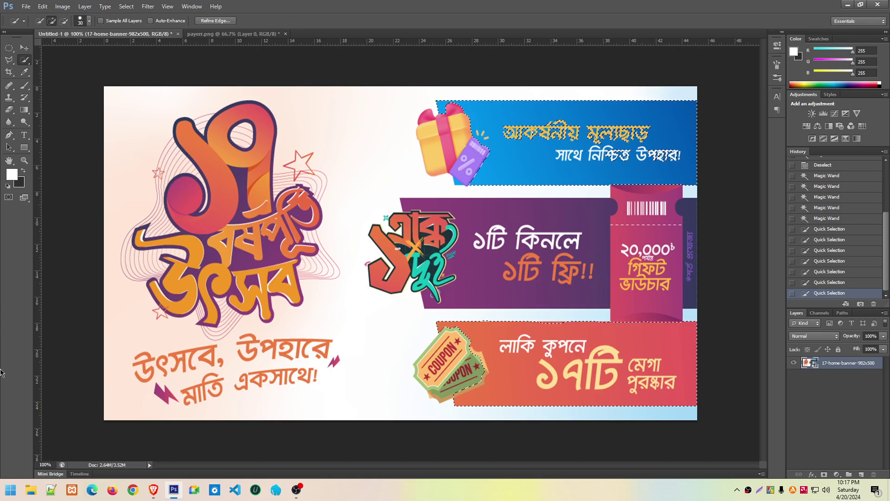
# Pick the freehand Lasso Tool and draw a closed loop in the pale area left of the gift box
pyautogui.click(9, 64)
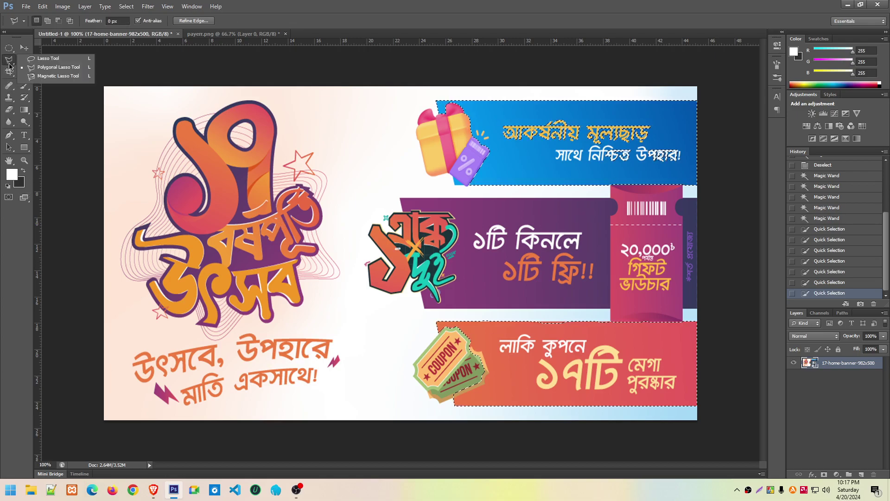
pyautogui.click(10, 60)
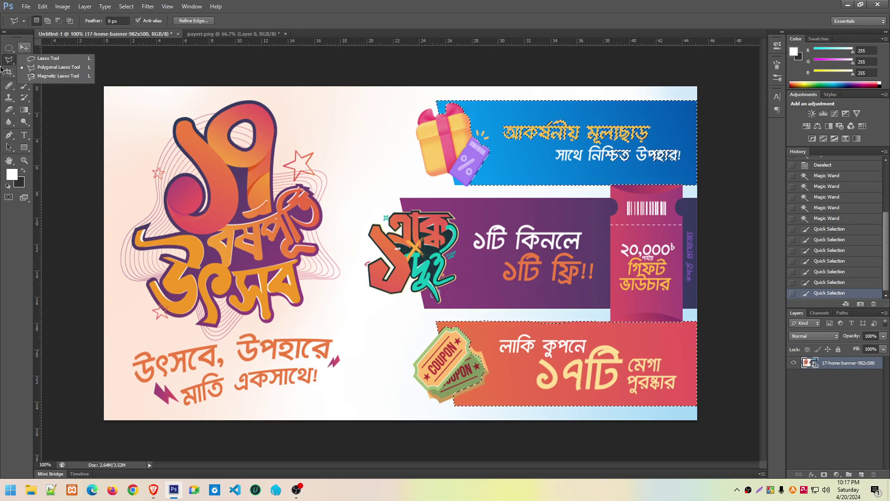
pyautogui.click(10, 61)
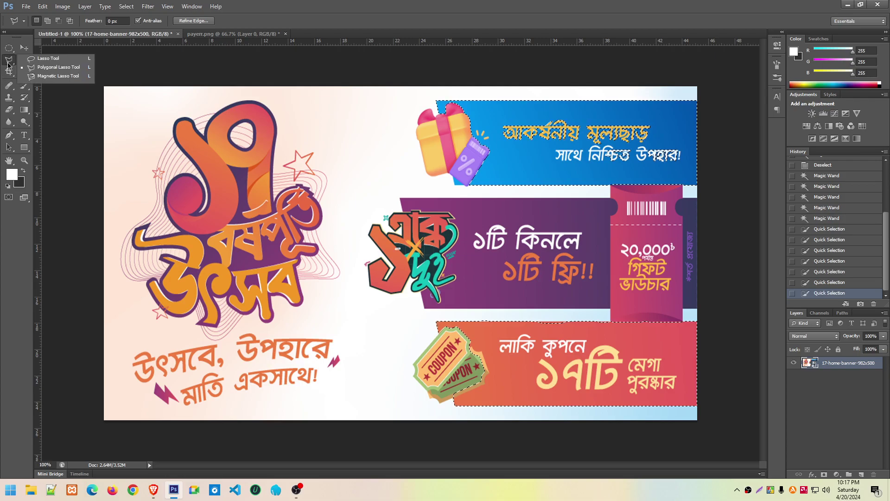
pyautogui.click(12, 63)
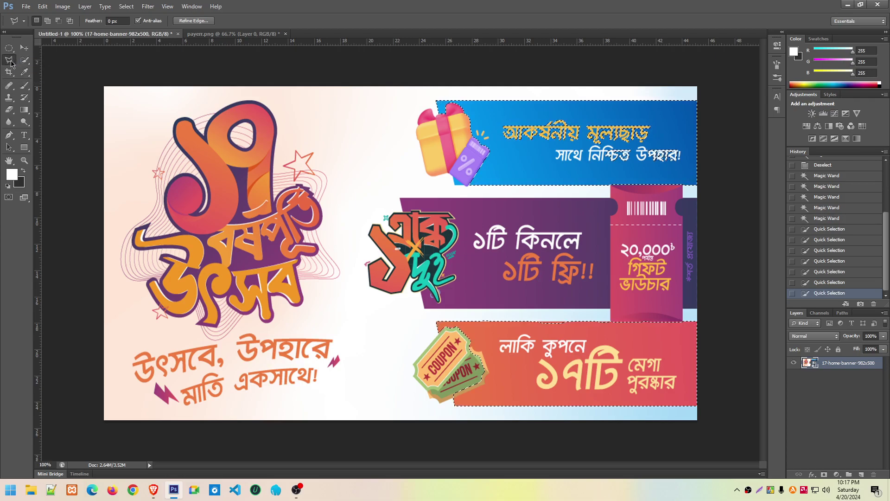
pyautogui.click(11, 63)
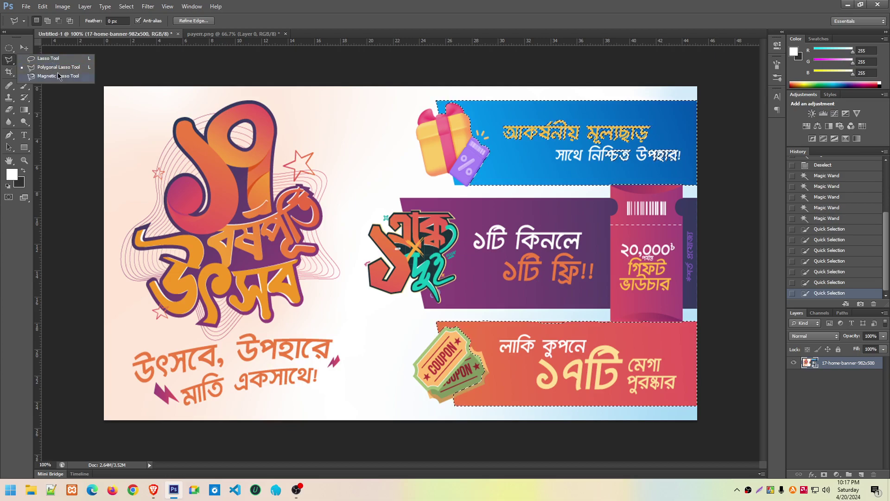
pyautogui.click(49, 59)
pyautogui.moveTo(349, 102); pyautogui.dragTo(378, 171)
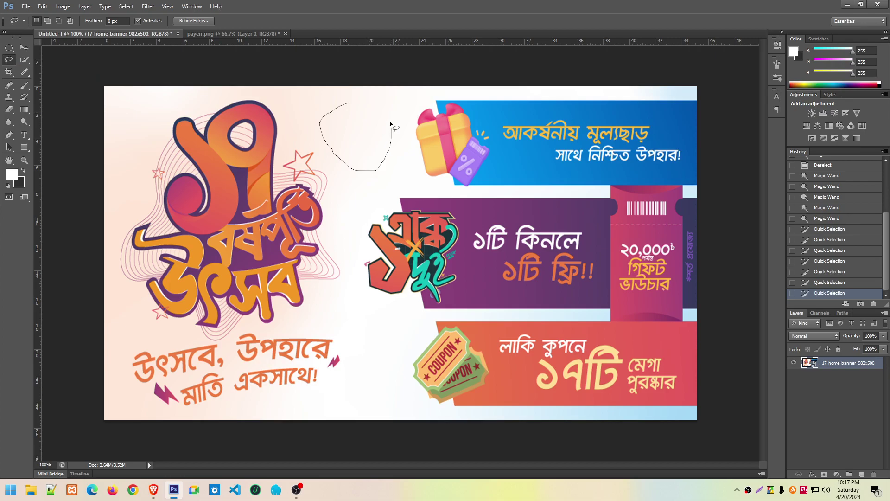
pyautogui.moveTo(378, 171); pyautogui.dragTo(344, 109)
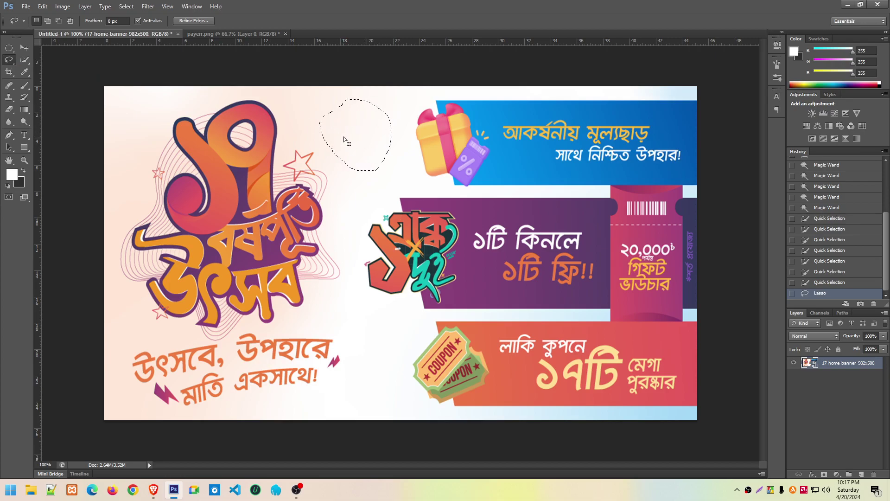
# Try deleting the lasso area, dismiss the smart object errors, then rasterize the banner layer
pyautogui.press('Delete')
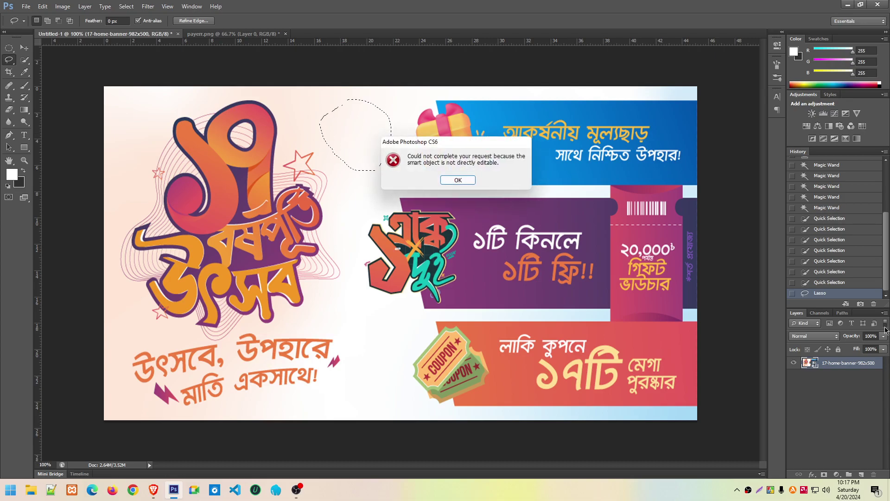
pyautogui.click(457, 180)
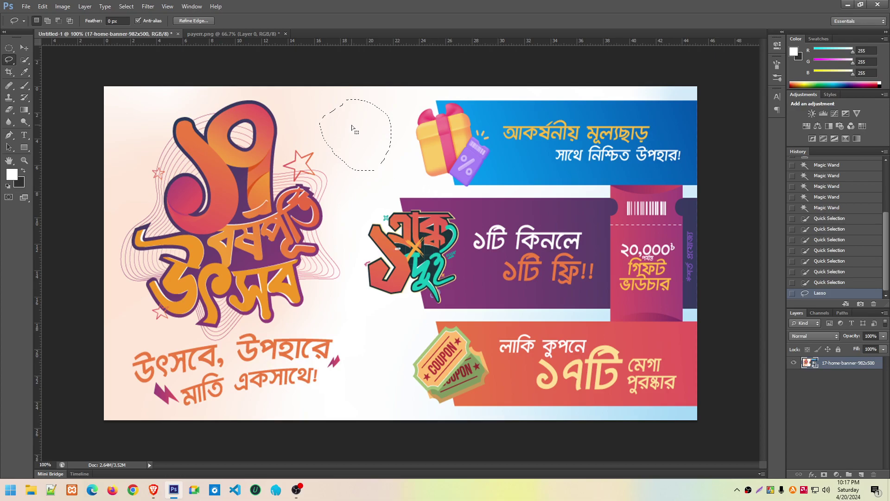
pyautogui.press('Delete')
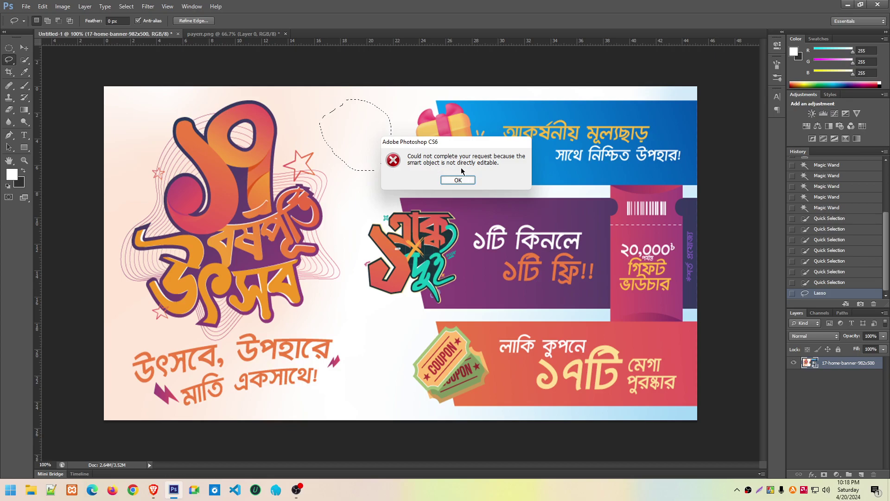
pyautogui.click(470, 183)
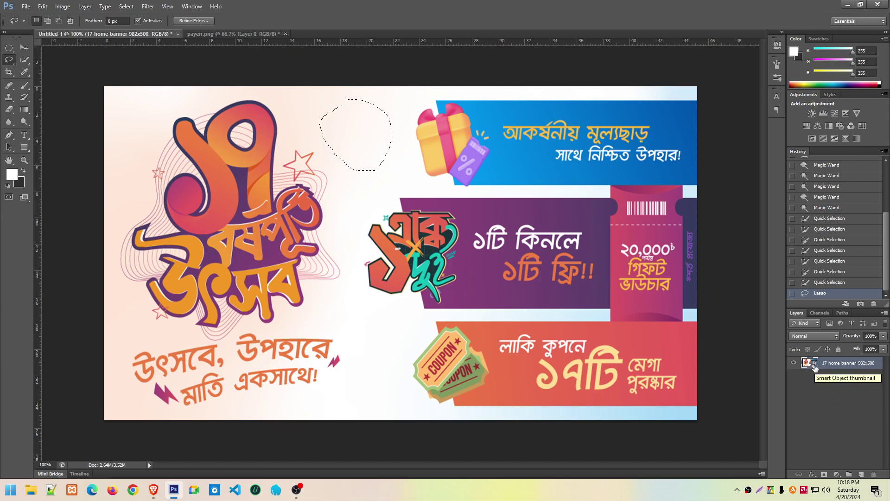
pyautogui.rightClick(844, 369)
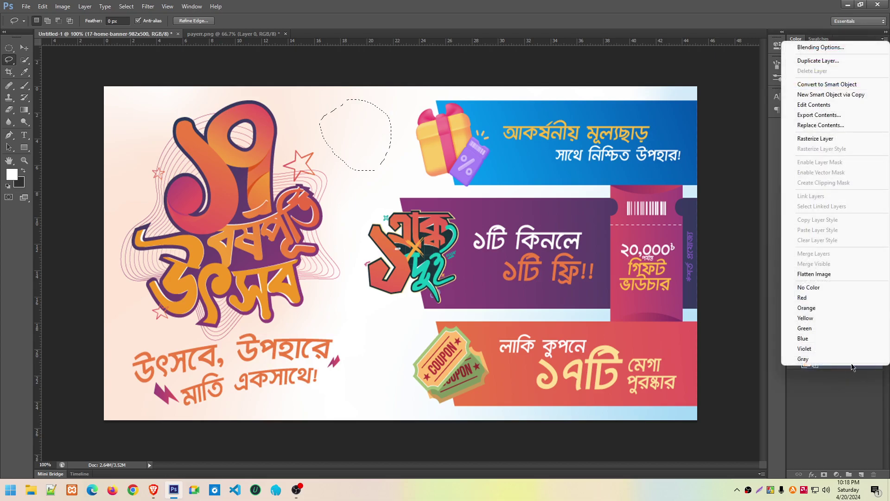
pyautogui.click(839, 139)
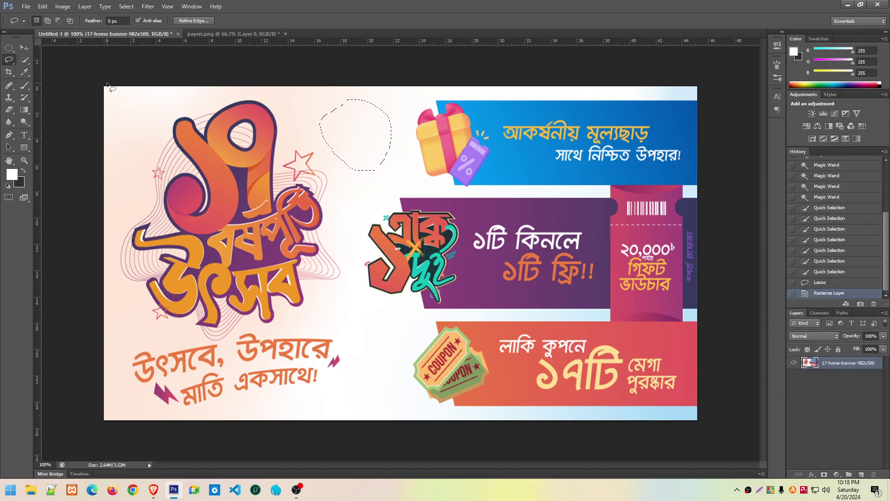
# Lasso a freehand area in the upper blank region and clear it to transparency
pyautogui.click(10, 60)
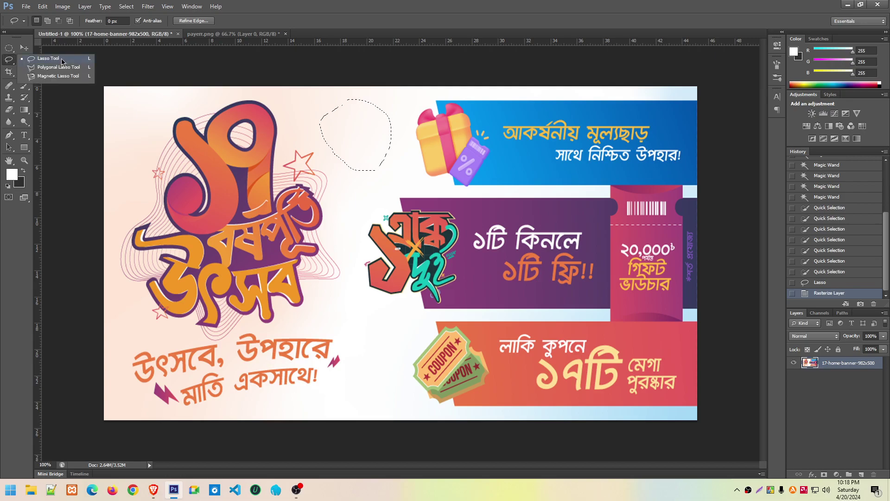
pyautogui.click(56, 61)
pyautogui.moveTo(321, 98); pyautogui.dragTo(315, 140)
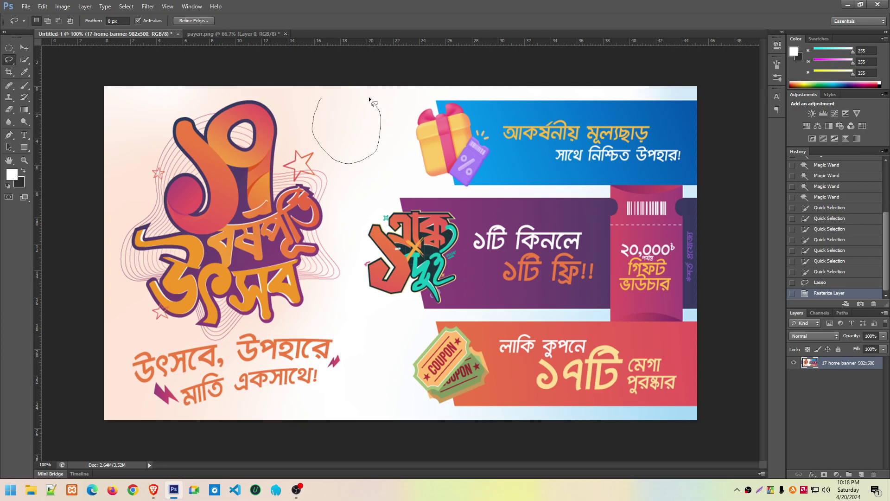
pyautogui.moveTo(337, 93); pyautogui.dragTo(324, 98)
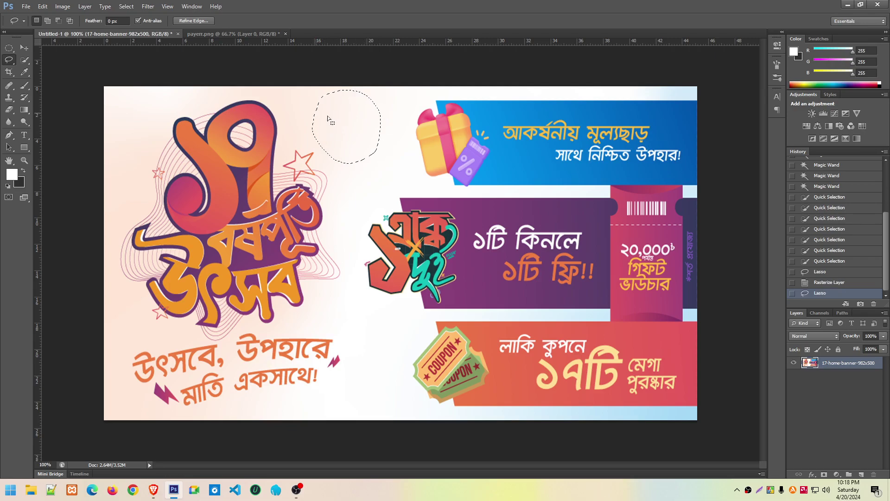
pyautogui.press('Delete')
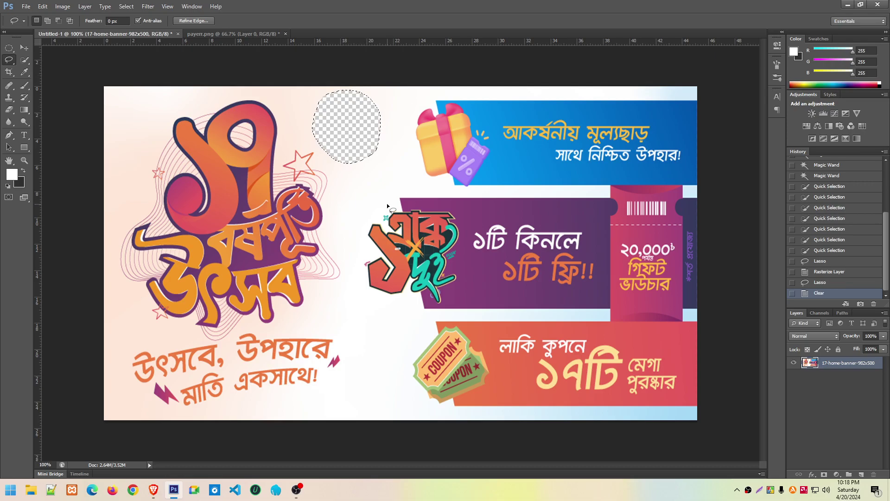
# Undo the clear from History and redraw a freehand lasso loop left of the gift
pyautogui.rightClick(9, 67)
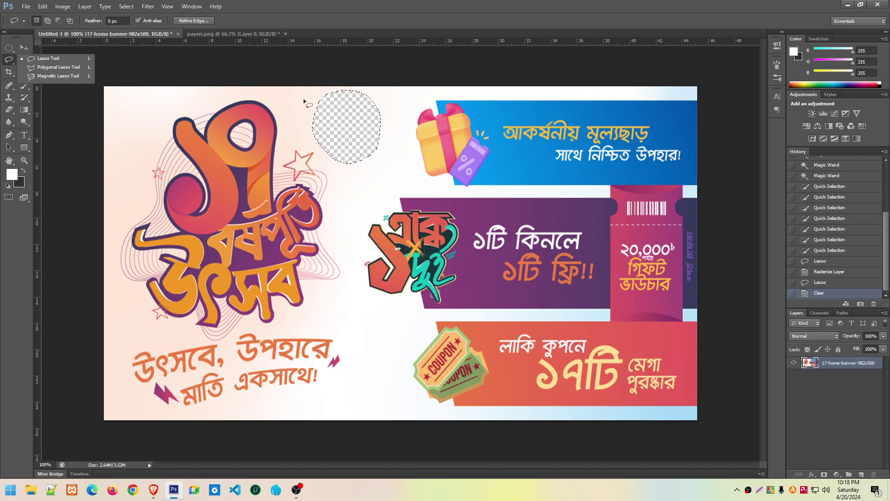
pyautogui.hotkey('ctrl', 'd')
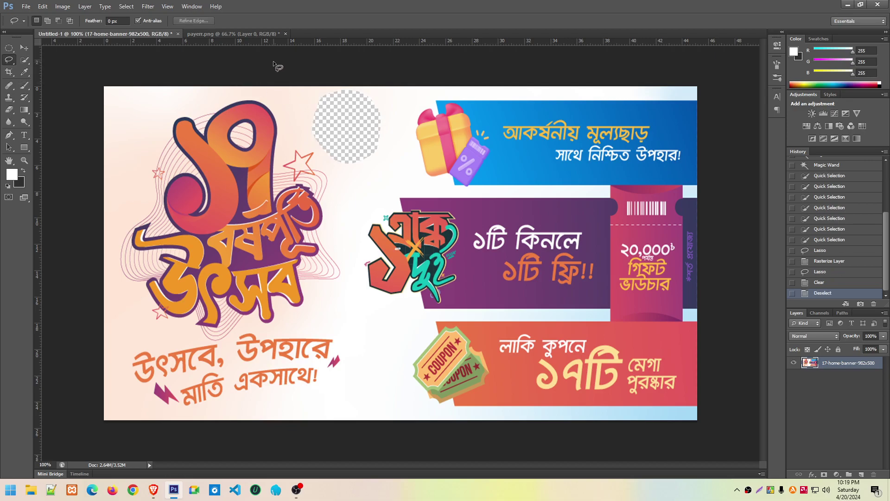
pyautogui.hotkey('ctrl', 'z')
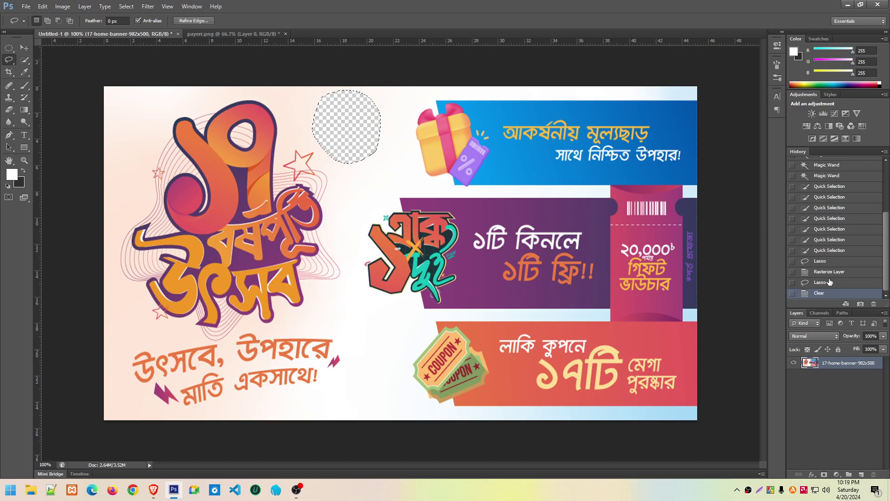
pyautogui.click(827, 282)
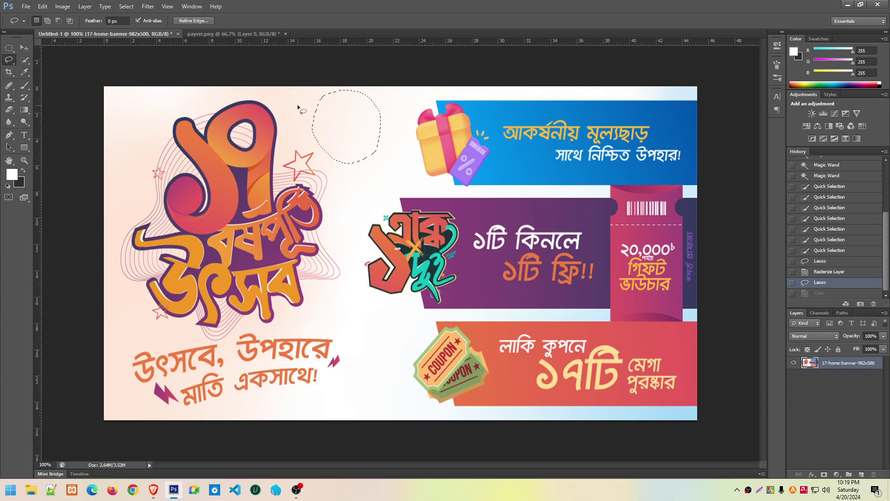
pyautogui.moveTo(315, 138)
pyautogui.mouseDown()
pyautogui.moveTo(337, 170)
pyautogui.moveTo(364, 181)
pyautogui.moveTo(392, 163)
pyautogui.moveTo(399, 144)
pyautogui.mouseUp()
pyautogui.moveTo(374, 104); pyautogui.dragTo(298, 102)
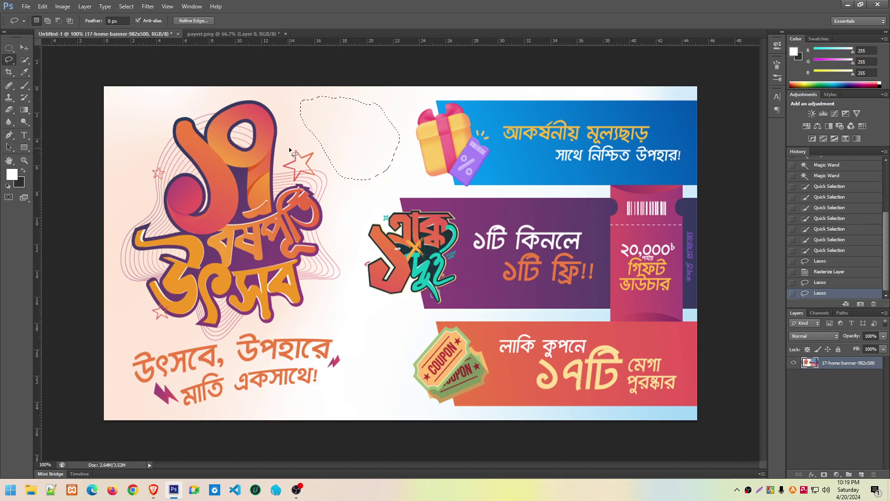
# Drop the old freehand selection and switch to the Polygonal Lasso Tool on the banner
pyautogui.click(209, 37)
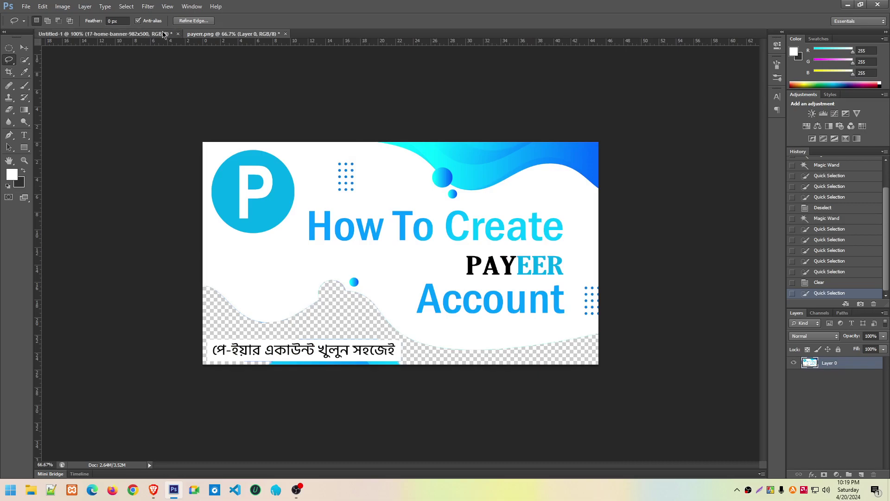
pyautogui.click(102, 34)
pyautogui.rightClick(17, 62)
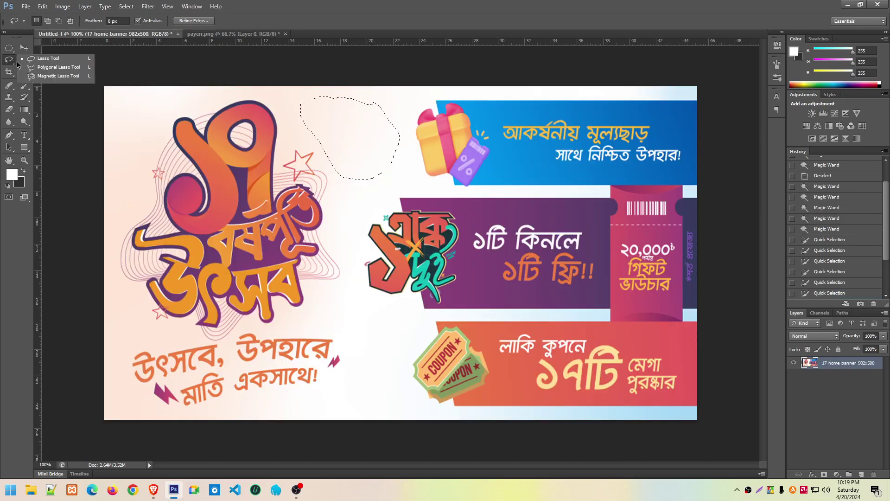
pyautogui.click(51, 67)
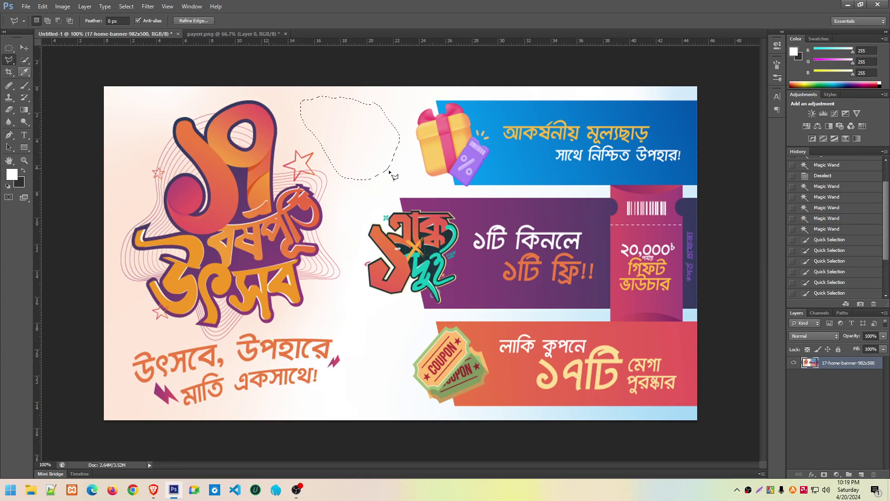
pyautogui.click(9, 47)
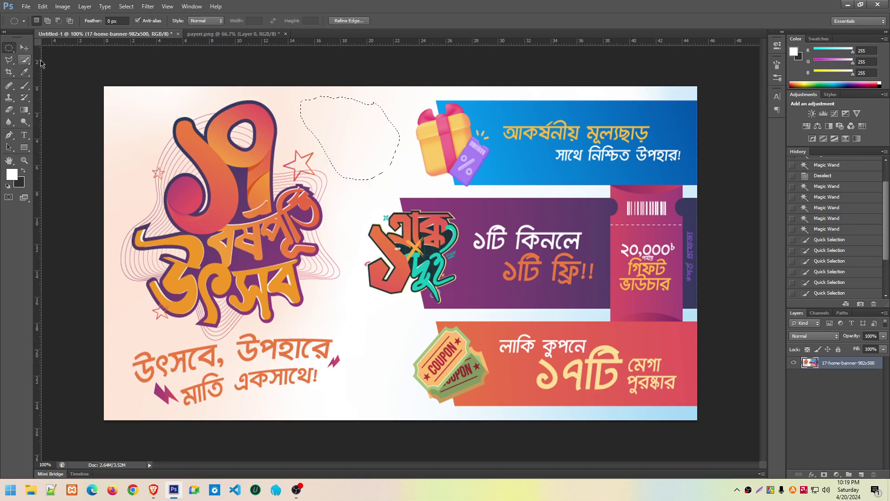
pyautogui.click(78, 77)
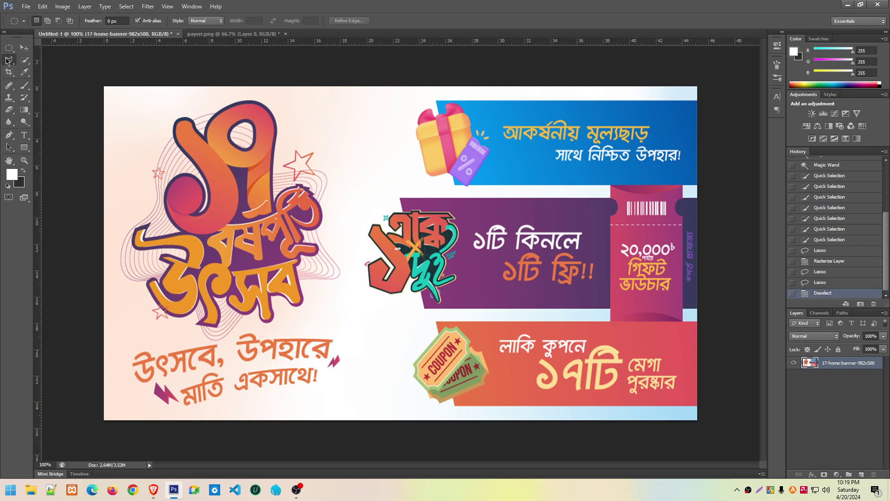
pyautogui.rightClick(8, 60)
pyautogui.click(51, 68)
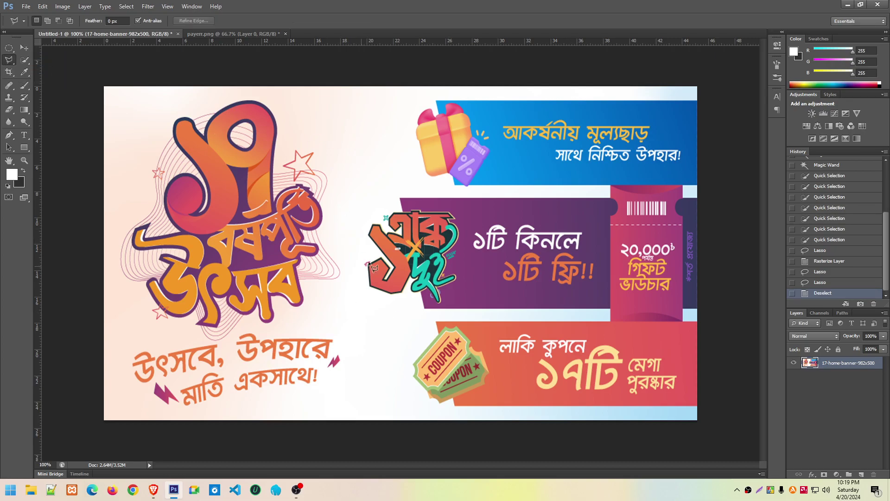
# Outline the blue top offer strip and gift with a straight-edged polygonal selection
pyautogui.click(436, 101)
pyautogui.click(455, 185)
pyautogui.click(519, 187)
pyautogui.press('Escape')
pyautogui.click(698, 101)
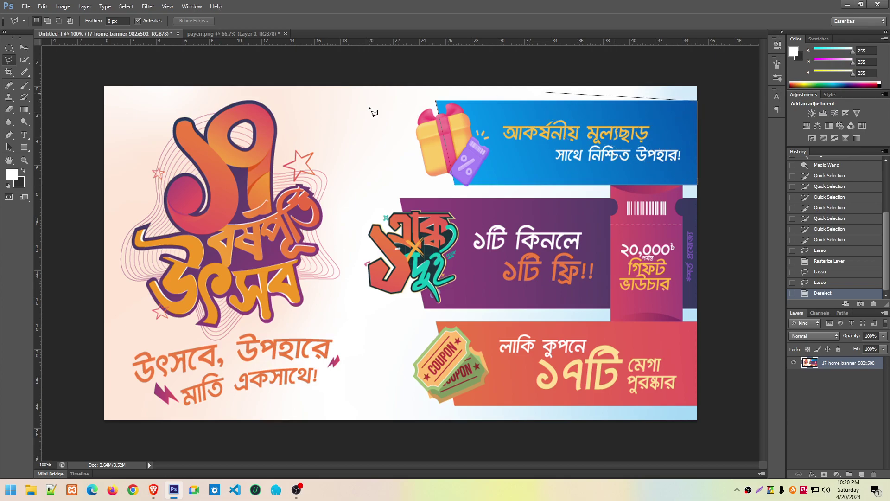
pyautogui.click(437, 101)
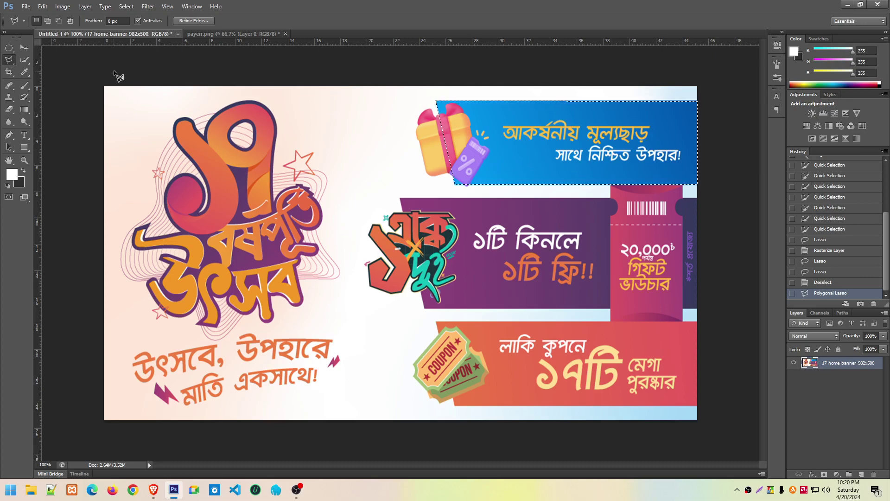
pyautogui.click(232, 33)
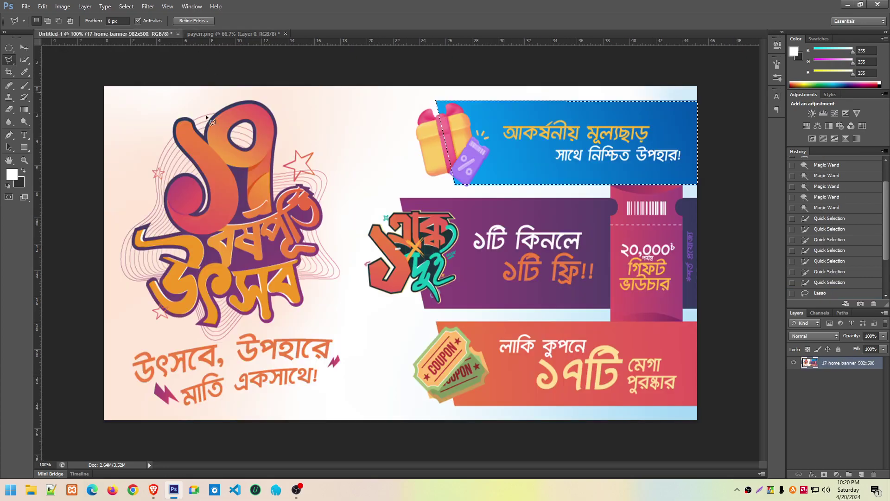
pyautogui.click(70, 34)
pyautogui.click(27, 7)
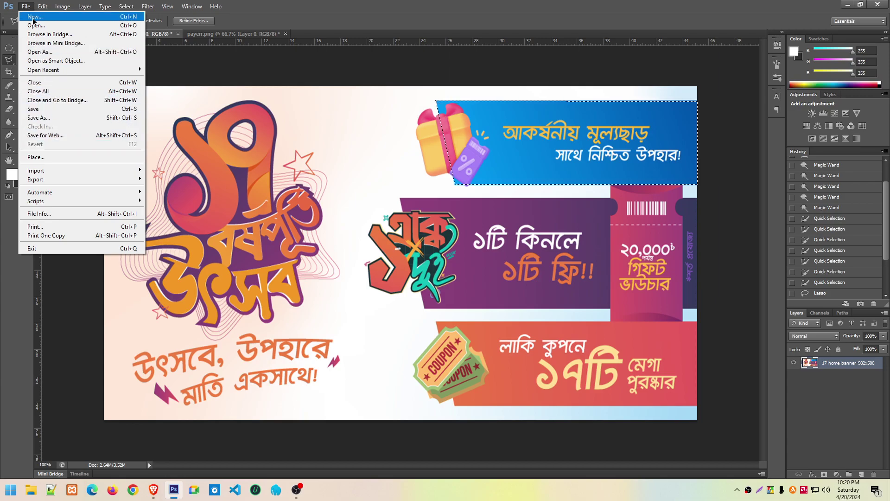
# Create a new blank 1280×720 pixel document, Untitled-2
pyautogui.click(33, 18)
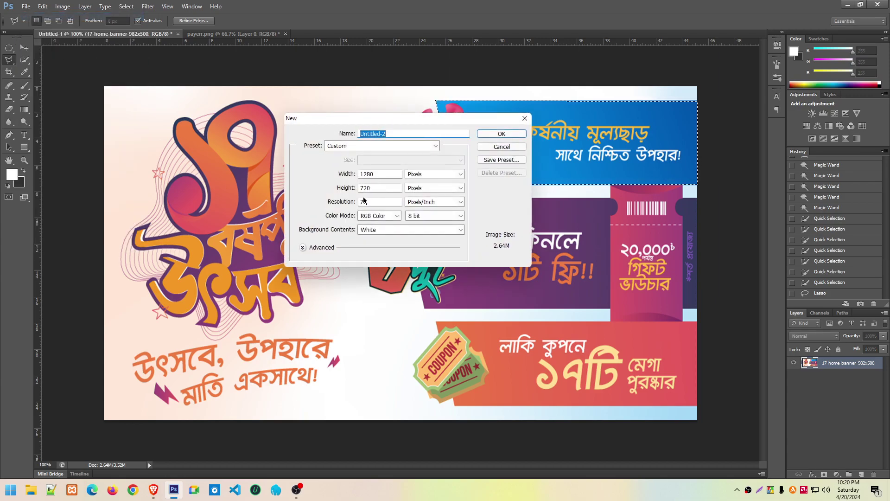
pyautogui.click(490, 134)
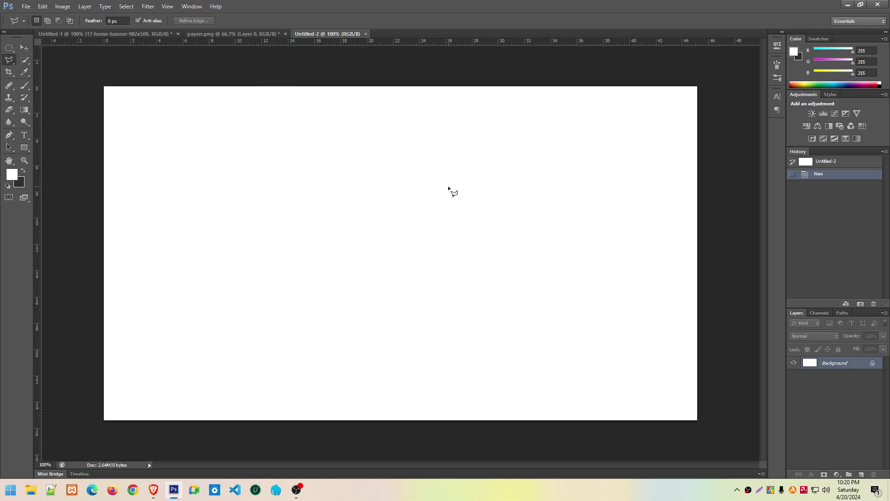
pyautogui.click(93, 34)
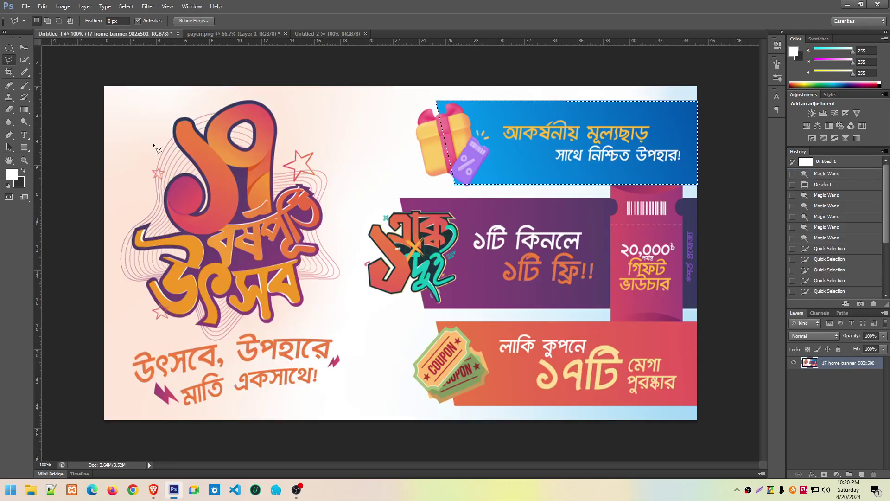
pyautogui.click(212, 34)
pyautogui.moveTo(316, 33)
pyautogui.mouseDown()
pyautogui.moveTo(225, 26)
pyautogui.moveTo(325, 34)
pyautogui.mouseUp()
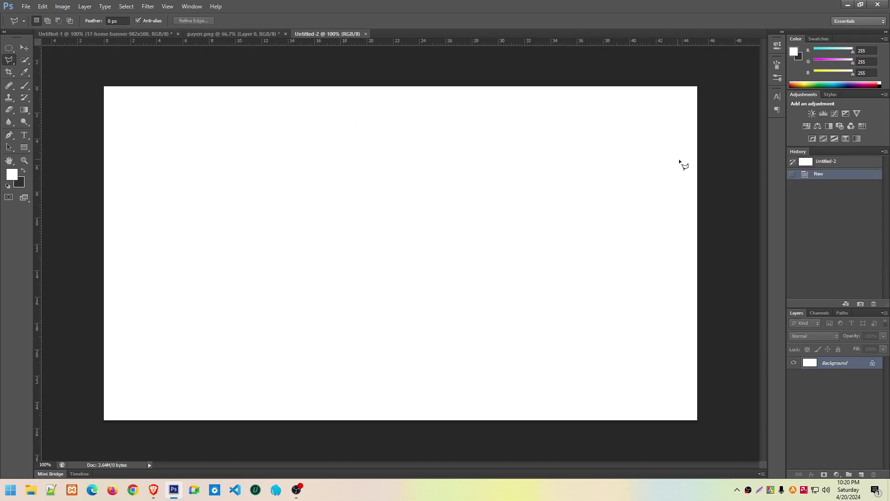
# Select a slanted four-corner parallelogram along Untitled-2's right edge with the Polygonal Lasso
pyautogui.click(697, 138)
pyautogui.click(441, 135)
pyautogui.press('shift')
pyautogui.press('shift')
pyautogui.press('shift')
pyautogui.click(246, 130)
pyautogui.click(699, 134)
pyautogui.click(475, 133)
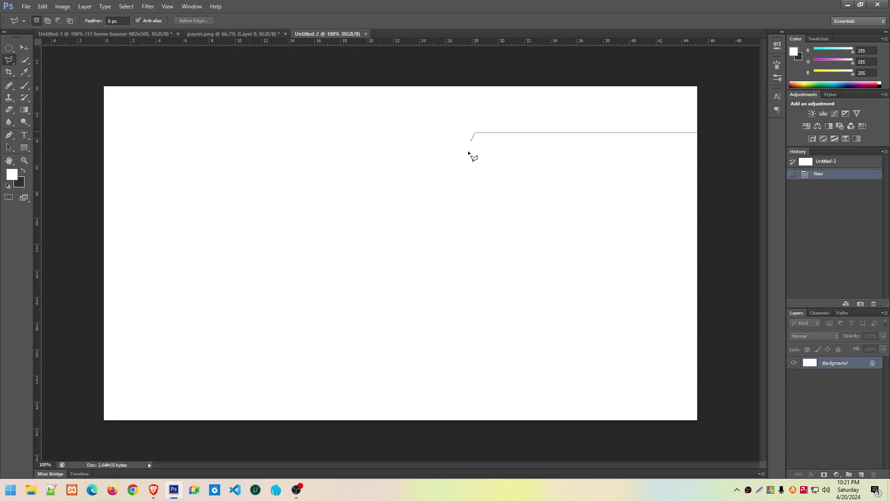
pyautogui.click(493, 201)
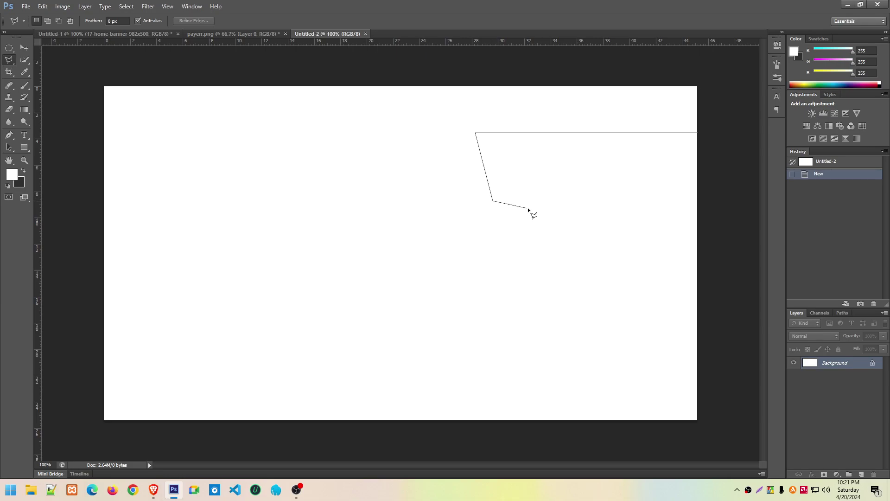
pyautogui.click(697, 201)
pyautogui.click(697, 134)
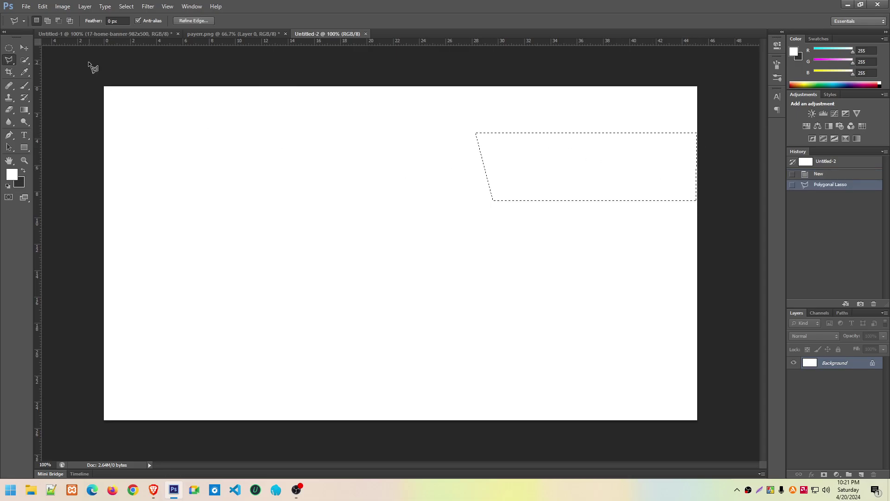
pyautogui.click(103, 34)
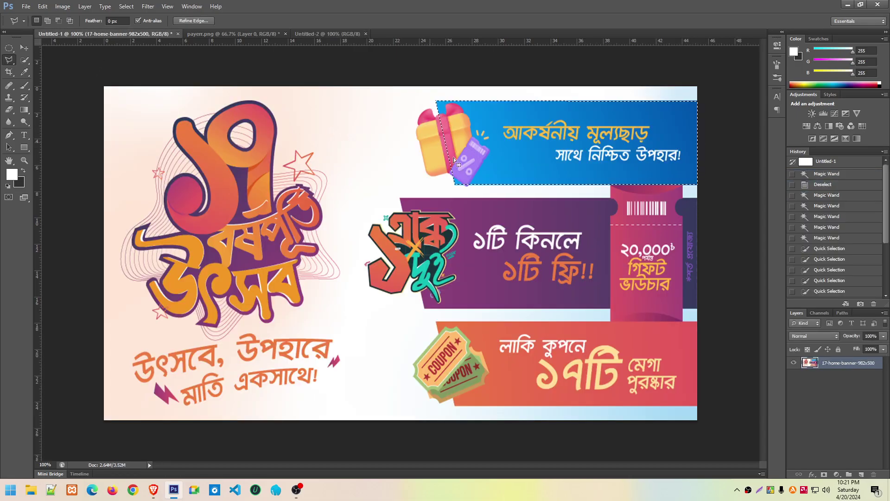
pyautogui.click(320, 34)
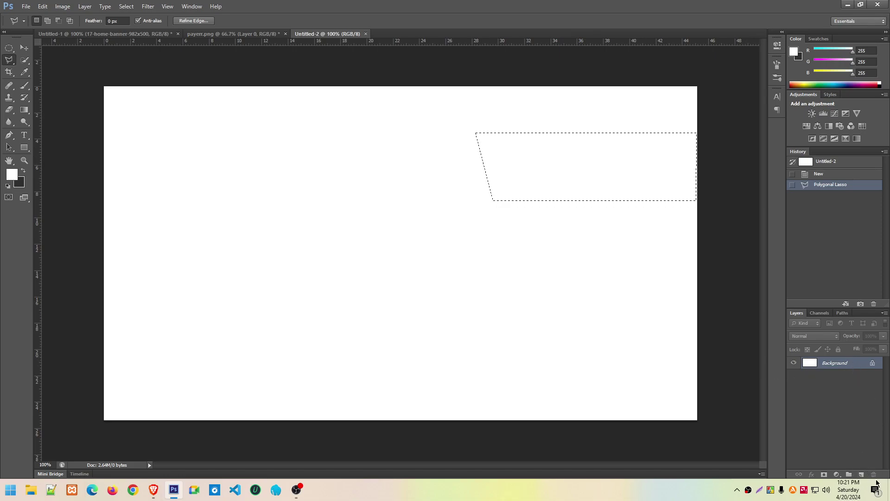
# Add a new empty layer above the background and try out blue shades for the foreground colour
pyautogui.click(861, 475)
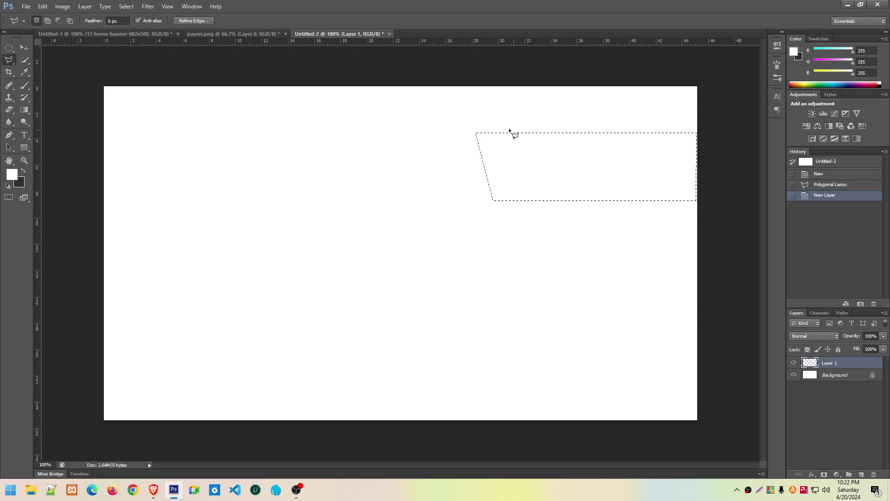
pyautogui.click(11, 174)
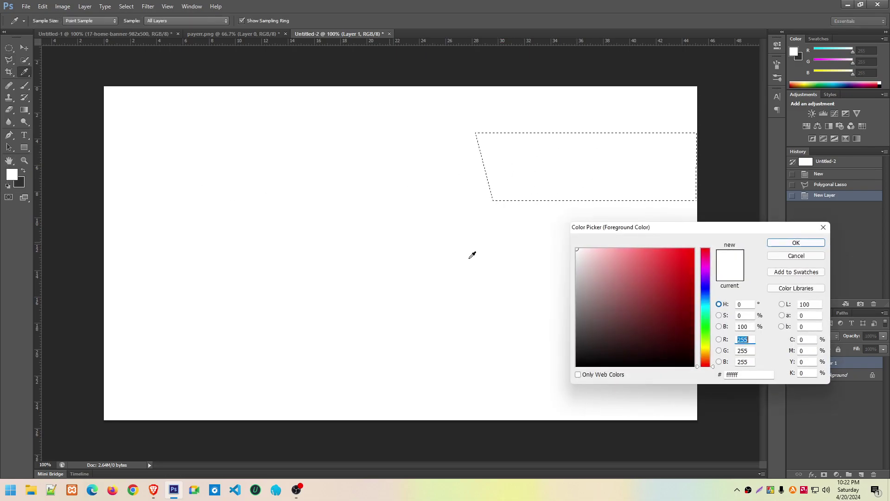
pyautogui.click(706, 301)
pyautogui.click(663, 266)
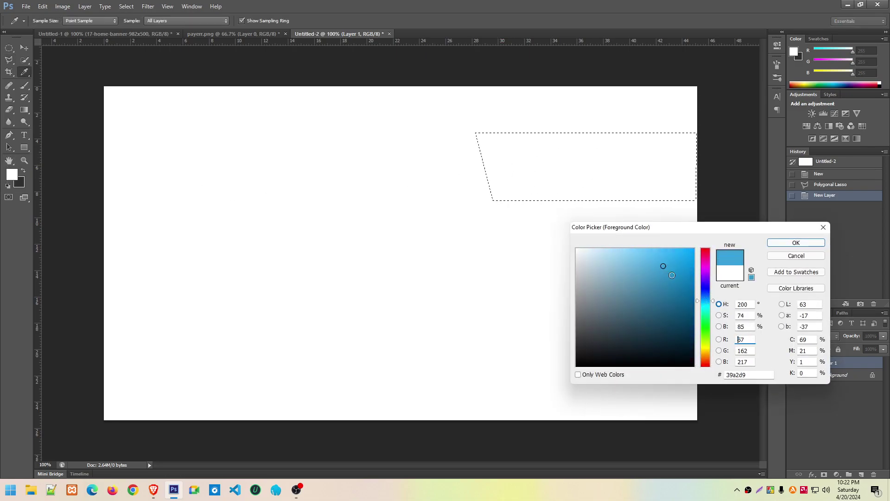
pyautogui.click(663, 283)
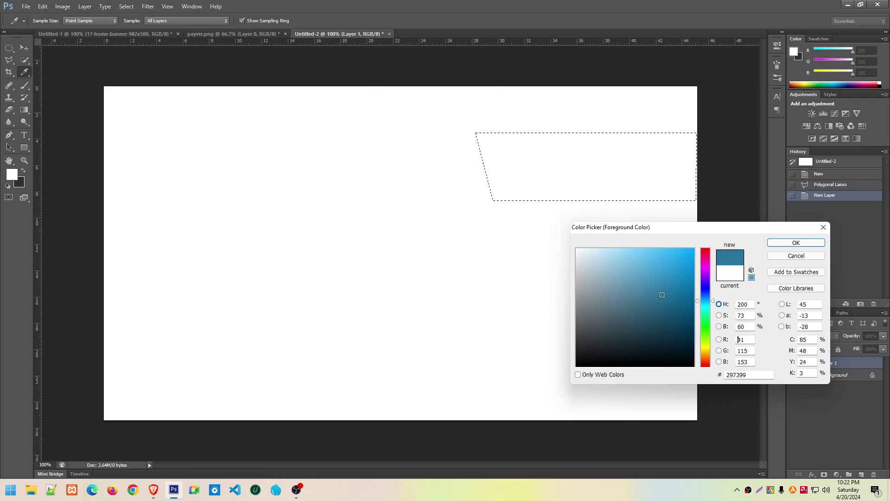
pyautogui.click(809, 259)
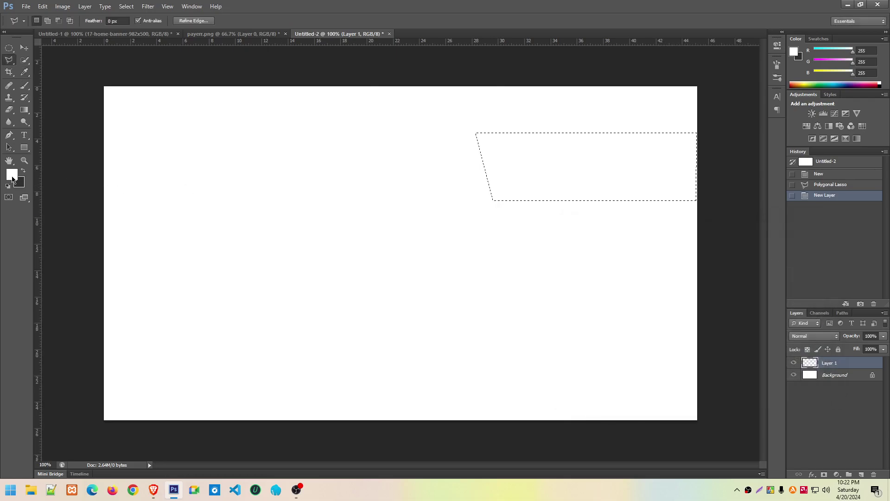
# Set the foreground colour to bright light blue #489EEE
pyautogui.click(13, 175)
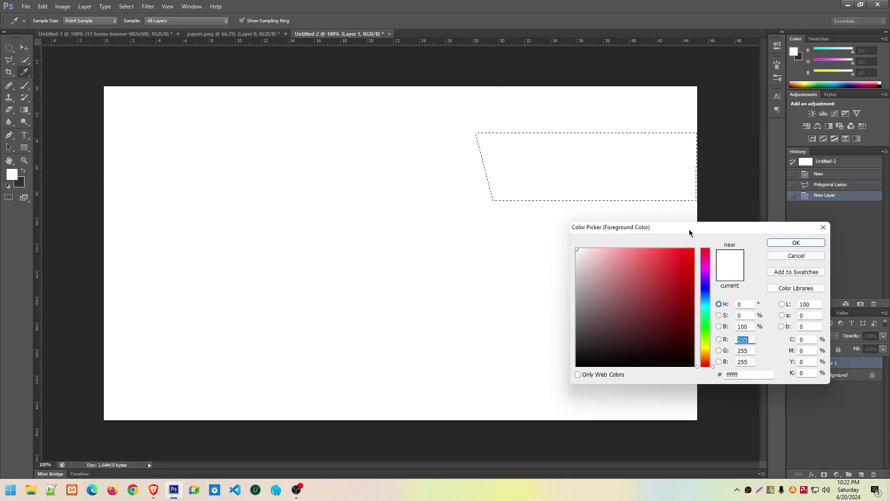
pyautogui.moveTo(691, 233); pyautogui.dragTo(647, 213)
pyautogui.click(622, 287)
pyautogui.click(580, 261)
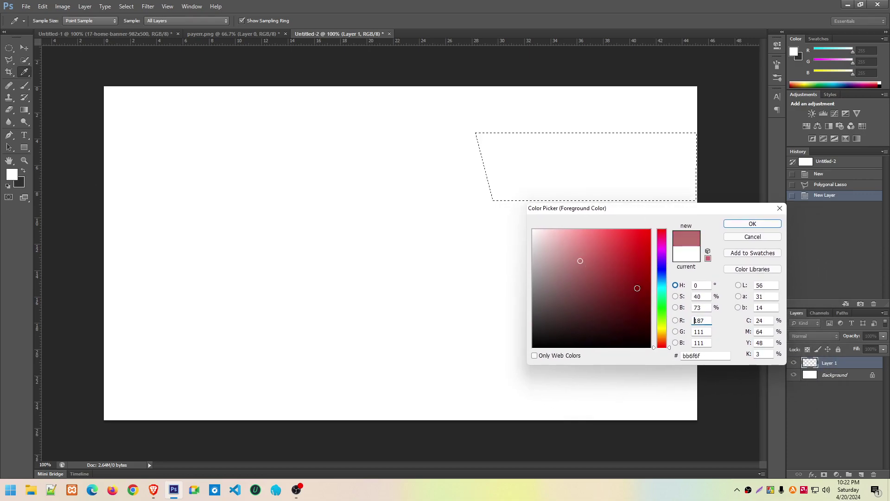
pyautogui.click(662, 292)
pyautogui.moveTo(662, 292); pyautogui.dragTo(662, 279)
pyautogui.click(615, 237)
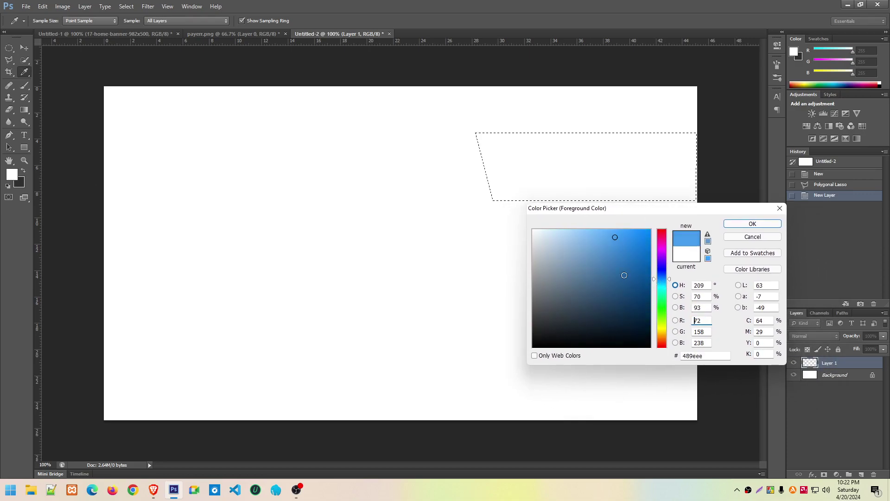
pyautogui.click(752, 224)
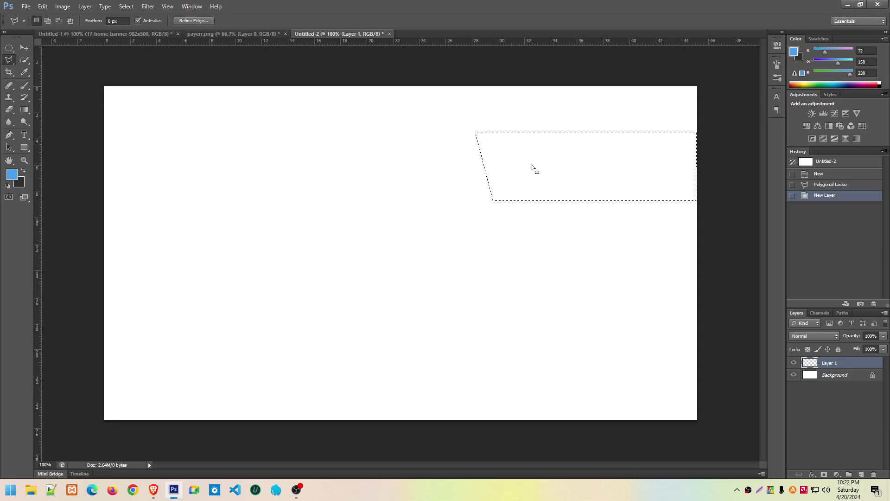
# Fill the slanted selection on the new layer with the light-blue foreground colour
pyautogui.hotkey('ctrl', 'BackSpace')
pyautogui.hotkey('ctrl', 'z')
pyautogui.press('alt')
pyautogui.hotkey('alt', 'BackSpace')
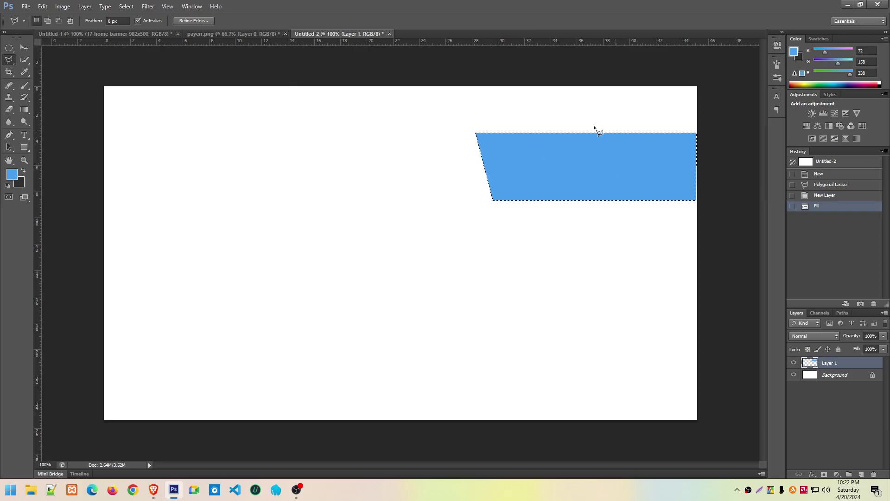
# Bring up the Untitled-1 banner document and deselect its selection
pyautogui.hotkey('ctrl', 'Tab')
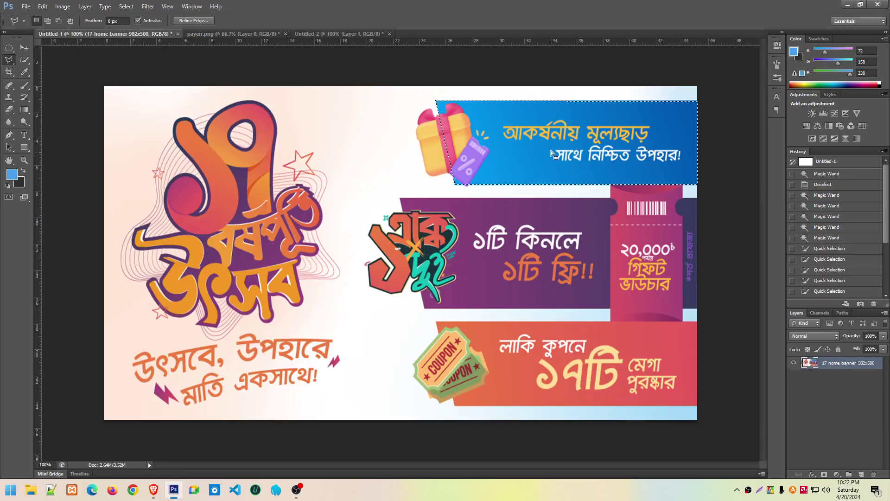
pyautogui.click(325, 33)
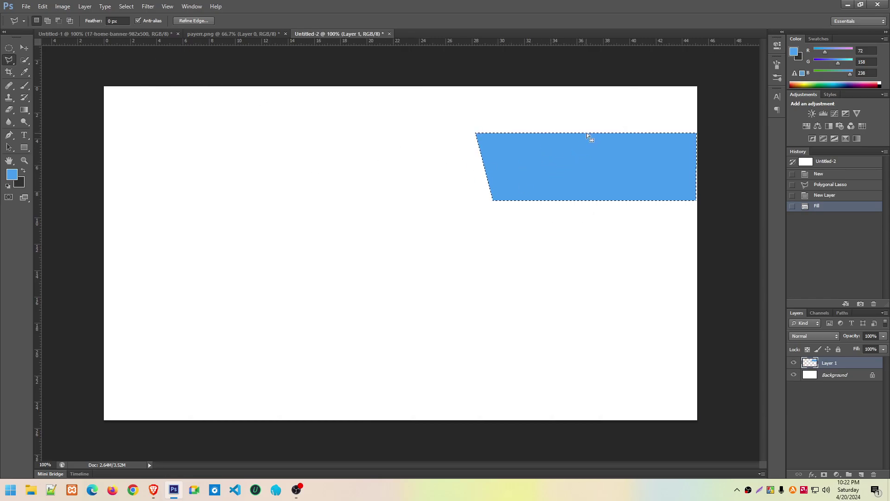
pyautogui.click(104, 34)
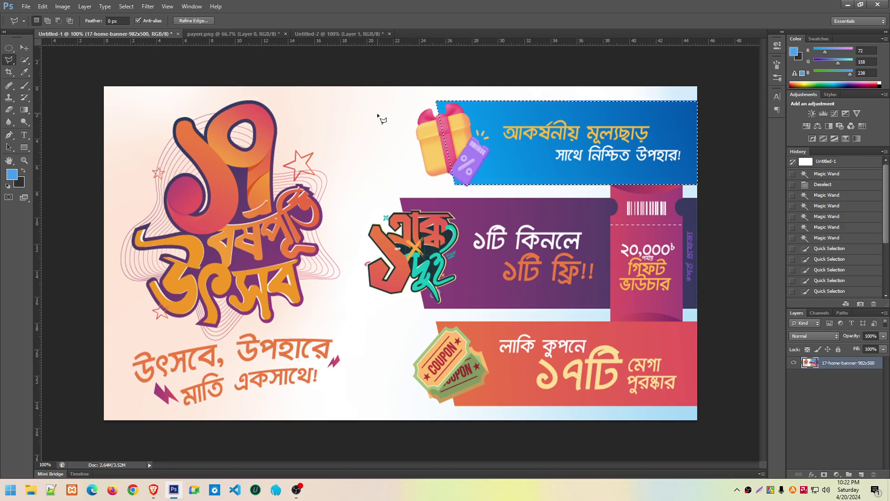
pyautogui.press('m')
pyautogui.hotkey('ctrl', 'd')
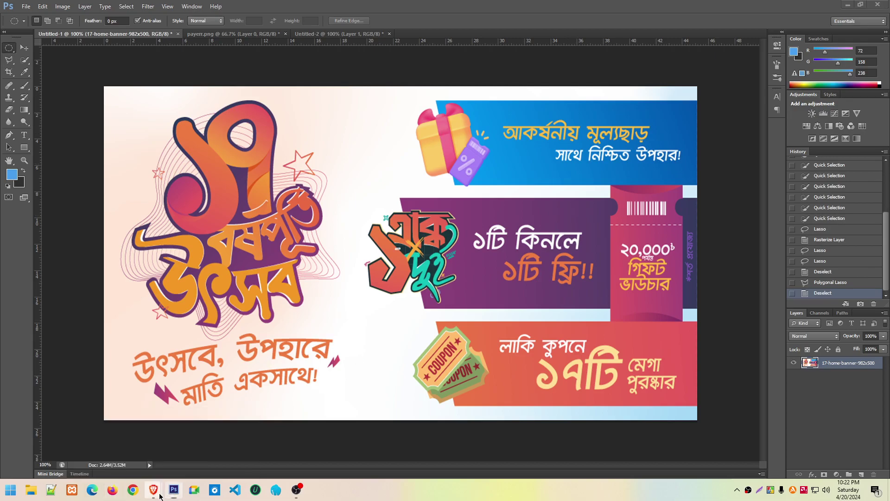
# Hide the call window, return to Untitled-2 and deselect the light-blue band
pyautogui.moveTo(153, 490)
pyautogui.click(121, 450)
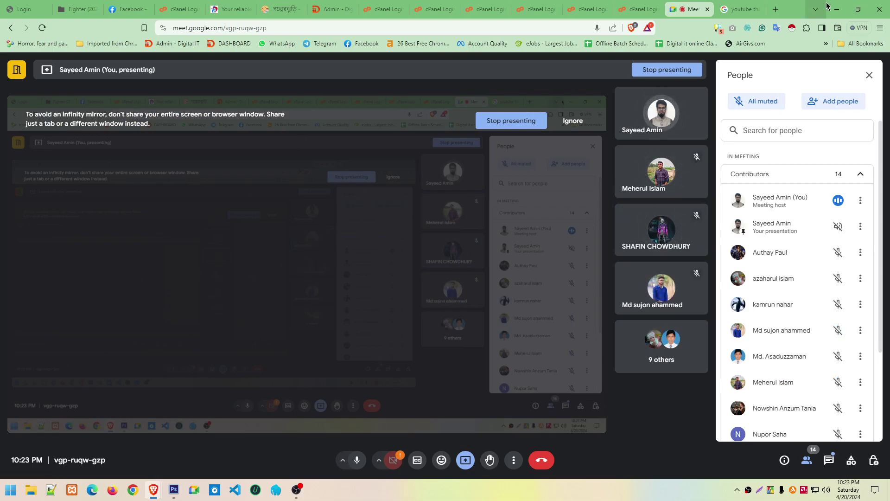
pyautogui.click(858, 9)
pyautogui.click(731, 80)
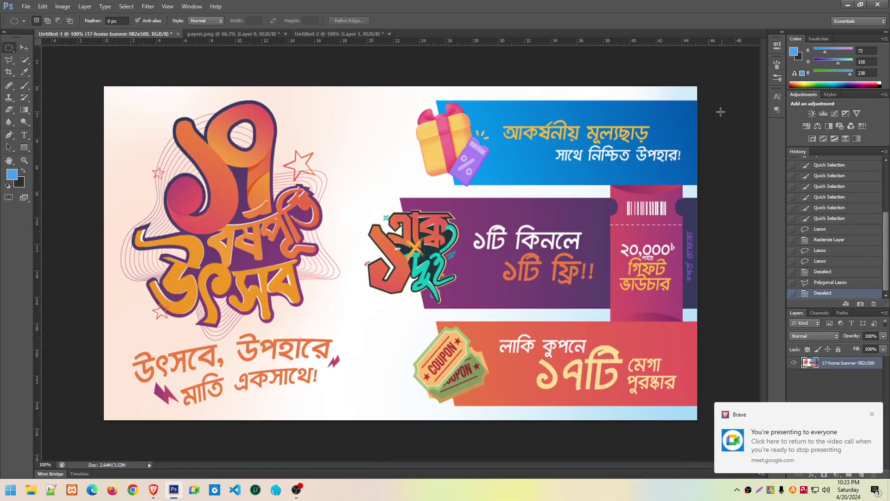
pyautogui.click(338, 34)
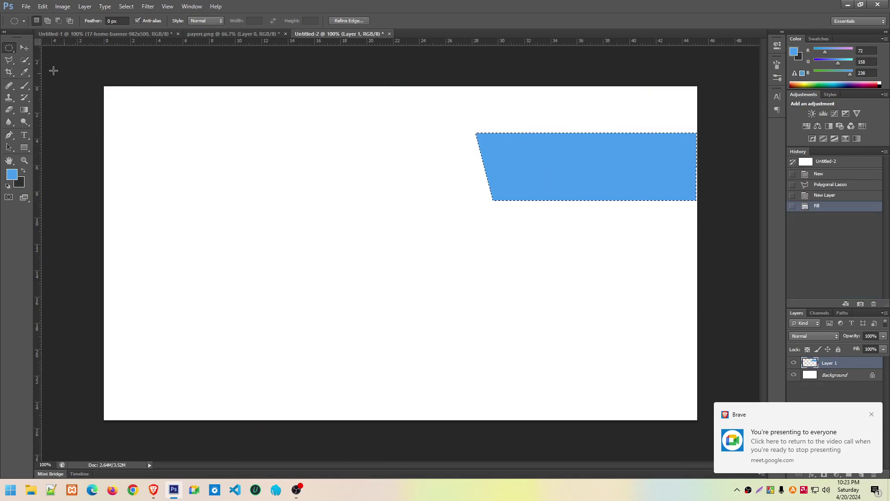
pyautogui.hotkey('ctrl', 'd')
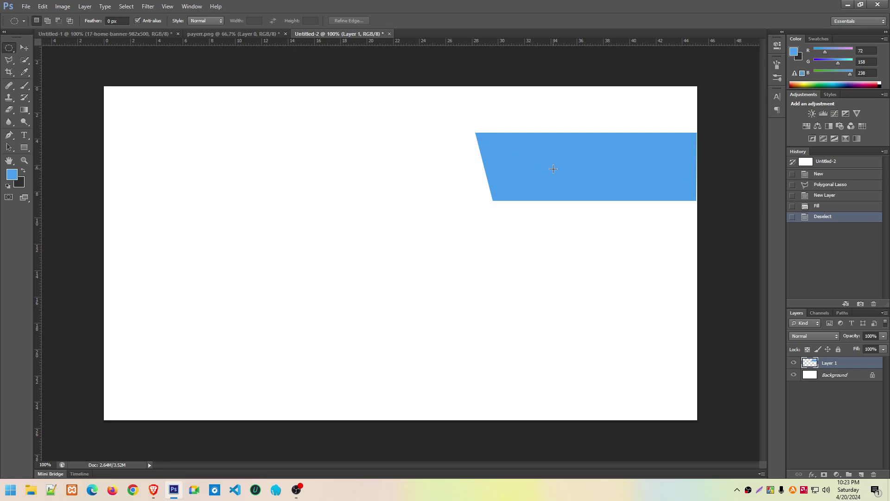
# With the Move tool, nudge the blue parallelogram slightly lower against the right edge
pyautogui.click(24, 47)
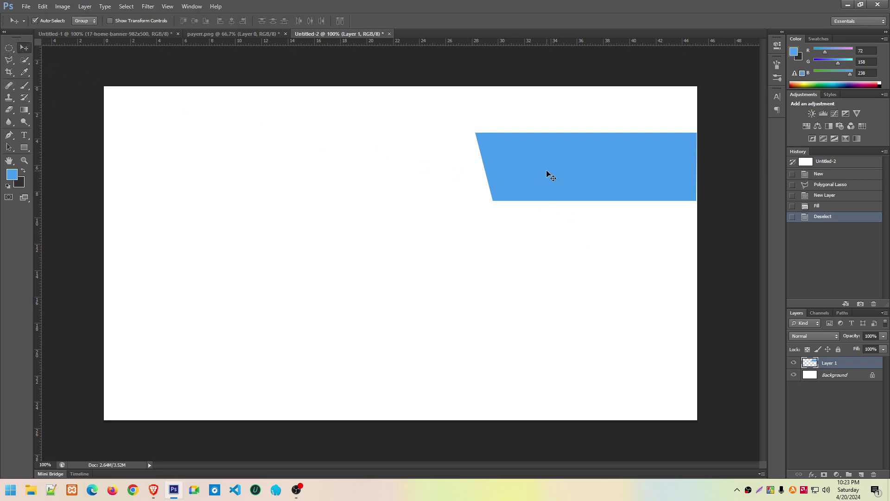
pyautogui.moveTo(547, 172)
pyautogui.mouseDown()
pyautogui.moveTo(409, 195)
pyautogui.moveTo(576, 155)
pyautogui.moveTo(521, 172)
pyautogui.moveTo(440, 126)
pyautogui.moveTo(330, 203)
pyautogui.moveTo(535, 159)
pyautogui.moveTo(531, 171)
pyautogui.moveTo(509, 175)
pyautogui.moveTo(539, 168)
pyautogui.mouseUp()
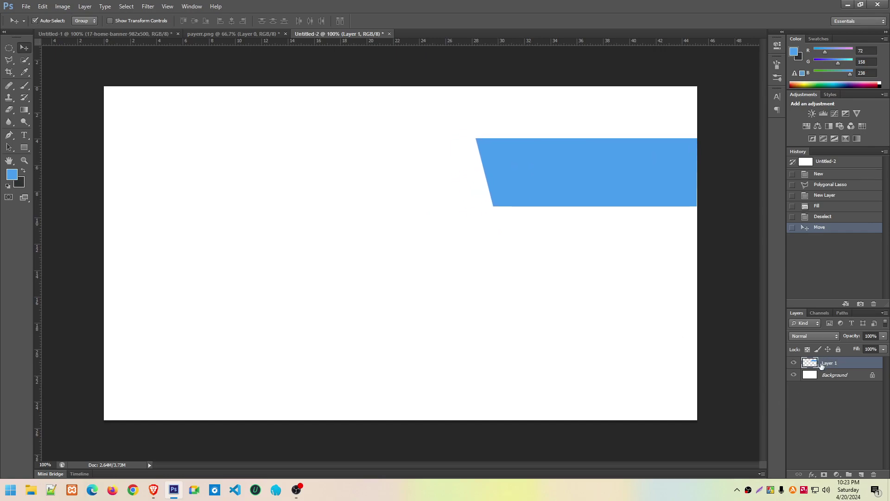
pyautogui.click(833, 378)
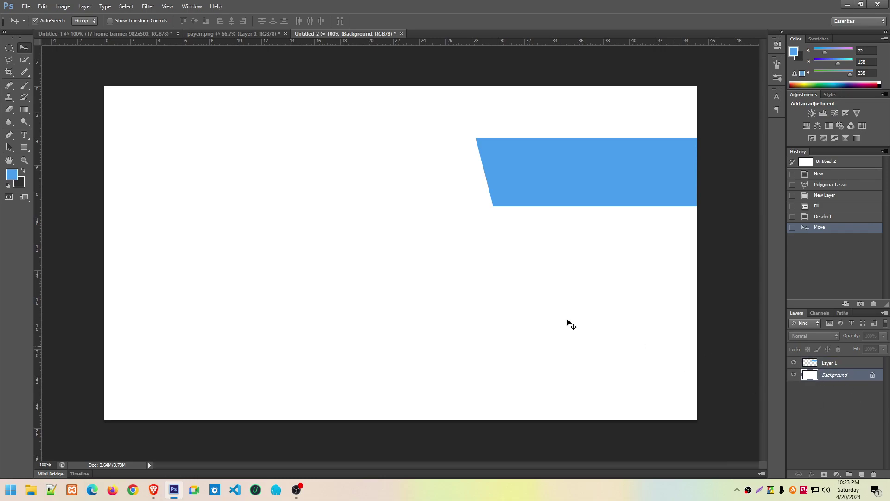
pyautogui.click(840, 363)
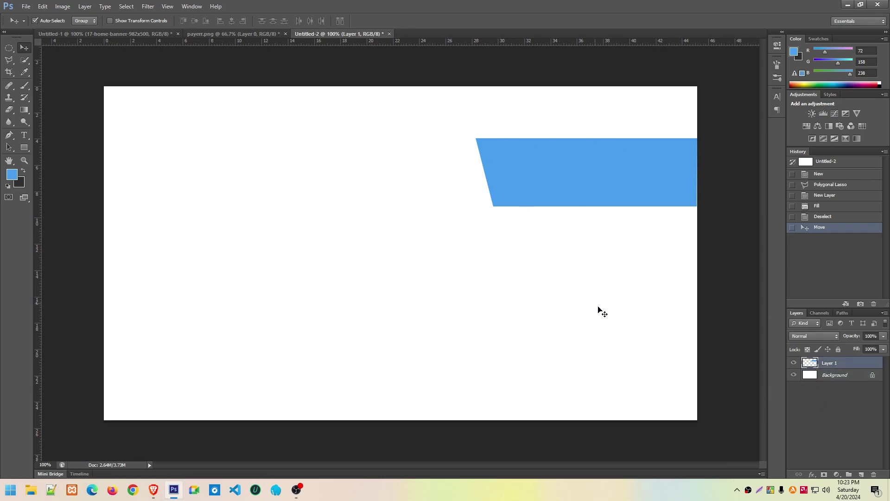
pyautogui.click(794, 363)
pyautogui.moveTo(554, 174)
pyautogui.mouseDown()
pyautogui.moveTo(403, 240)
pyautogui.moveTo(550, 162)
pyautogui.mouseUp()
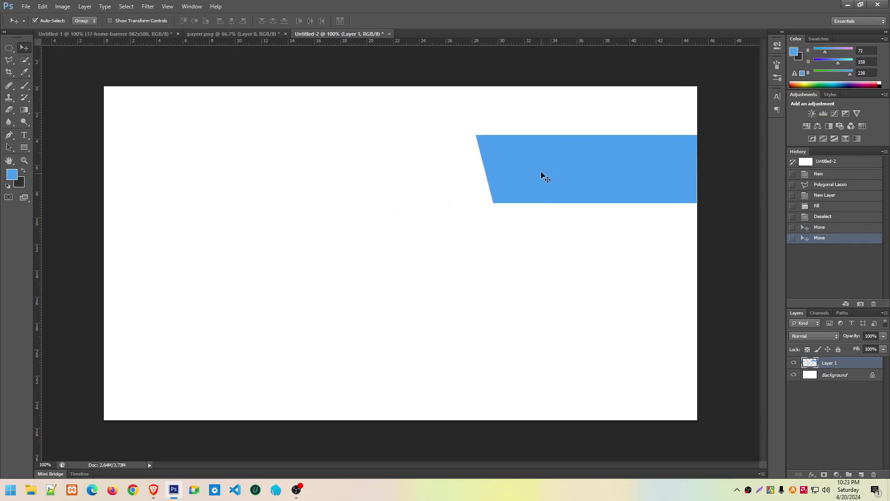
# Free-transform the blue parallelogram, widening it to the left and stretching it upward
pyautogui.hotkey('ctrl', 't')
pyautogui.moveTo(476, 169); pyautogui.dragTo(456, 169)
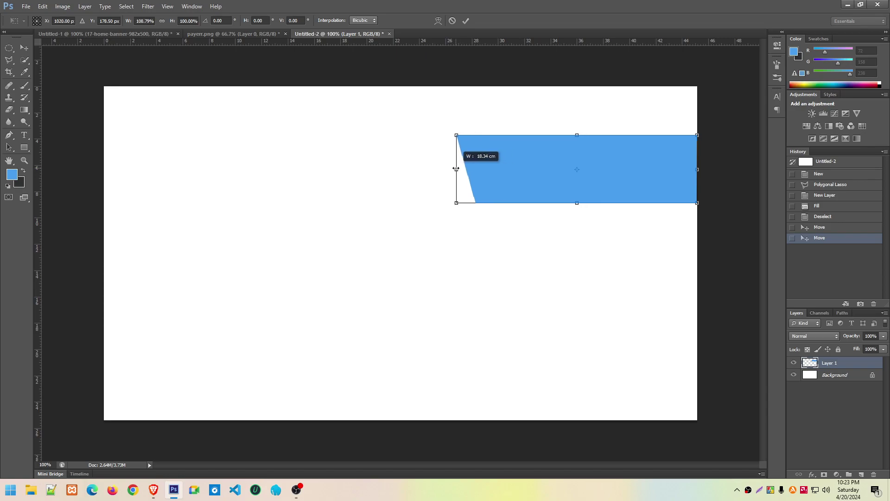
pyautogui.moveTo(579, 133); pyautogui.dragTo(580, 123)
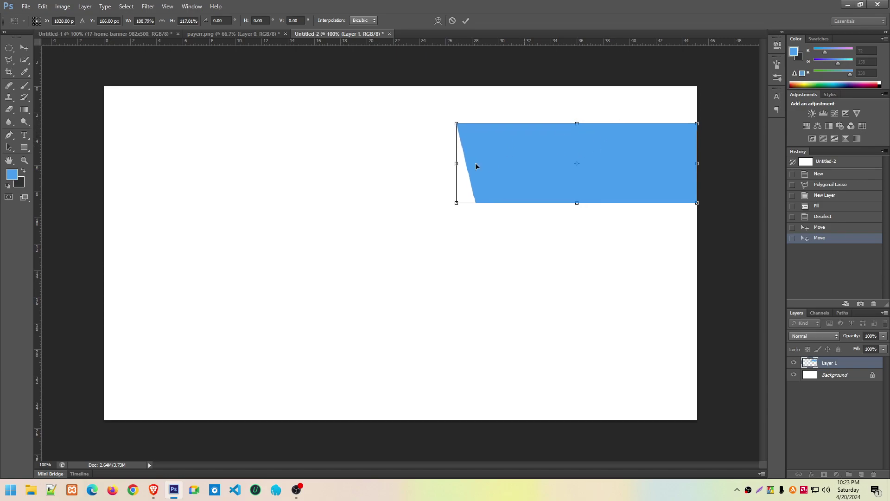
pyautogui.moveTo(455, 165); pyautogui.dragTo(447, 165)
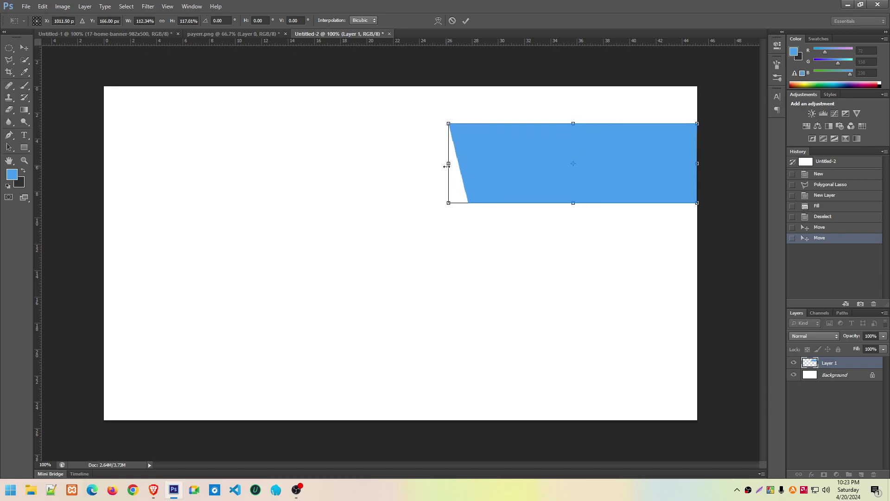
pyautogui.press('Return')
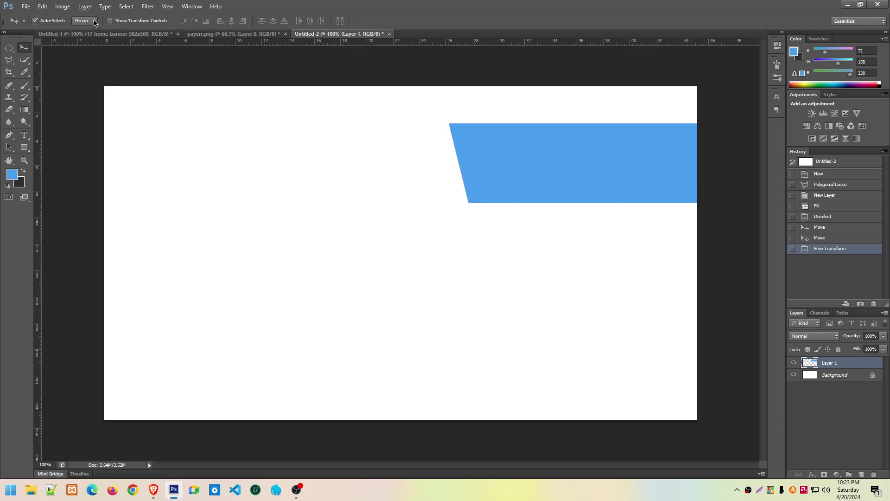
# Glance at the banner document, then return to Untitled-2 with the straight-edged lasso
pyautogui.click(103, 33)
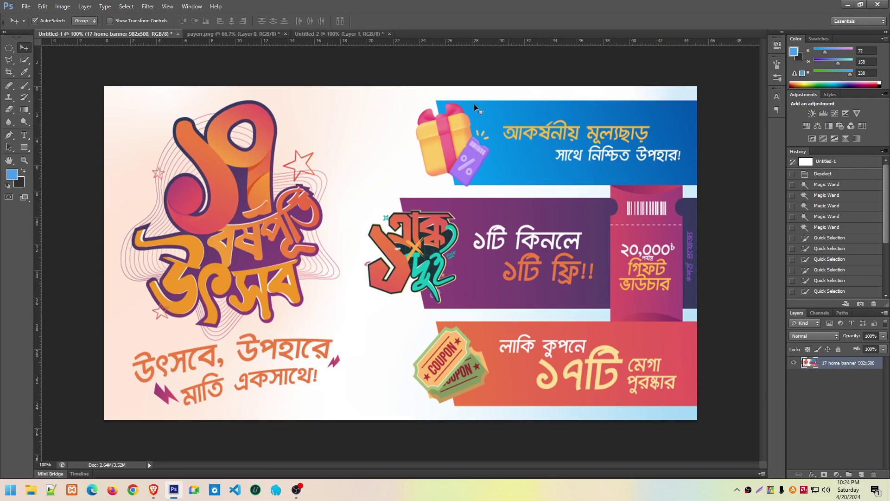
pyautogui.click(331, 34)
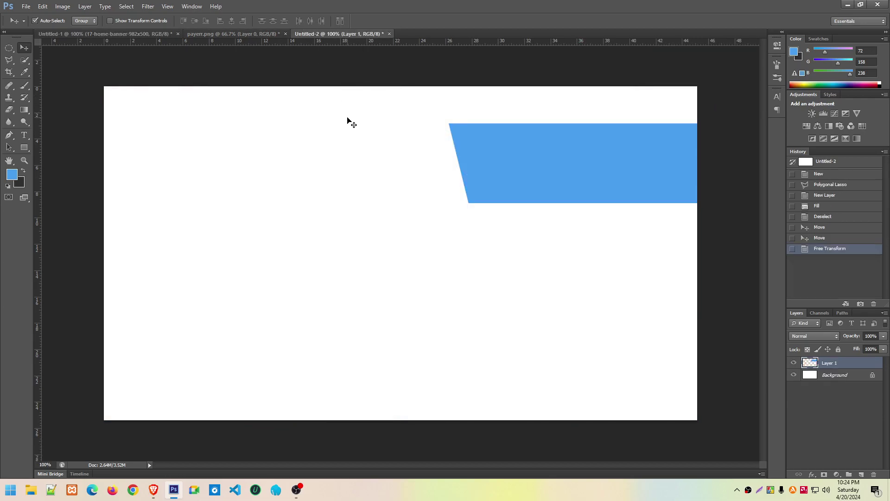
pyautogui.click(11, 64)
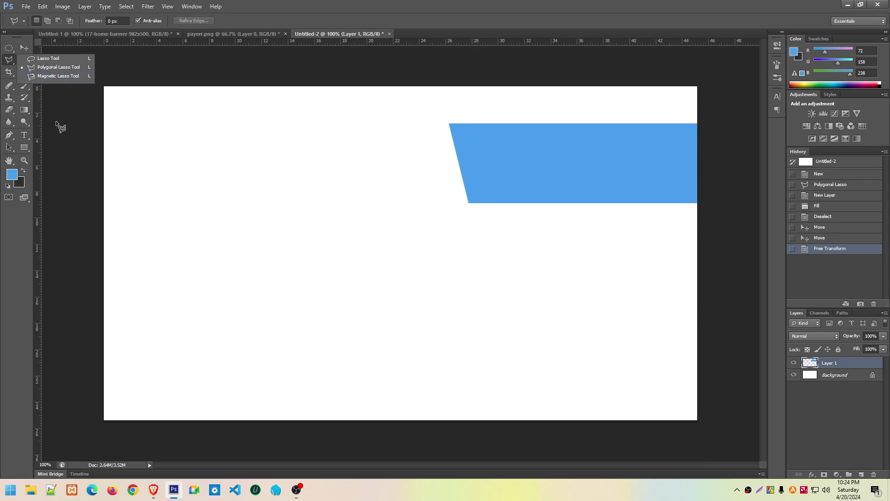
pyautogui.click(7, 60)
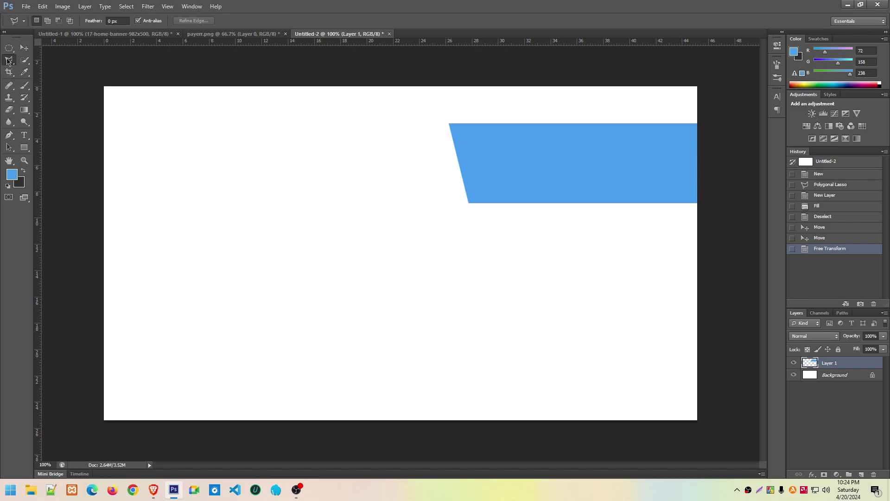
pyautogui.click(25, 64)
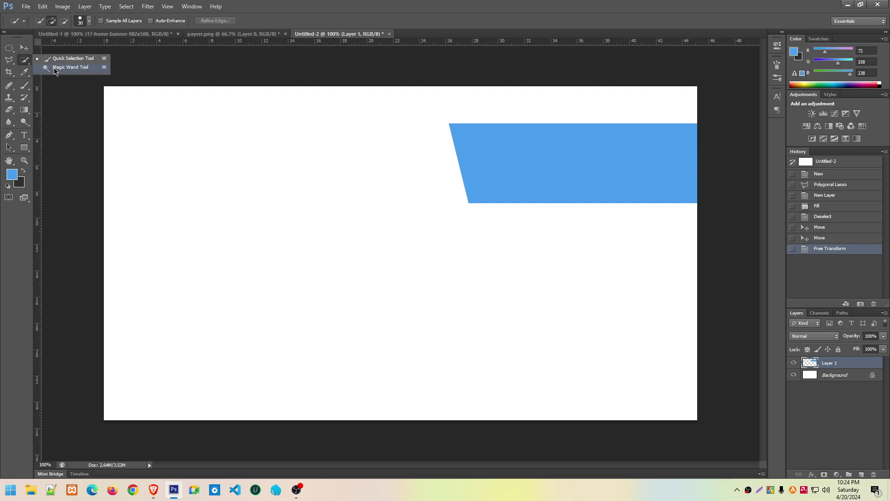
pyautogui.click(54, 70)
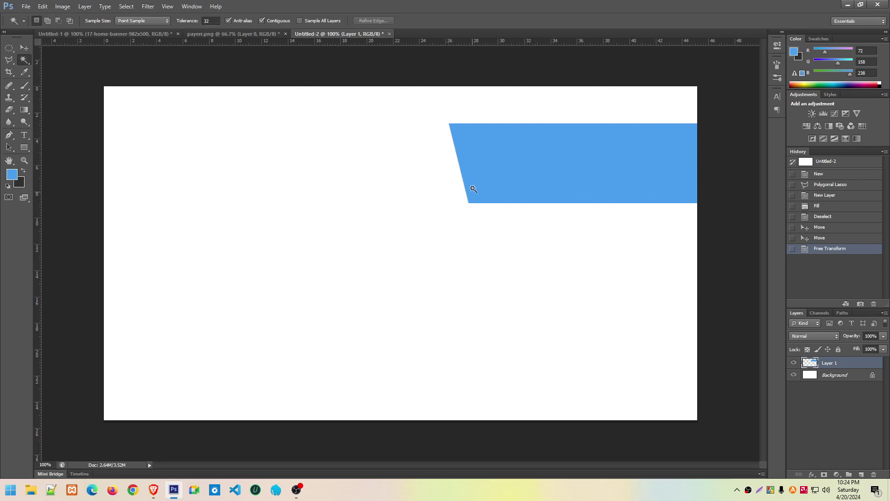
pyautogui.click(480, 151)
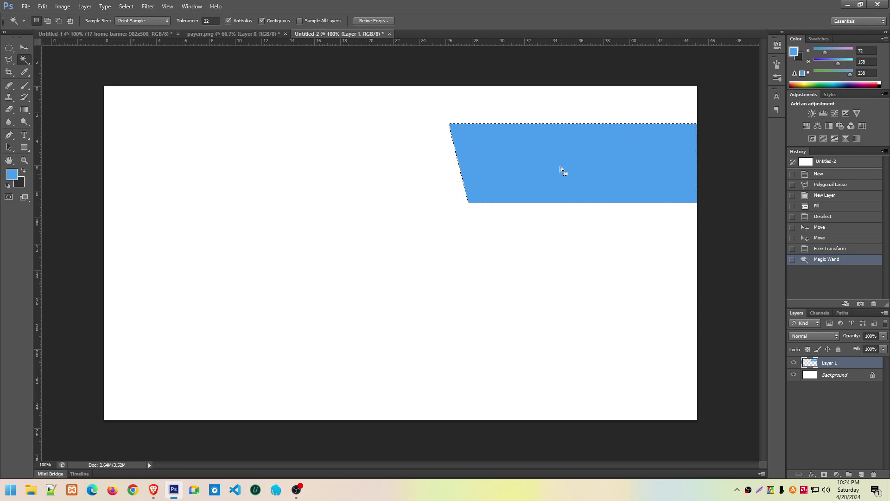
pyautogui.rightClick(25, 60)
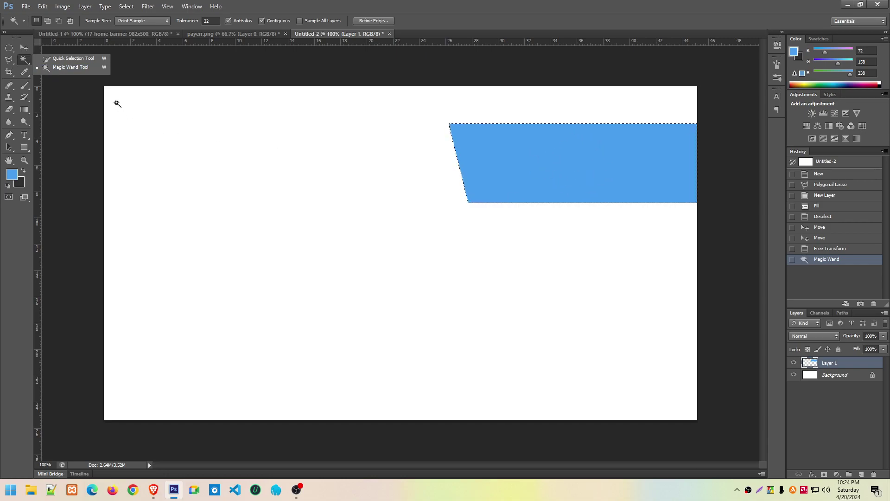
pyautogui.click(8, 61)
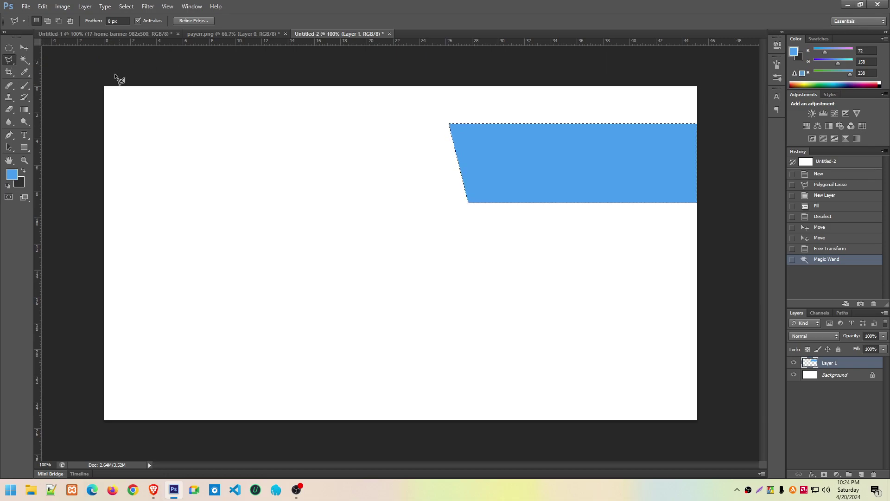
pyautogui.click(8, 47)
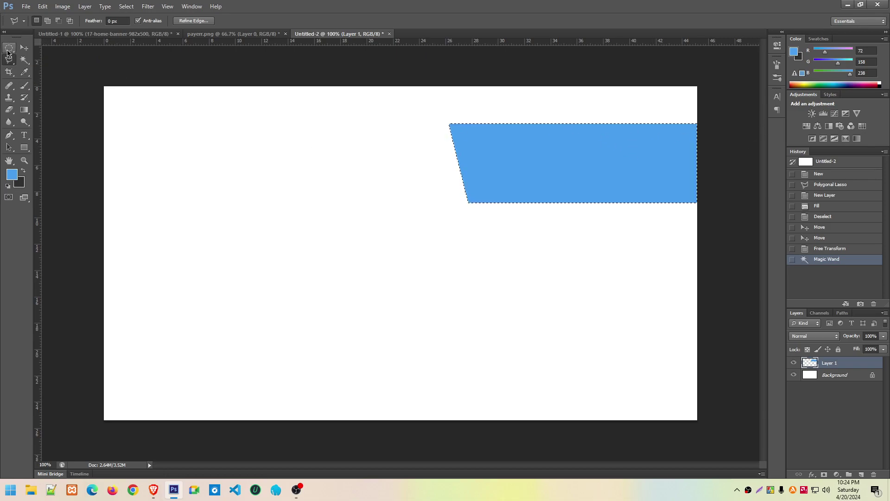
pyautogui.click(90, 62)
pyautogui.click(11, 62)
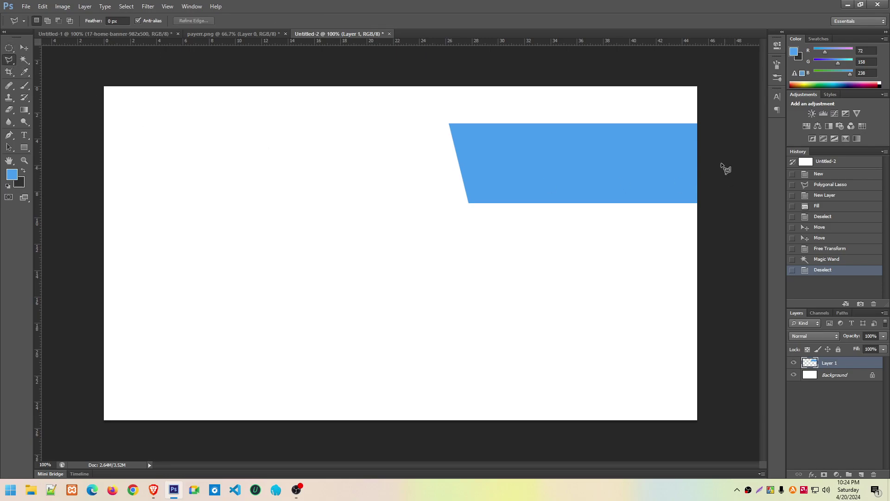
pyautogui.click(449, 124)
pyautogui.click(469, 204)
pyautogui.click(697, 204)
pyautogui.click(697, 124)
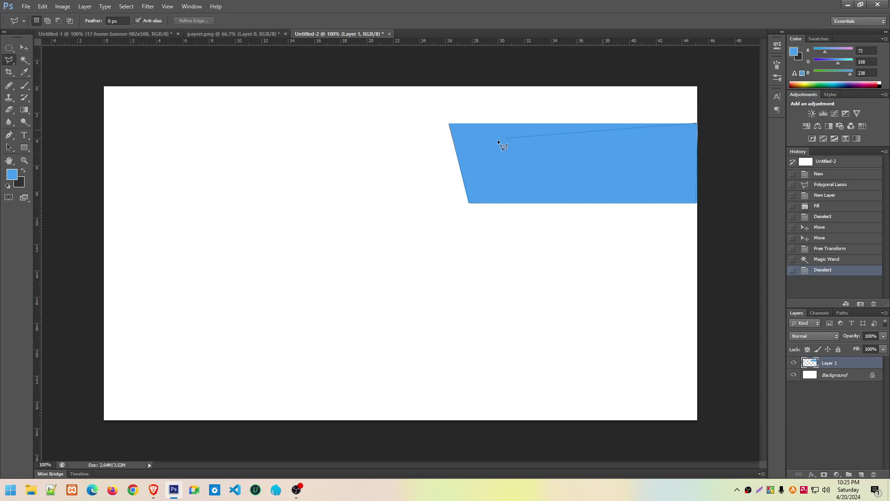
pyautogui.click(450, 123)
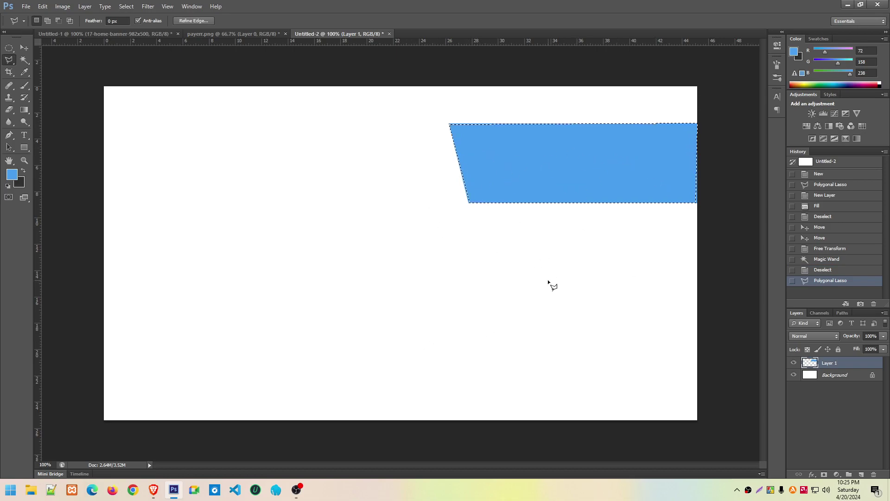
pyautogui.press('Delete')
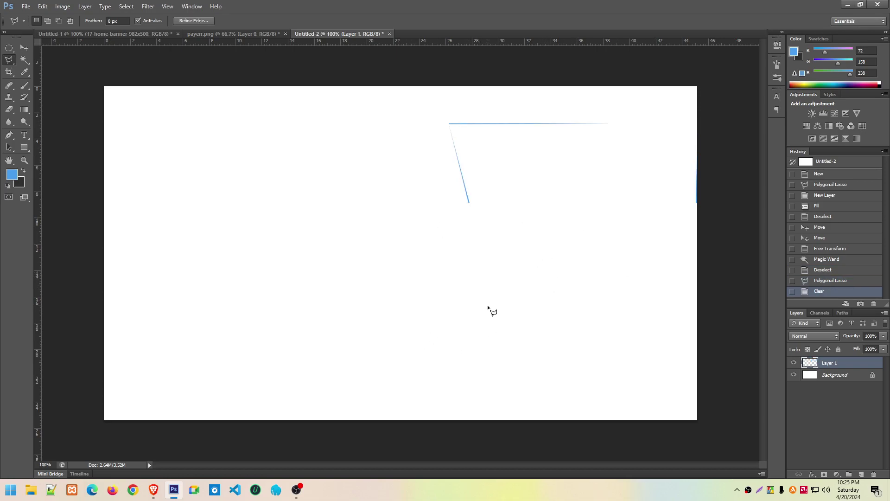
pyautogui.click(488, 305)
pyautogui.press('Escape')
pyautogui.click(9, 48)
pyautogui.click(437, 139)
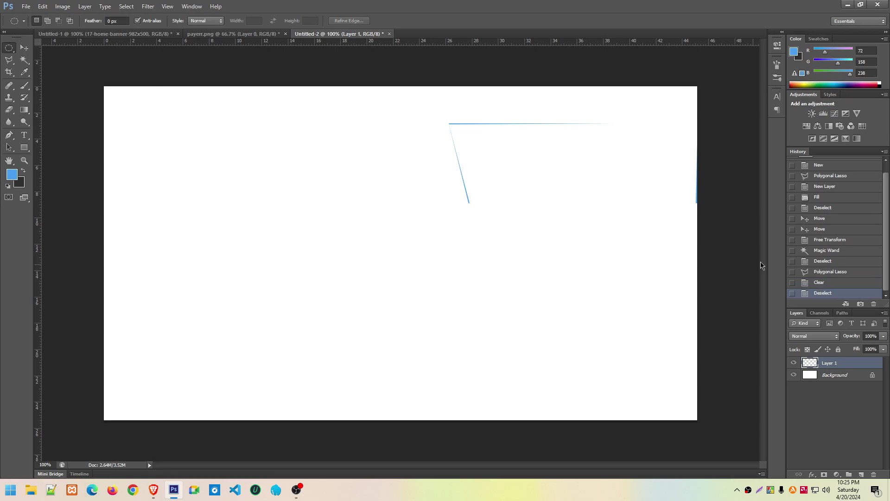
pyautogui.click(817, 282)
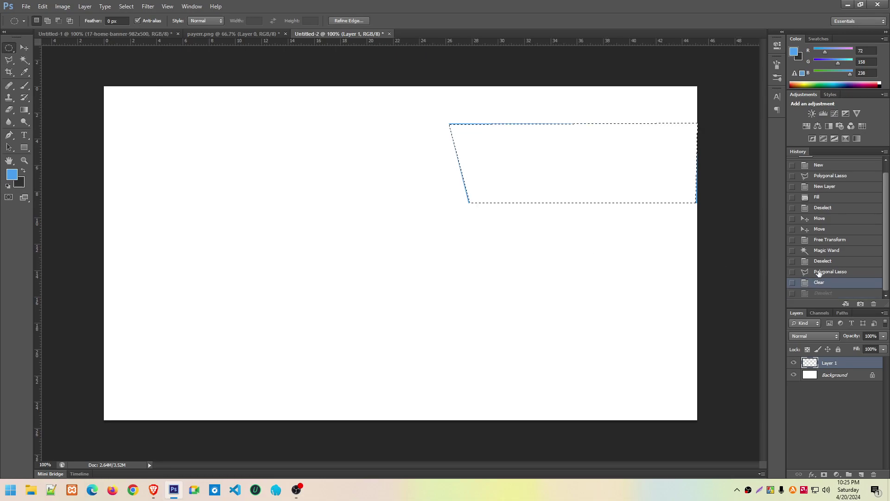
pyautogui.click(820, 261)
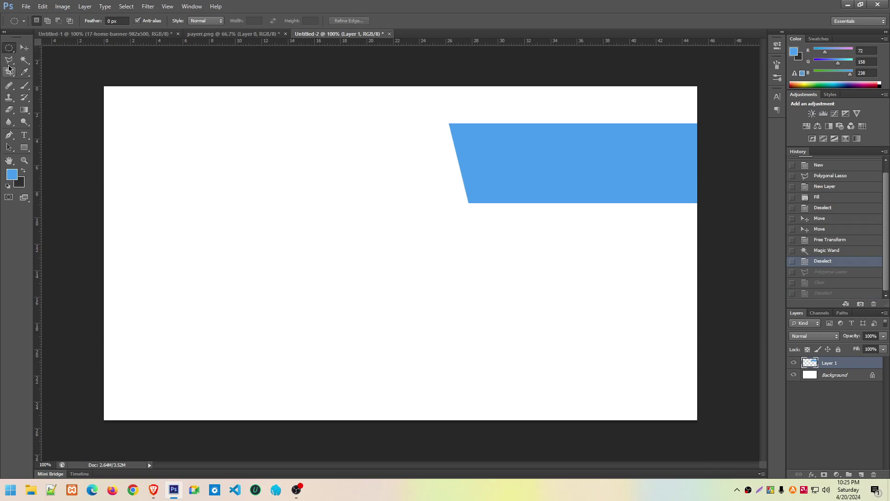
pyautogui.moveTo(9, 60); pyautogui.dragTo(47, 82)
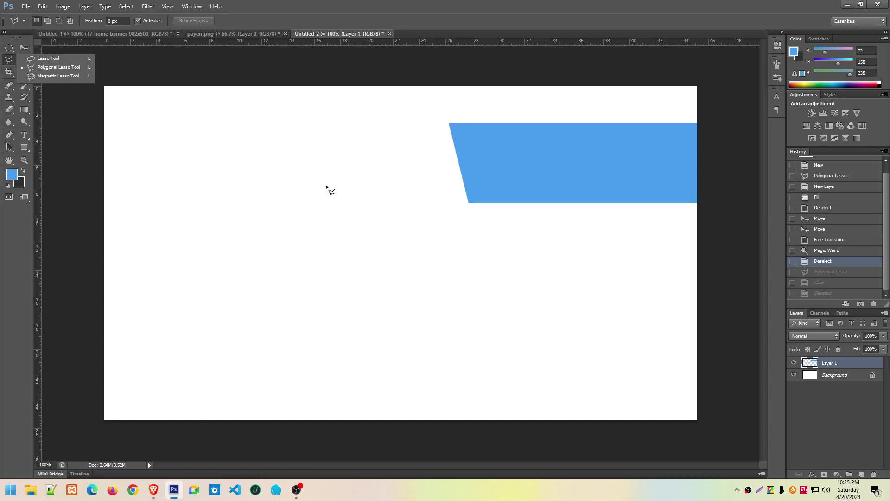
# Trace a Magnetic Lasso selection around the edges of the light-blue slanted band
pyautogui.click(55, 77)
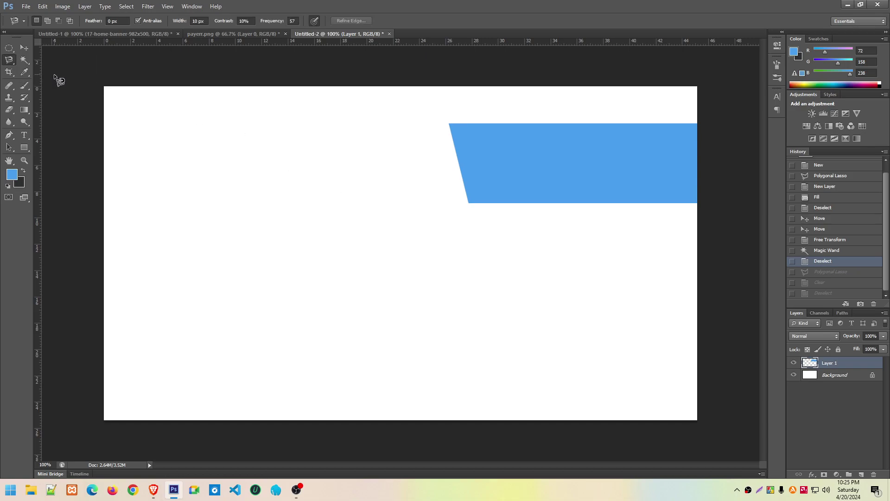
pyautogui.click(449, 124)
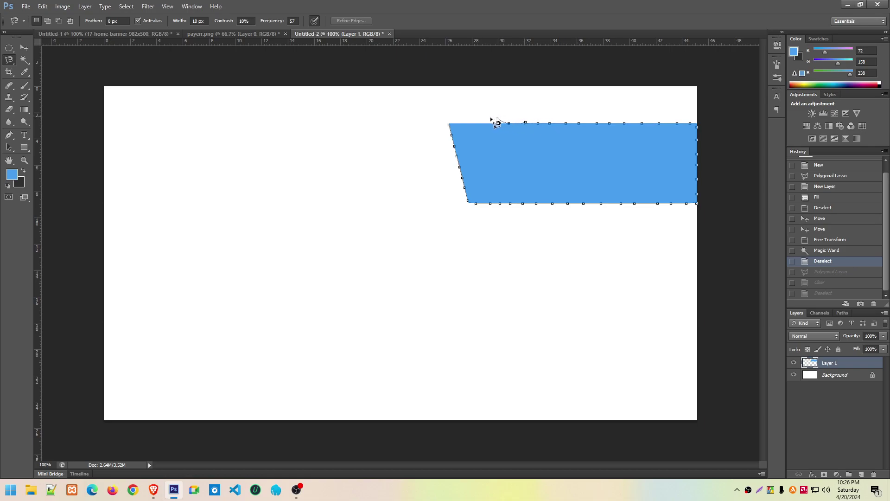
pyautogui.click(449, 126)
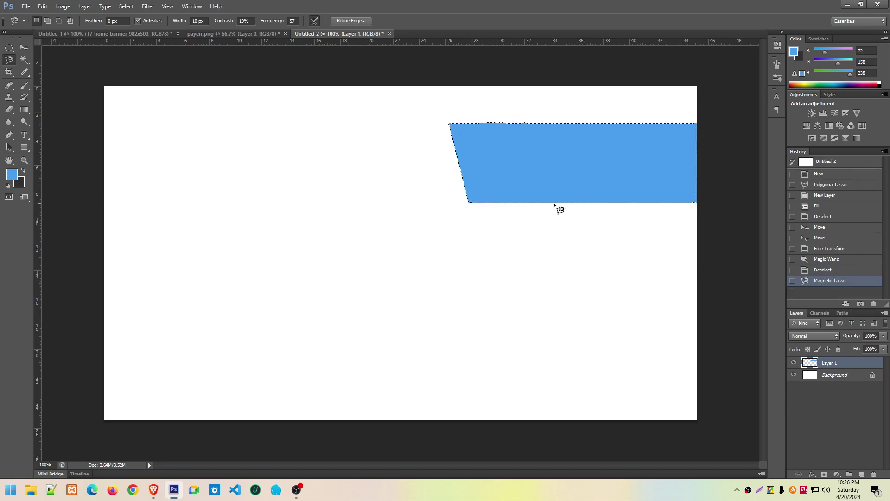
pyautogui.rightClick(9, 60)
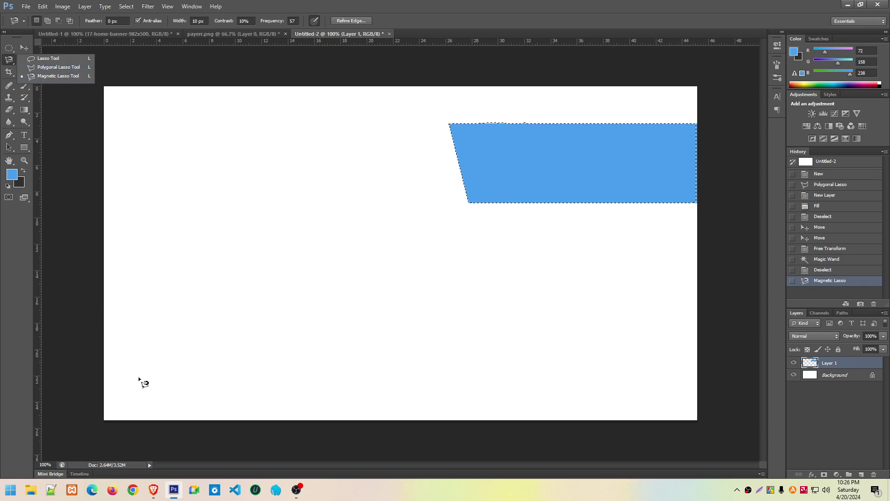
pyautogui.moveTo(153, 490)
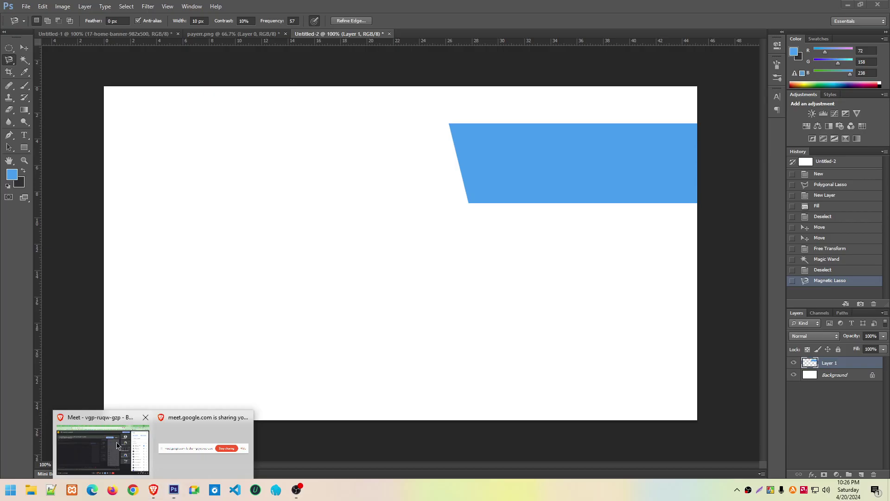
pyautogui.click(116, 446)
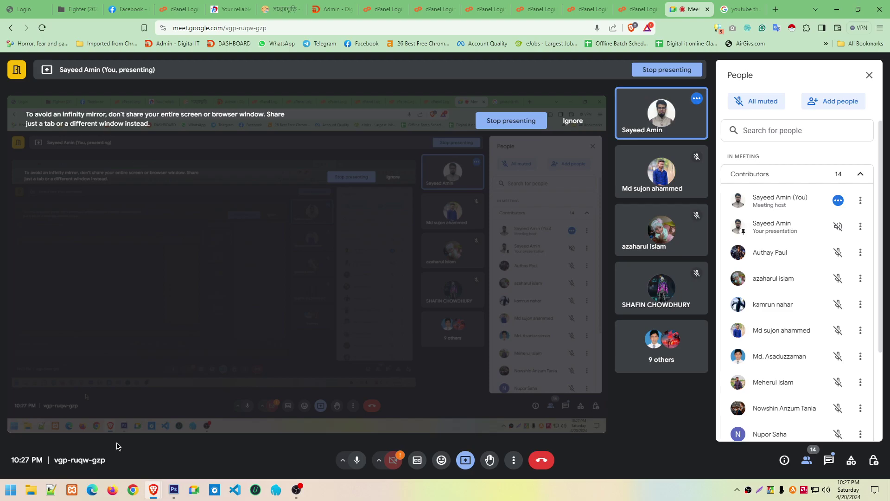
pyautogui.click(174, 490)
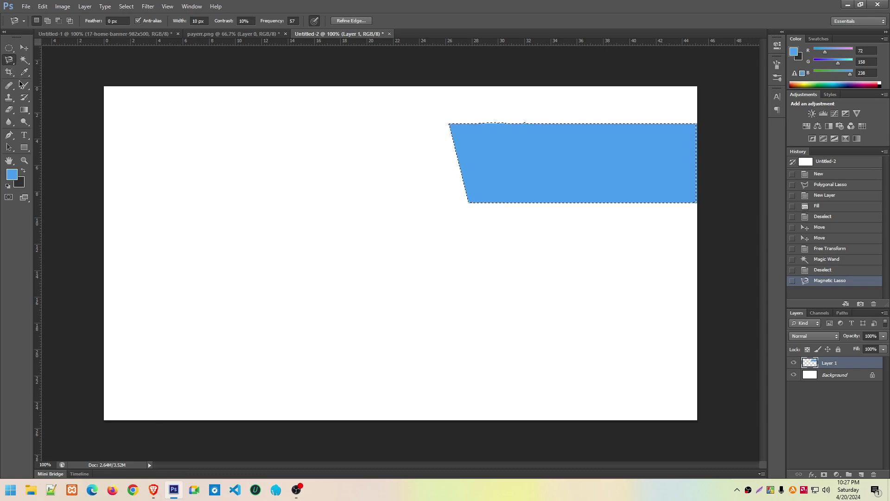
# Switch between the Crop and Elliptical Marquee tools and bring up the Untitled-1 banner
pyautogui.click(9, 72)
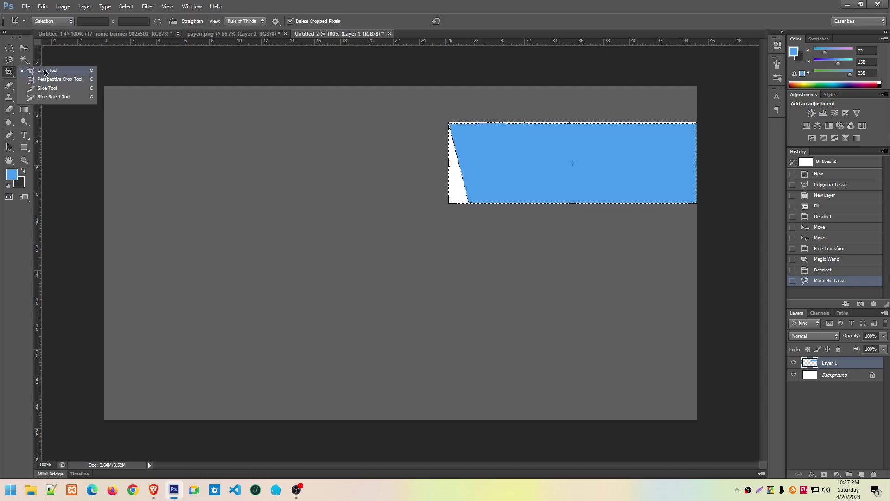
pyautogui.click(36, 72)
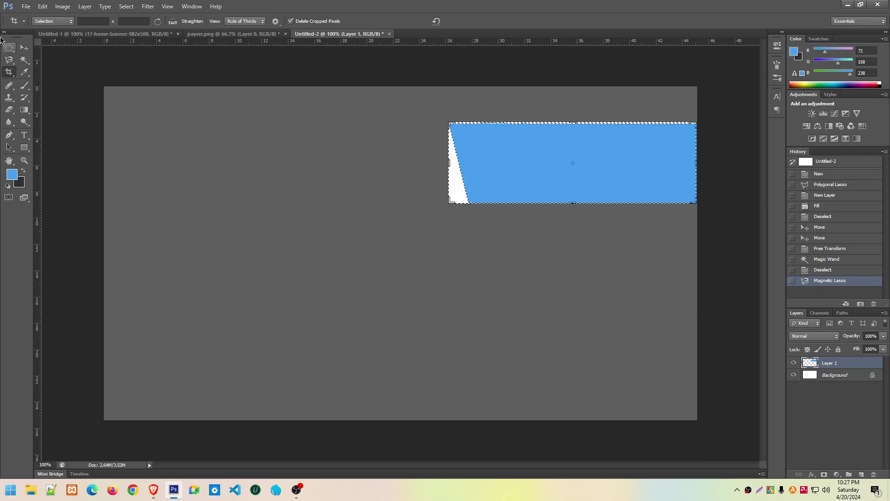
pyautogui.click(10, 47)
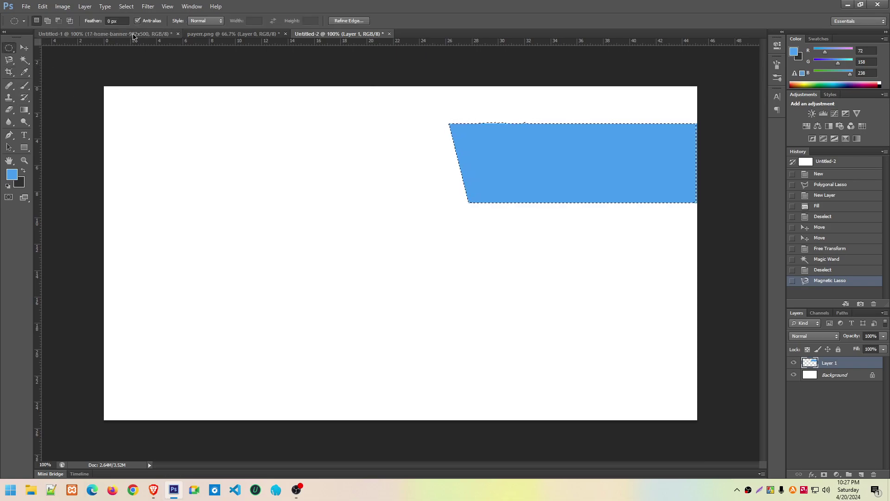
pyautogui.click(105, 34)
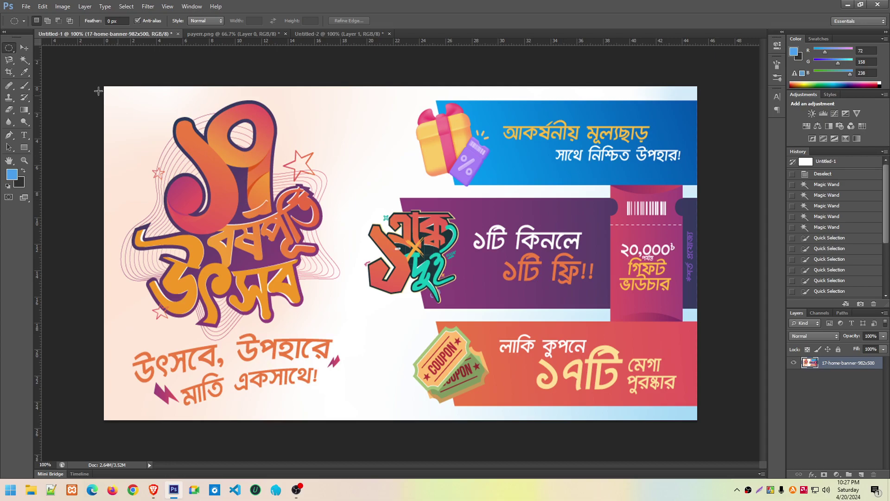
# Crop the banner to a roughly square area around the orange-and-purple festival logo
pyautogui.click(9, 72)
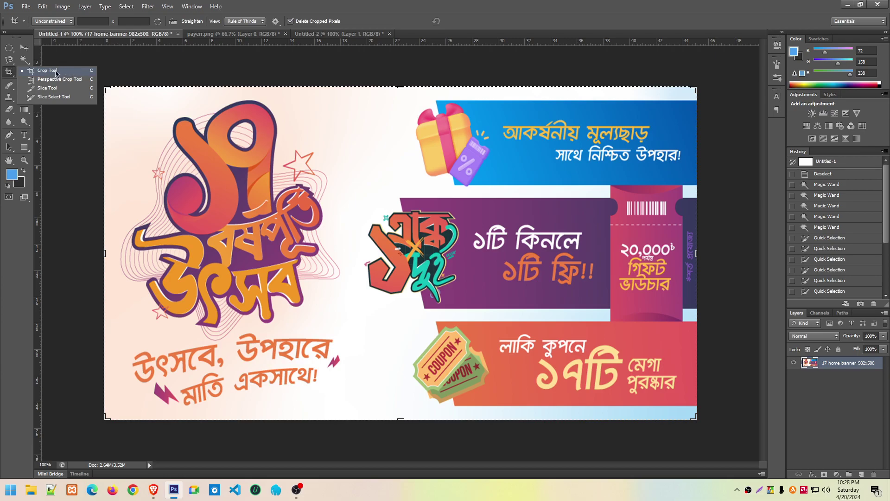
pyautogui.click(39, 72)
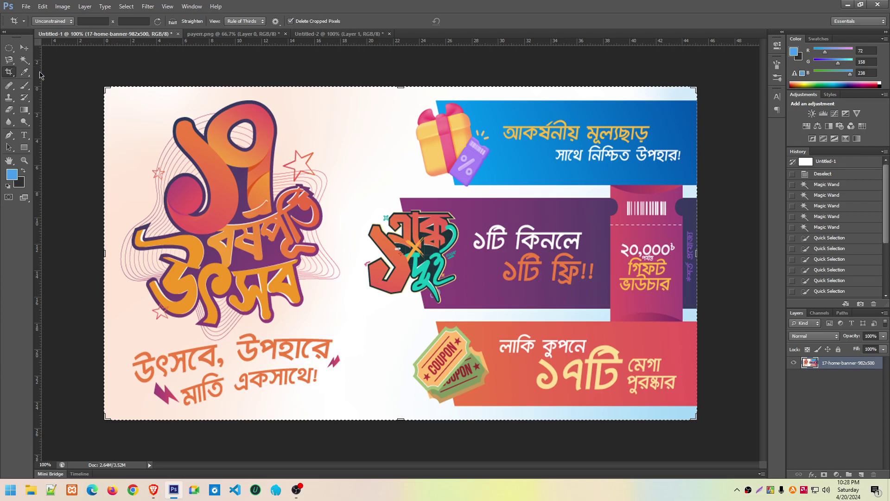
pyautogui.moveTo(107, 88)
pyautogui.mouseDown()
pyautogui.moveTo(246, 153)
pyautogui.moveTo(158, 109)
pyautogui.mouseUp()
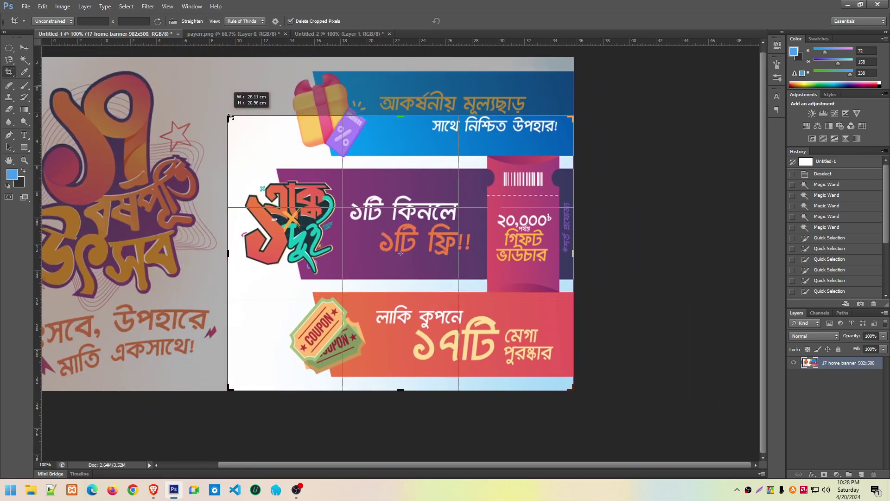
pyautogui.moveTo(158, 110)
pyautogui.mouseDown()
pyautogui.moveTo(269, 141)
pyautogui.moveTo(115, 92)
pyautogui.mouseUp()
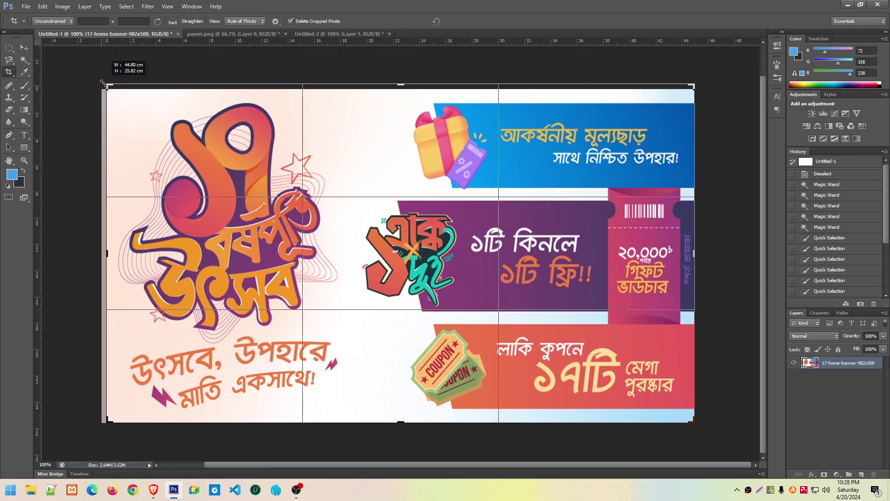
pyautogui.moveTo(114, 92); pyautogui.dragTo(107, 82)
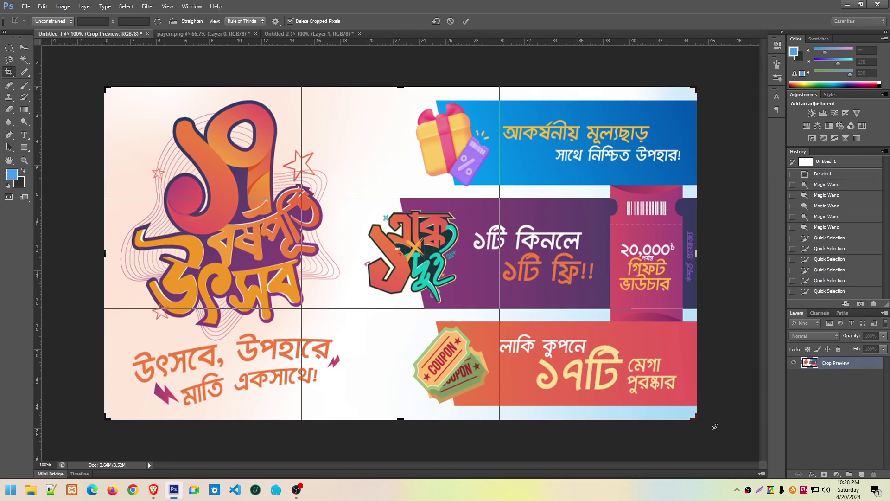
pyautogui.moveTo(694, 420); pyautogui.dragTo(563, 368)
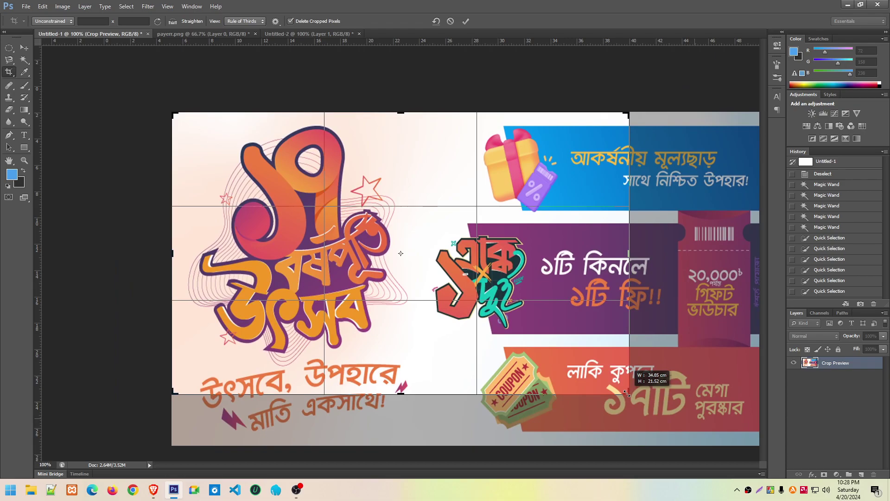
pyautogui.moveTo(172, 113); pyautogui.dragTo(328, 202)
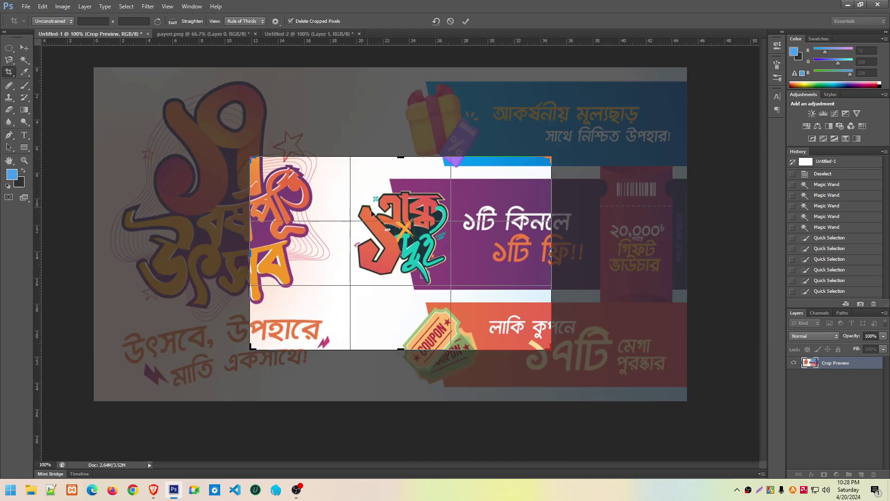
pyautogui.moveTo(398, 239); pyautogui.dragTo(411, 235)
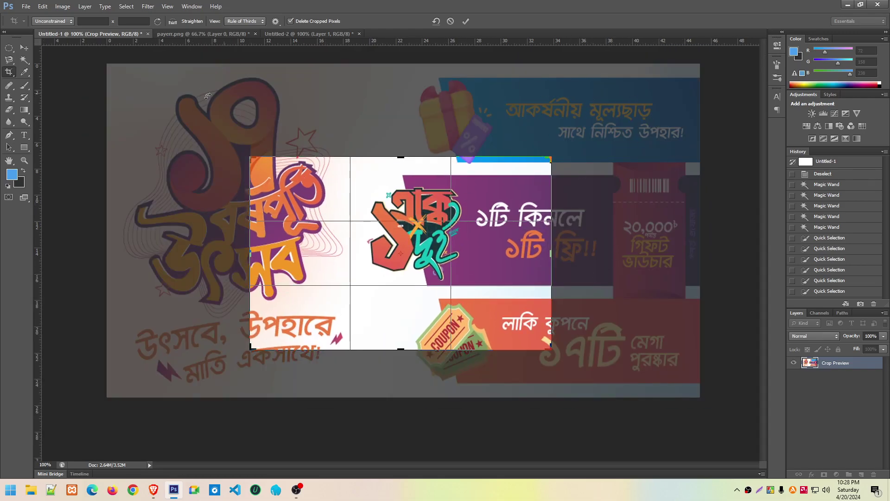
pyautogui.moveTo(251, 158); pyautogui.dragTo(179, 111)
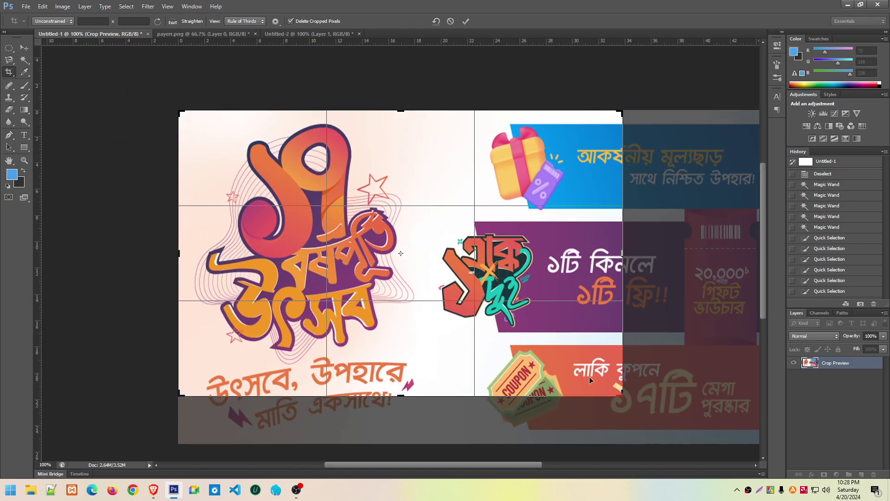
pyautogui.moveTo(621, 397)
pyautogui.mouseDown()
pyautogui.moveTo(552, 381)
pyautogui.moveTo(530, 386)
pyautogui.mouseUp()
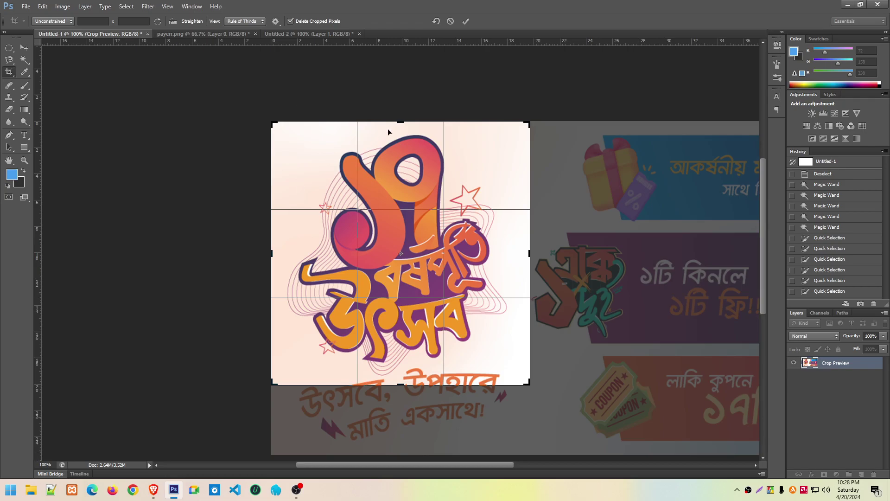
pyautogui.click(466, 21)
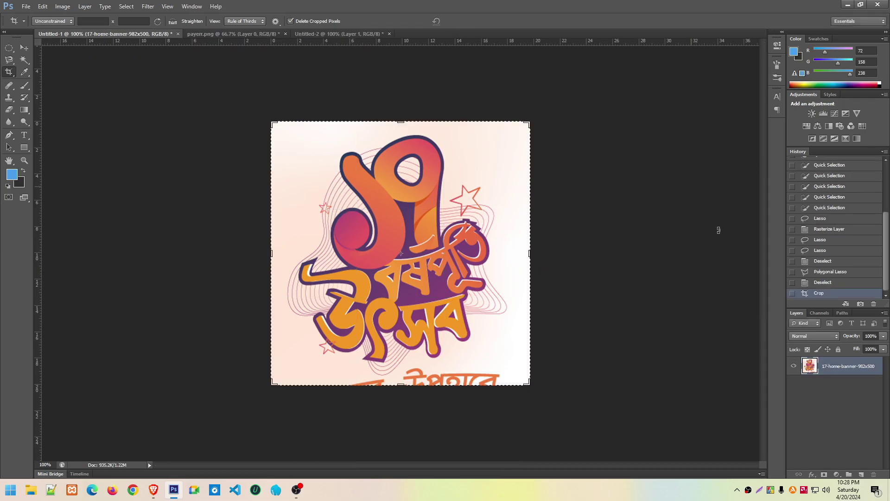
pyautogui.click(636, 249)
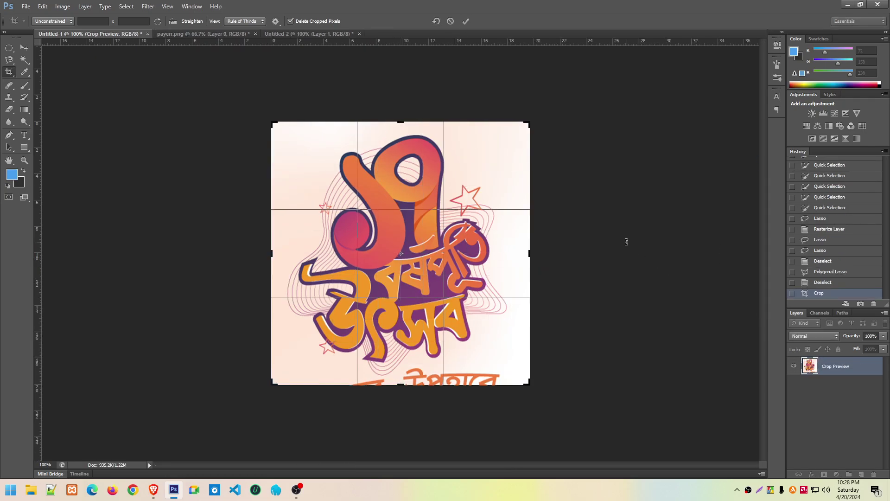
pyautogui.click(465, 23)
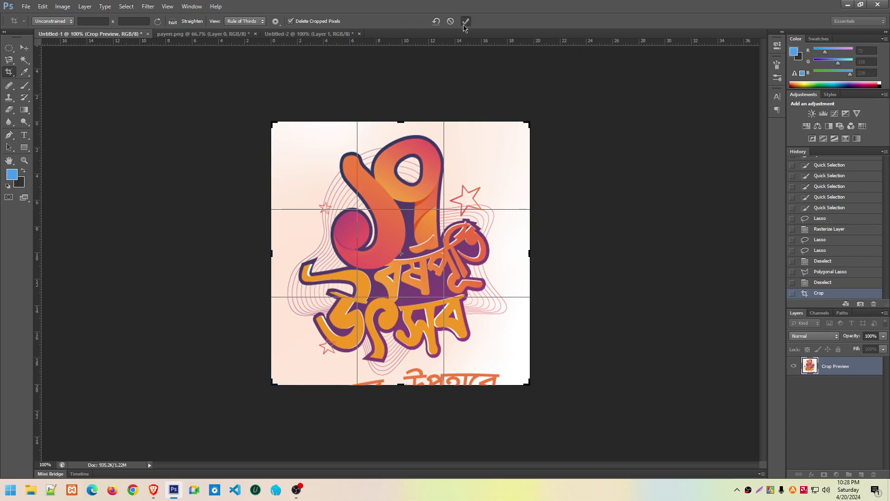
pyautogui.click(600, 226)
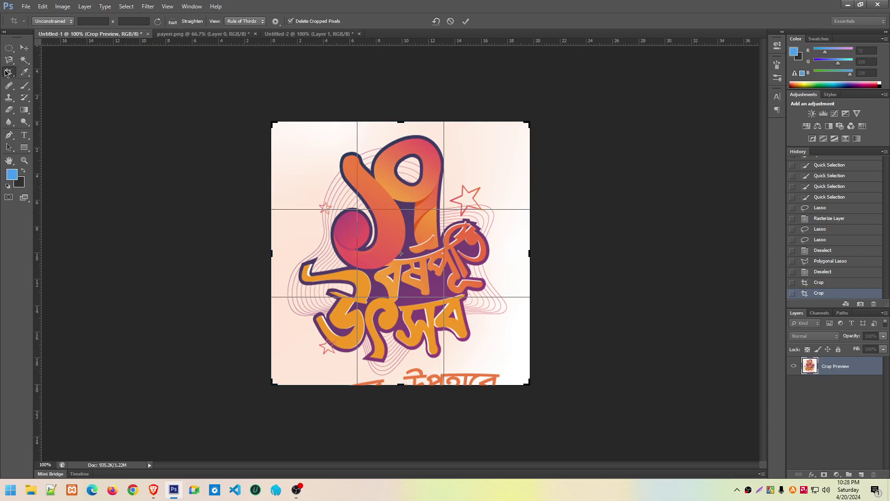
pyautogui.click(25, 47)
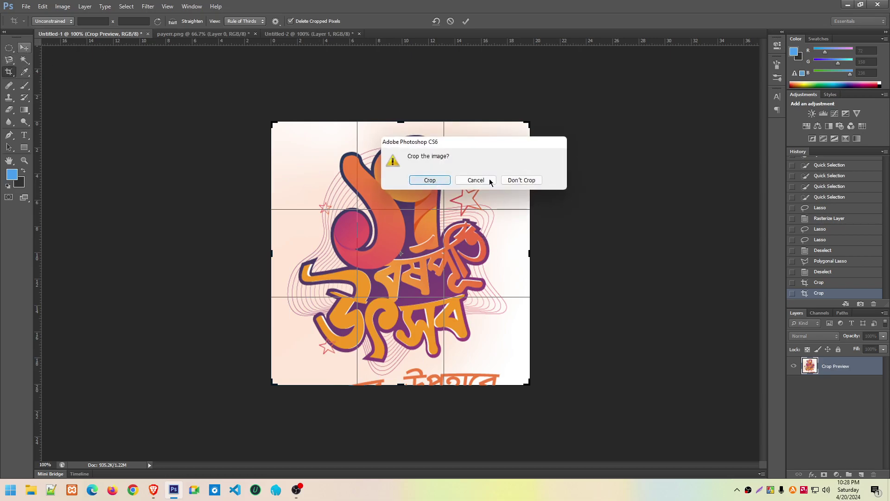
pyautogui.click(475, 181)
pyautogui.click(24, 48)
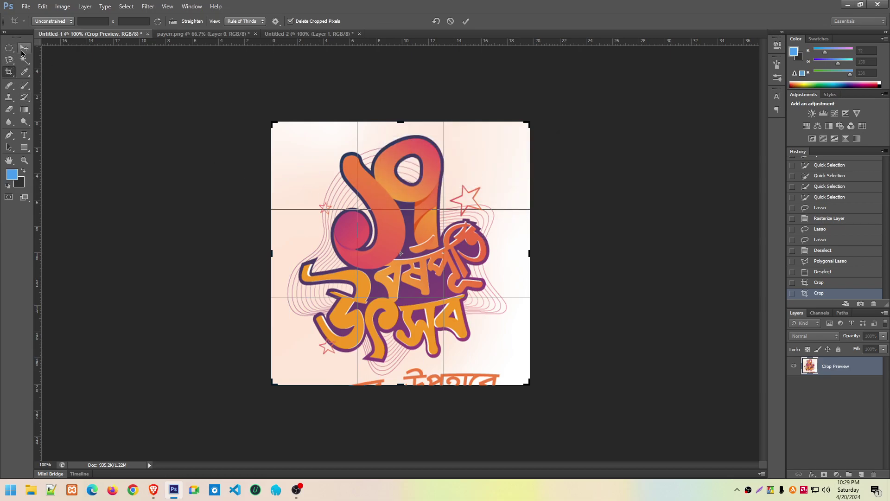
pyautogui.click(440, 184)
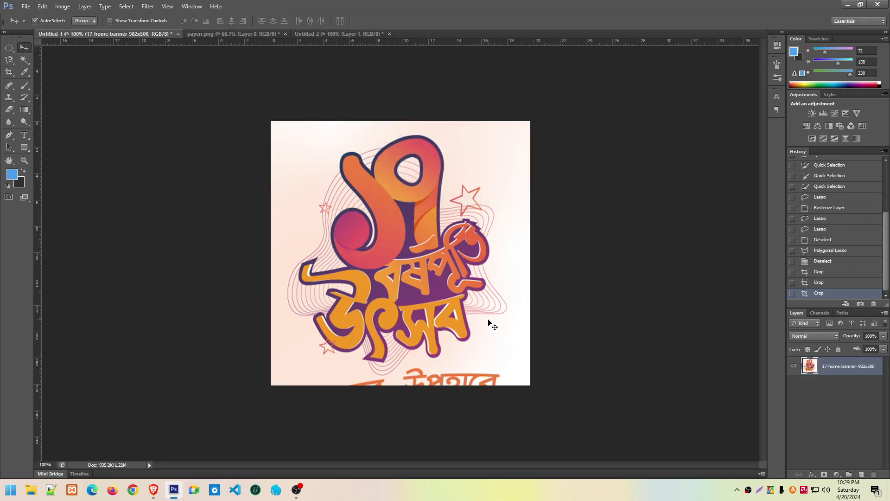
pyautogui.moveTo(153, 490)
pyautogui.click(131, 444)
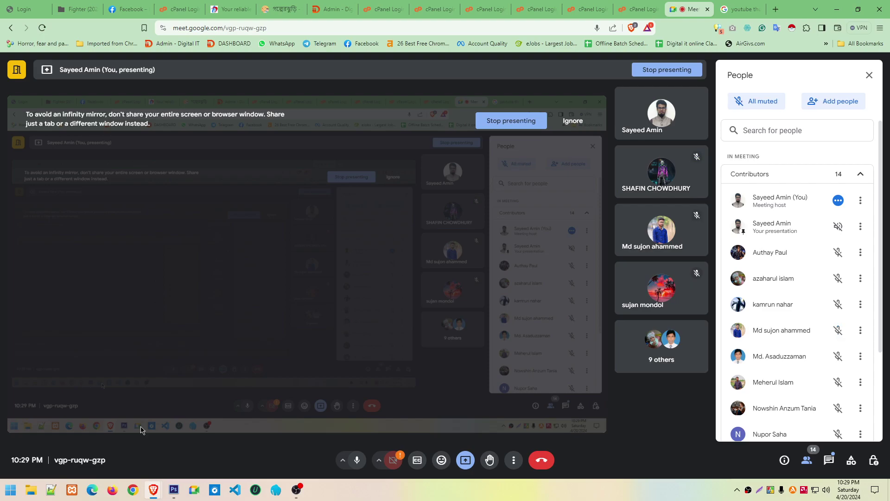
pyautogui.click(177, 490)
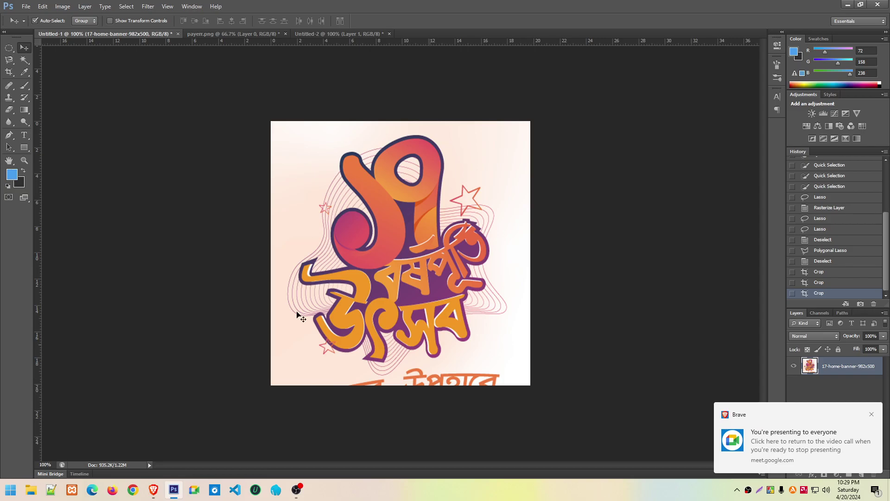
pyautogui.click(10, 73)
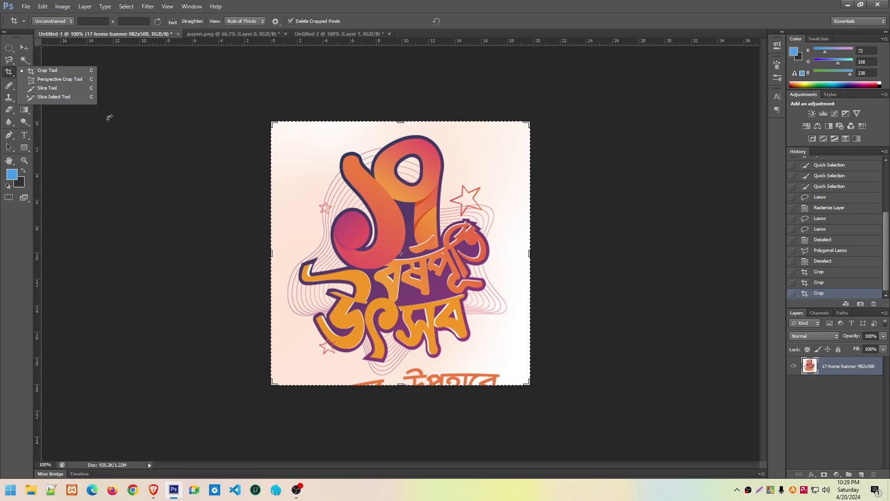
pyautogui.click(9, 74)
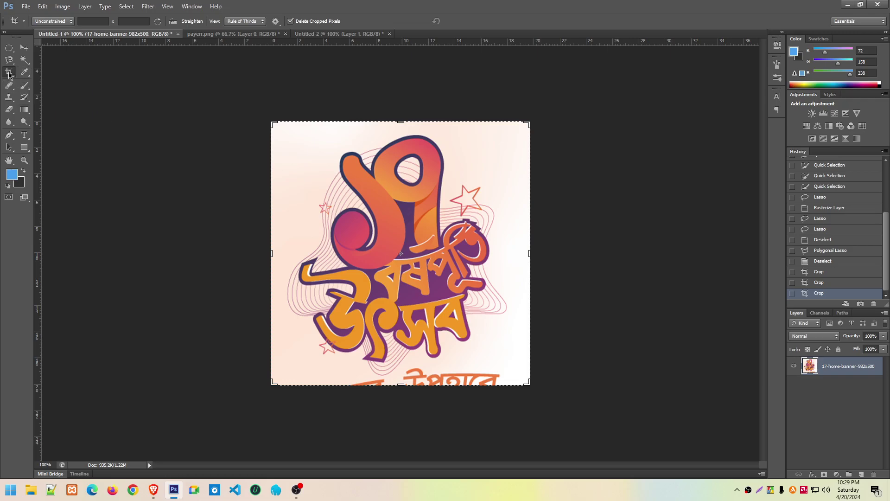
pyautogui.click(25, 72)
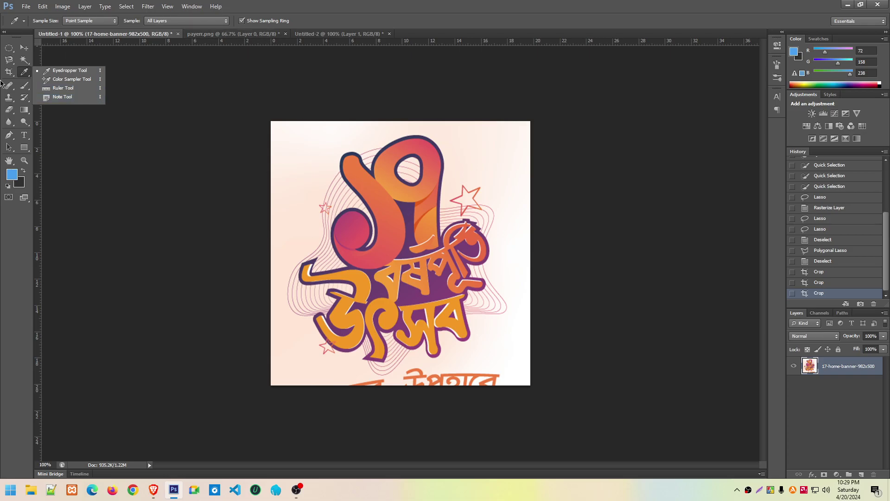
pyautogui.click(25, 74)
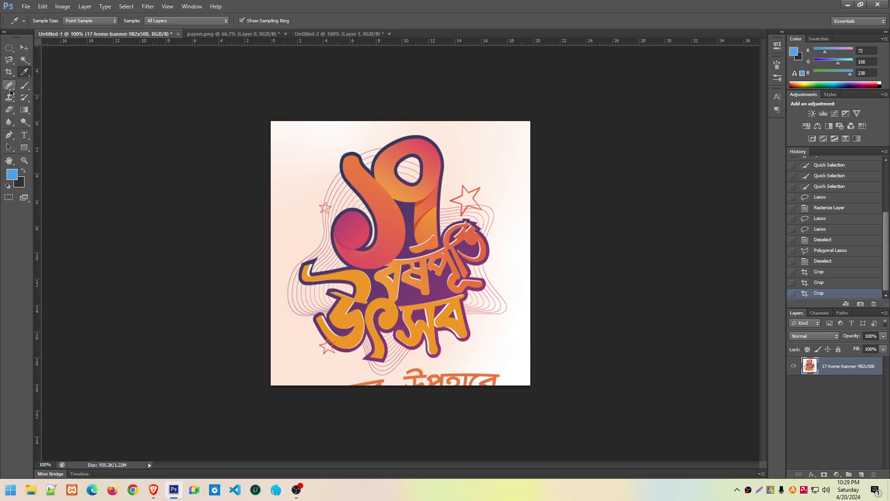
pyautogui.click(9, 87)
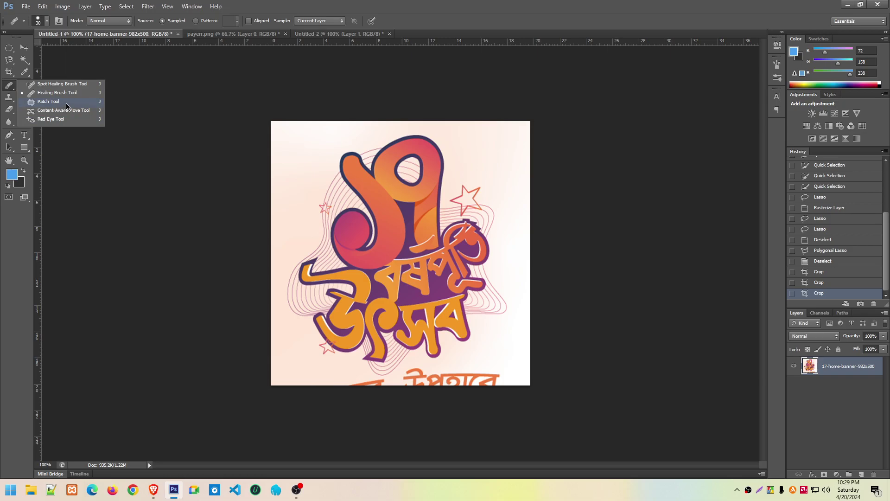
# With the Clone Stamp tool active, zoom the logo to 200% and scroll to its lower lettering
pyautogui.click(11, 99)
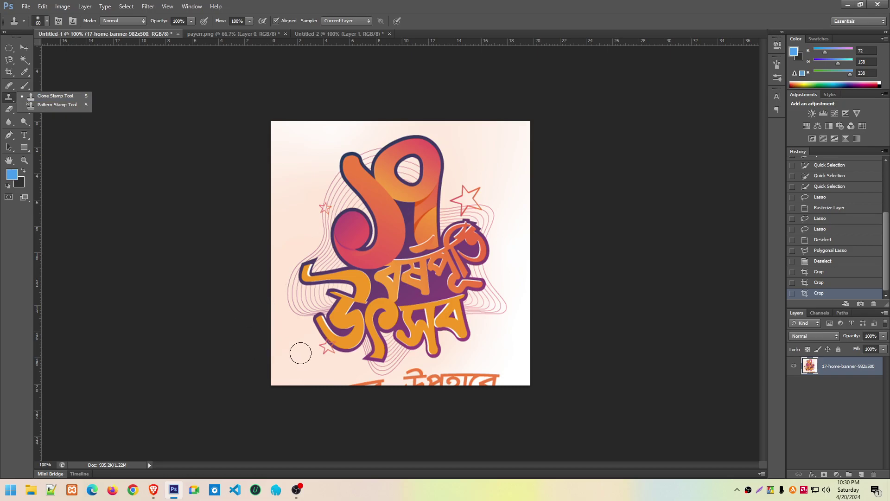
pyautogui.click(10, 99)
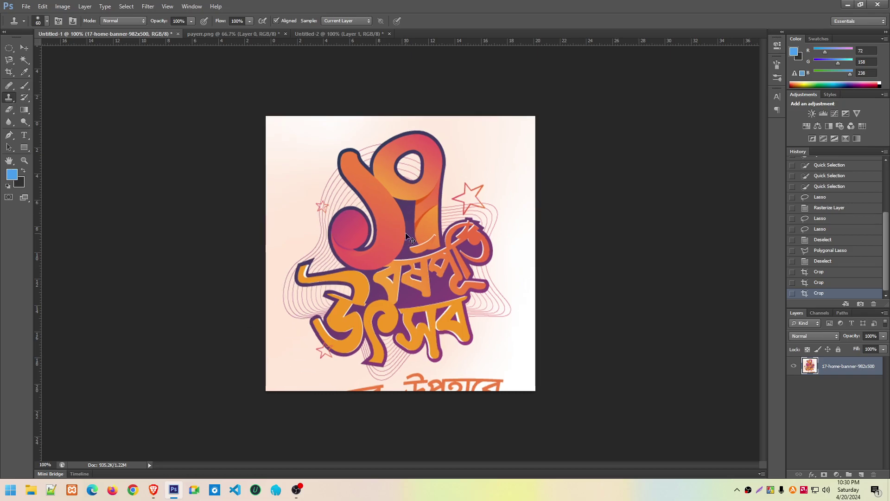
pyautogui.hotkey('ctrl', '+')
pyautogui.scroll(-3, 415, 230)
pyautogui.scroll(-2, 415, 231)
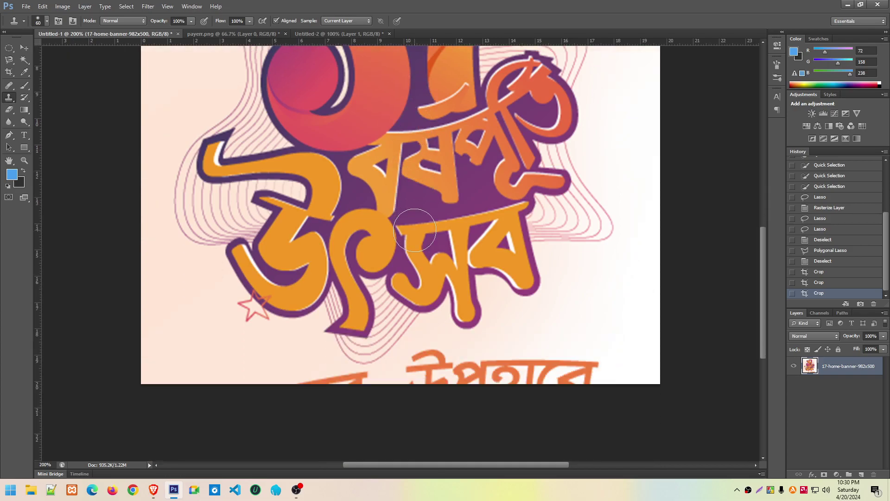
pyautogui.scroll(4, 398, 245)
pyautogui.scroll(1, 385, 255)
pyautogui.scroll(1, 377, 262)
pyautogui.scroll(-2, 394, 259)
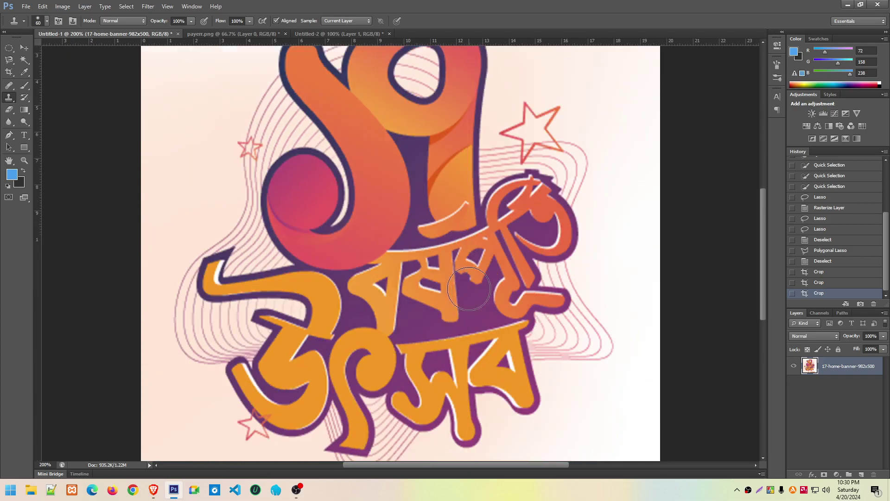
pyautogui.scroll(-1, 422, 258)
pyautogui.scroll(-1, 455, 255)
pyautogui.scroll(-1, 483, 254)
pyautogui.scroll(-2, 492, 253)
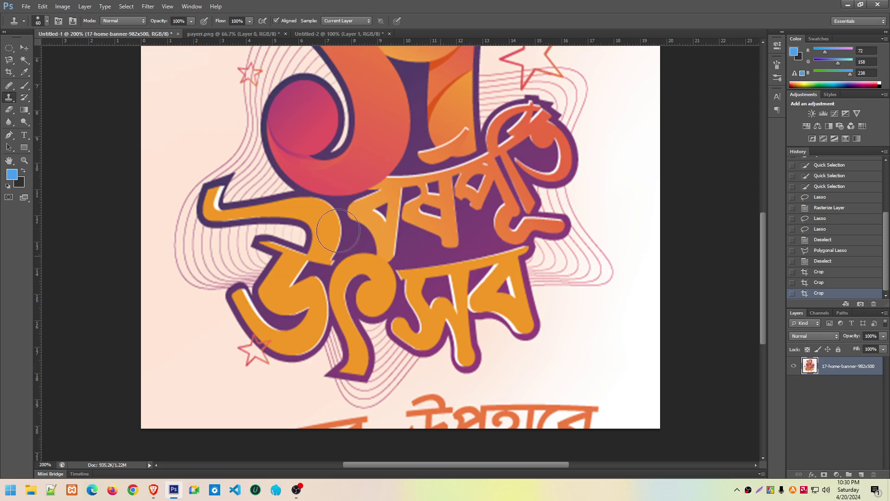
pyautogui.click(9, 72)
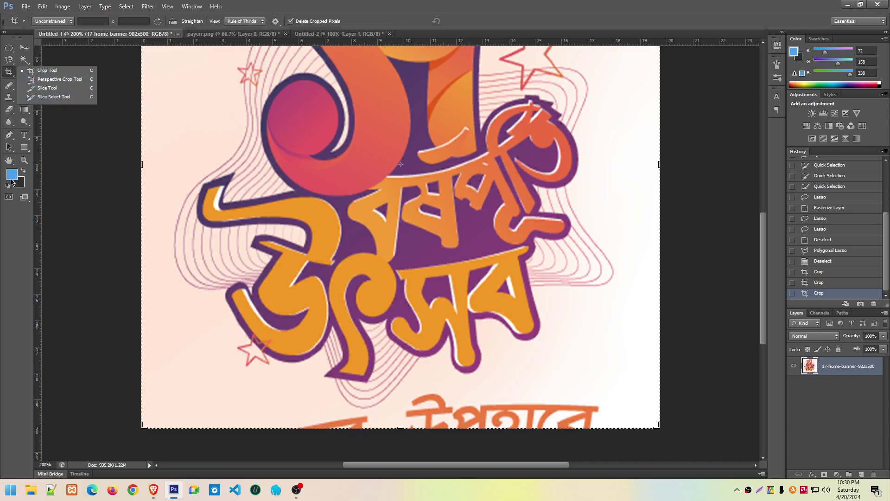
pyautogui.click(9, 76)
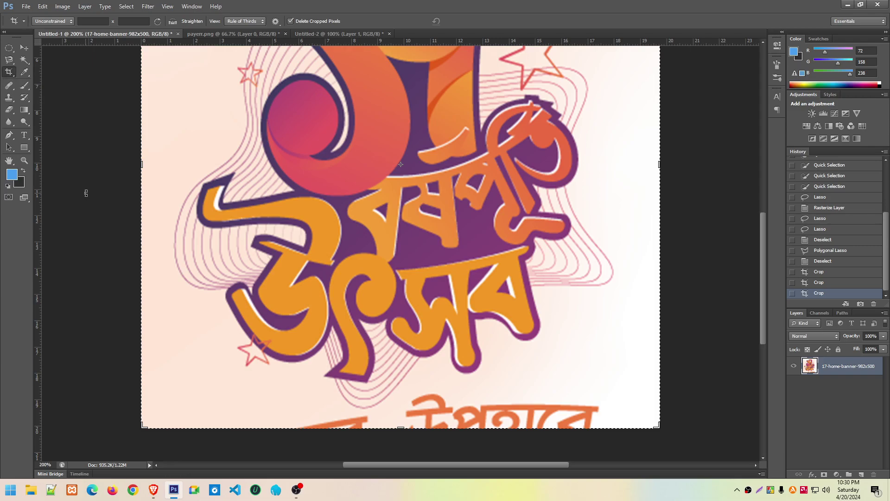
pyautogui.scroll(2, 604, 219)
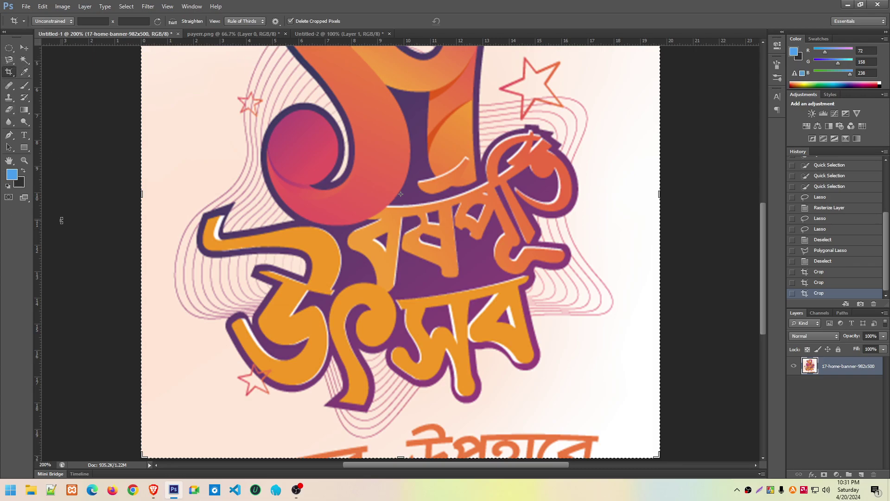
pyautogui.scroll(-2, 88, 218)
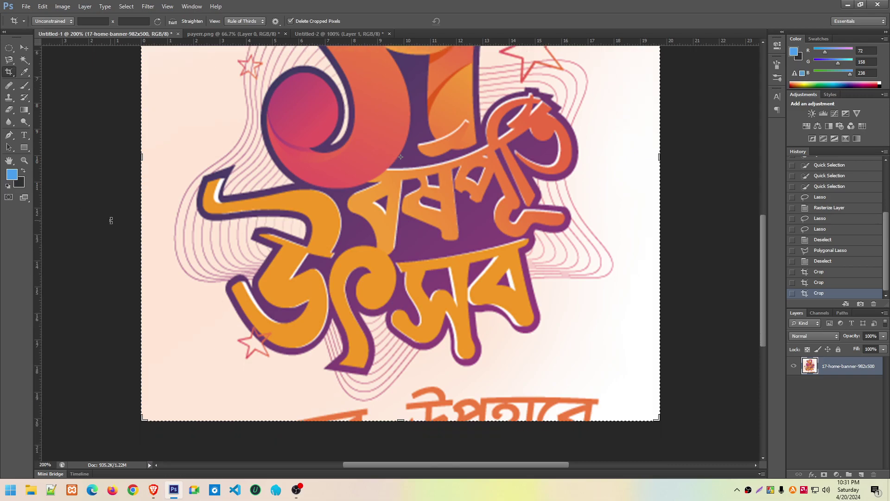
pyautogui.scroll(-1, 96, 220)
pyautogui.click(9, 98)
pyautogui.click(9, 103)
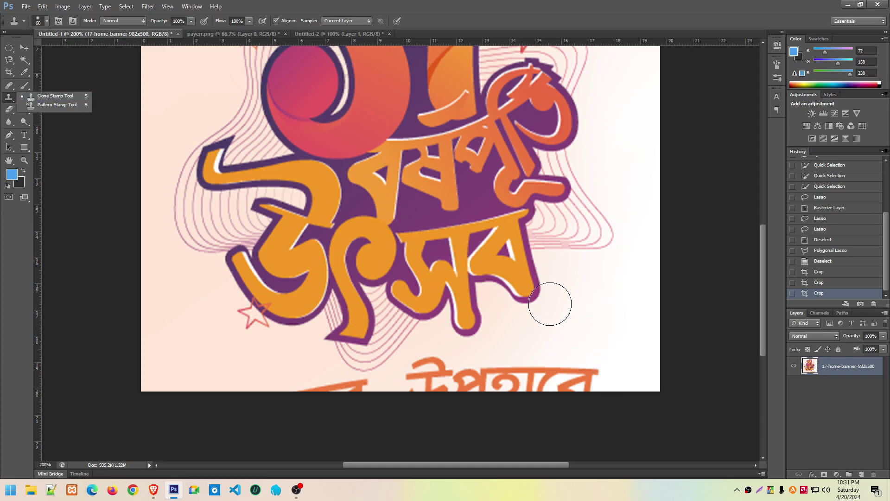
pyautogui.moveTo(764, 284); pyautogui.dragTo(765, 181)
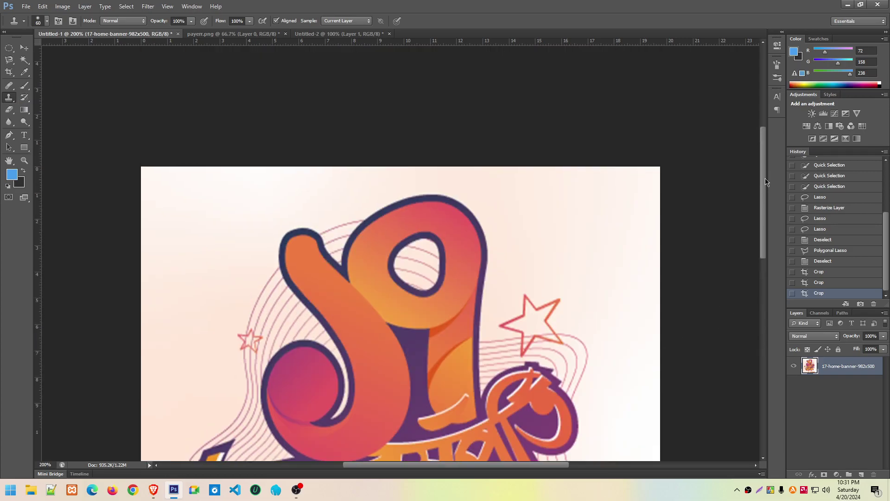
pyautogui.scroll(-3, 765, 182)
pyautogui.scroll(-2, 765, 182)
pyautogui.scroll(-1, 533, 353)
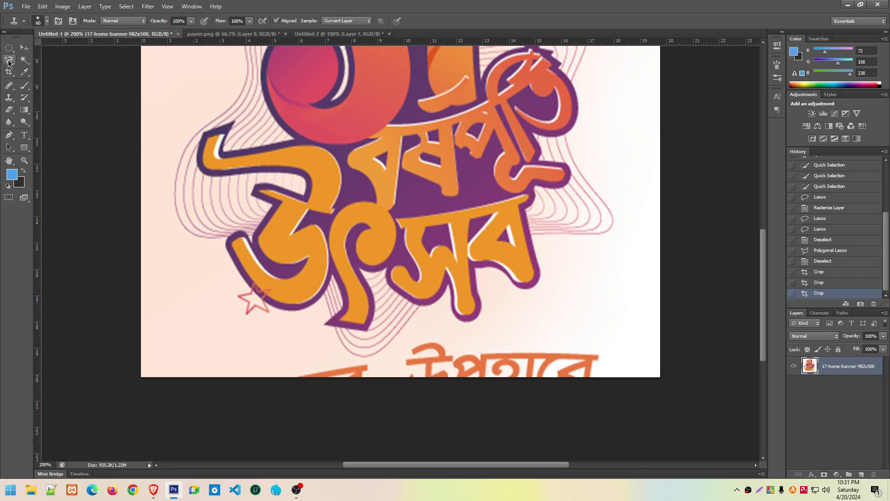
# Draw a freehand lasso selection around the orange lettering along the logo's bottom
pyautogui.click(9, 61)
pyautogui.click(46, 58)
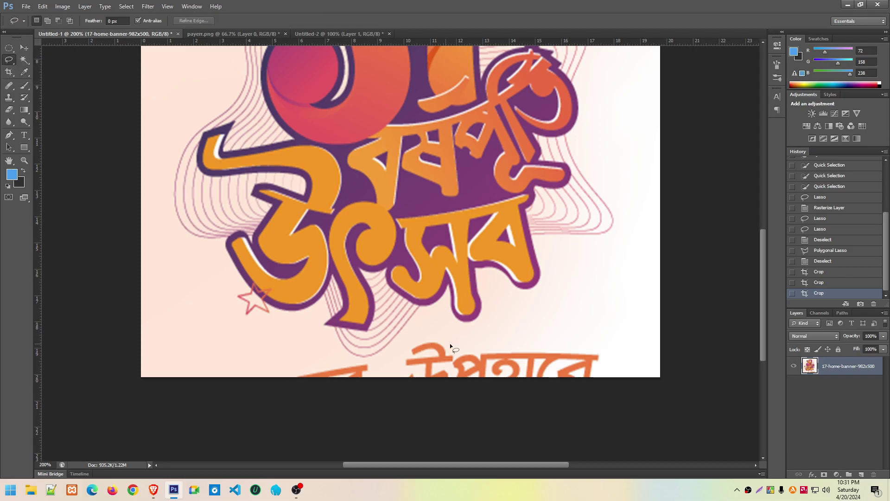
pyautogui.moveTo(450, 343); pyautogui.dragTo(443, 337)
pyautogui.click(446, 179)
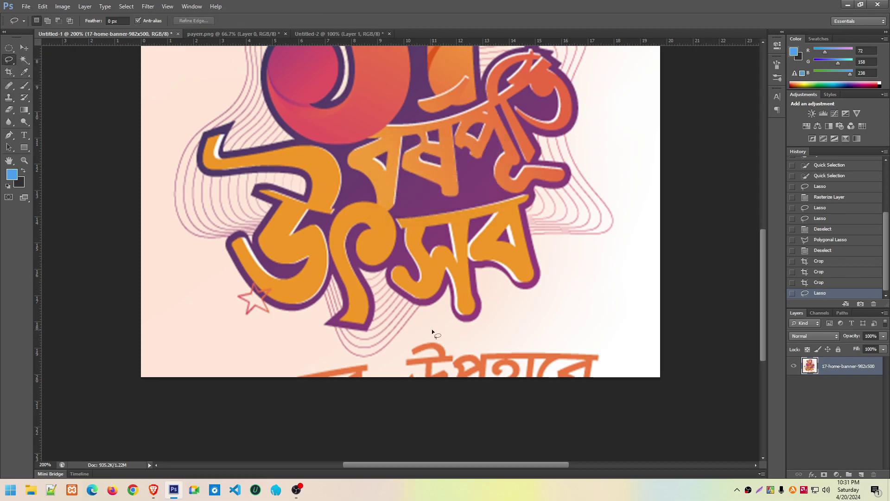
pyautogui.moveTo(332, 361); pyautogui.dragTo(620, 376)
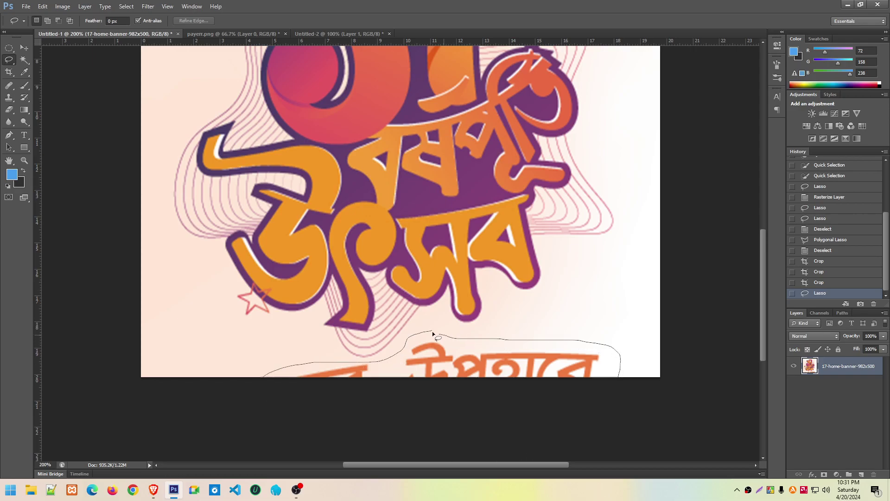
pyautogui.moveTo(433, 331); pyautogui.dragTo(432, 331)
# Clear the selected lettering to transparency, keeping the selection active afterwards
pyautogui.press('Delete')
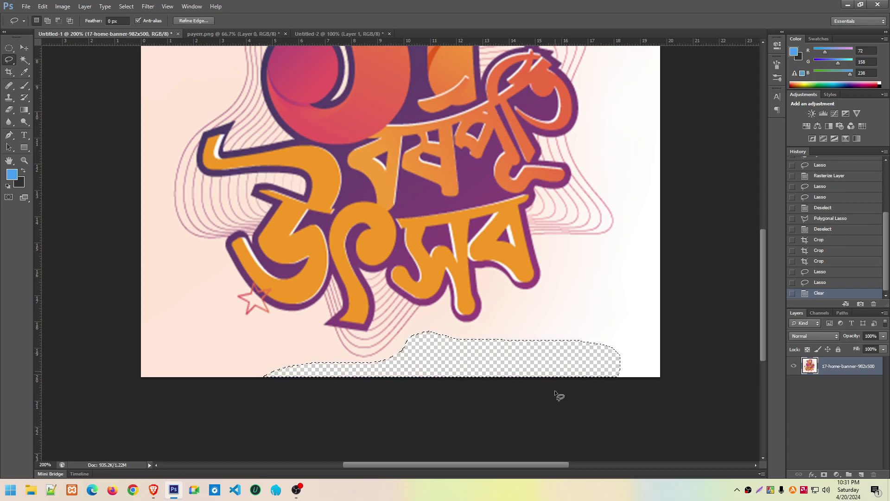
pyautogui.hotkey('ctrl', 'd')
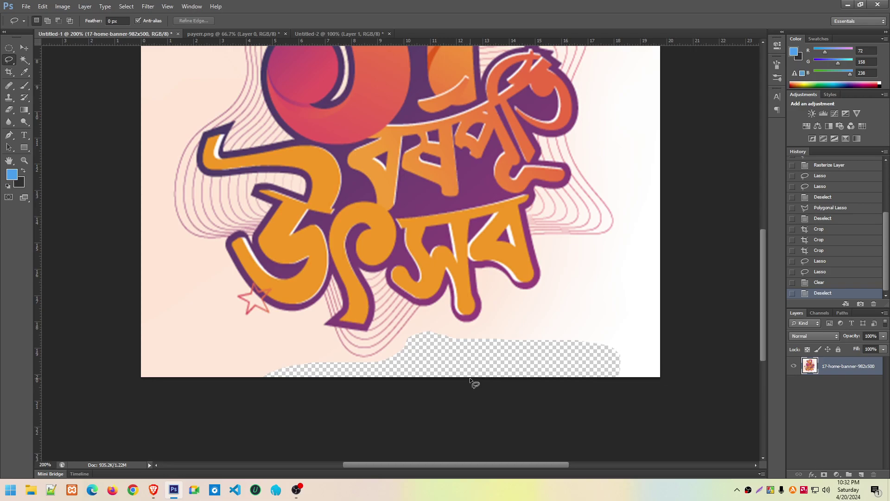
pyautogui.hotkey('ctrl', 'z')
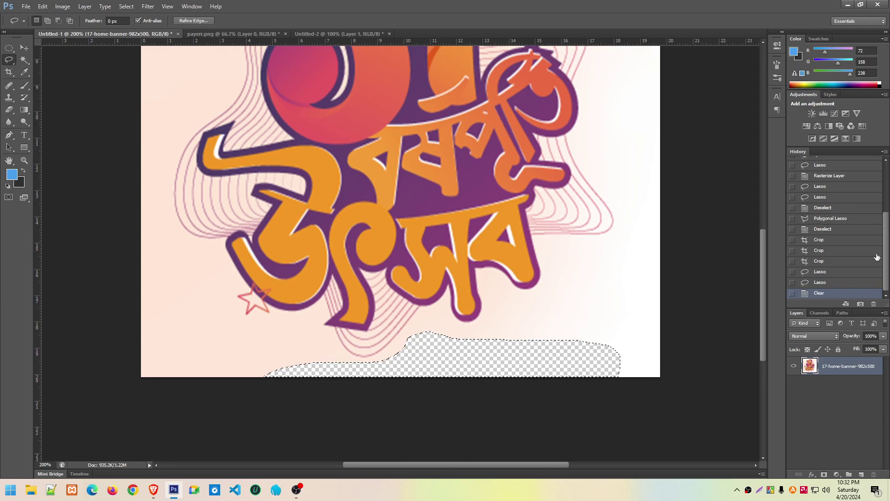
# Revert History to the Lasso step before Clear, pick the Clone Stamp, and deselect
pyautogui.click(821, 282)
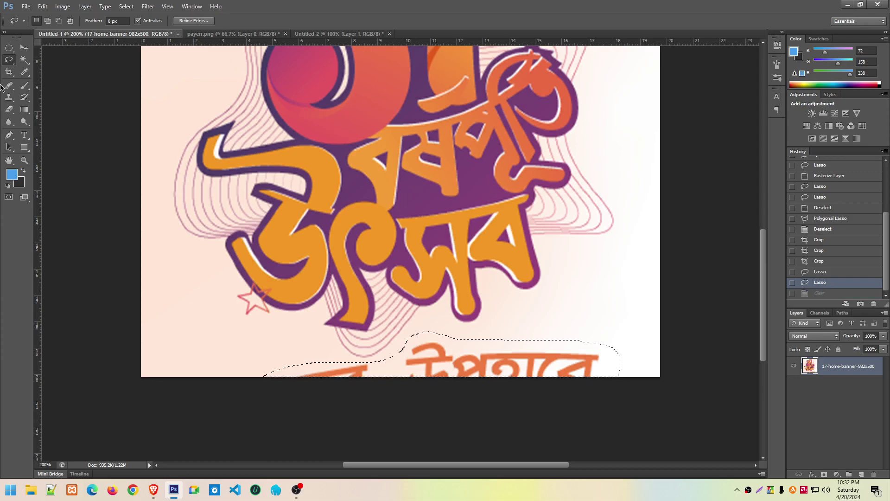
pyautogui.click(10, 112)
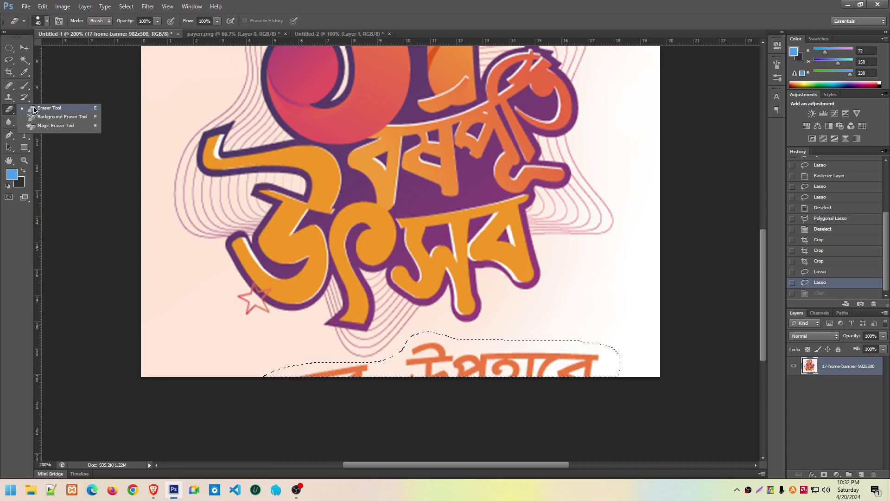
pyautogui.click(8, 101)
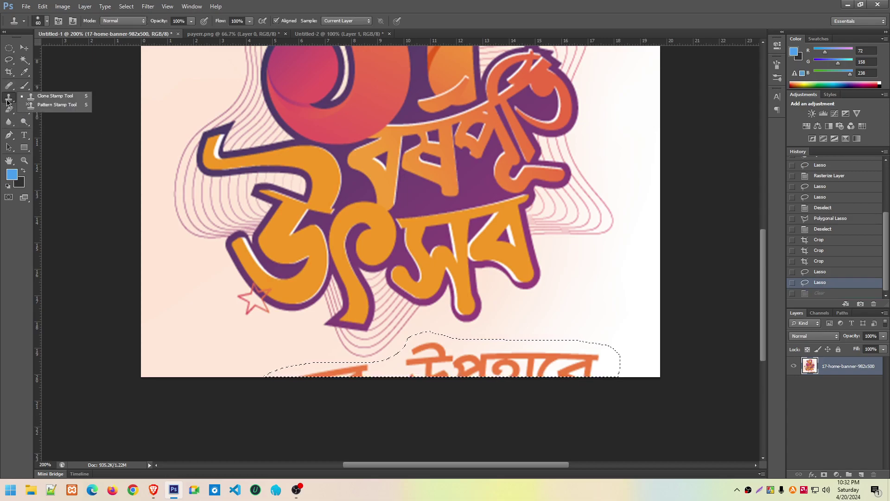
pyautogui.click(55, 96)
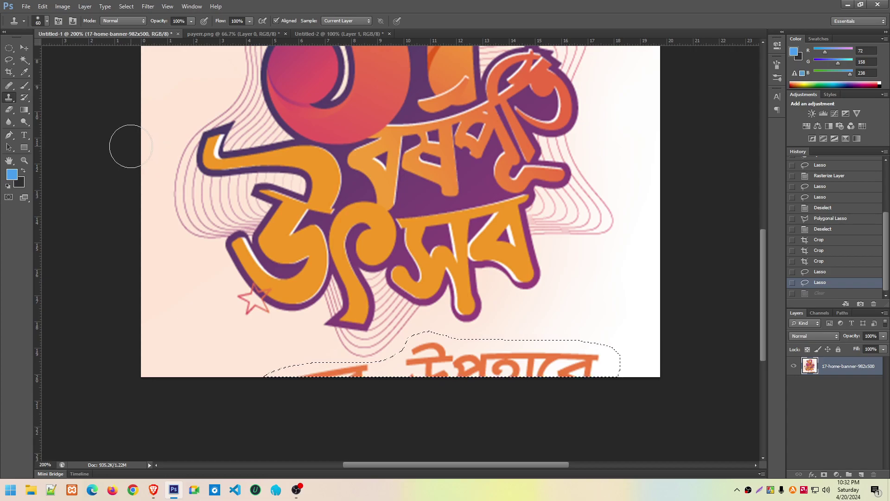
pyautogui.click(10, 52)
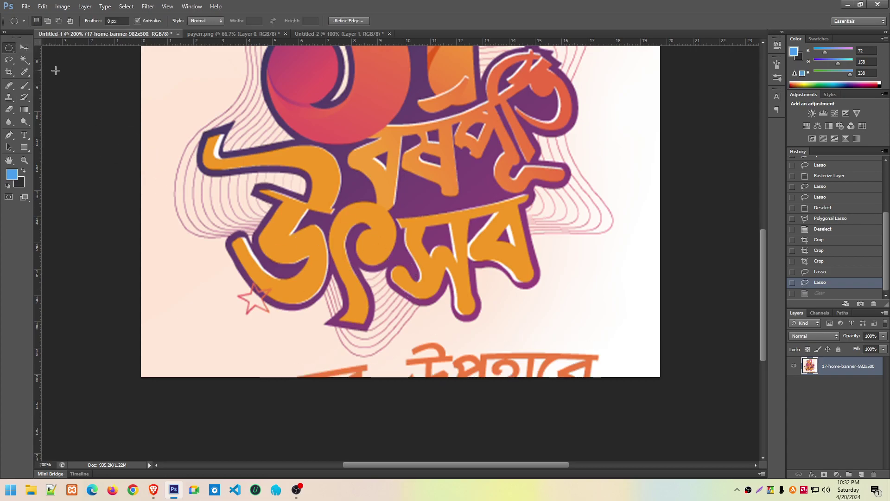
pyautogui.click(55, 69)
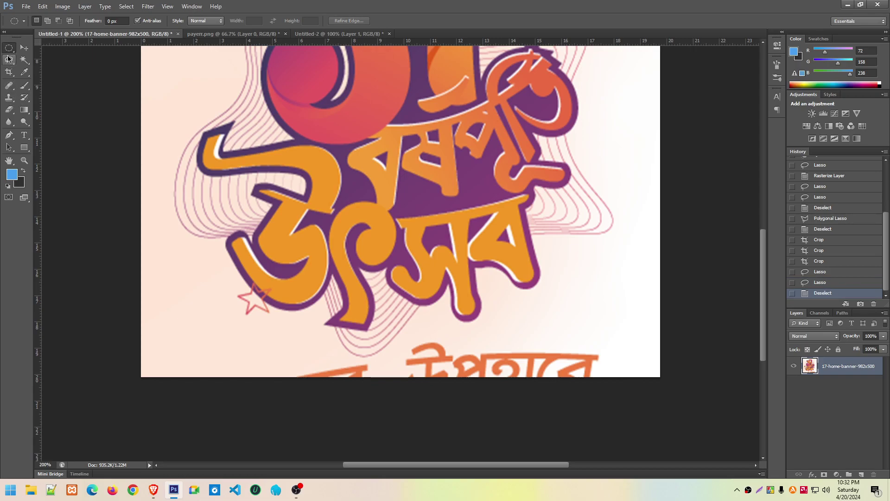
# Clone pale background over the right end of the bottom orange lettering
pyautogui.click(10, 98)
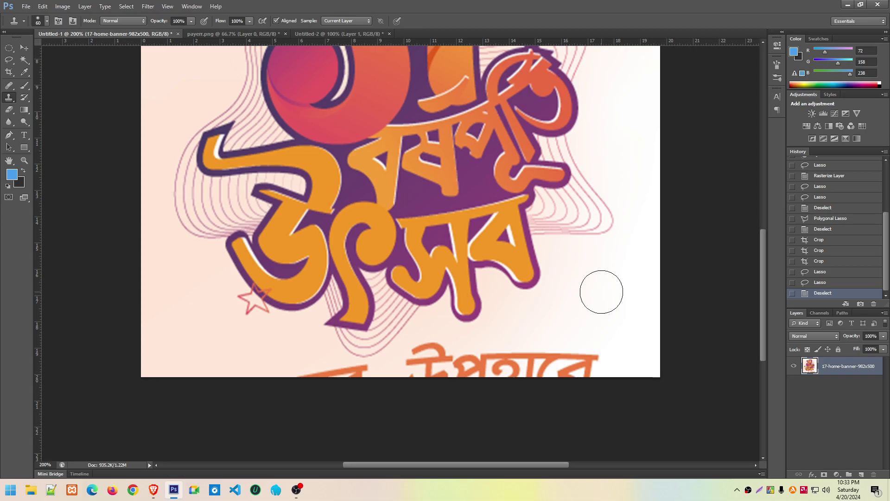
pyautogui.moveTo(593, 351)
pyautogui.mouseDown()
pyautogui.moveTo(566, 351)
pyautogui.moveTo(575, 371)
pyautogui.moveTo(578, 348)
pyautogui.moveTo(570, 370)
pyautogui.moveTo(590, 347)
pyautogui.moveTo(570, 351)
pyautogui.moveTo(596, 362)
pyautogui.moveTo(580, 352)
pyautogui.moveTo(590, 361)
pyautogui.moveTo(646, 348)
pyautogui.mouseUp()
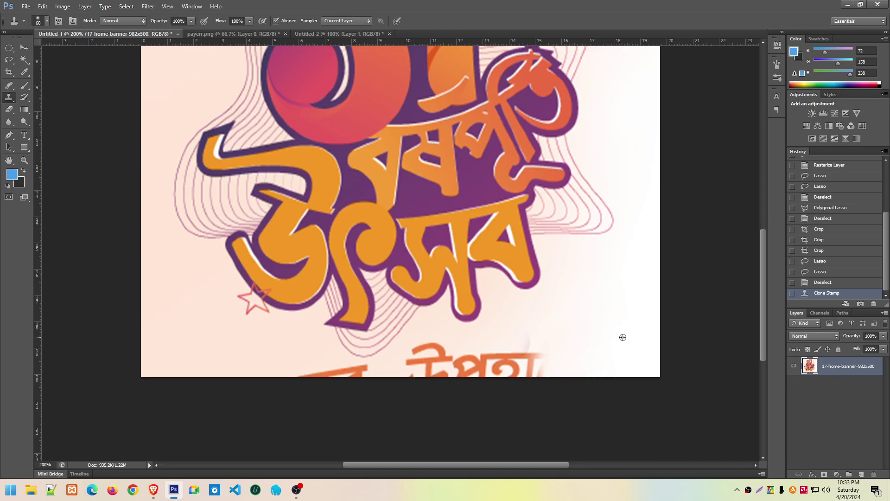
pyautogui.moveTo(614, 337)
pyautogui.mouseDown()
pyautogui.moveTo(533, 345)
pyautogui.moveTo(543, 375)
pyautogui.moveTo(507, 360)
pyautogui.moveTo(522, 360)
pyautogui.mouseUp()
# Resample clean background and clone it over the left and right portions of the bottom lettering
pyautogui.keyDown('alt'); pyautogui.click(584, 343); pyautogui.keyUp('alt')
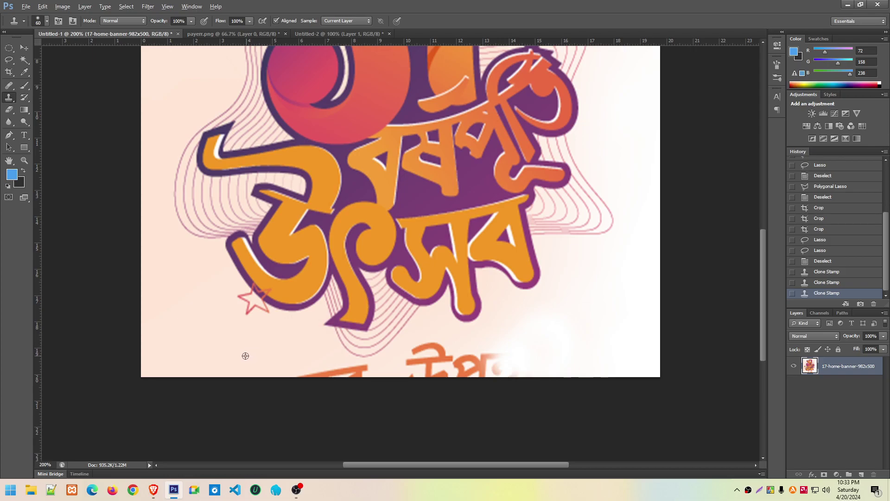
pyautogui.keyDown('alt'); pyautogui.click(245, 356); pyautogui.keyUp('alt')
pyautogui.moveTo(287, 365); pyautogui.dragTo(324, 371)
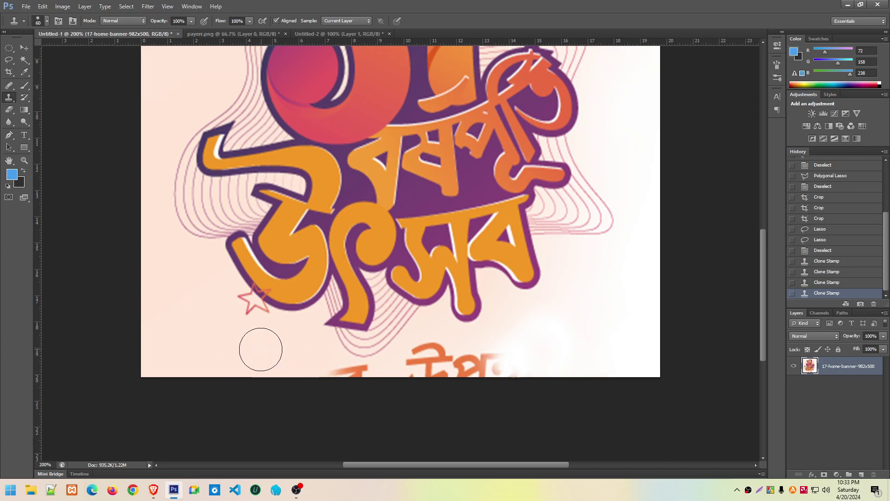
pyautogui.keyDown('alt'); pyautogui.click(264, 351); pyautogui.keyUp('alt')
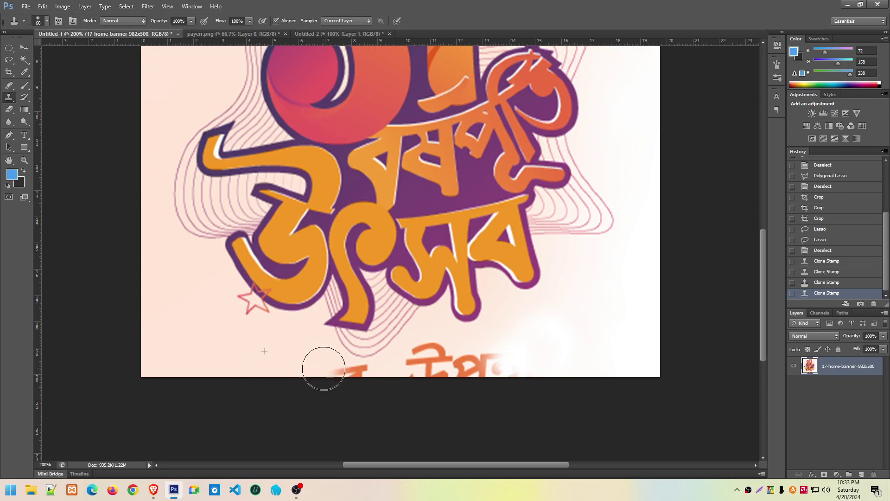
pyautogui.moveTo(292, 364)
pyautogui.mouseDown()
pyautogui.moveTo(365, 384)
pyautogui.moveTo(288, 385)
pyautogui.mouseUp()
pyautogui.keyDown('alt'); pyautogui.click(282, 350); pyautogui.keyUp('alt')
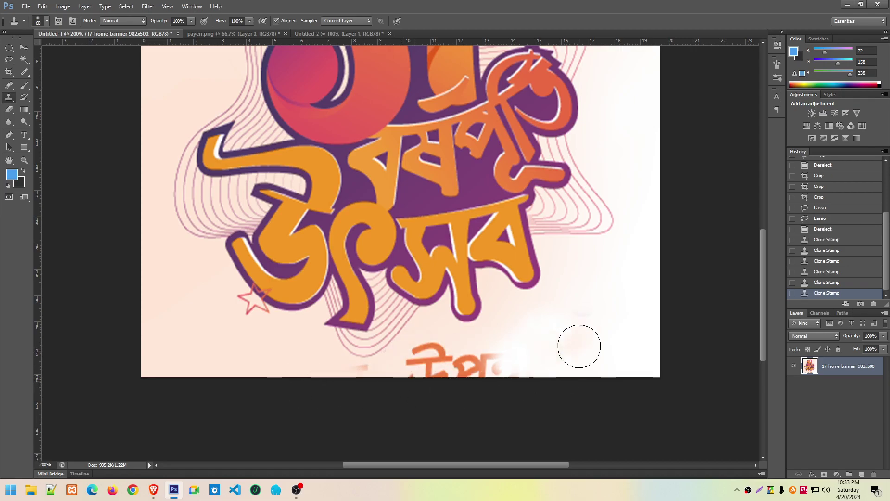
pyautogui.keyDown('alt'); pyautogui.click(523, 350); pyautogui.keyUp('alt')
pyautogui.moveTo(510, 360); pyautogui.dragTo(427, 364)
pyautogui.keyDown('alt'); pyautogui.click(537, 349); pyautogui.keyUp('alt')
pyautogui.keyDown('alt'); pyautogui.click(485, 355); pyautogui.keyUp('alt')
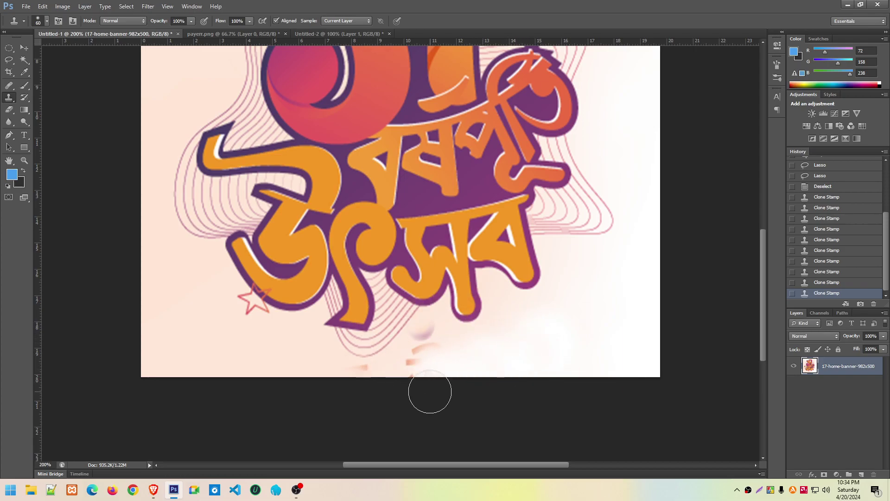
# Scroll up to the artwork's top and undo three stray clone smears
pyautogui.scroll(3, 430, 392)
pyautogui.scroll(3, 510, 232)
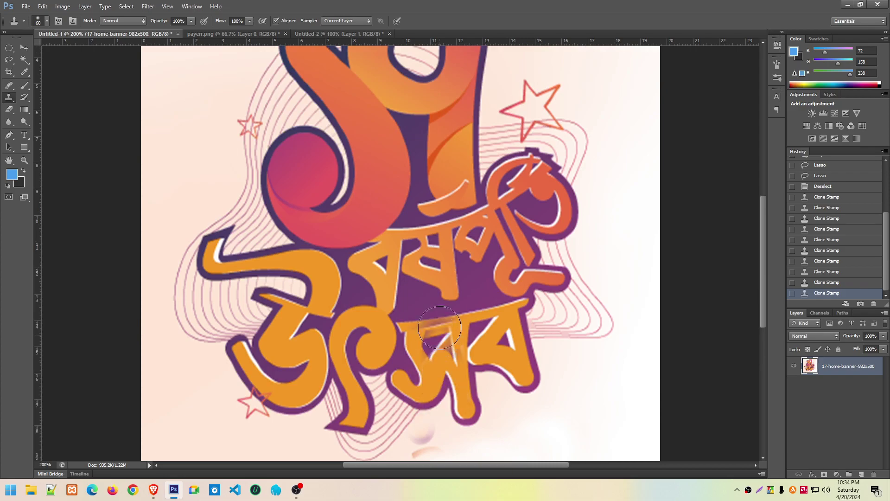
pyautogui.scroll(2, 598, 185)
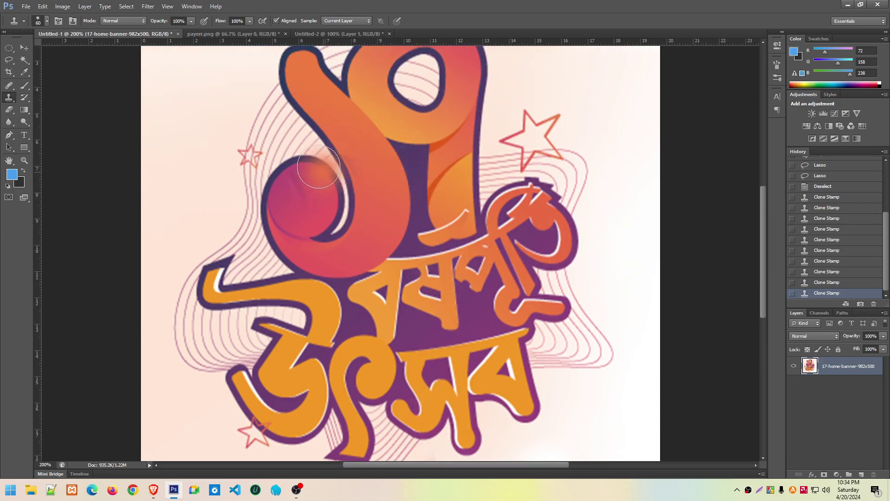
pyautogui.click(272, 273)
pyautogui.hotkey('ctrl', 'z')
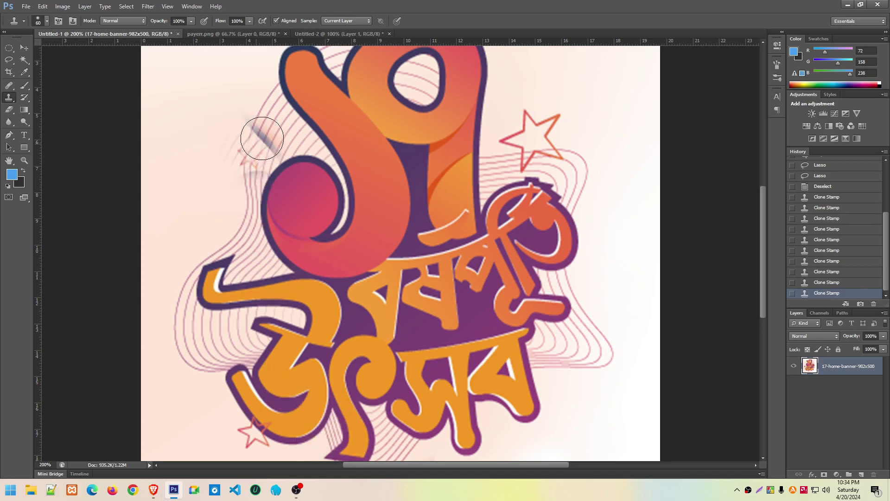
pyautogui.click(266, 132)
pyautogui.hotkey('ctrl', 'z')
pyautogui.click(415, 352)
pyautogui.hotkey('ctrl', 'z')
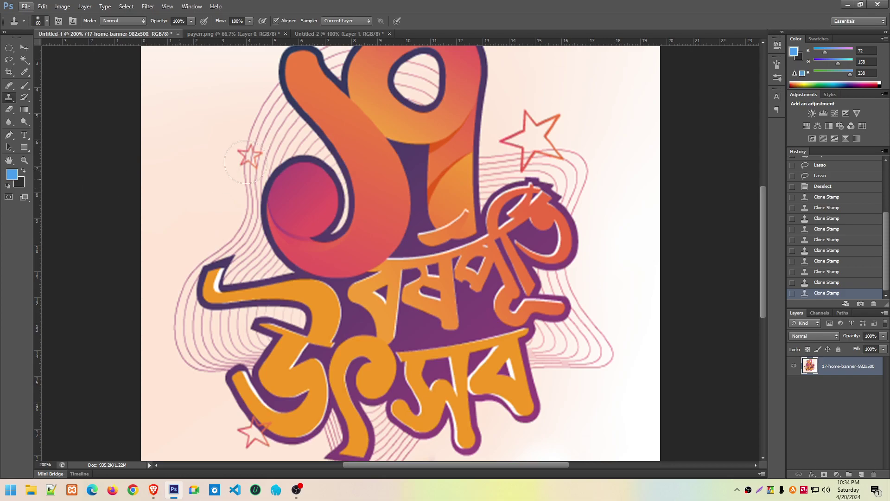
# Sample the small red star and stamp a copy nearby, resizing the brush with [ and ]
pyautogui.moveTo(253, 150); pyautogui.dragTo(242, 158)
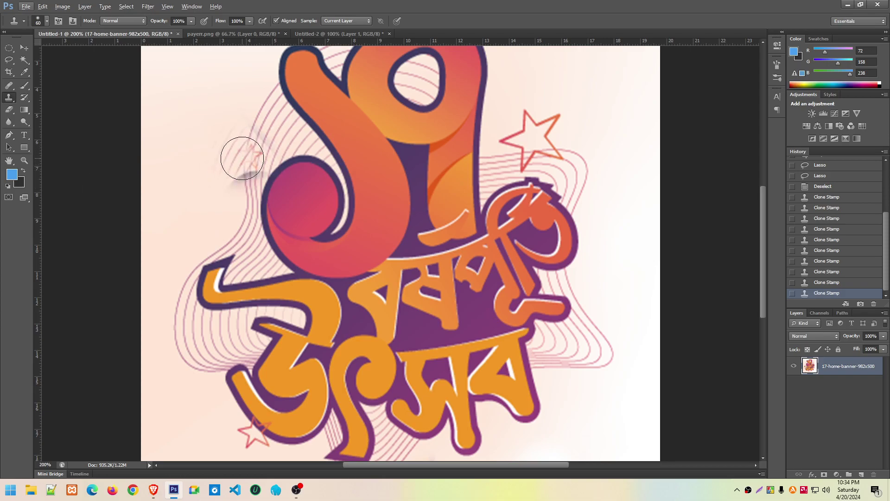
pyautogui.press('[')
pyautogui.click(242, 159)
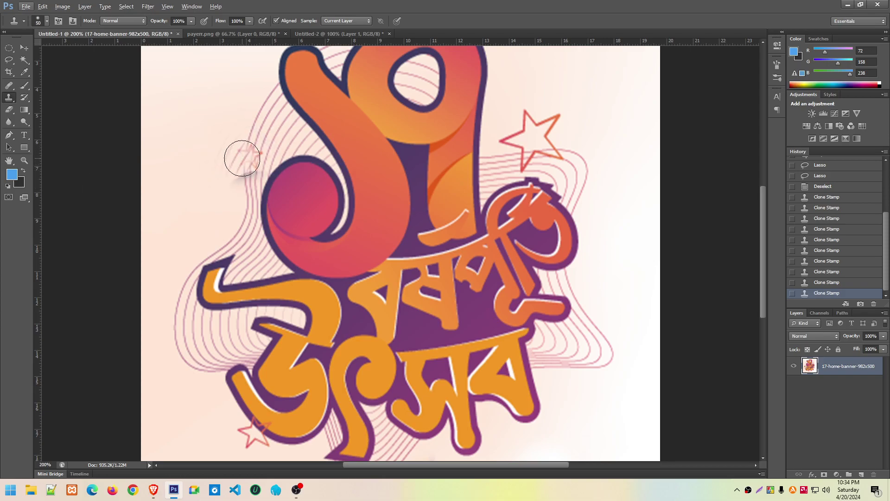
pyautogui.press(']')
pyautogui.moveTo(246, 156); pyautogui.dragTo(260, 166)
pyautogui.keyDown('alt'); pyautogui.click(250, 156); pyautogui.keyUp('alt')
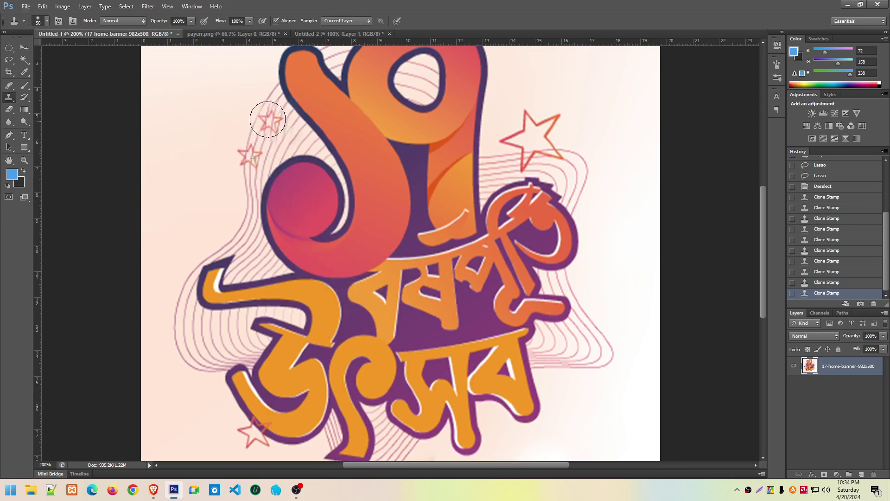
pyautogui.click(273, 122)
pyautogui.click(245, 153)
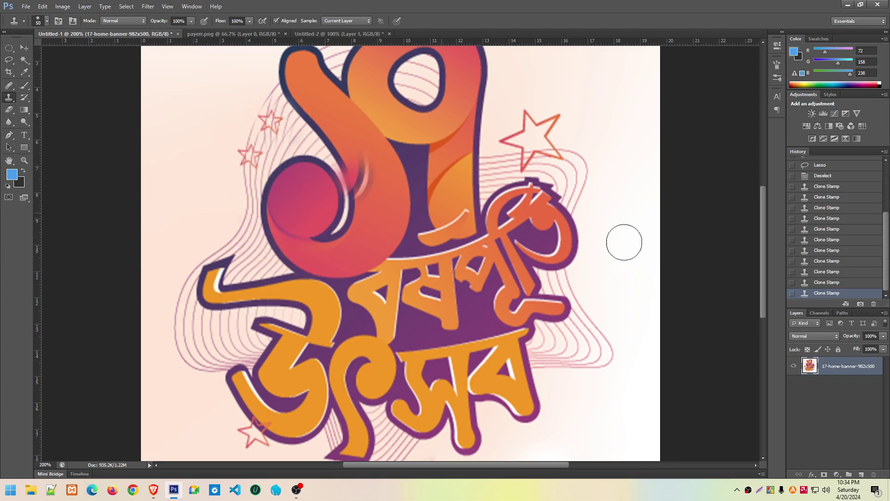
pyautogui.scroll(1, 510, 265)
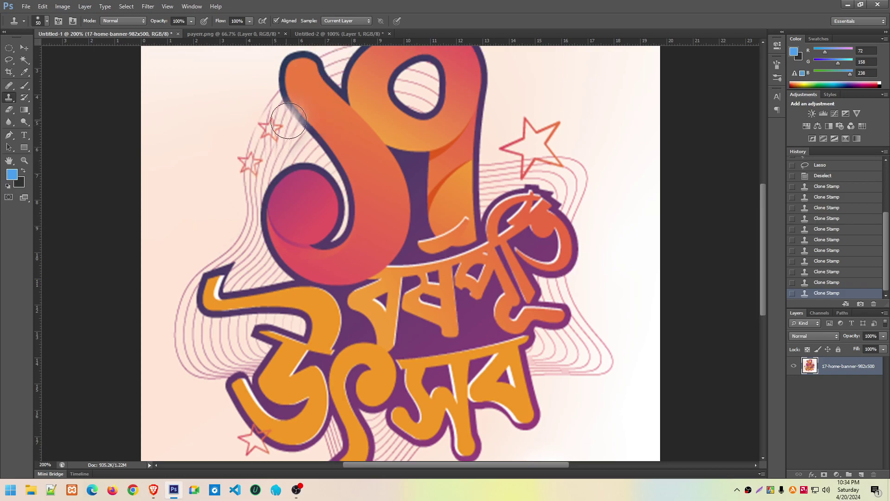
pyautogui.scroll(-1, 221, 224)
pyautogui.scroll(-2, 222, 224)
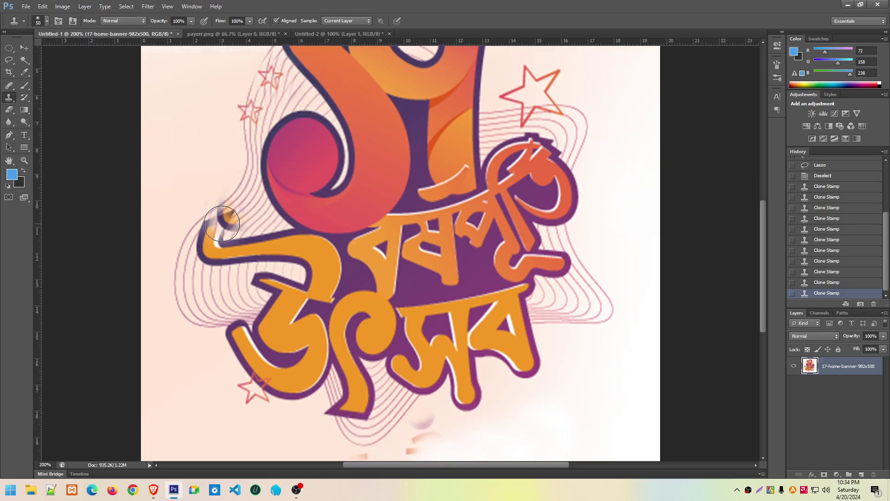
pyautogui.scroll(-3, 114, 153)
# Try a healing tool on the bottom remnant, then revert History to before any clone stamping
pyautogui.click(10, 87)
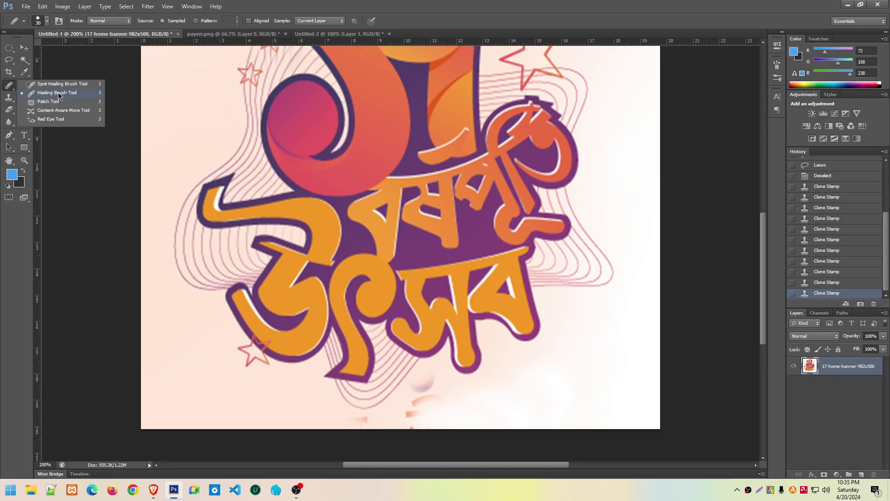
pyautogui.scroll(-2, 473, 348)
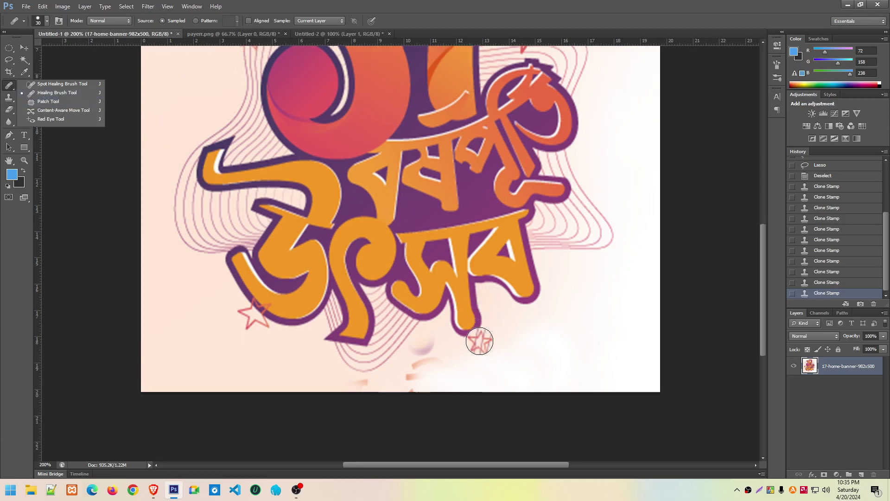
pyautogui.click(552, 336)
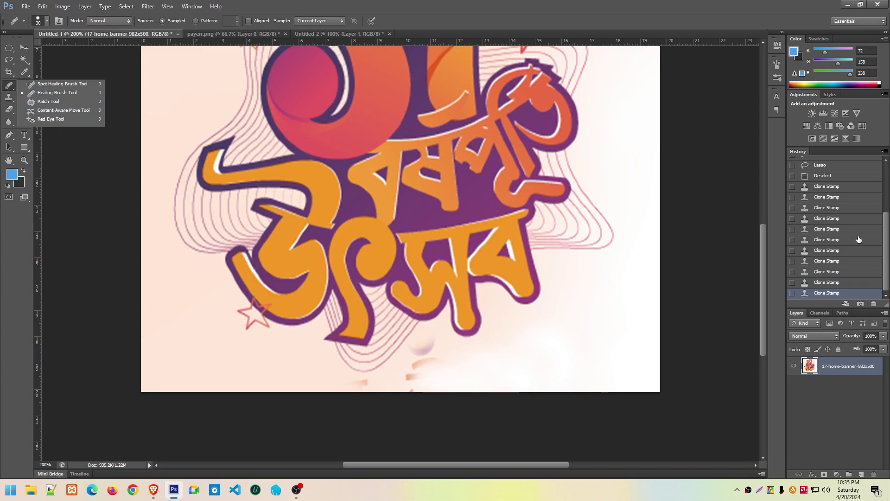
pyautogui.click(850, 219)
pyautogui.click(823, 177)
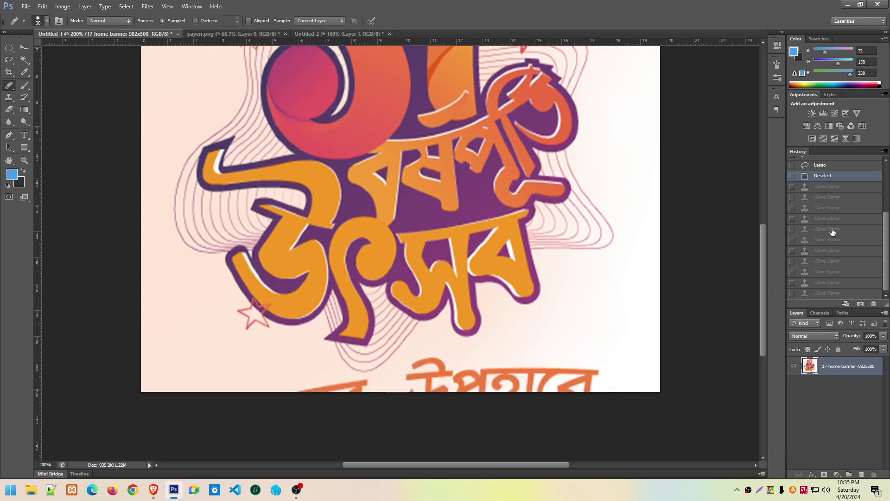
pyautogui.scroll(1, 833, 231)
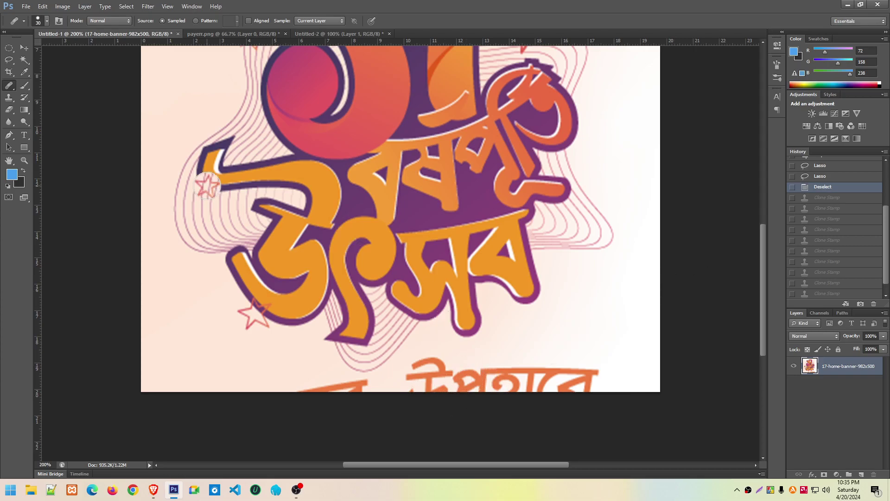
# With the Healing Brush, sample clean background and heal the right end of the bottom lettering
pyautogui.rightClick(12, 86)
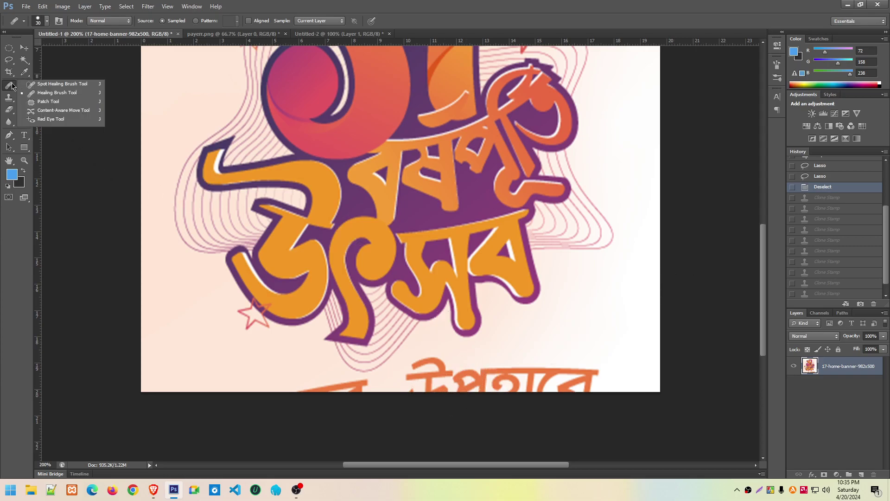
pyautogui.click(41, 93)
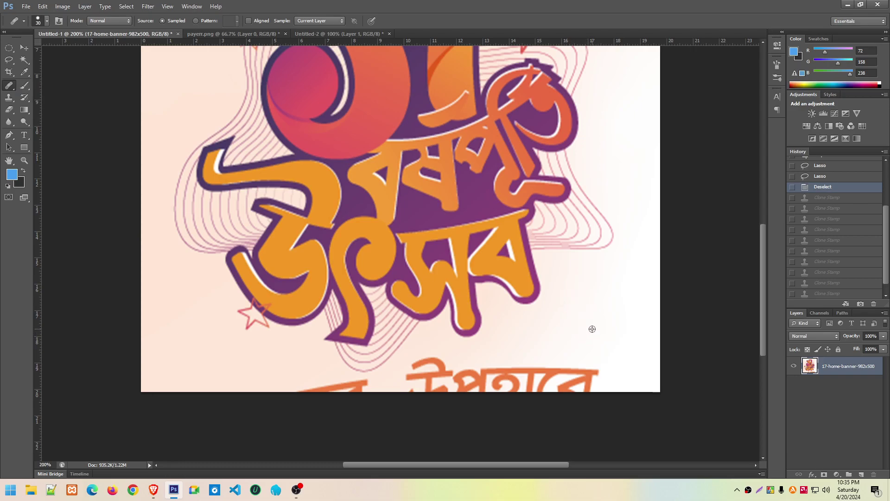
pyautogui.keyDown('alt'); pyautogui.click(593, 329); pyautogui.keyUp('alt')
pyautogui.moveTo(592, 364)
pyautogui.mouseDown()
pyautogui.moveTo(557, 378)
pyautogui.moveTo(554, 363)
pyautogui.moveTo(495, 379)
pyautogui.moveTo(553, 369)
pyautogui.mouseUp()
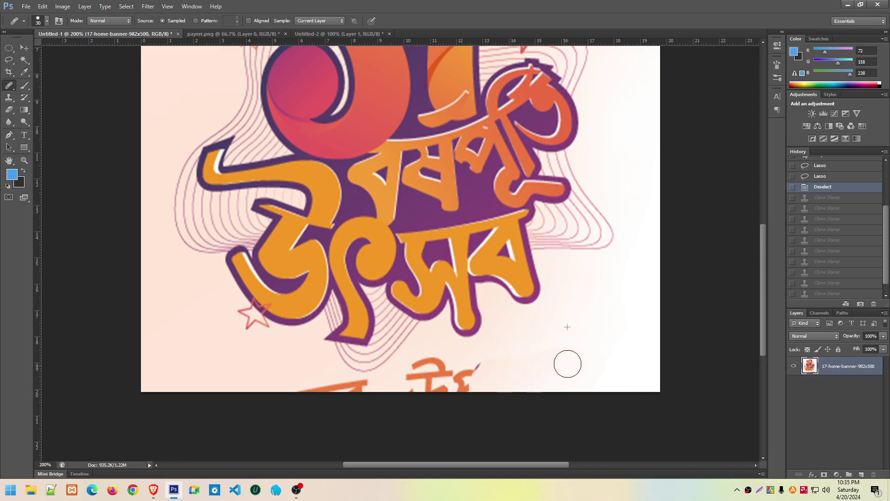
pyautogui.moveTo(553, 368); pyautogui.dragTo(568, 364)
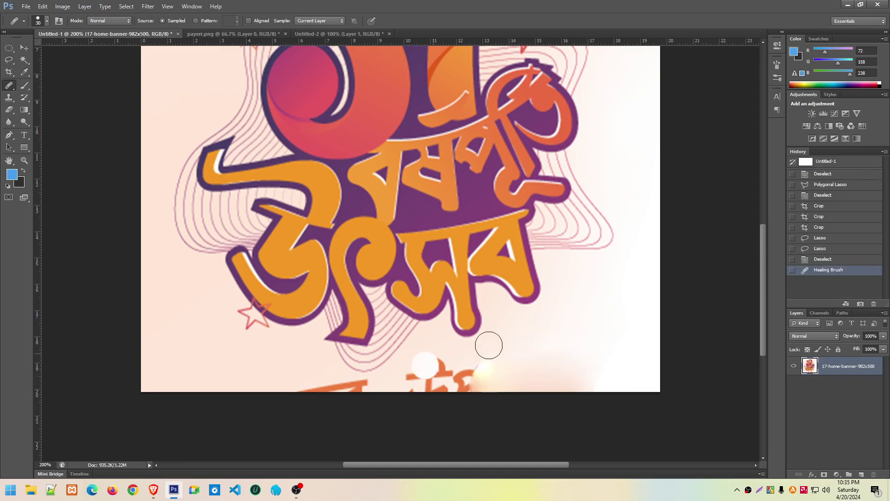
pyautogui.click(461, 349)
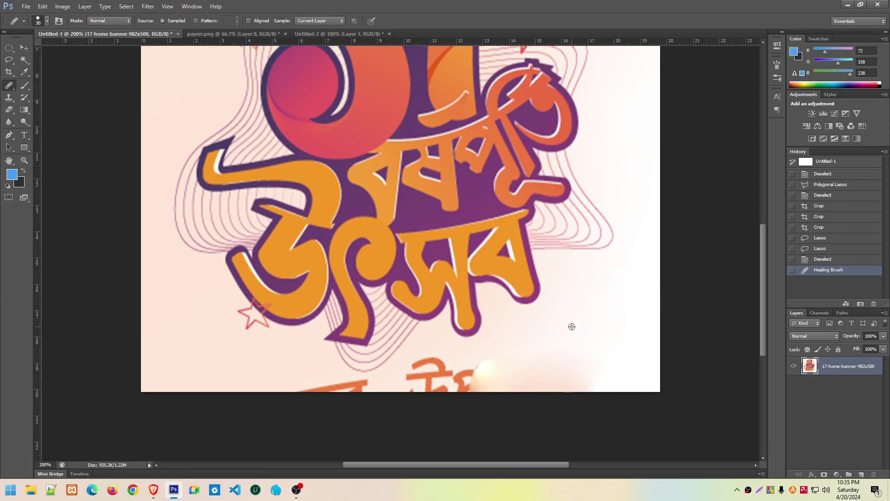
pyautogui.keyDown('alt'); pyautogui.click(572, 326); pyautogui.keyUp('alt')
pyautogui.moveTo(539, 371); pyautogui.dragTo(579, 364)
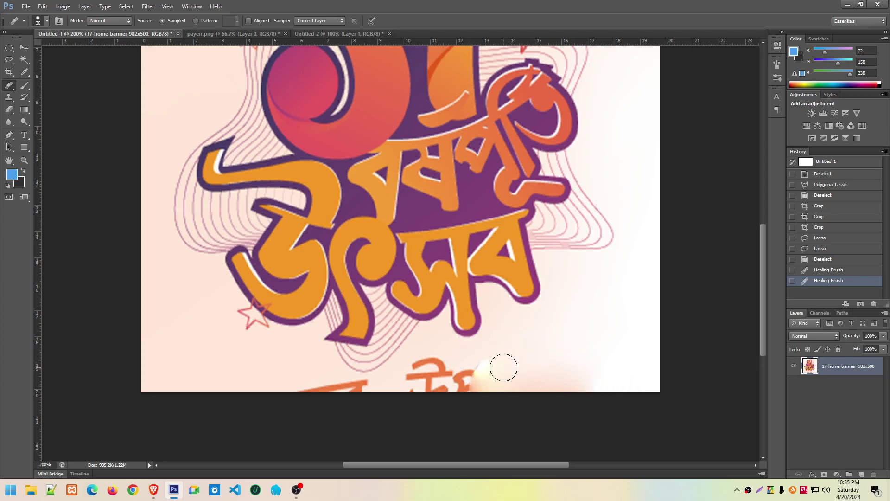
pyautogui.moveTo(503, 366); pyautogui.dragTo(485, 366)
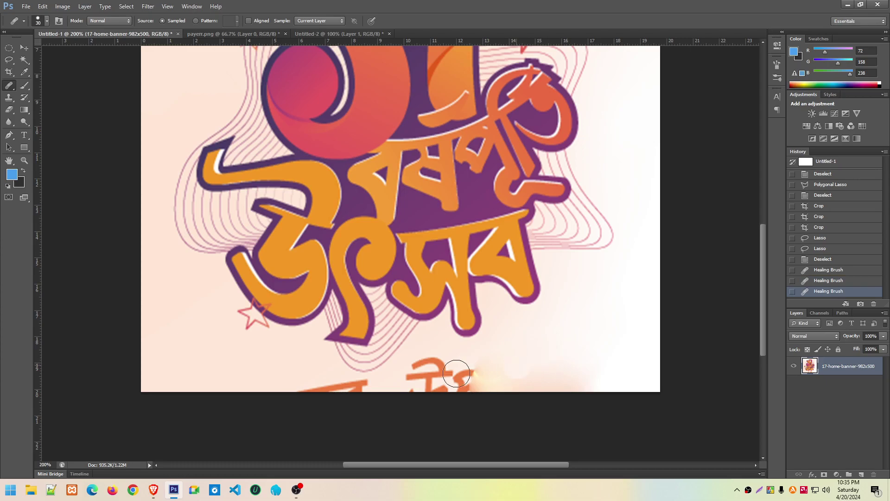
# Heal away the remaining orange lettering fragments and the stroke along the bottom edge
pyautogui.keyDown('alt'); pyautogui.click(517, 351); pyautogui.keyUp('alt')
pyautogui.moveTo(500, 364); pyautogui.dragTo(472, 377)
pyautogui.click(472, 377)
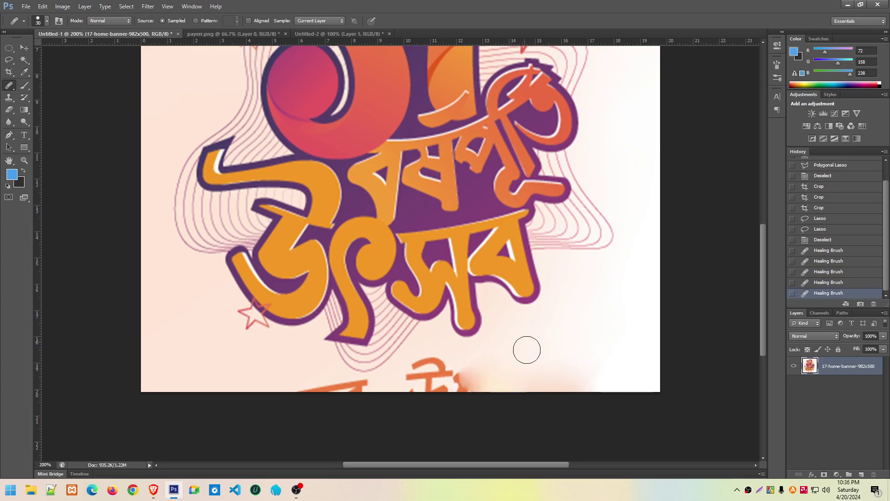
pyautogui.moveTo(525, 350); pyautogui.dragTo(561, 374)
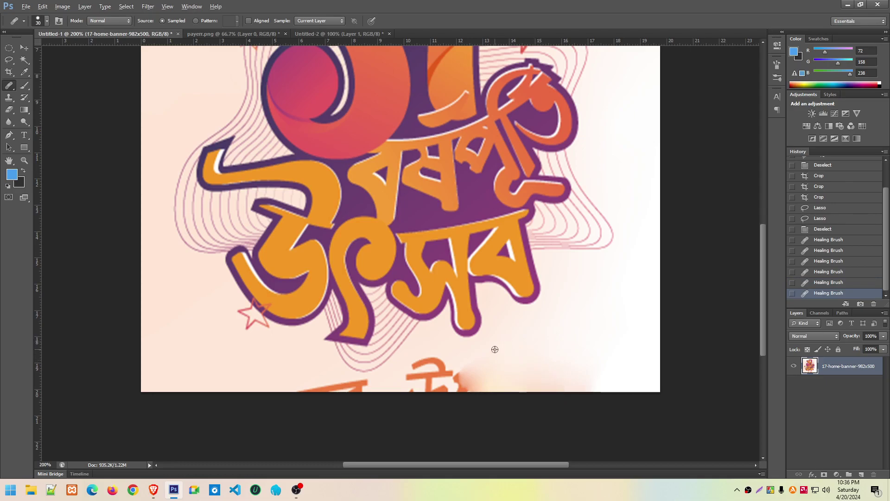
pyautogui.moveTo(477, 363); pyautogui.dragTo(508, 382)
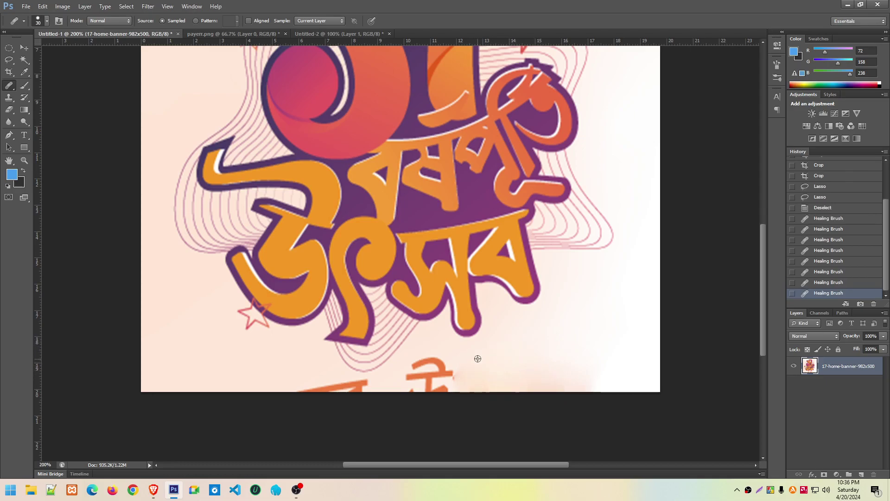
pyautogui.moveTo(433, 334); pyautogui.dragTo(432, 357)
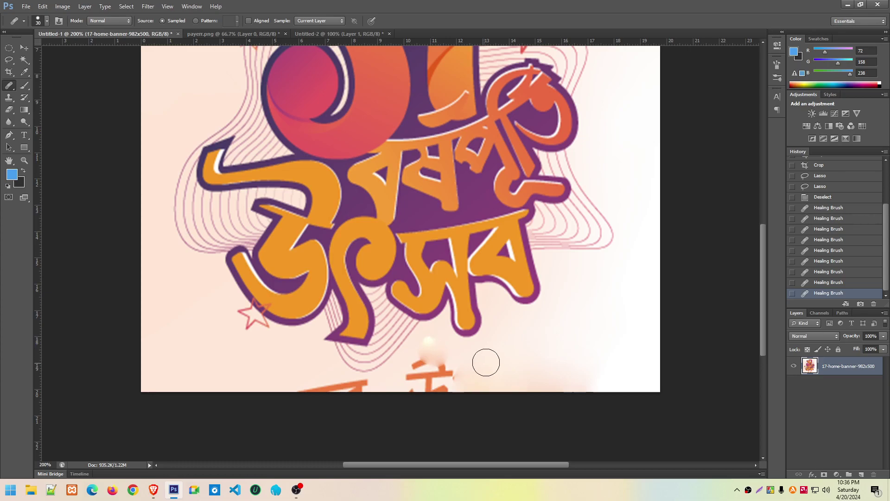
pyautogui.moveTo(469, 359)
pyautogui.mouseDown()
pyautogui.moveTo(469, 369)
pyautogui.moveTo(437, 368)
pyautogui.mouseUp()
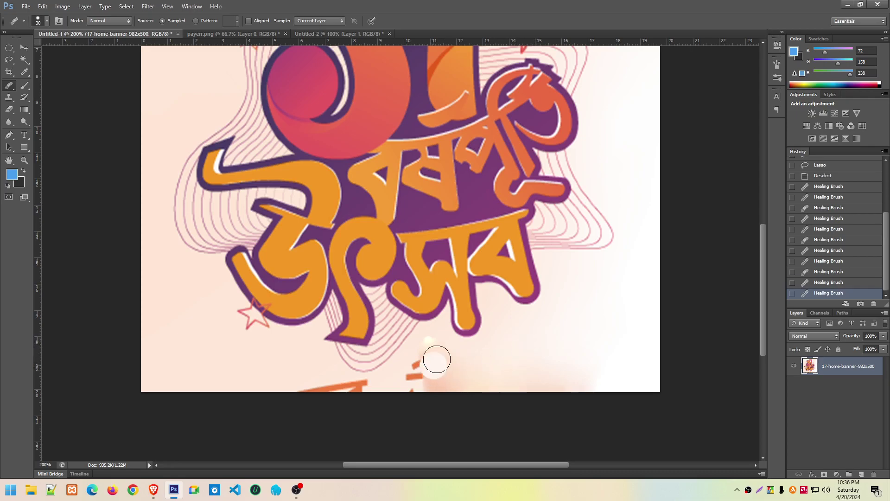
pyautogui.moveTo(437, 358); pyautogui.dragTo(480, 387)
pyautogui.keyDown('alt'); pyautogui.click(523, 342); pyautogui.keyUp('alt')
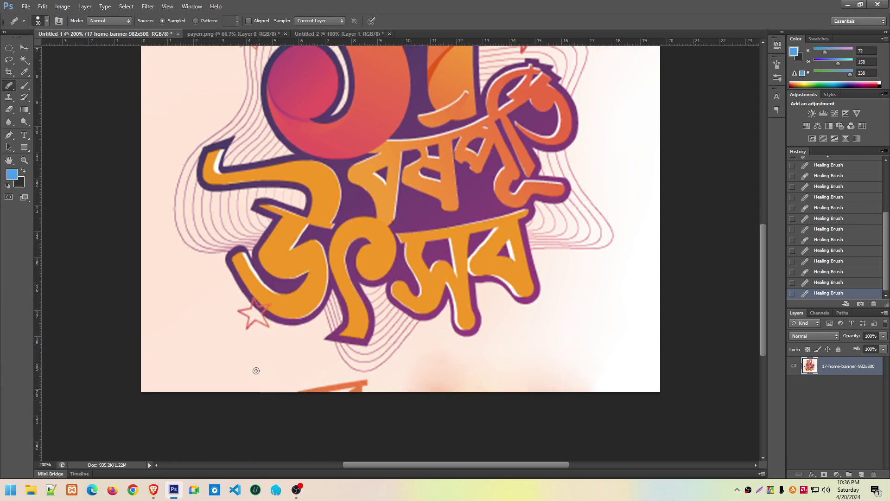
pyautogui.keyDown('alt'); pyautogui.click(220, 363); pyautogui.keyUp('alt')
pyautogui.moveTo(288, 388); pyautogui.dragTo(368, 389)
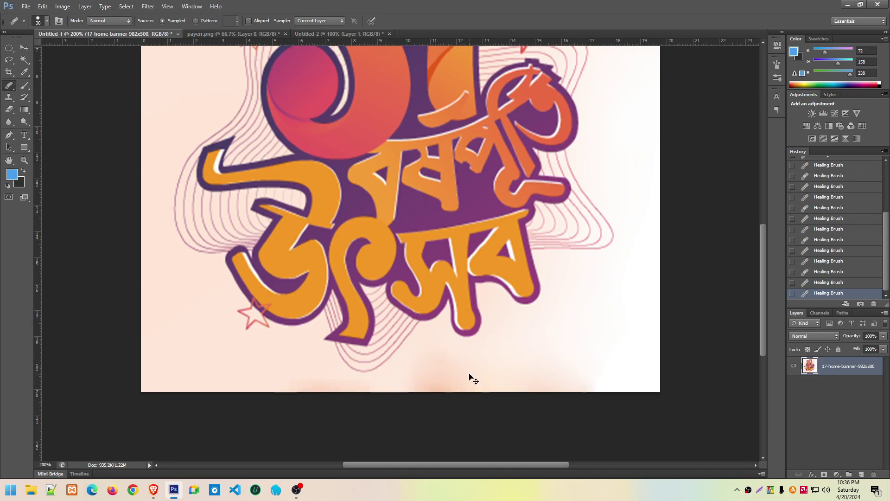
# Zoom out on the banner, then switch to the Google Meet call window in Brave
pyautogui.hotkey('ctrl', '-')
pyautogui.hotkey('ctrl', '-')
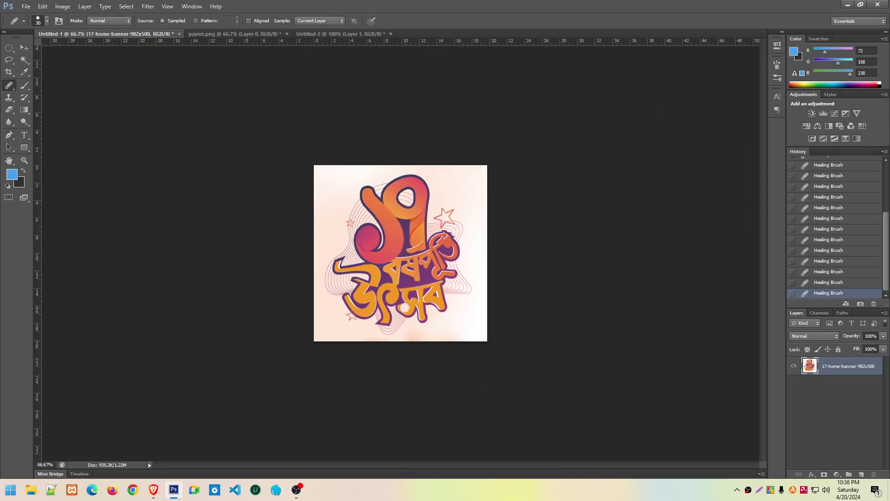
pyautogui.rightClick(10, 87)
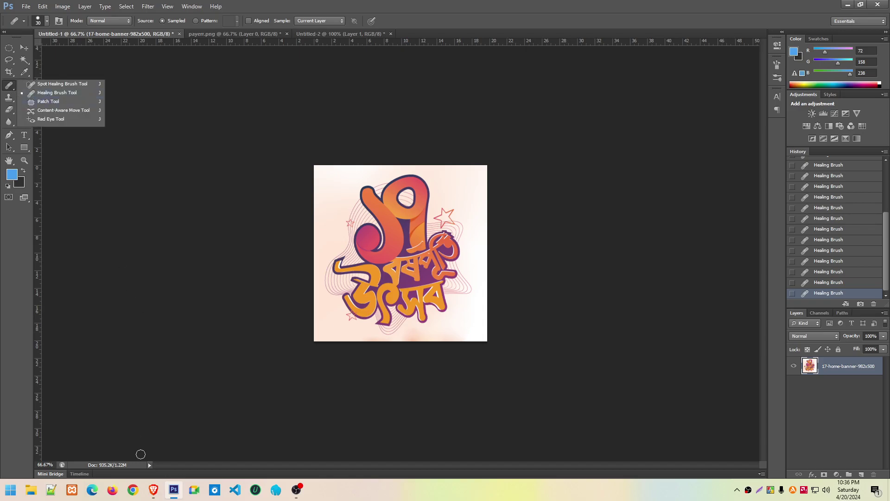
pyautogui.click(153, 489)
pyautogui.click(131, 455)
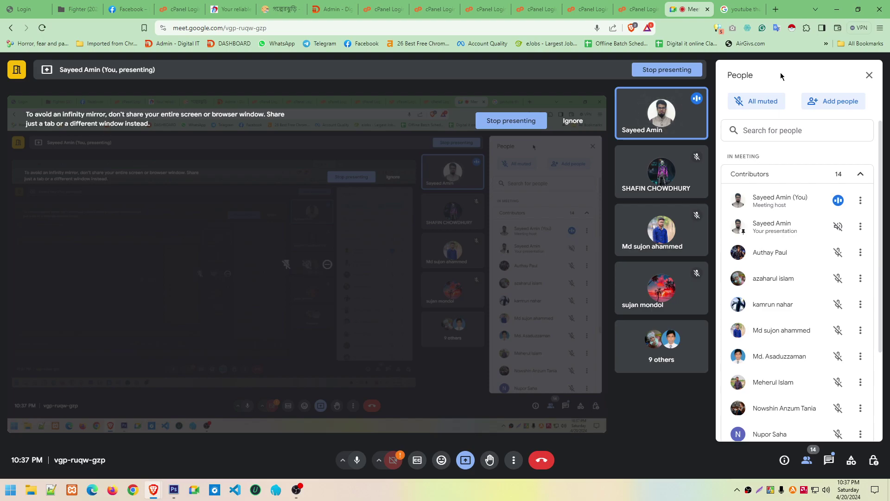
# Search Google in a new tab for 'man face with spot' and browse the image results
pyautogui.click(776, 9)
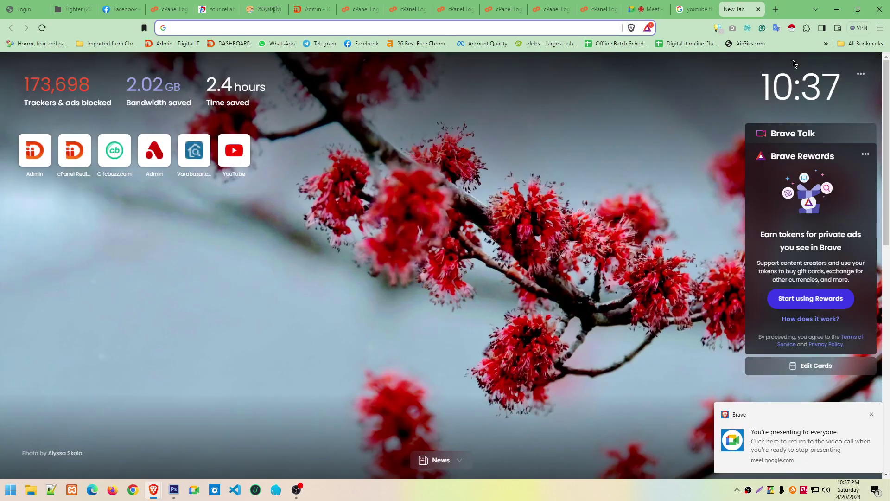
pyautogui.write('ma')
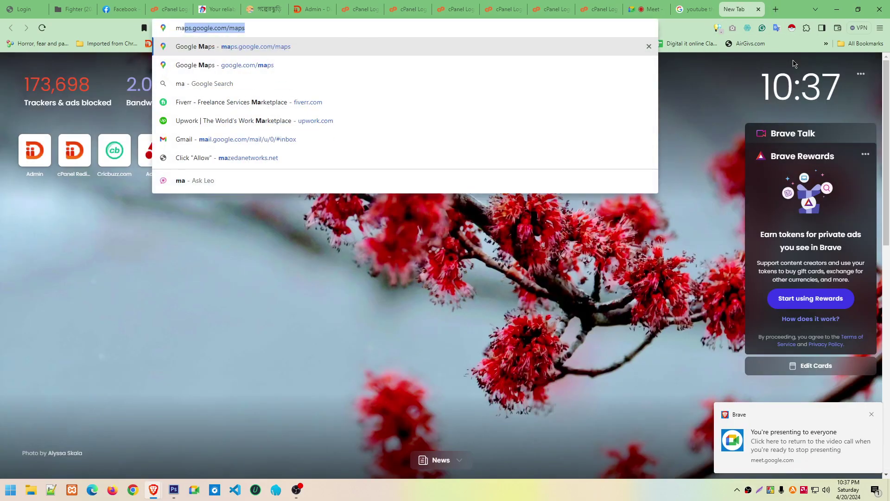
pyautogui.write('n face w')
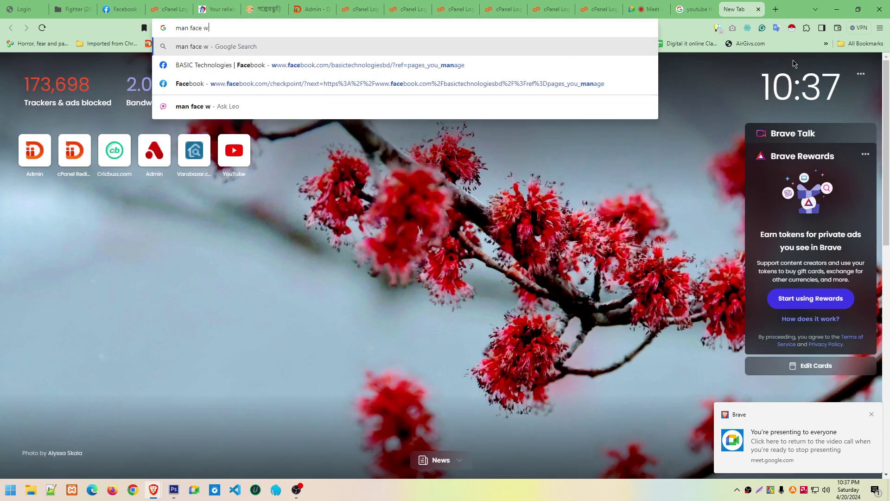
pyautogui.write('ith sp')
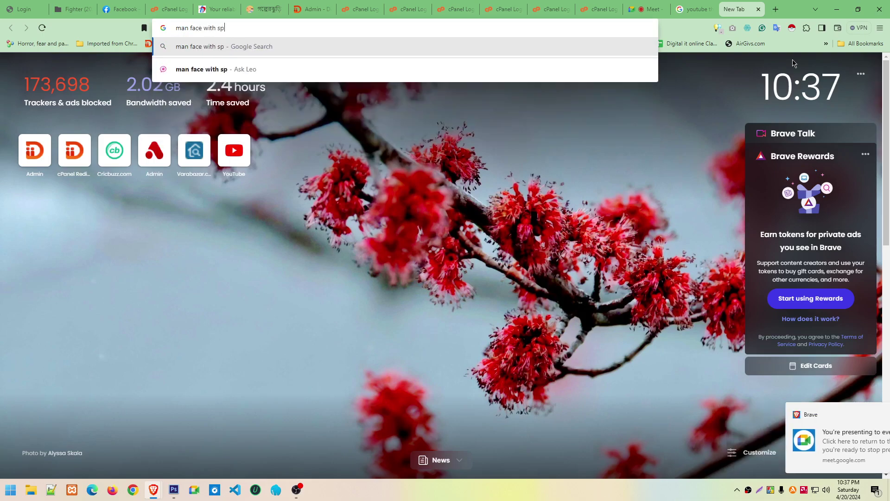
pyautogui.write('ot')
pyautogui.press('Return')
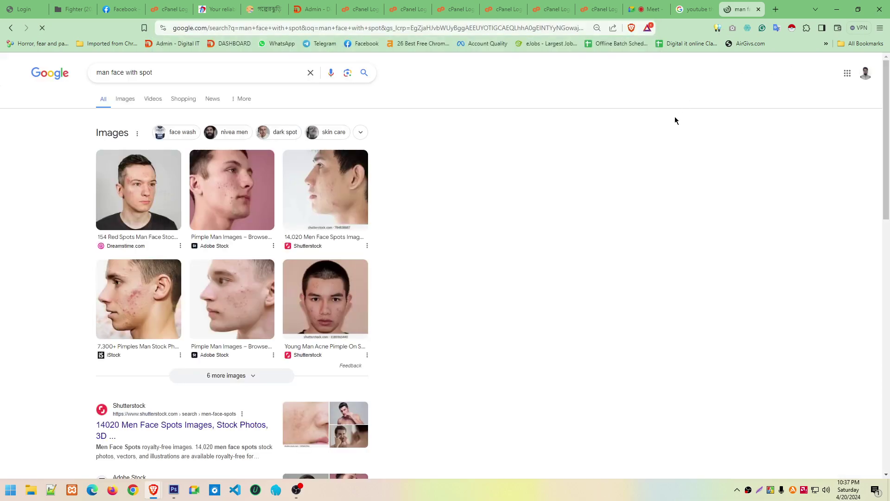
pyautogui.scroll(-3, 486, 190)
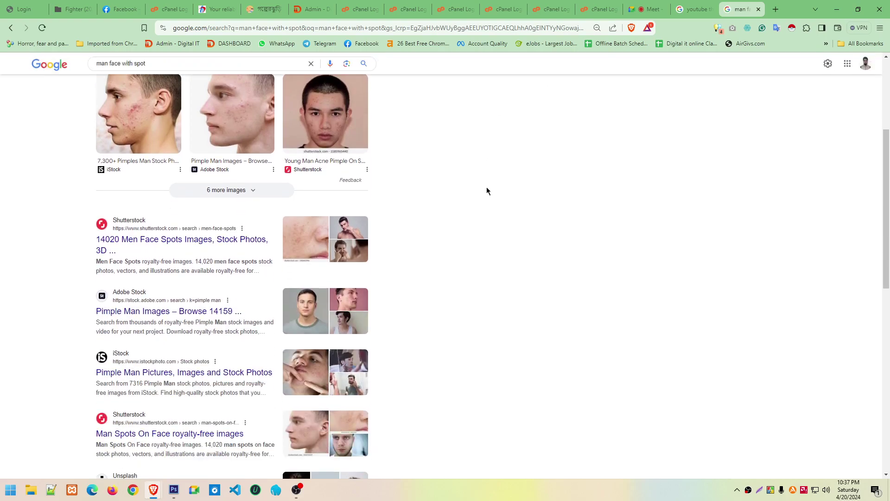
pyautogui.scroll(1, 486, 188)
pyautogui.scroll(2, 486, 188)
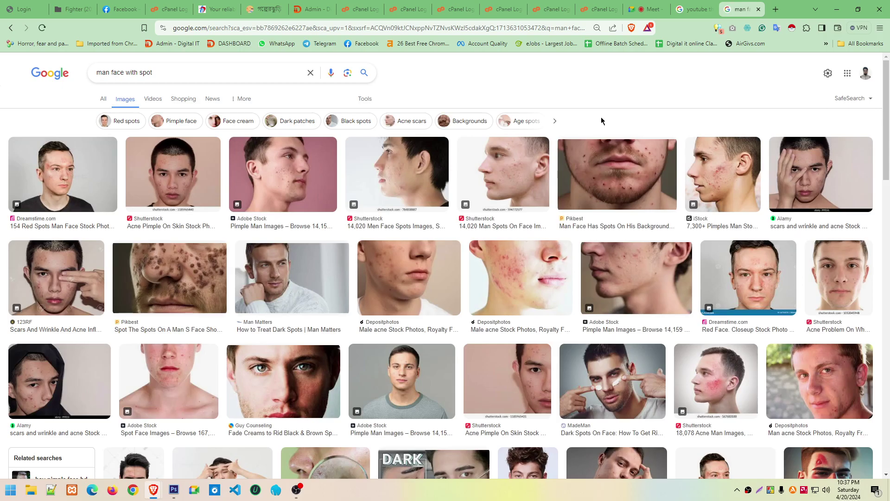
pyautogui.scroll(-4, 601, 120)
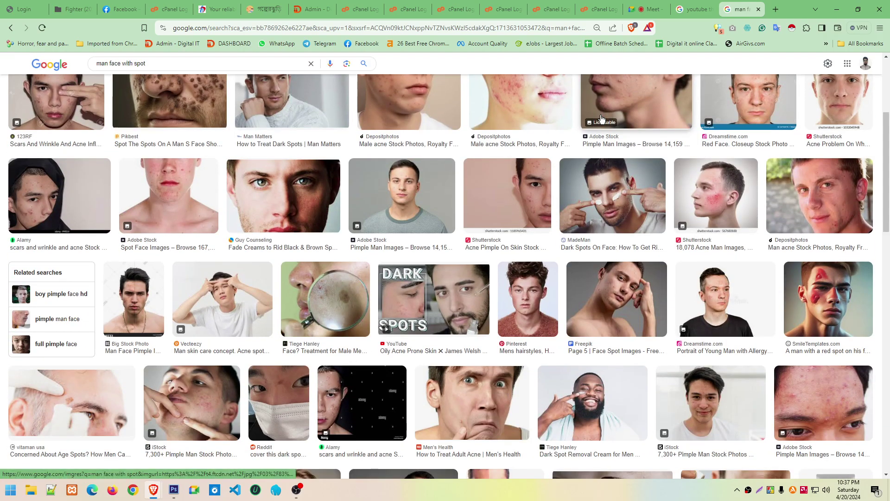
pyautogui.scroll(-4, 616, 167)
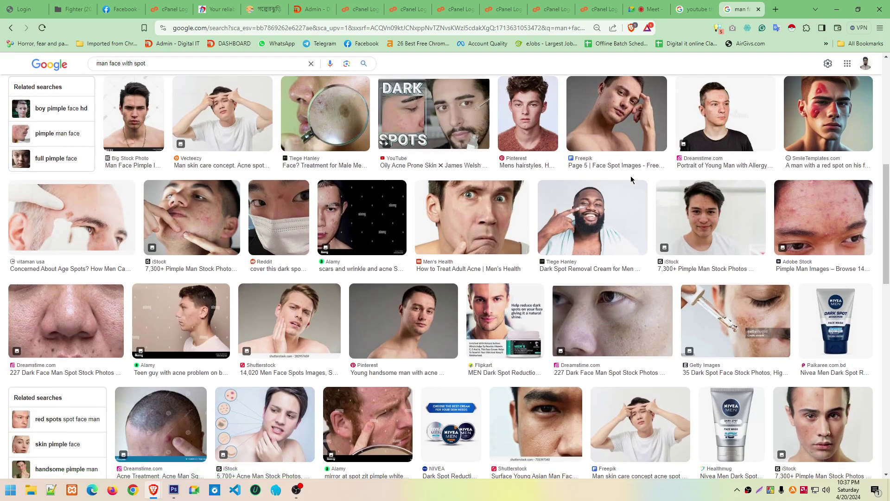
pyautogui.scroll(-1, 630, 178)
pyautogui.scroll(-2, 630, 178)
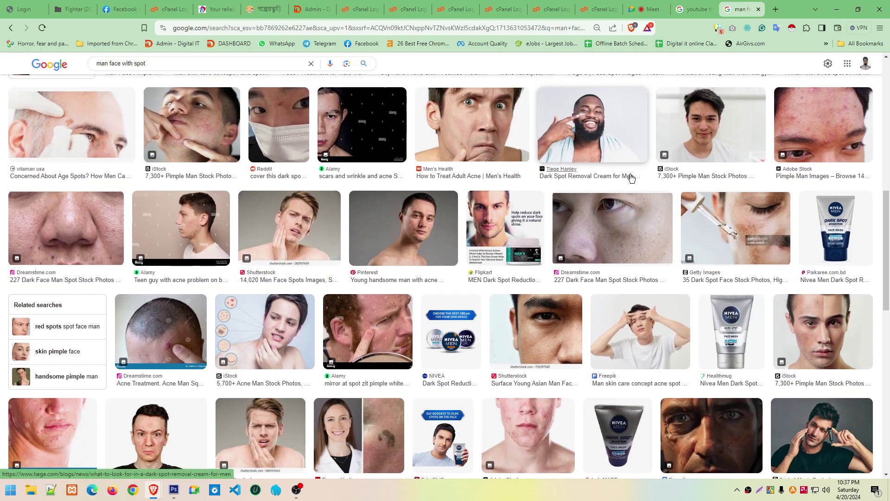
pyautogui.scroll(-1, 630, 178)
pyautogui.scroll(-1, 631, 177)
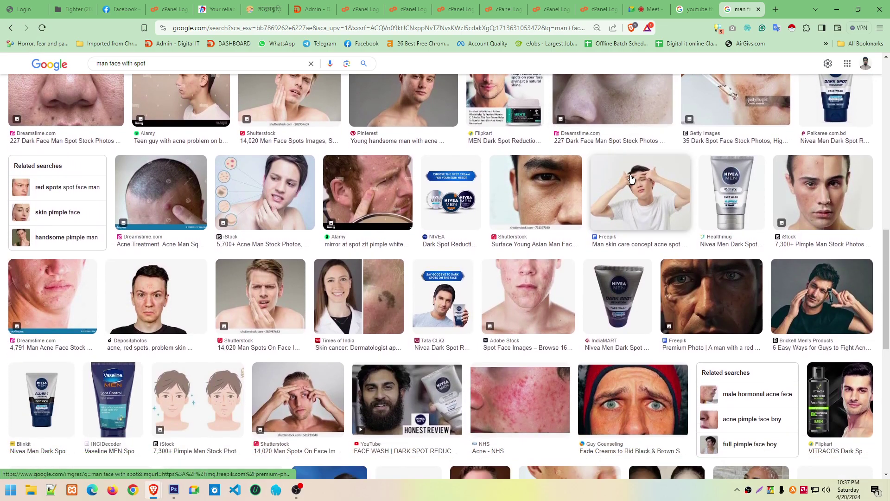
pyautogui.scroll(-5, 630, 177)
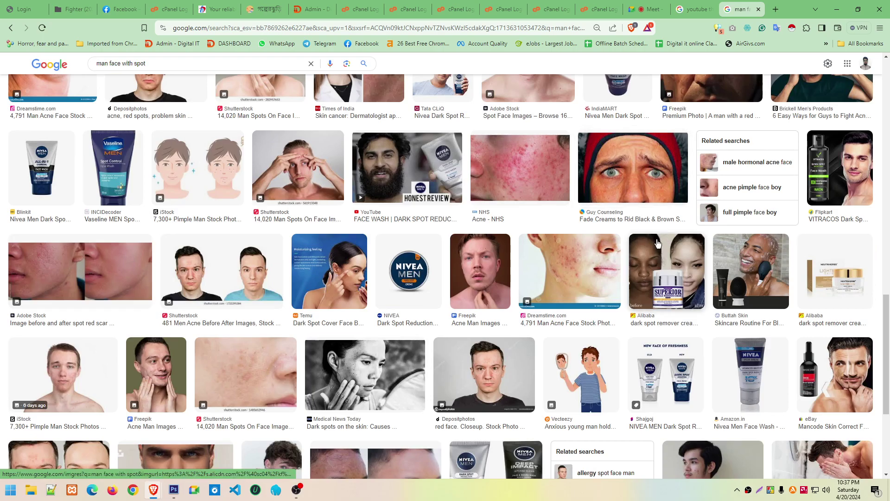
pyautogui.scroll(-3, 659, 240)
pyautogui.scroll(-4, 658, 240)
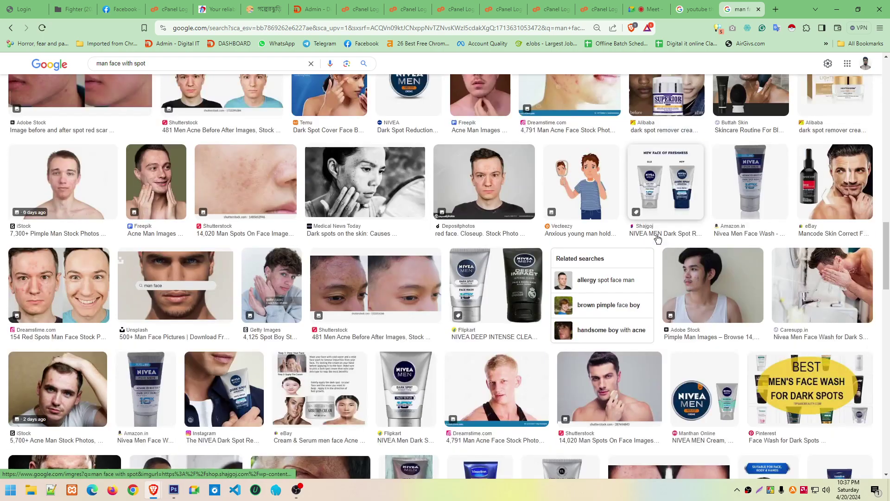
pyautogui.scroll(-4, 658, 239)
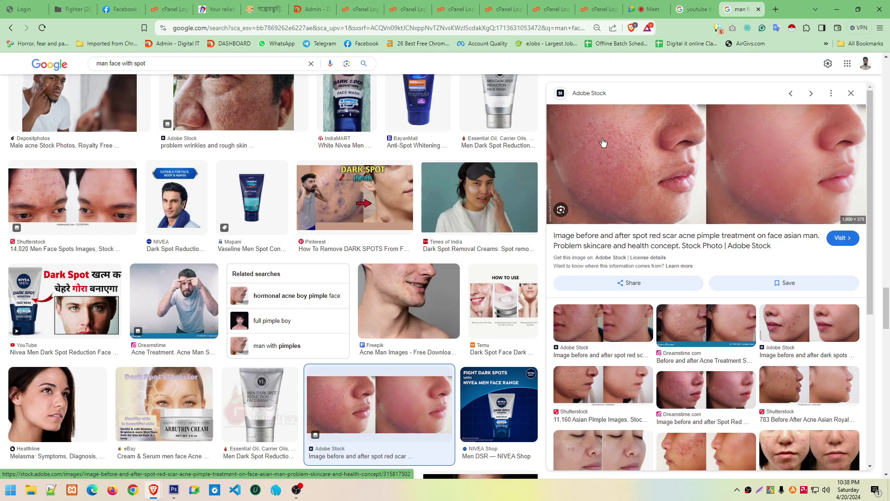
# Preview the Healthline melasma image from the results
pyautogui.click(78, 398)
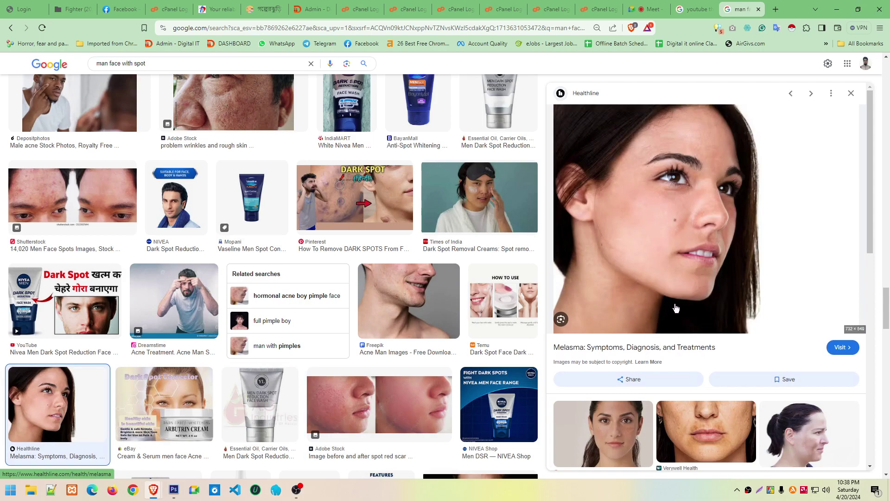
pyautogui.scroll(-3, 675, 308)
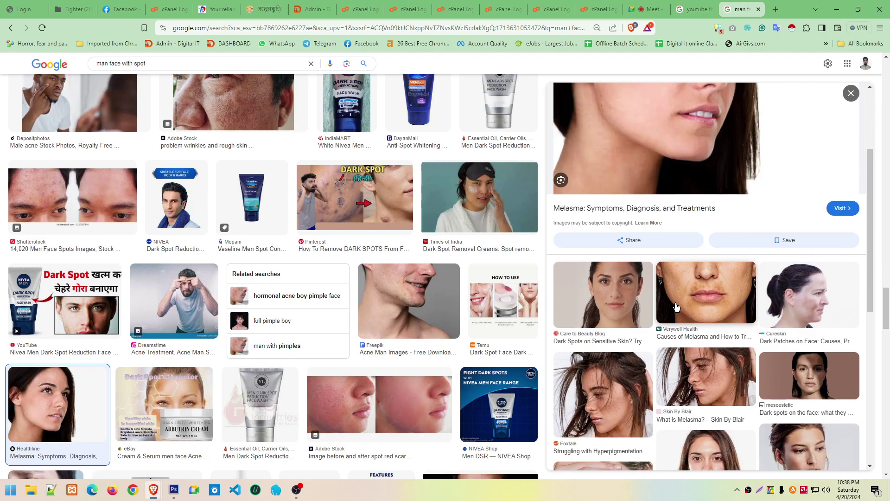
pyautogui.scroll(-3, 676, 307)
pyautogui.scroll(5, 676, 306)
# Copy the Healthline portrait, paste it into Untitled-2 as a new layer, and move it left
pyautogui.moveTo(791, 7); pyautogui.dragTo(707, 27)
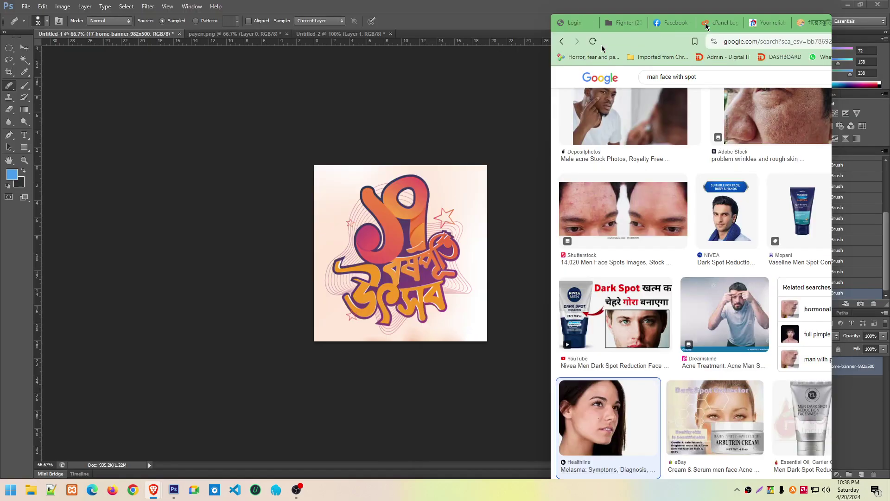
pyautogui.rightClick(459, 228)
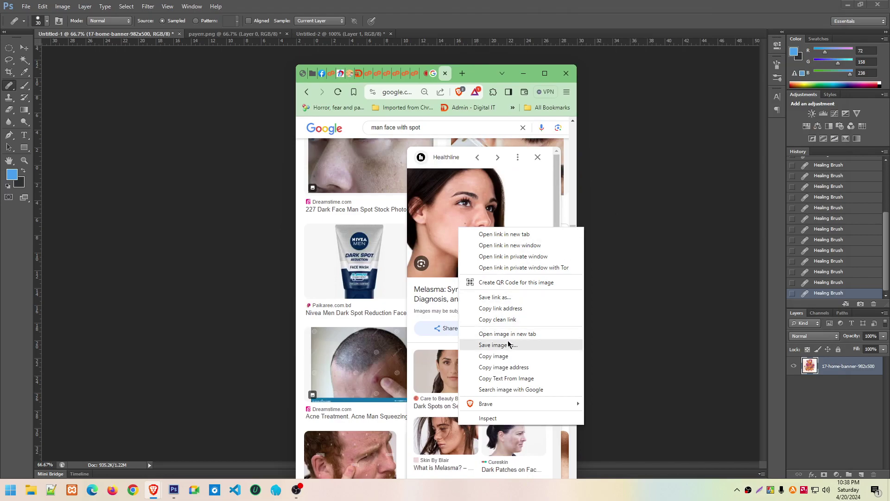
pyautogui.click(496, 356)
pyautogui.click(632, 252)
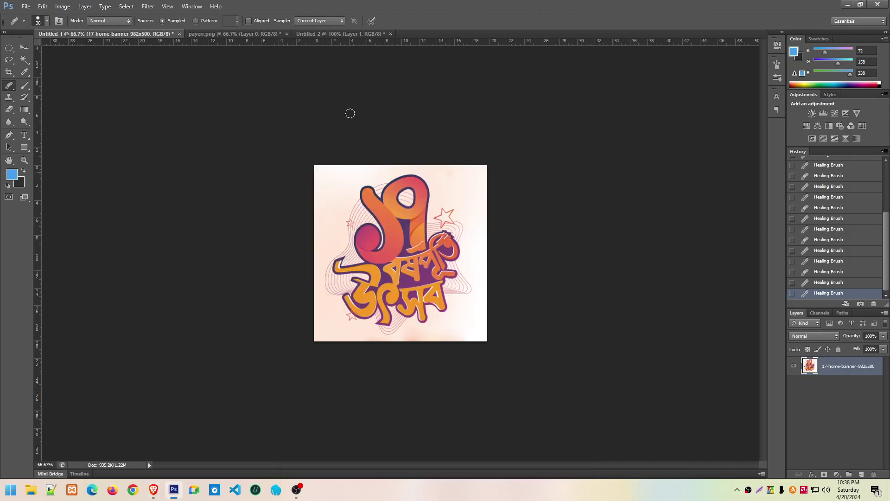
pyautogui.click(315, 33)
pyautogui.hotkey('ctrl', 'v')
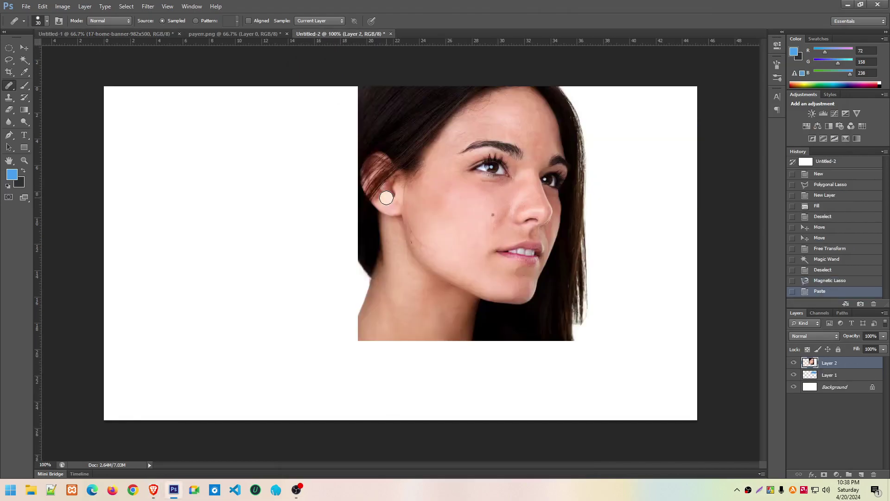
pyautogui.click(24, 47)
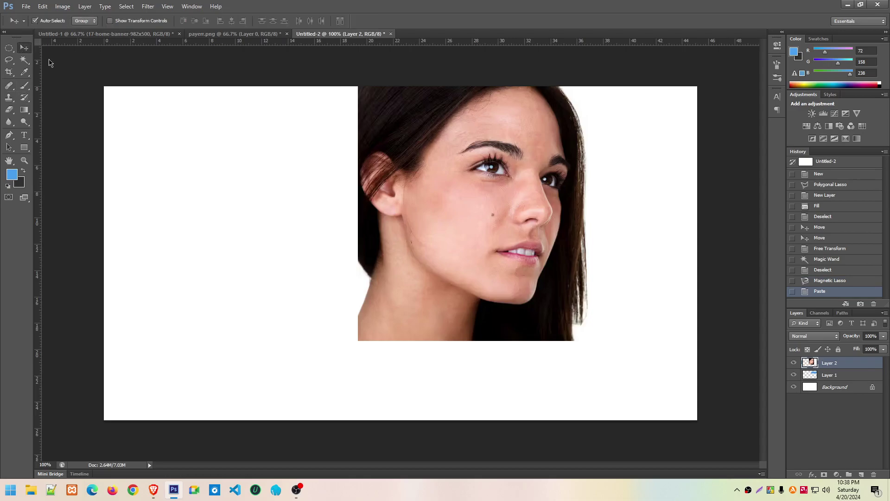
pyautogui.moveTo(439, 195)
pyautogui.mouseDown()
pyautogui.moveTo(228, 224)
pyautogui.moveTo(218, 242)
pyautogui.moveTo(431, 241)
pyautogui.moveTo(222, 137)
pyautogui.moveTo(411, 277)
pyautogui.moveTo(342, 135)
pyautogui.mouseUp()
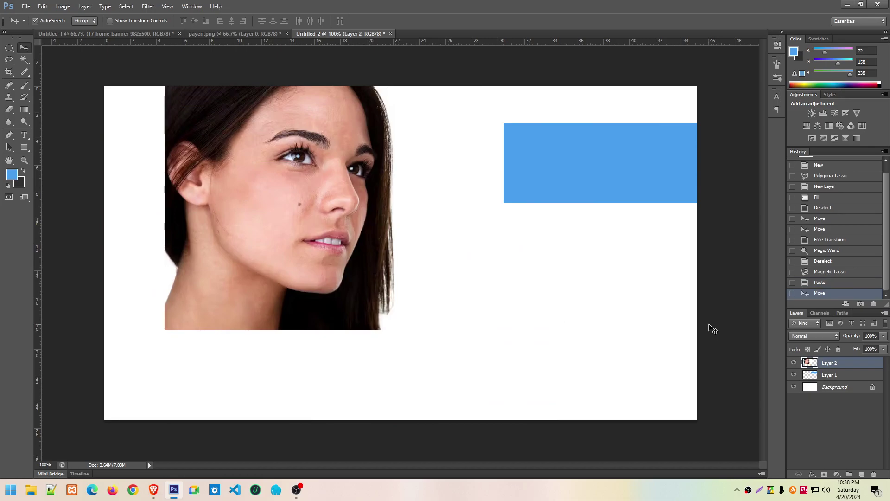
pyautogui.click(793, 363)
# Try cloning skin over the cheek mole, then undo both clone stamp strokes in History
pyautogui.click(9, 97)
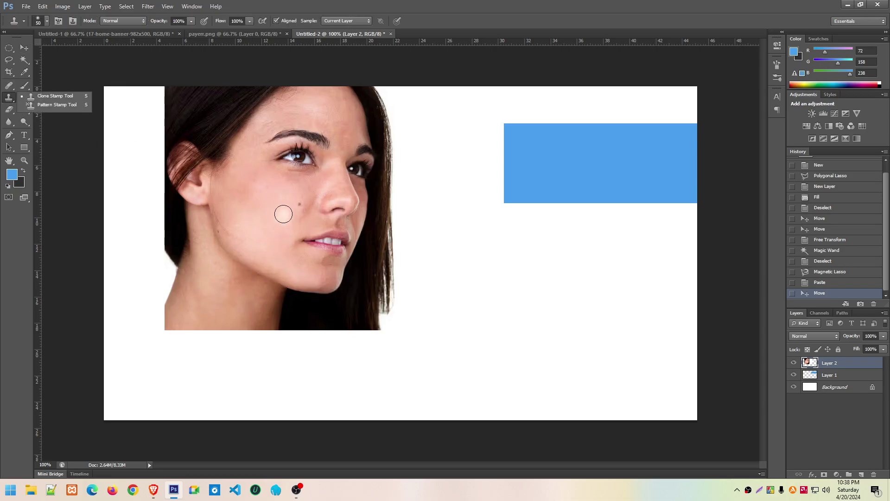
pyautogui.keyDown('alt'); pyautogui.click(276, 210); pyautogui.keyUp('alt')
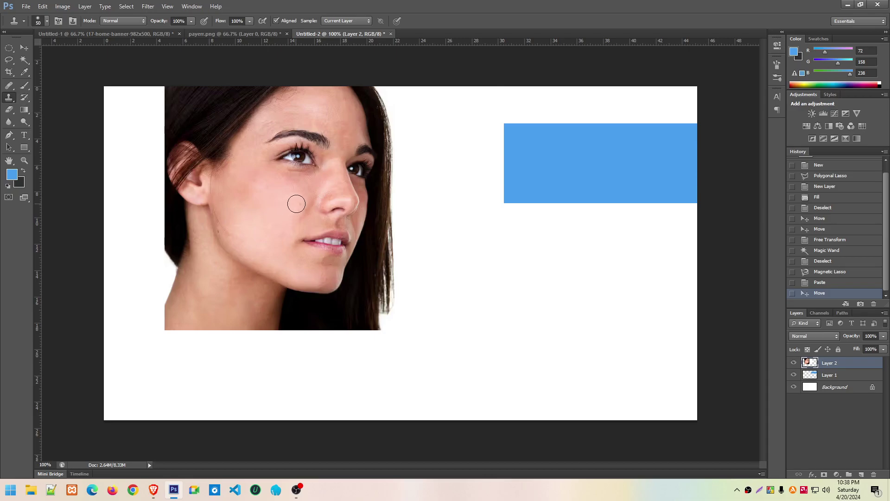
pyautogui.click(297, 205)
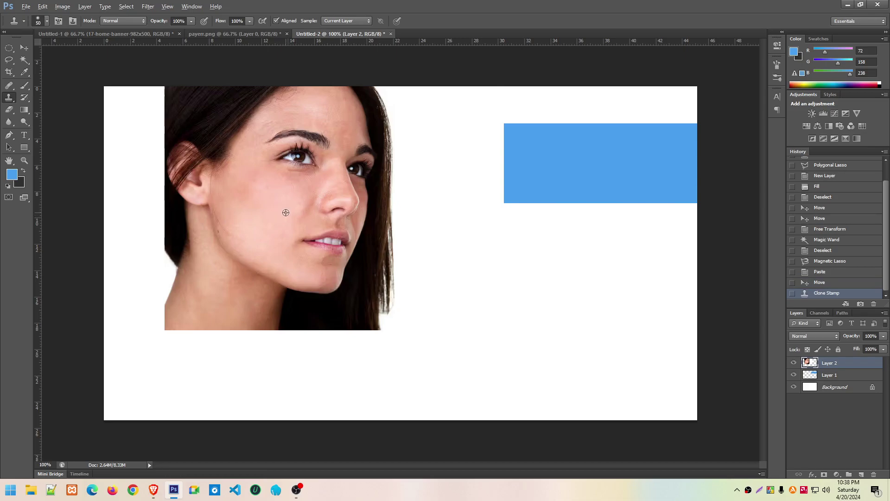
pyautogui.click(295, 201)
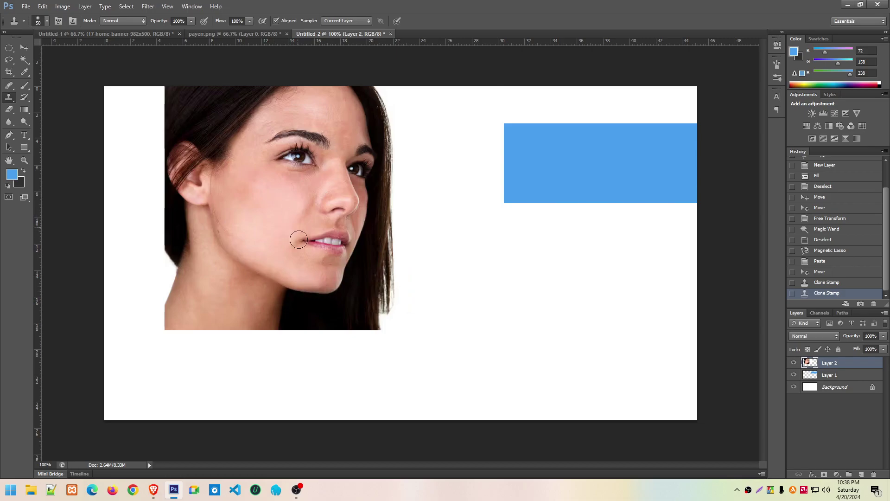
pyautogui.hotkey('ctrl', '+')
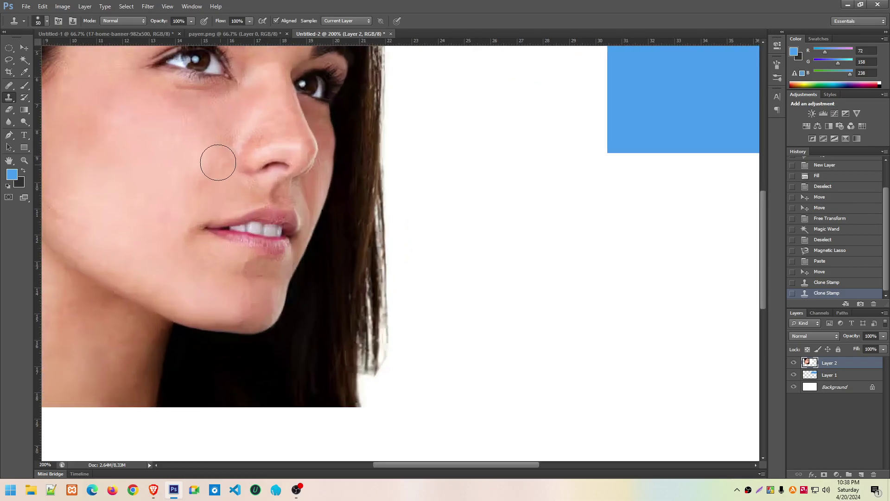
pyautogui.hotkey('ctrl', '-')
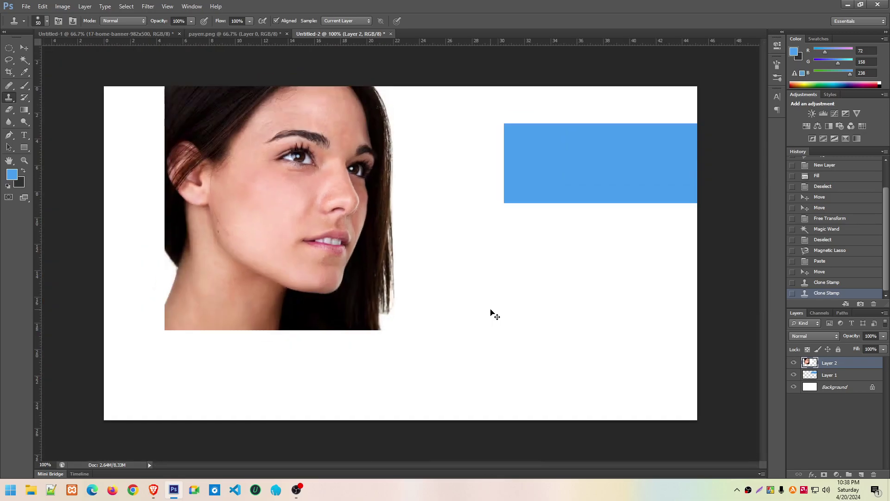
pyautogui.click(834, 276)
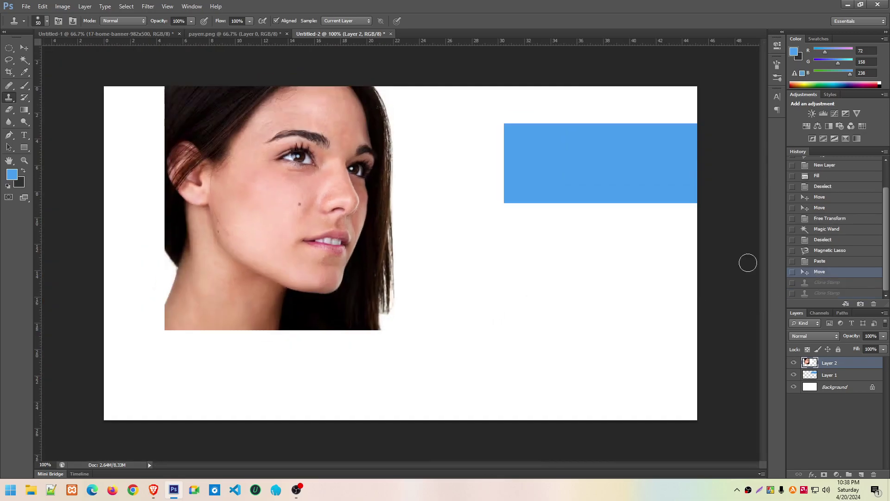
# Switch to the Healing Brush and heal the mole on the woman's cheek
pyautogui.click(9, 87)
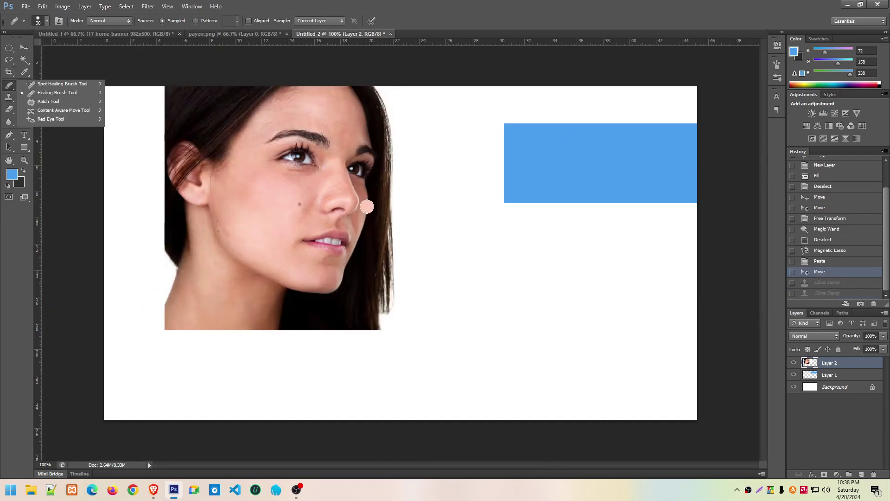
pyautogui.keyDown('alt'); pyautogui.click(287, 211); pyautogui.keyUp('alt')
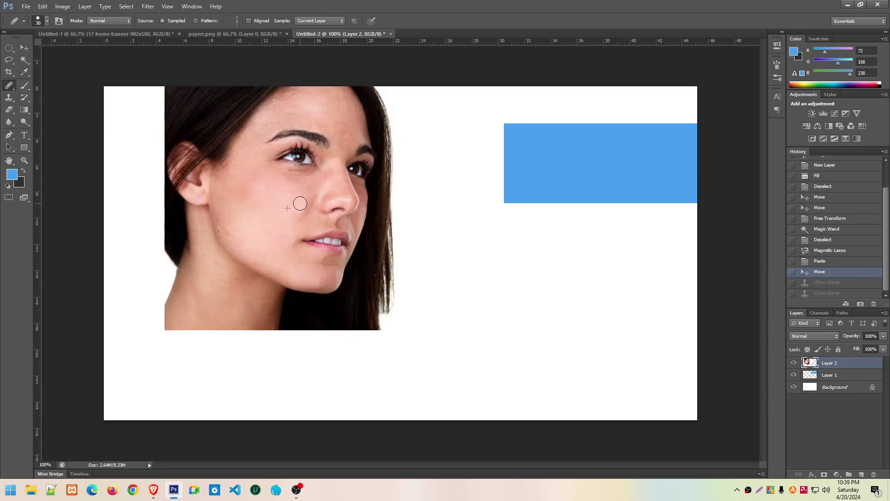
pyautogui.click(299, 204)
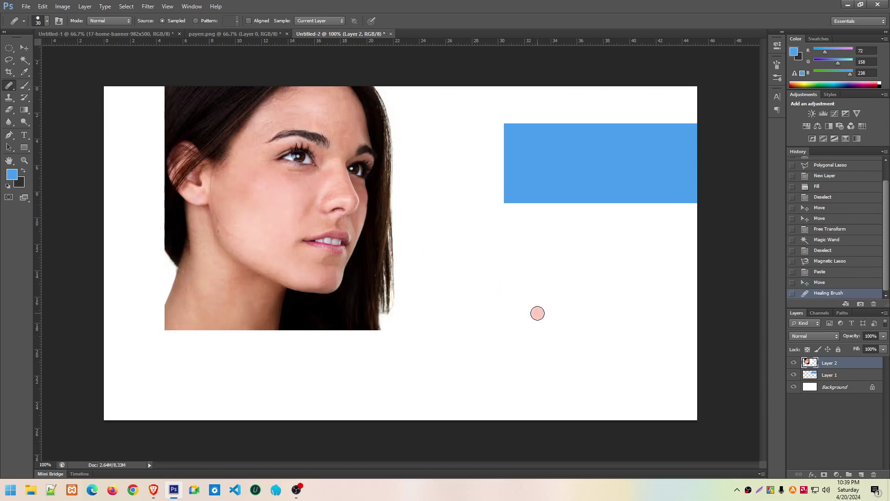
pyautogui.hotkey('ctrl', '+')
pyautogui.hotkey('ctrl', '+')
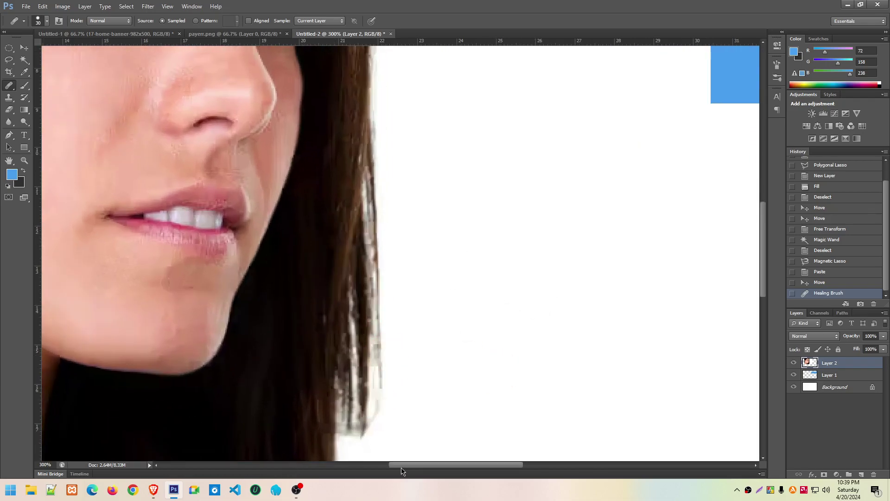
pyautogui.moveTo(401, 469); pyautogui.dragTo(325, 468)
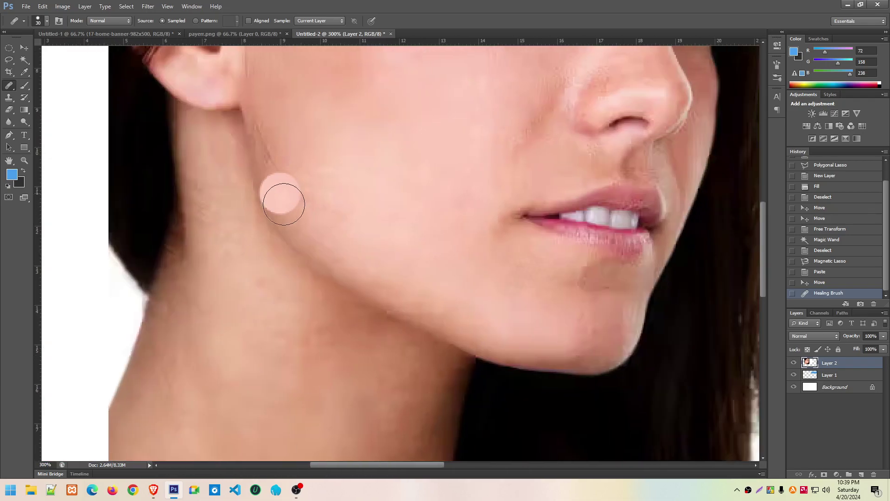
pyautogui.scroll(3, 461, 296)
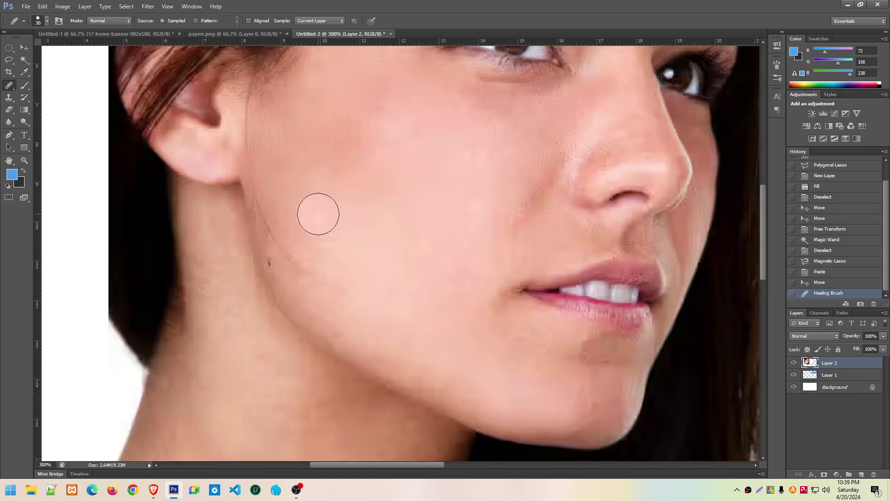
# Sample clear skin and heal the cheek from ear down to the jaw and chin
pyautogui.keyDown('alt'); pyautogui.click(313, 182); pyautogui.keyUp('alt')
pyautogui.moveTo(276, 185)
pyautogui.mouseDown()
pyautogui.moveTo(323, 282)
pyautogui.moveTo(343, 297)
pyautogui.mouseUp()
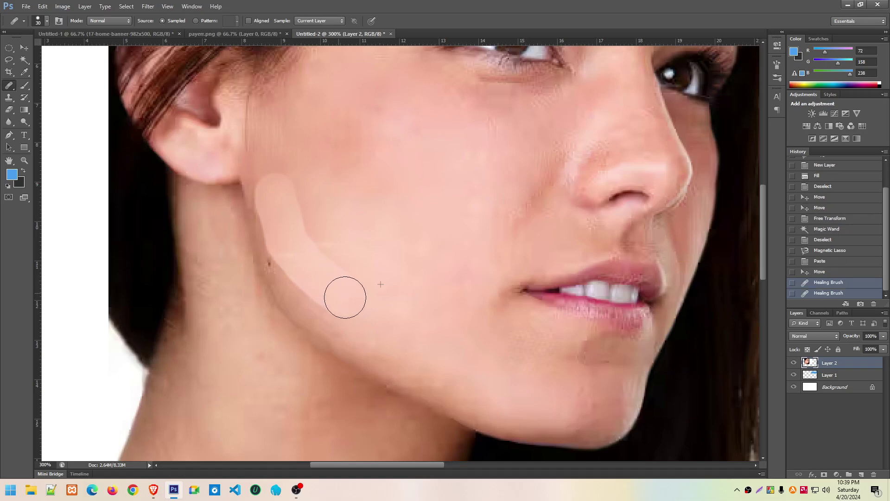
pyautogui.moveTo(297, 188); pyautogui.dragTo(292, 257)
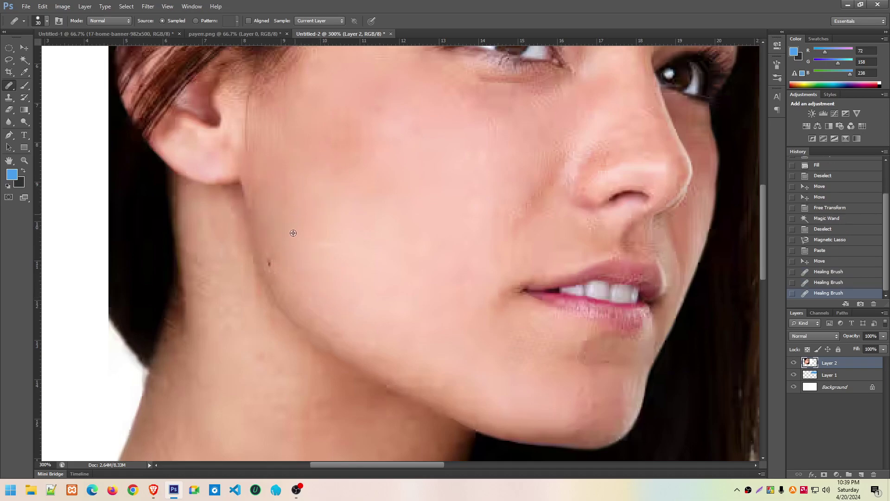
pyautogui.moveTo(292, 265)
pyautogui.mouseDown()
pyautogui.moveTo(318, 299)
pyautogui.moveTo(448, 378)
pyautogui.moveTo(461, 329)
pyautogui.mouseUp()
pyautogui.hotkey('ctrl', '-')
pyautogui.hotkey('ctrl', '-')
pyautogui.hotkey('ctrl', '-')
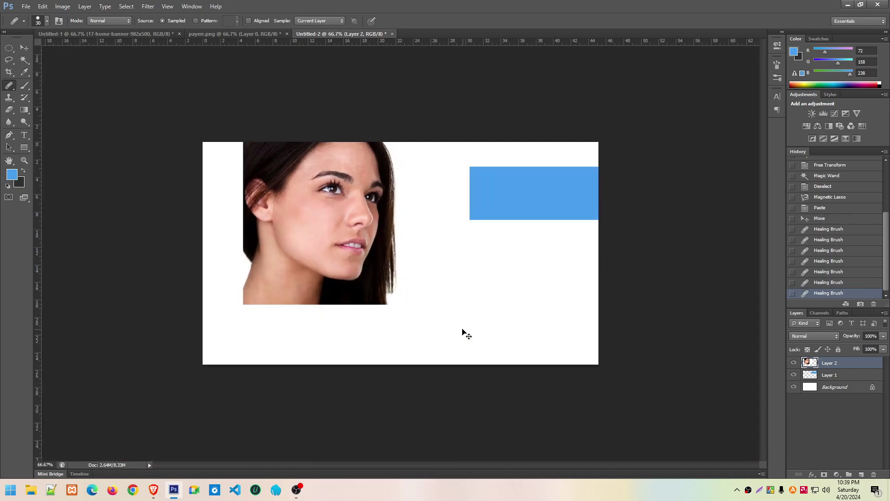
pyautogui.click(344, 284)
pyautogui.click(848, 5)
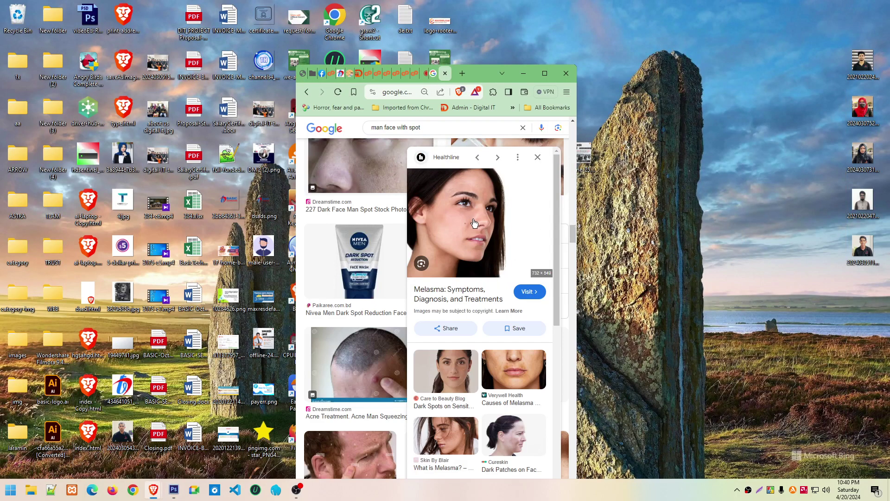
pyautogui.click(544, 74)
pyautogui.scroll(-3, 433, 318)
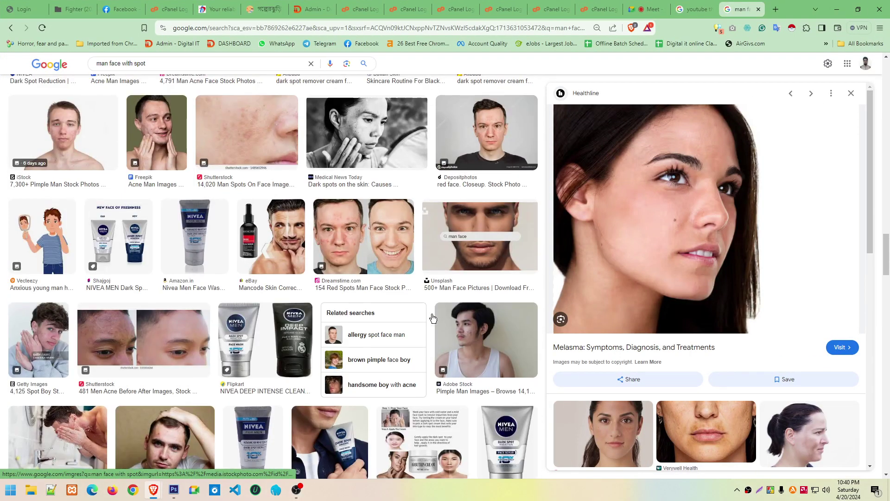
pyautogui.scroll(-2, 433, 317)
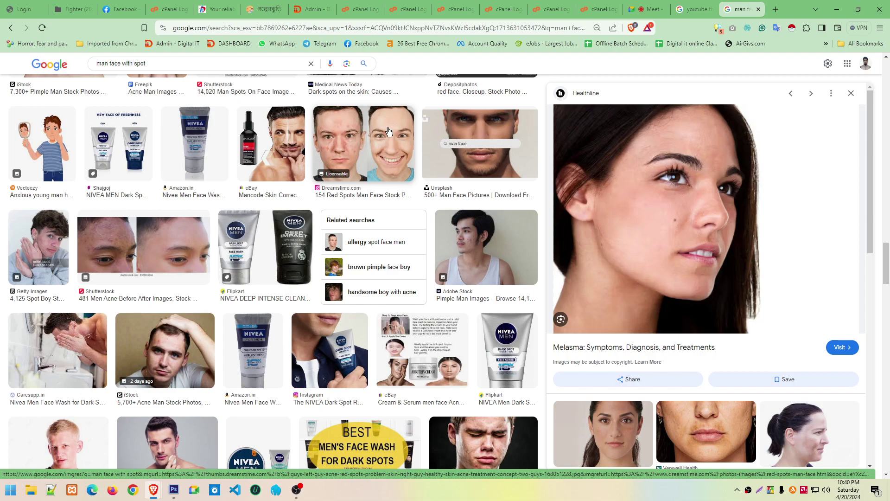
pyautogui.click(836, 7)
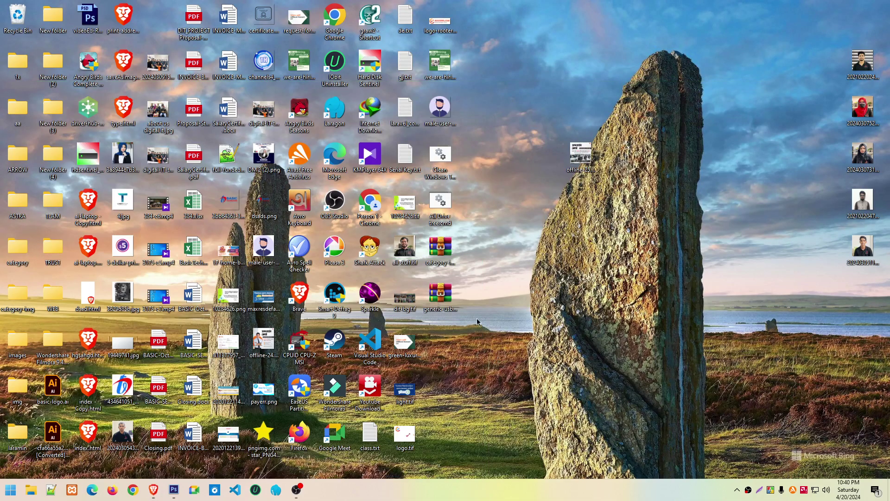
pyautogui.click(174, 494)
pyautogui.moveTo(348, 213); pyautogui.dragTo(420, 249)
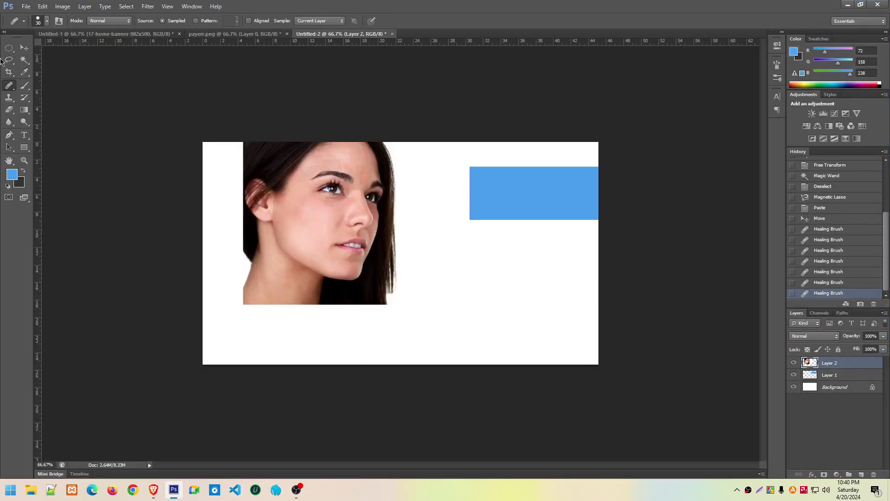
# Move Layer 2 left, Alt-drag a Layer 2 copy to the right, and align both portraits
pyautogui.click(25, 48)
pyautogui.moveTo(298, 233); pyautogui.dragTo(260, 238)
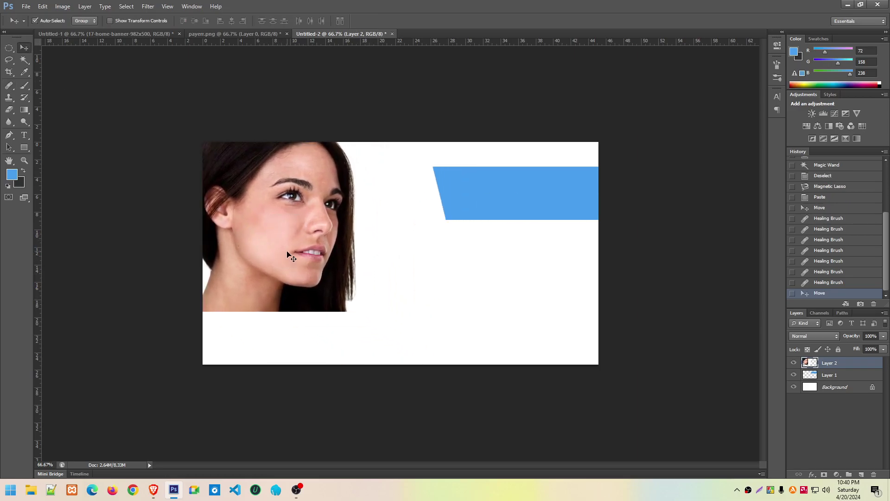
pyautogui.press('alt')
pyautogui.moveTo(255, 223); pyautogui.dragTo(454, 247)
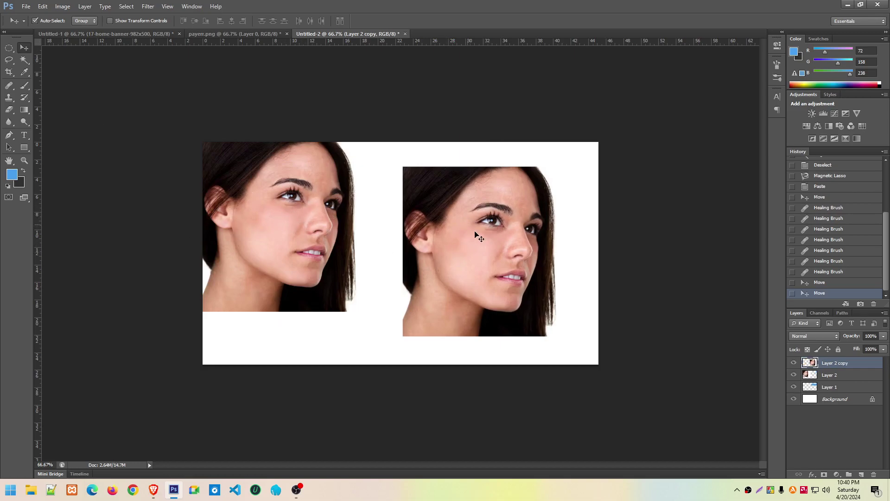
pyautogui.moveTo(473, 240); pyautogui.dragTo(483, 228)
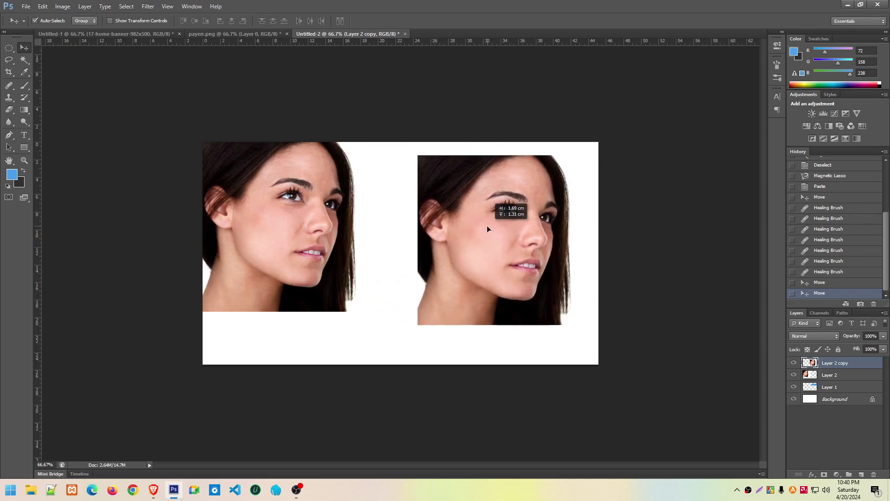
pyautogui.moveTo(284, 220)
pyautogui.mouseDown()
pyautogui.moveTo(301, 243)
pyautogui.moveTo(281, 208)
pyautogui.mouseUp()
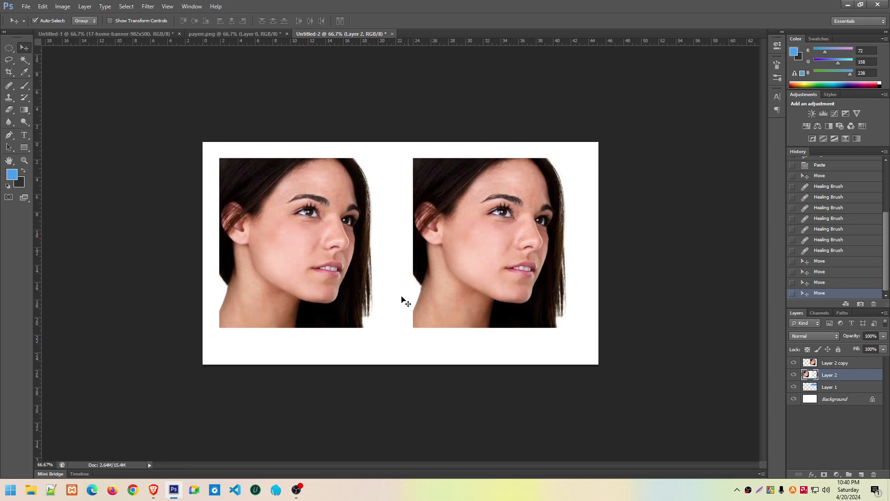
pyautogui.moveTo(153, 490)
pyautogui.click(141, 444)
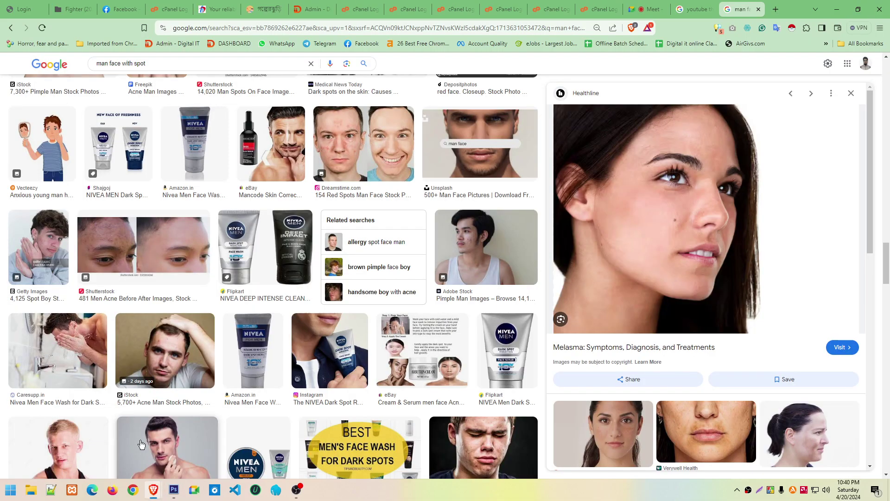
pyautogui.click(640, 4)
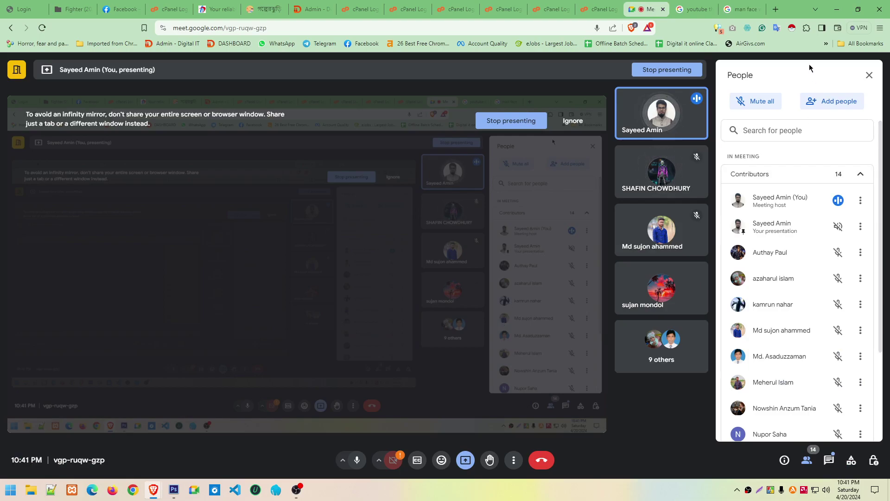
pyautogui.click(839, 11)
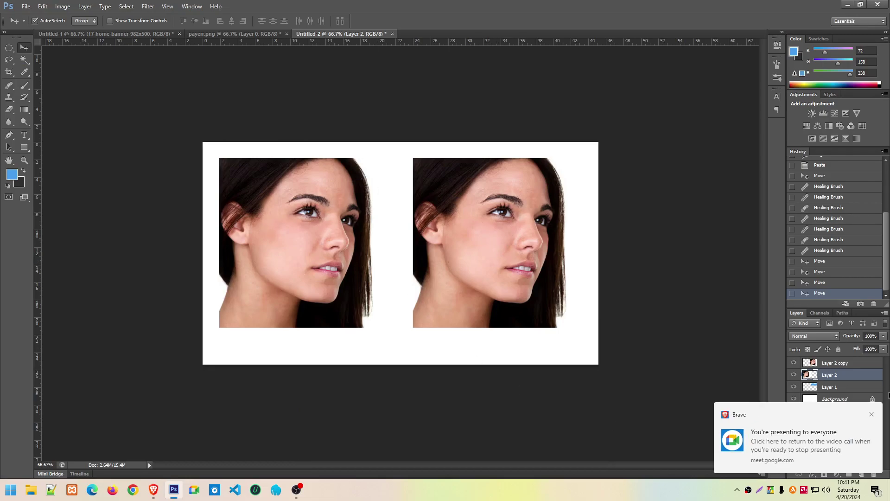
# Hide Layer 2, Layer 2 copy and Layer 1, leaving only the white Background selected
pyautogui.click(871, 415)
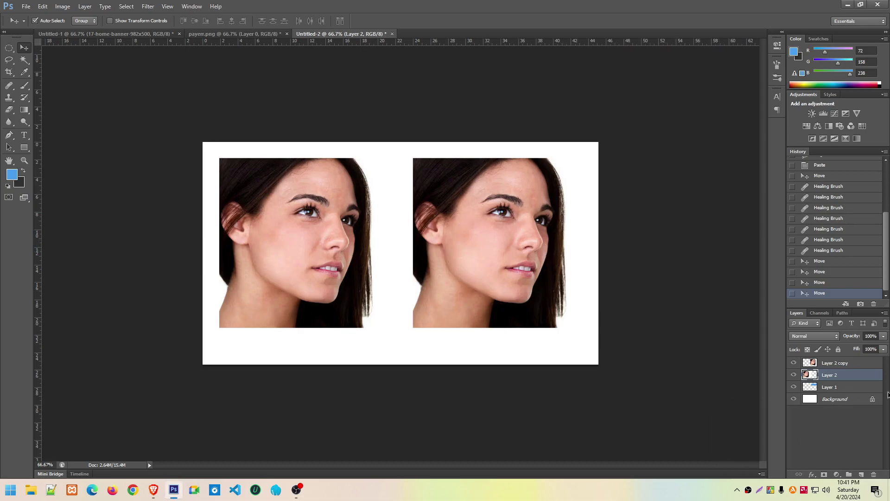
pyautogui.click(794, 375)
pyautogui.click(794, 387)
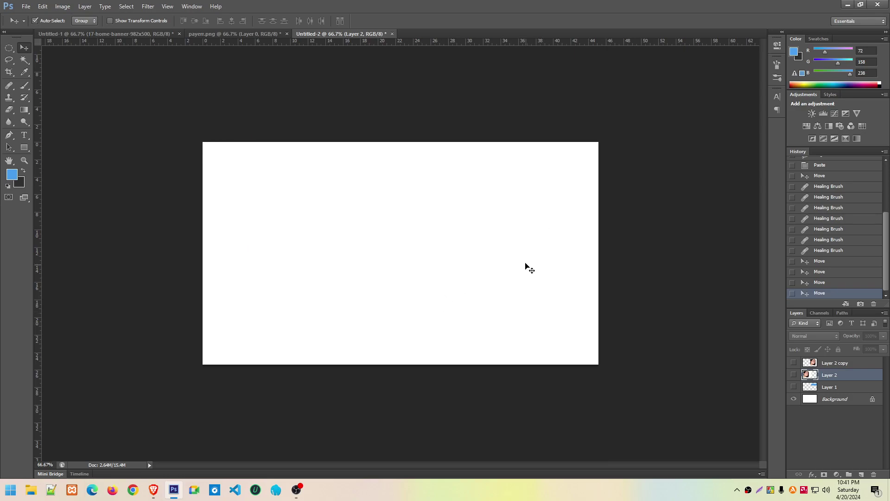
pyautogui.click(844, 400)
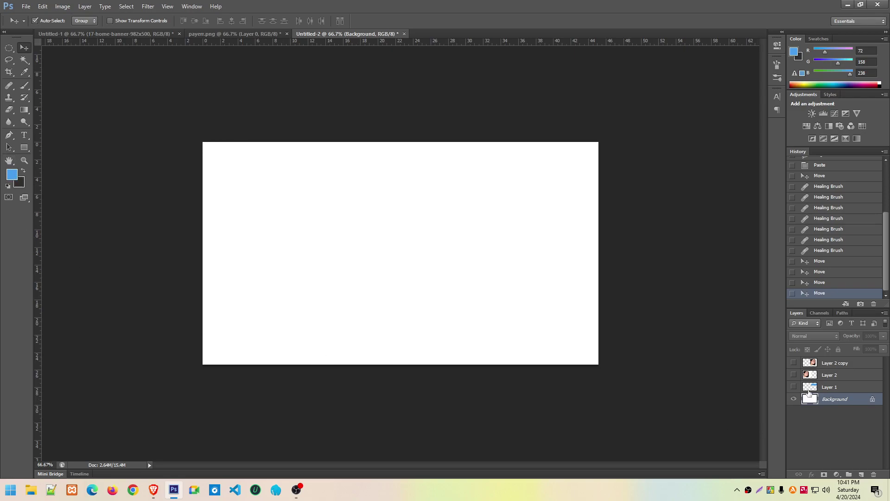
# Convert the locked Background into an ordinary unlocked layer named Layer 0
pyautogui.doubleClick(858, 401)
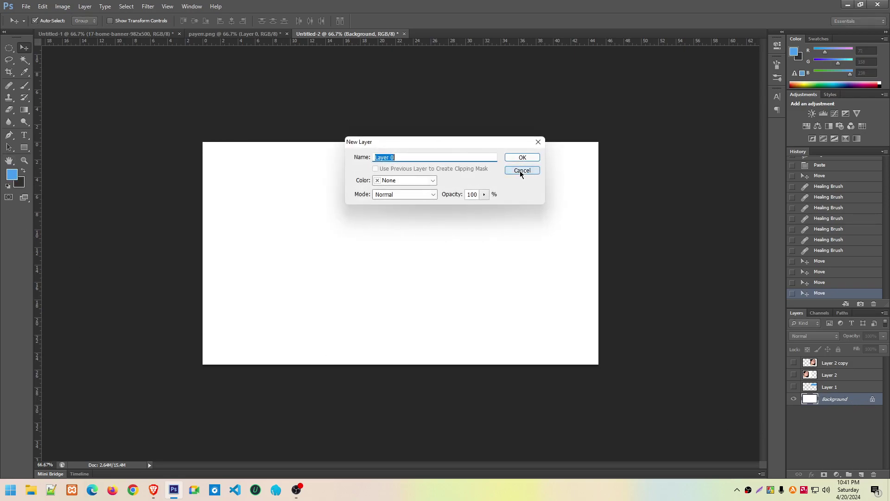
pyautogui.click(521, 157)
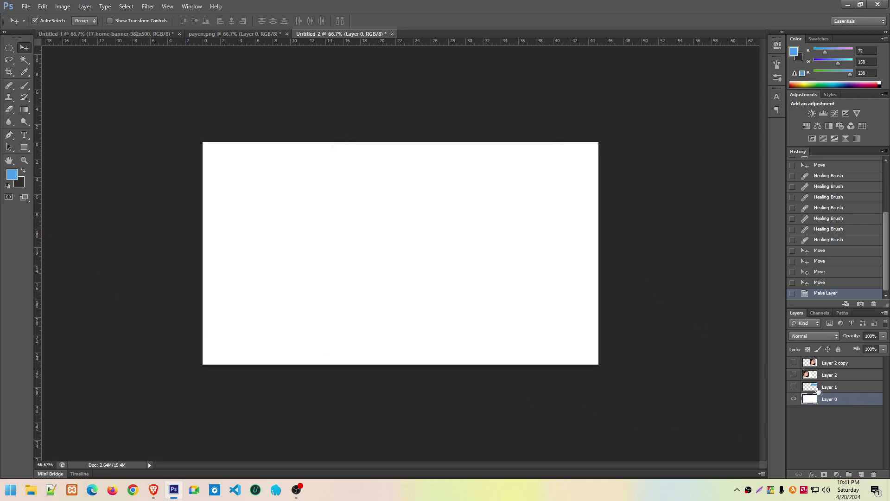
pyautogui.doubleClick(855, 400)
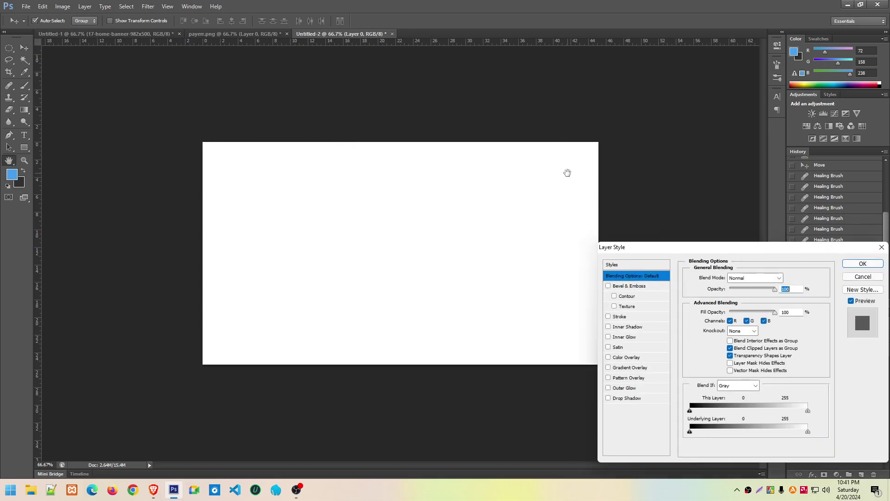
pyautogui.click(862, 277)
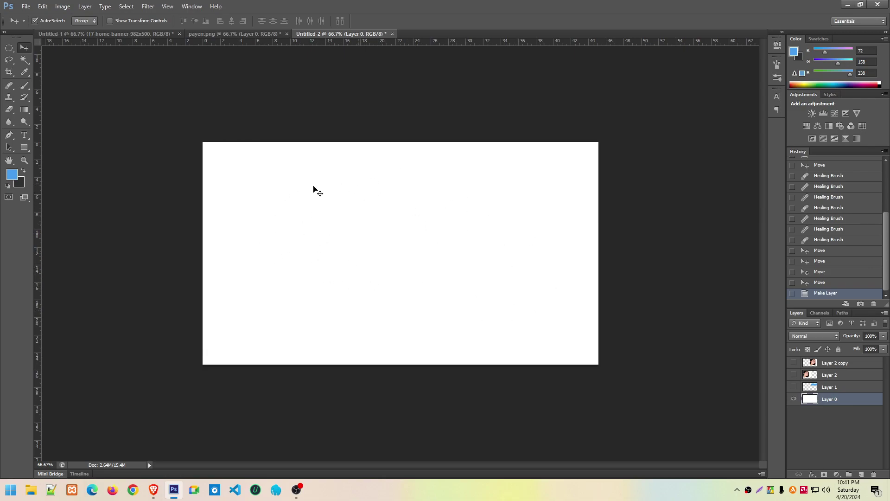
# Set the foreground colour to dark green 2b8122
pyautogui.click(12, 174)
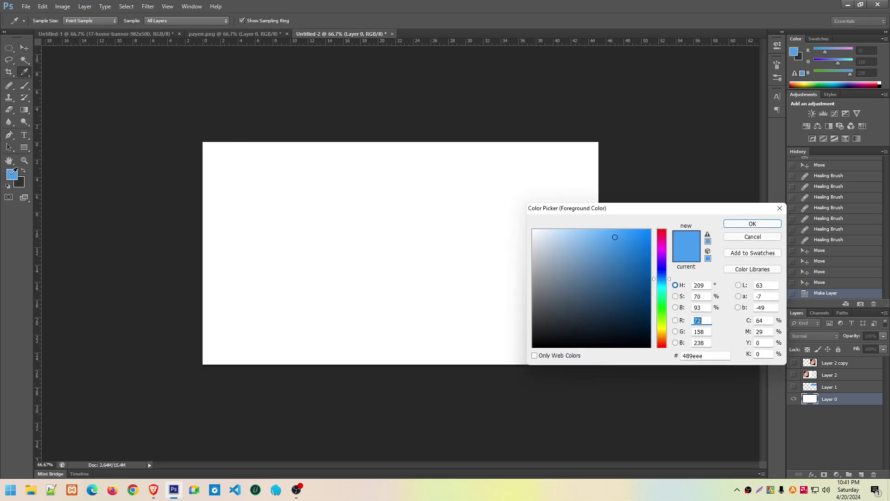
pyautogui.moveTo(664, 303); pyautogui.dragTo(663, 310)
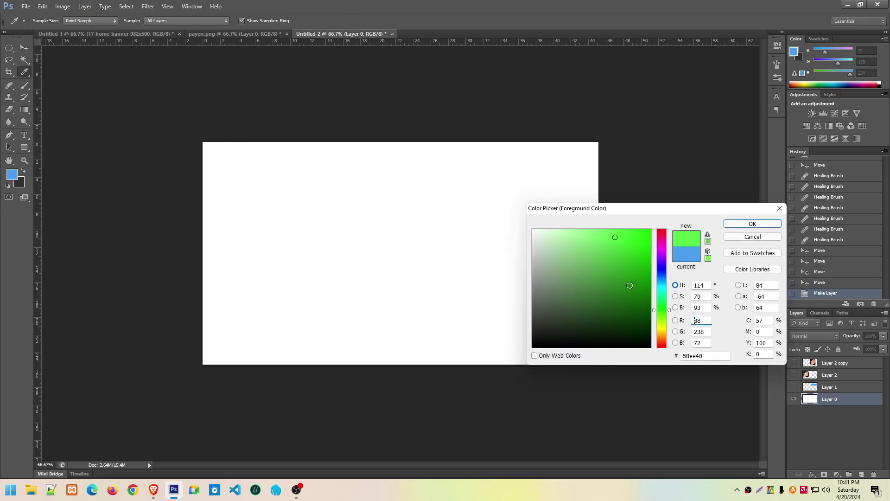
pyautogui.click(619, 287)
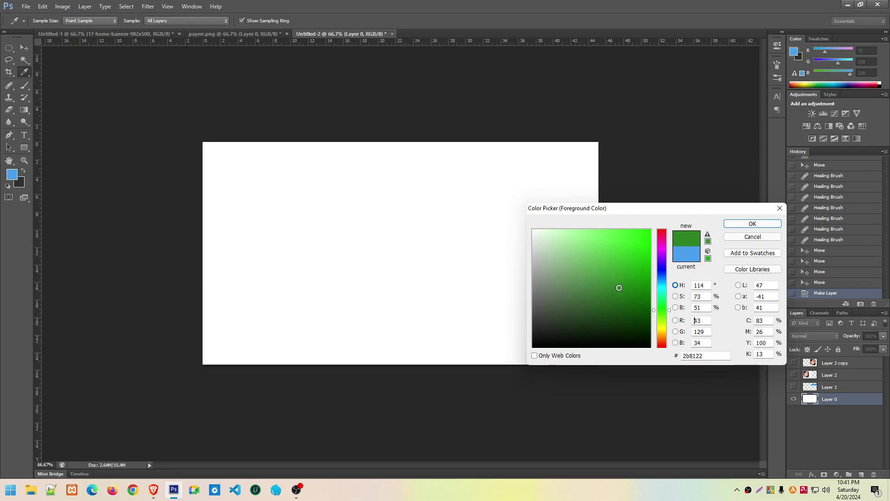
pyautogui.click(742, 224)
pyautogui.press('v')
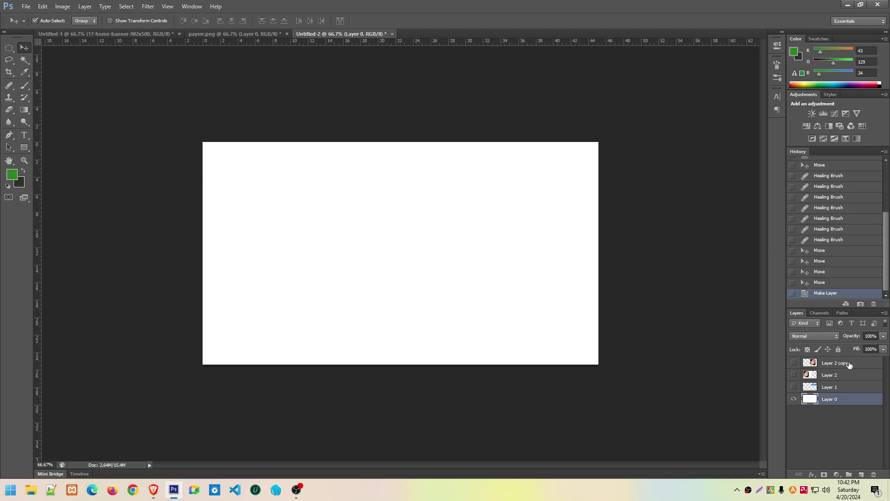
# Fill Layer 0 with the green and add a new empty Layer 3 above it
pyautogui.hotkey('ctrl', 'BackSpace')
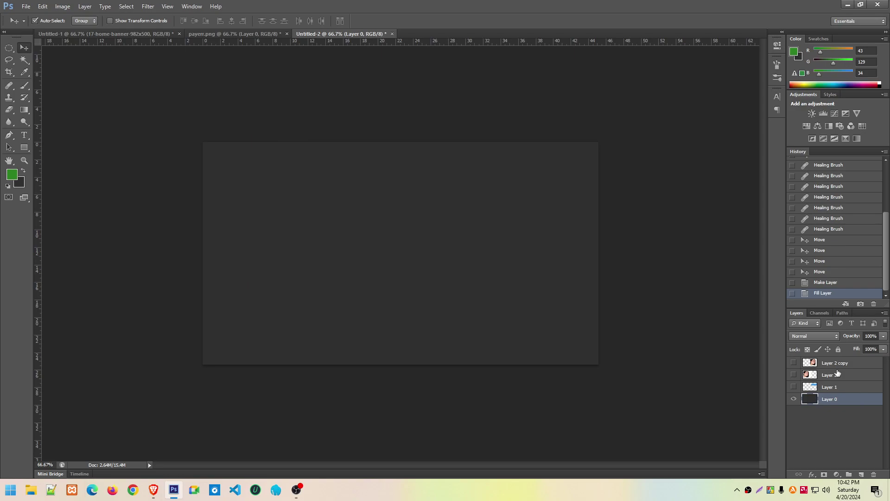
pyautogui.hotkey('alt', 'BackSpace')
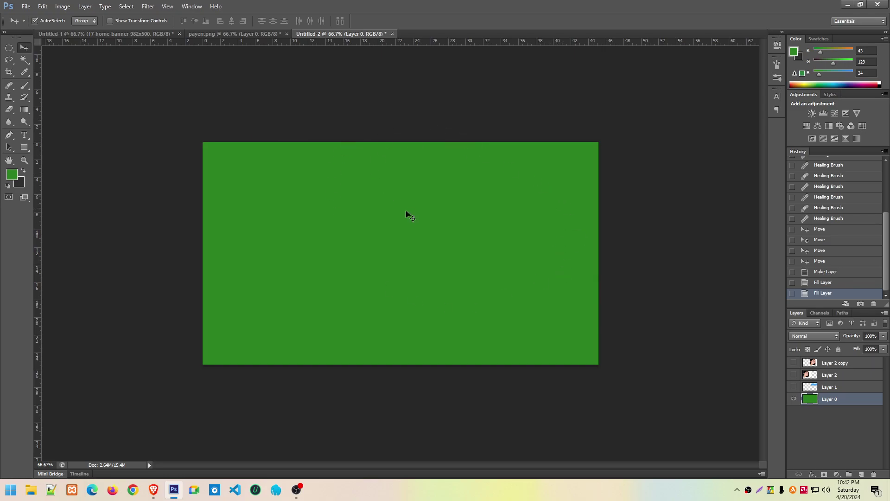
pyautogui.click(861, 474)
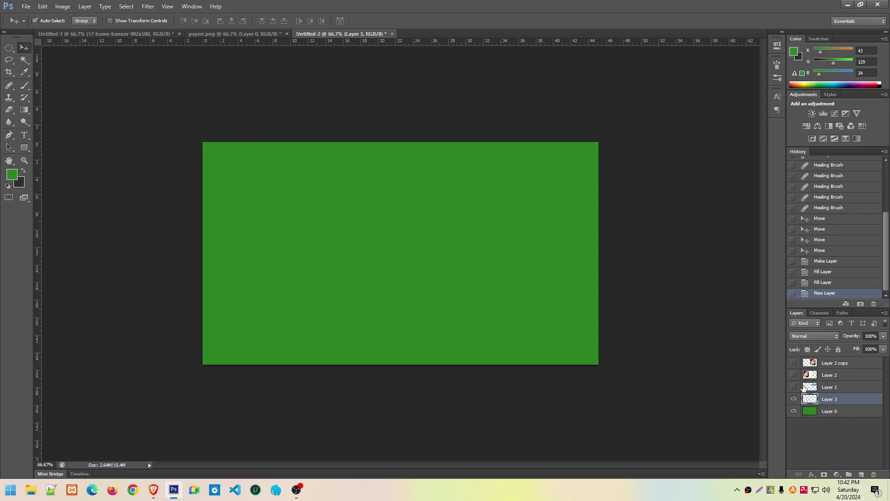
# Rename Layer 1 to BlueBar
pyautogui.click(794, 363)
pyautogui.doubleClick(830, 387)
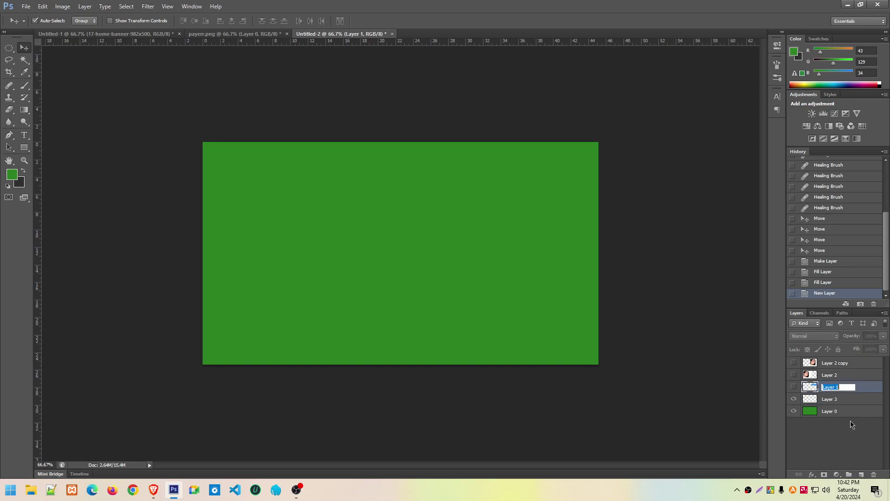
pyautogui.write('BlueBar')
pyautogui.click(828, 376)
# Rename Layer 2 to Girl Face 1 and select Layer 0
pyautogui.doubleClick(831, 374)
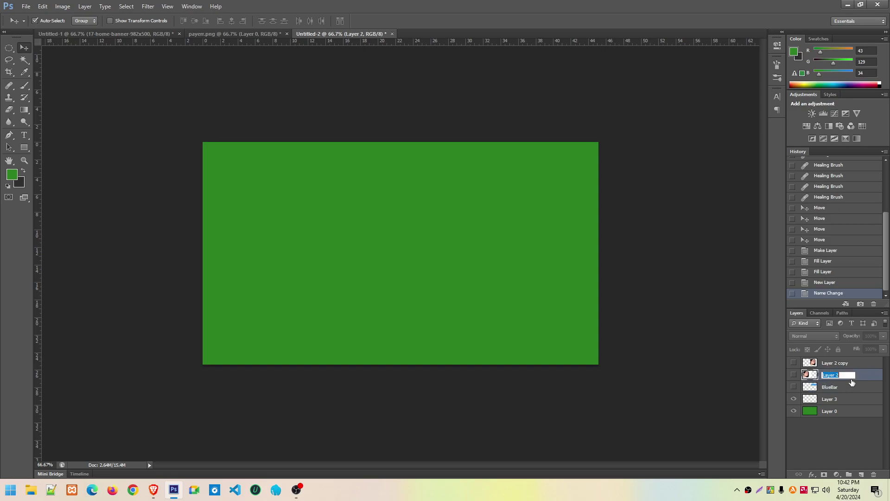
pyautogui.write('Girl F')
pyautogui.write('ace 1')
pyautogui.click(848, 363)
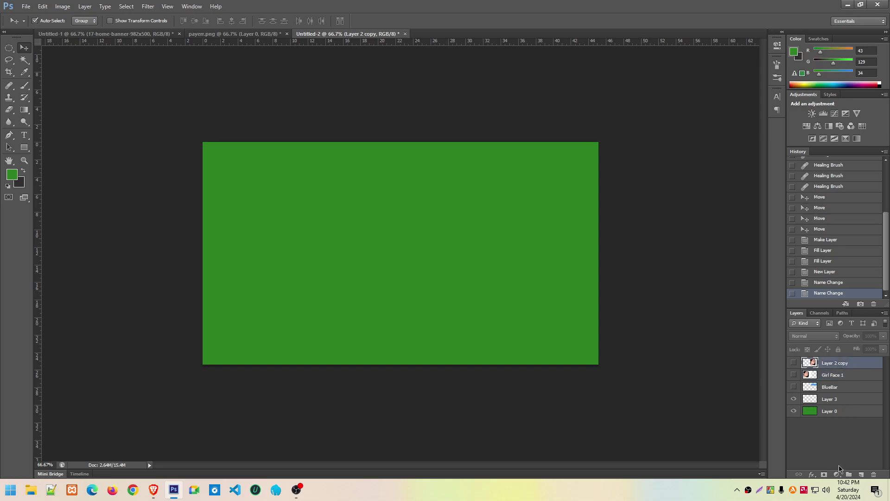
pyautogui.click(834, 412)
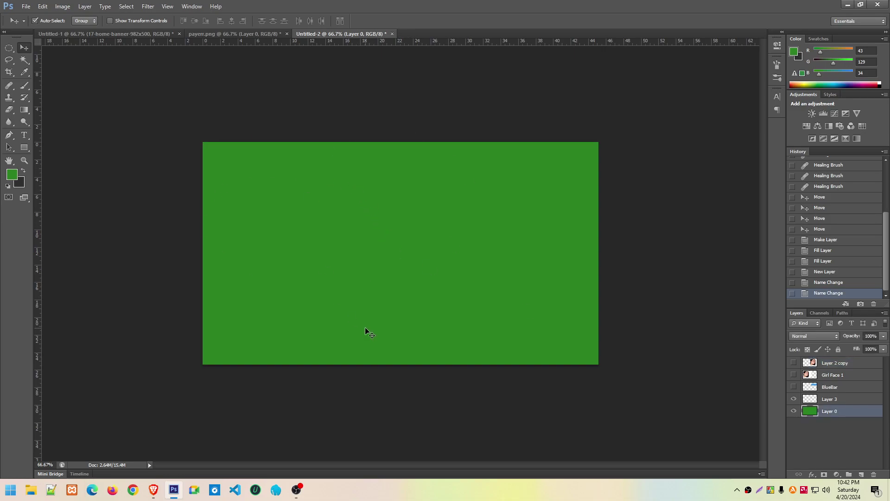
# Select the empty Layer 3 and choose the Elliptical Marquee Tool
pyautogui.click(829, 400)
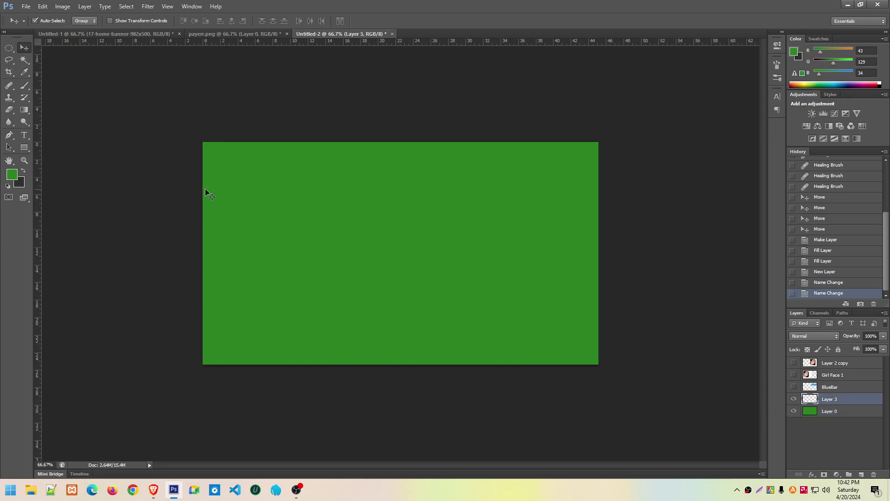
pyautogui.click(27, 152)
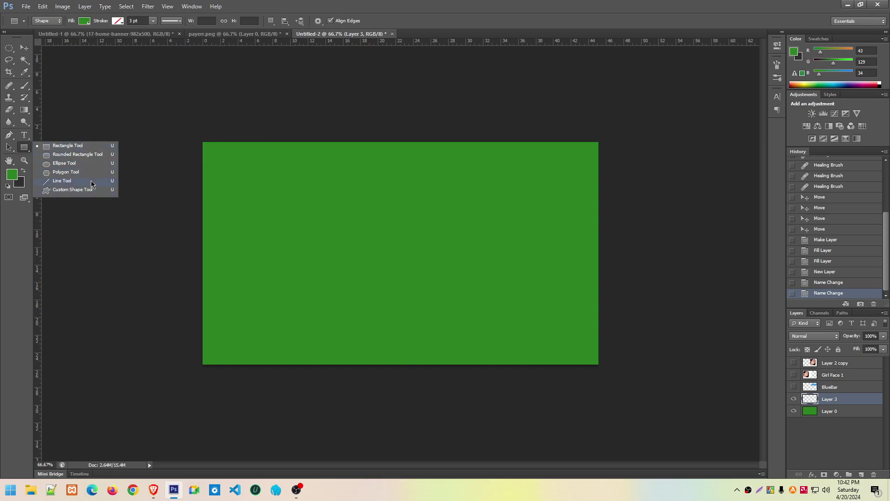
pyautogui.click(10, 52)
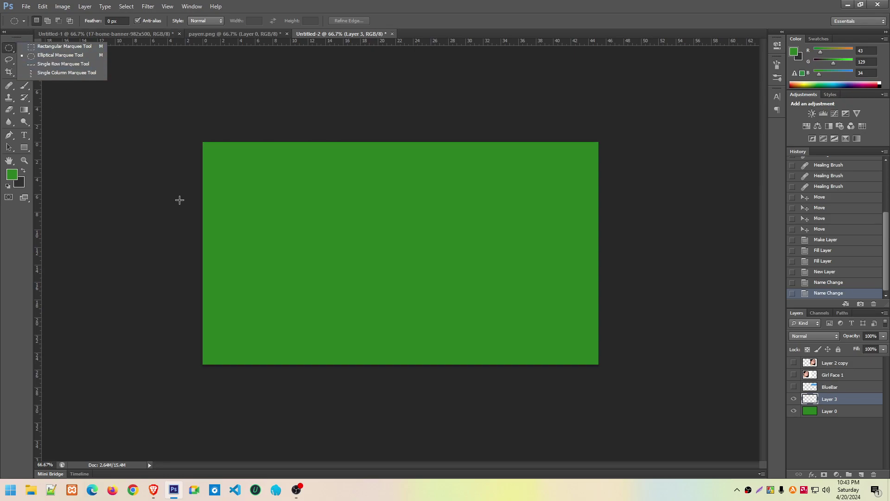
pyautogui.click(48, 58)
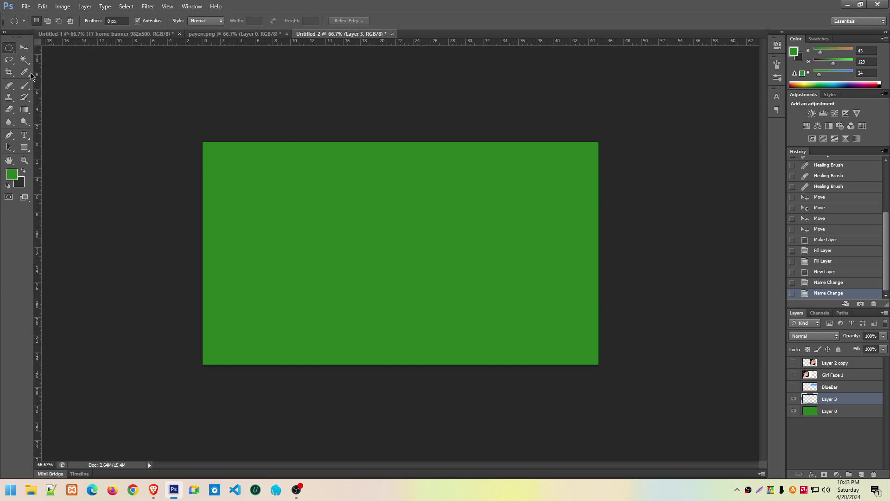
pyautogui.rightClick(7, 50)
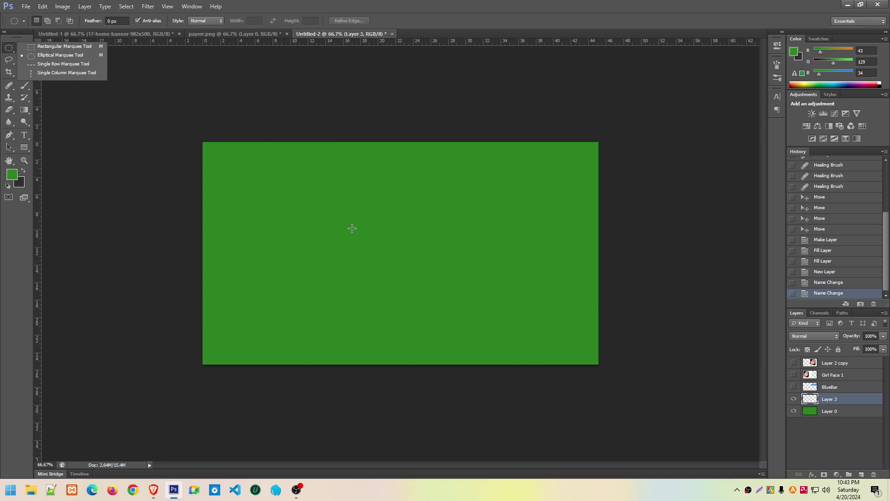
# Draw a circular selection in the middle of the green canvas with Layer 3 active
pyautogui.moveTo(321, 196); pyautogui.dragTo(482, 325)
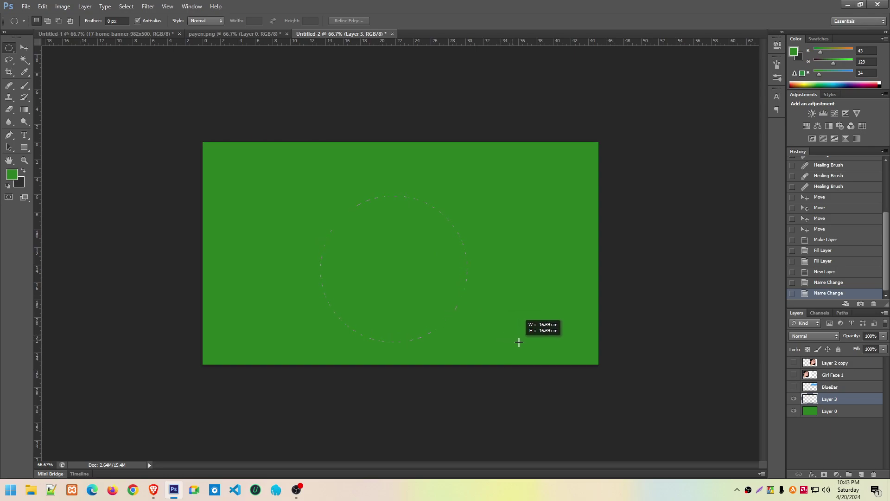
pyautogui.moveTo(482, 325); pyautogui.dragTo(521, 344)
pyautogui.moveTo(422, 282); pyautogui.dragTo(419, 259)
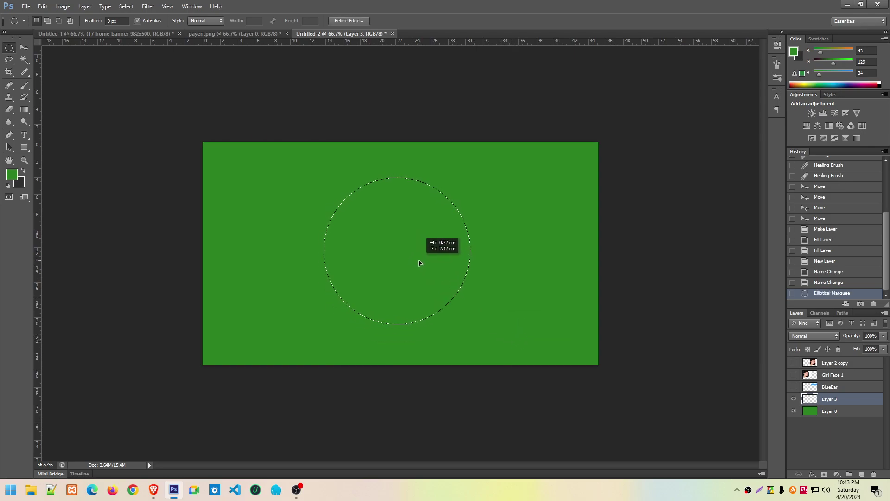
pyautogui.moveTo(418, 258); pyautogui.dragTo(420, 258)
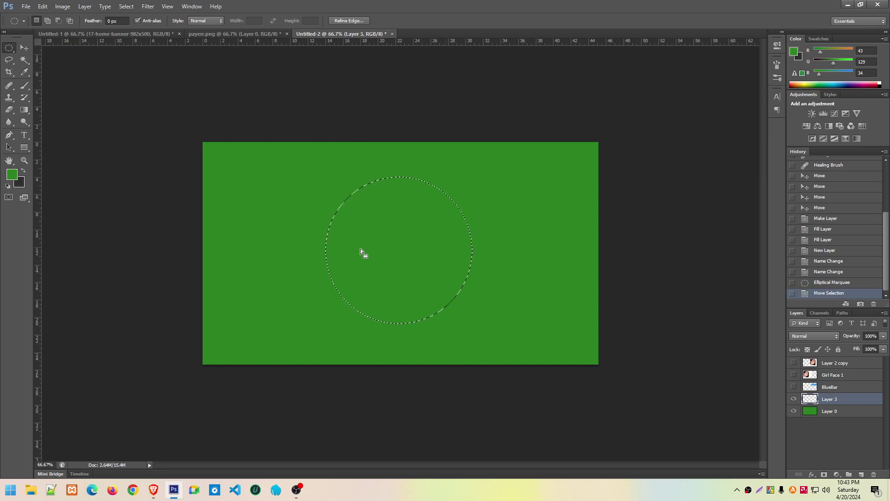
pyautogui.click(830, 414)
pyautogui.click(832, 402)
# Set the background colour to red d91f1f, fill the circle with it, then deselect
pyautogui.click(17, 183)
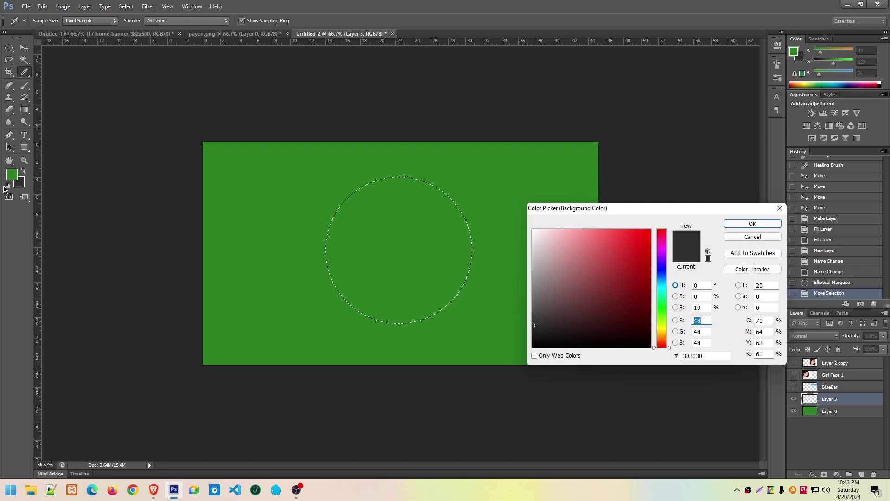
pyautogui.moveTo(632, 264); pyautogui.dragTo(633, 247)
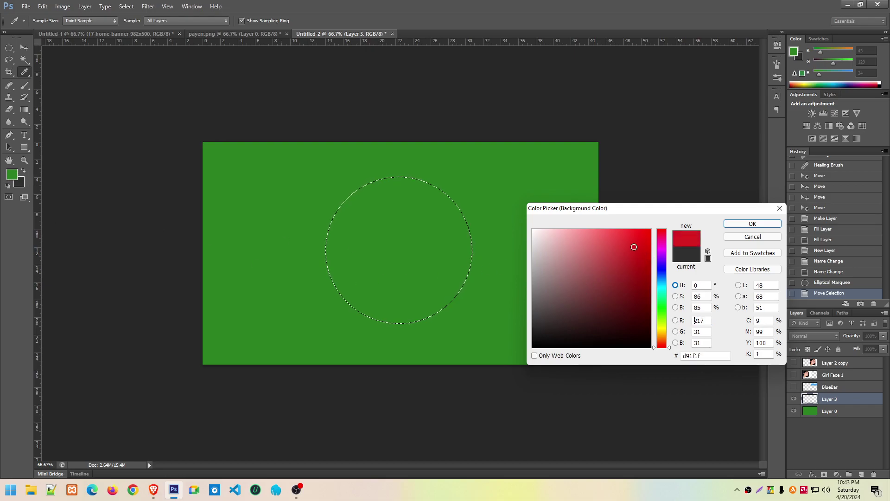
pyautogui.click(747, 224)
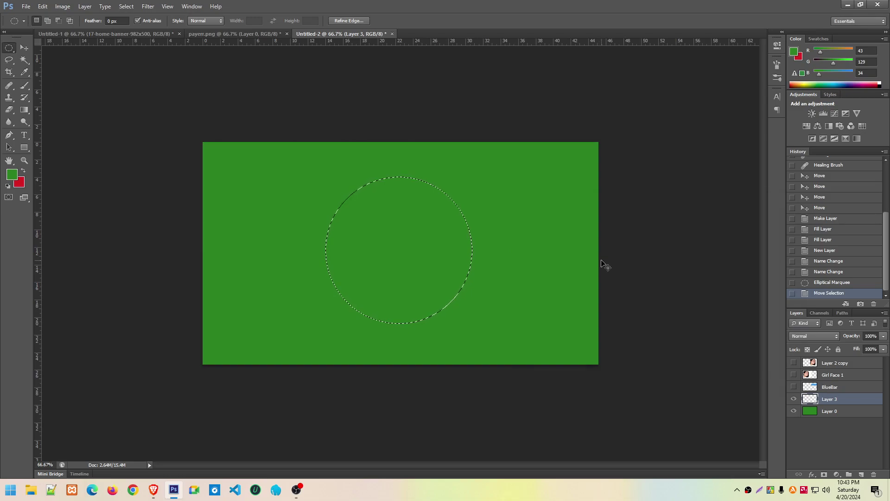
pyautogui.hotkey('ctrl', 'BackSpace')
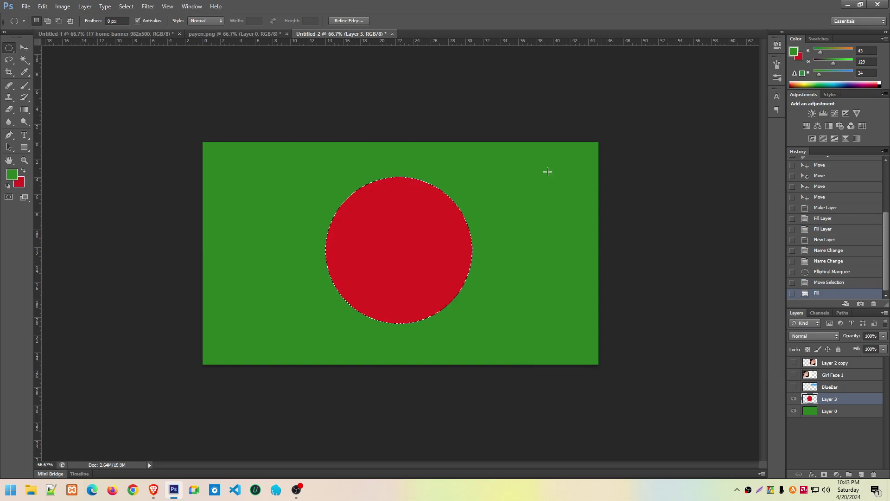
pyautogui.click(24, 47)
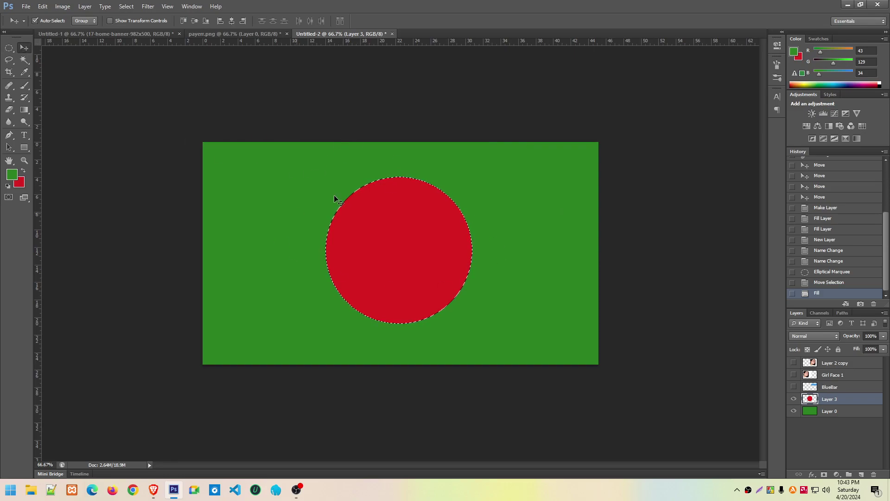
pyautogui.click(10, 50)
pyautogui.hotkey('ctrl', 'd')
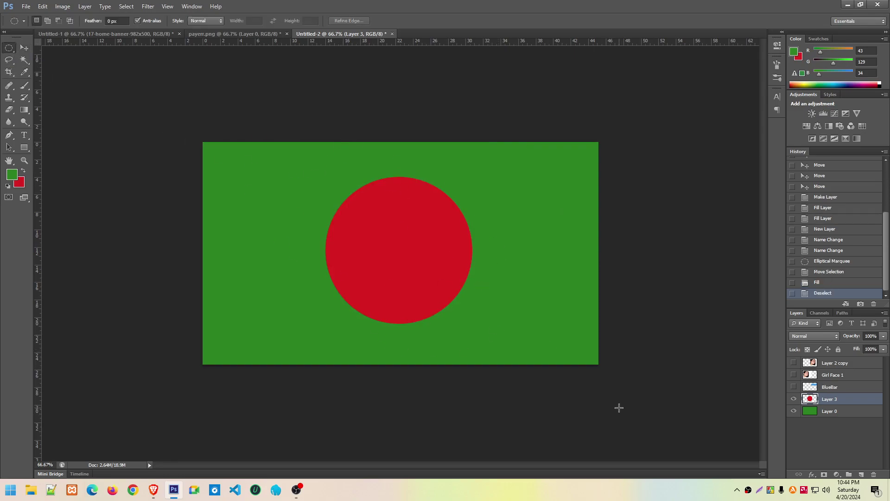
pyautogui.hotkey('ctrl', '-')
pyautogui.hotkey('ctrl', '-')
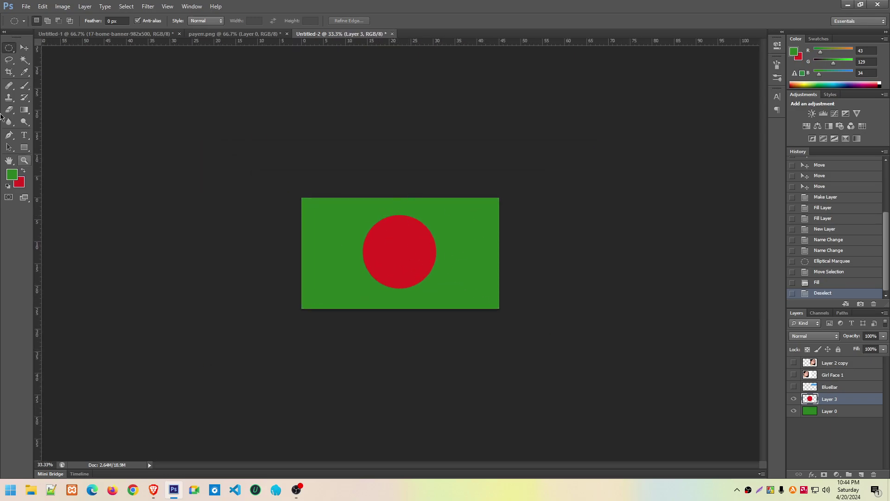
pyautogui.click(24, 48)
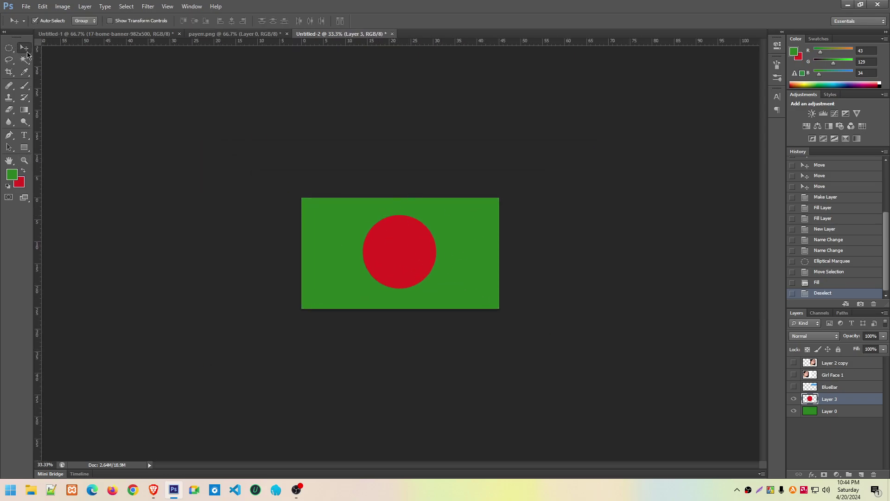
pyautogui.click(794, 400)
pyautogui.click(794, 400)
pyautogui.click(794, 399)
pyautogui.click(794, 399)
pyautogui.click(794, 400)
pyautogui.doubleClick(794, 412)
pyautogui.click(794, 411)
pyautogui.doubleClick(794, 412)
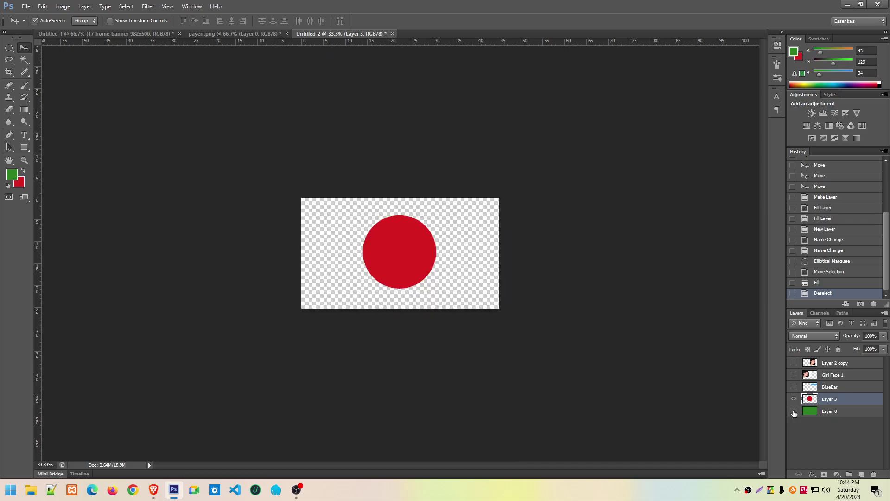
pyautogui.click(794, 412)
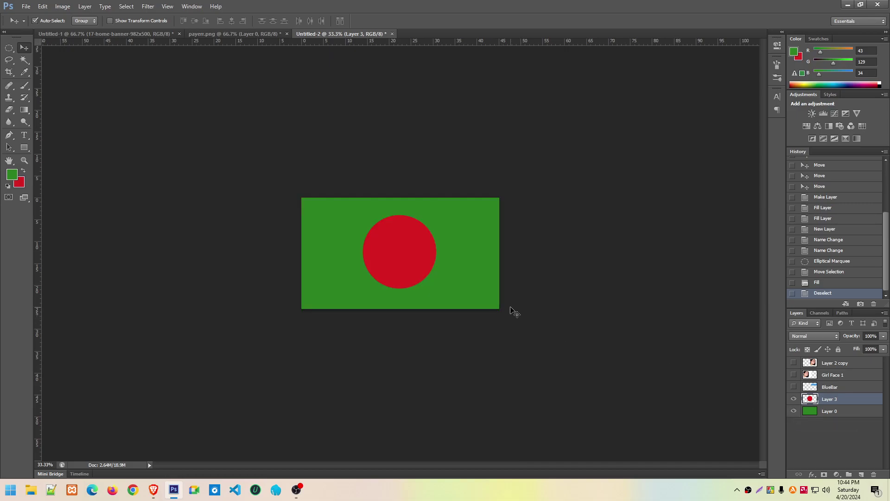
pyautogui.hotkey('ctrl', '+')
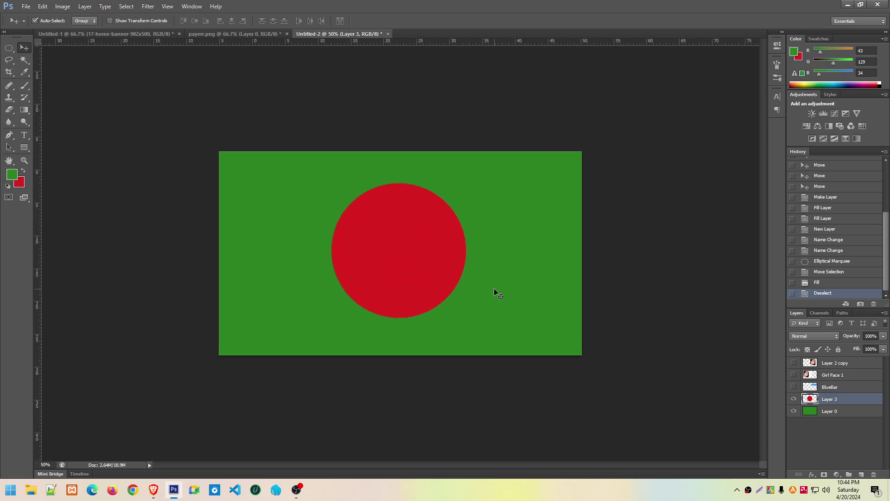
pyautogui.moveTo(153, 489)
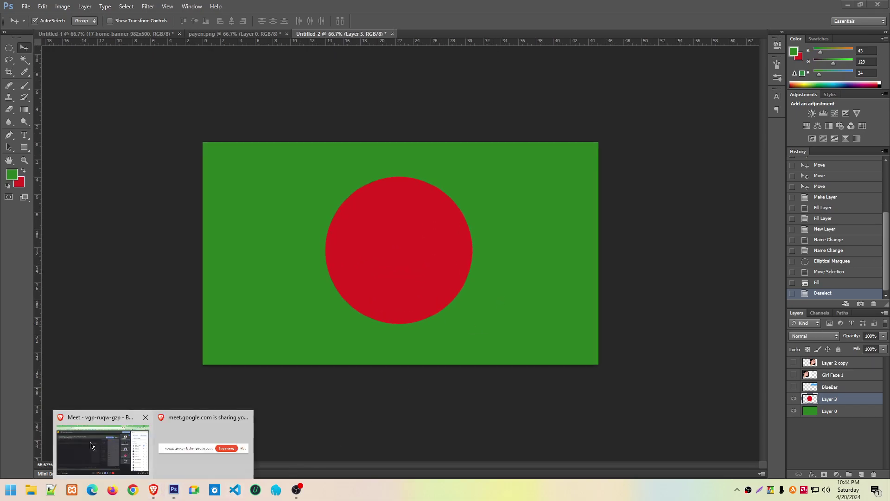
# Switch to the Google Images results and replace the face query with a first flag search
pyautogui.click(93, 445)
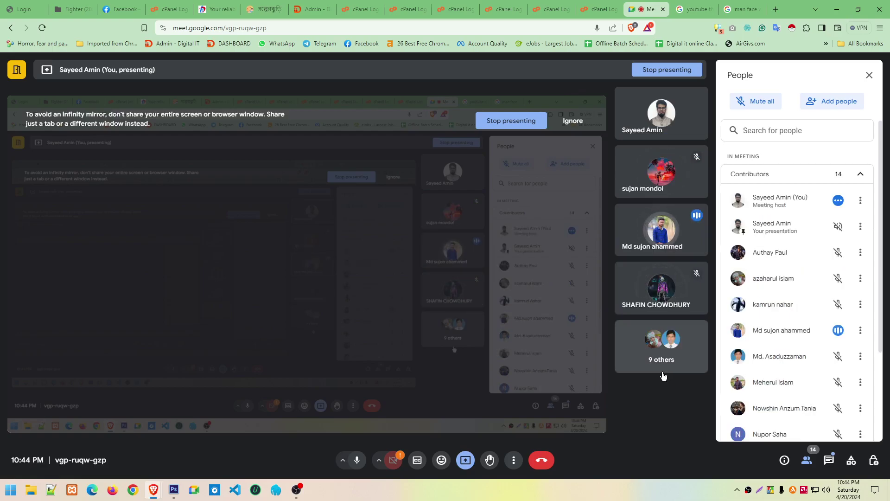
pyautogui.click(739, 7)
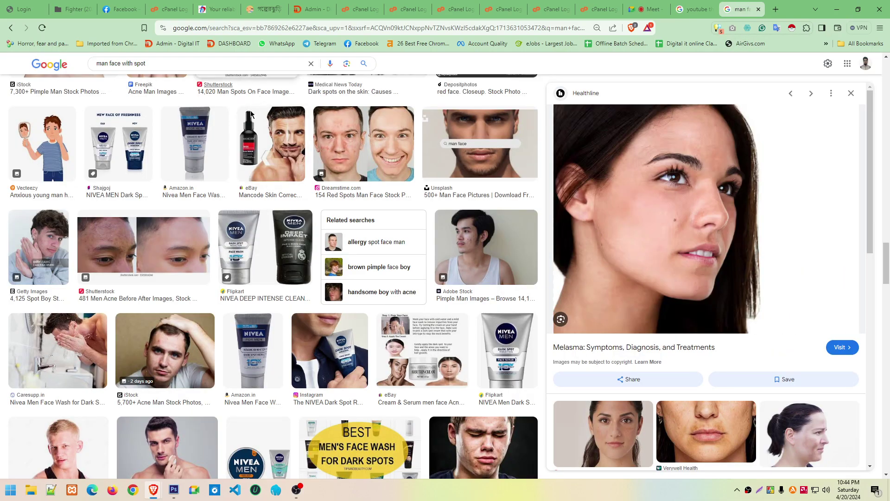
pyautogui.scroll(3, 73, 68)
pyautogui.hotkey('ctrl', 'a')
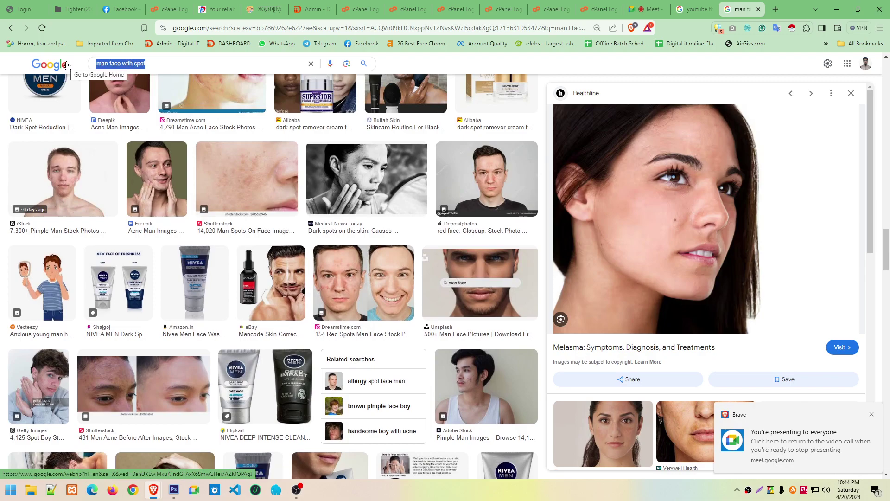
pyautogui.write('fl')
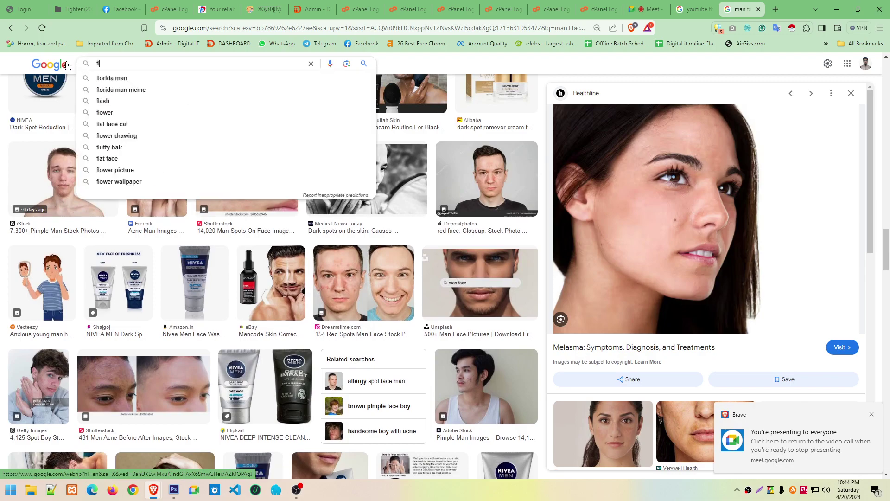
pyautogui.press('BackSpace')
pyautogui.press('BackSpace')
pyautogui.write('ci')
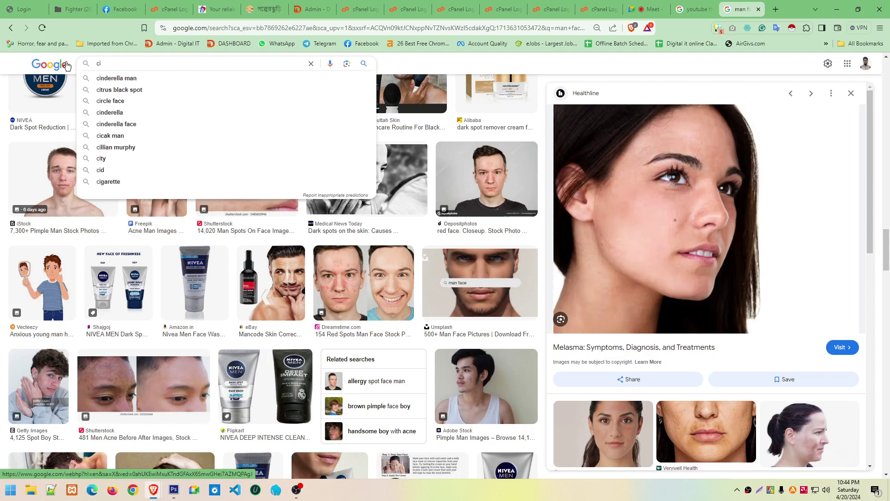
pyautogui.write('ntry')
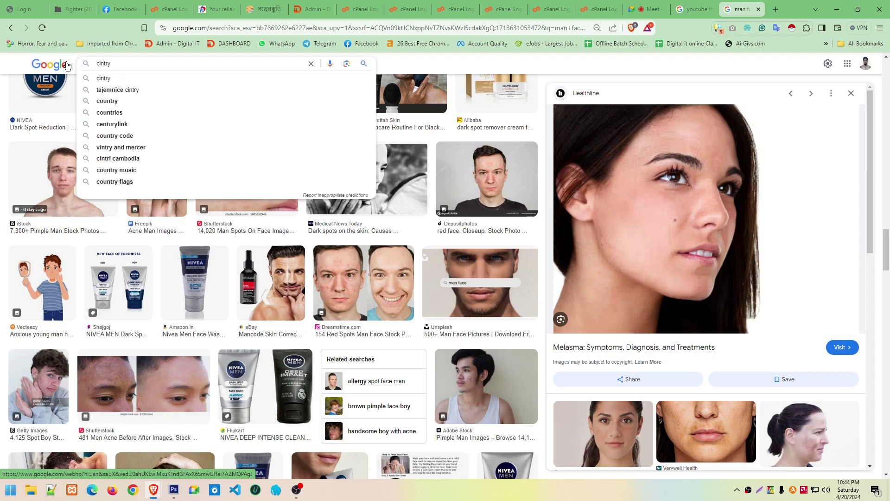
pyautogui.press('BackSpace')
pyautogui.press('BackSpace')
pyautogui.press('BackSpace')
pyautogui.press('BackSpace')
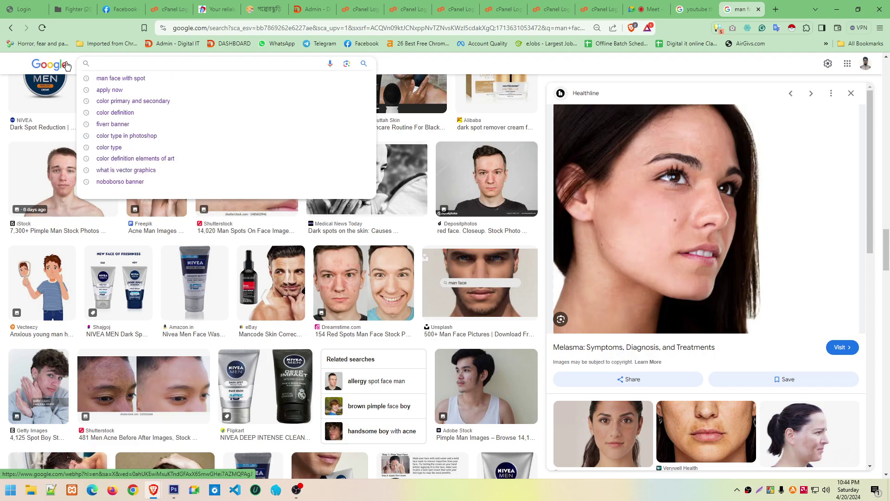
pyautogui.press('BackSpace')
pyautogui.write('flug')
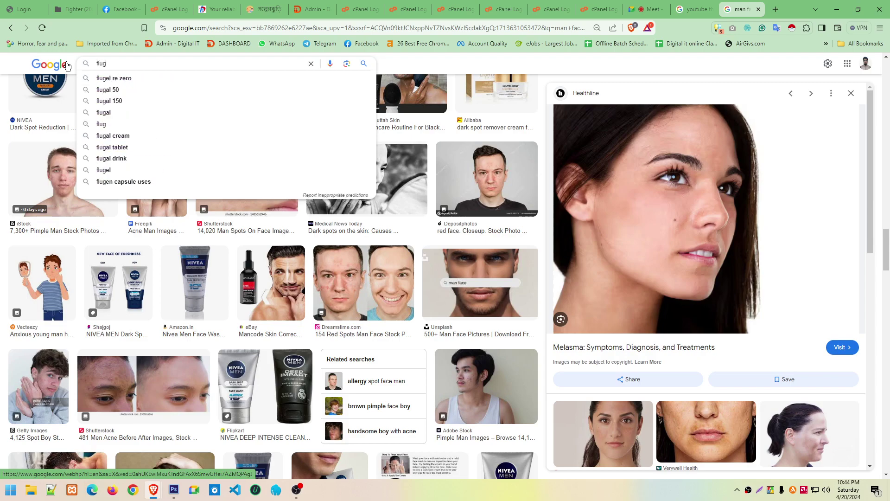
pyautogui.press('Return')
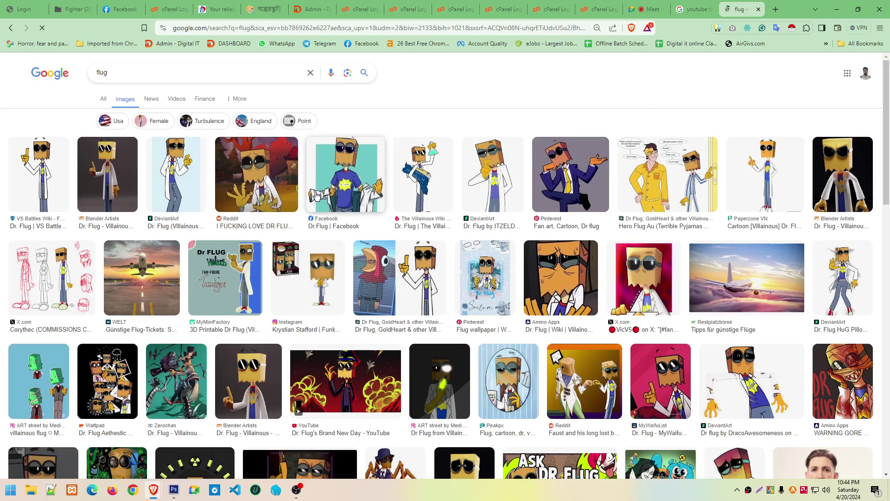
# Search images for 'cantry flag', getting country flag results
pyautogui.click(114, 73)
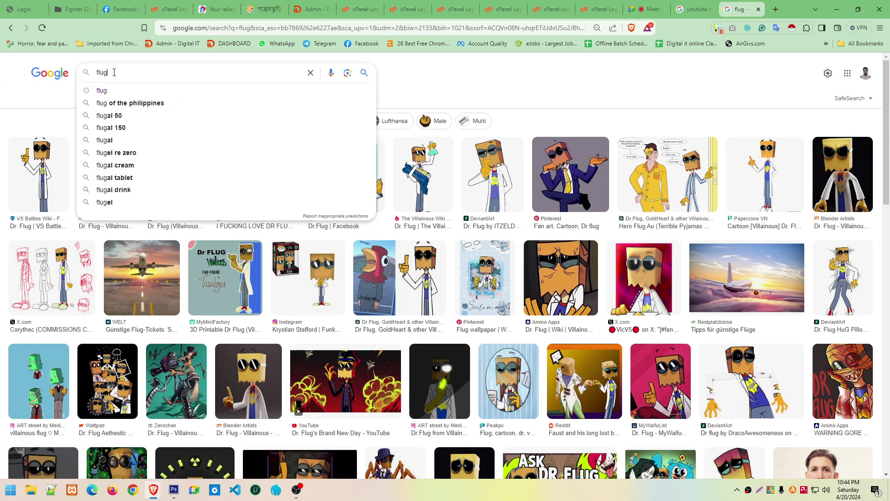
pyautogui.press('BackSpace')
pyautogui.press('BackSpace')
pyautogui.write('ca')
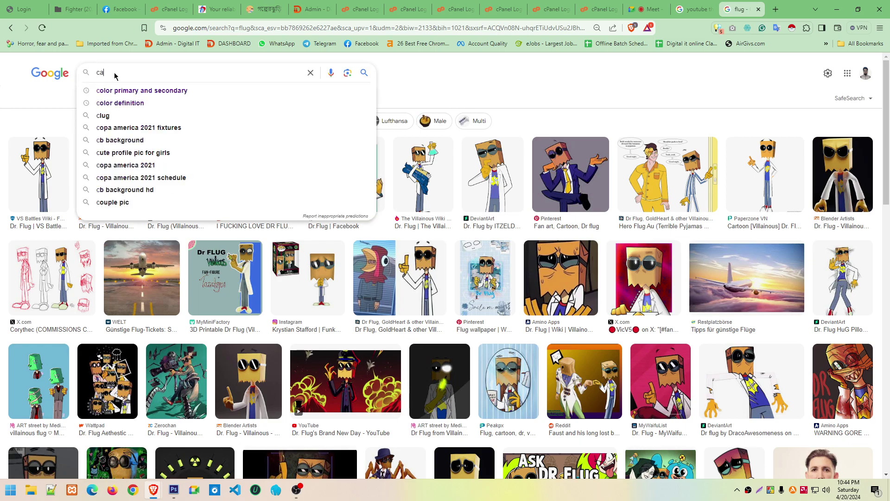
pyautogui.write('ntry f')
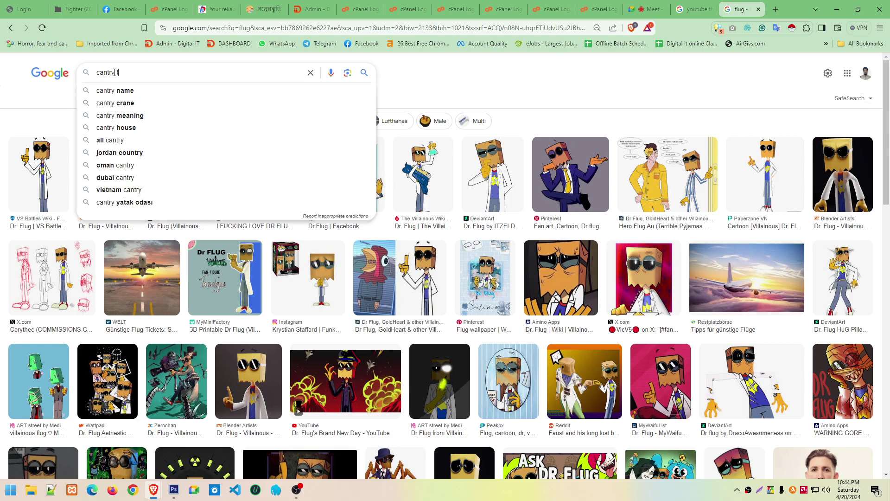
pyautogui.write('lag')
pyautogui.press('Return')
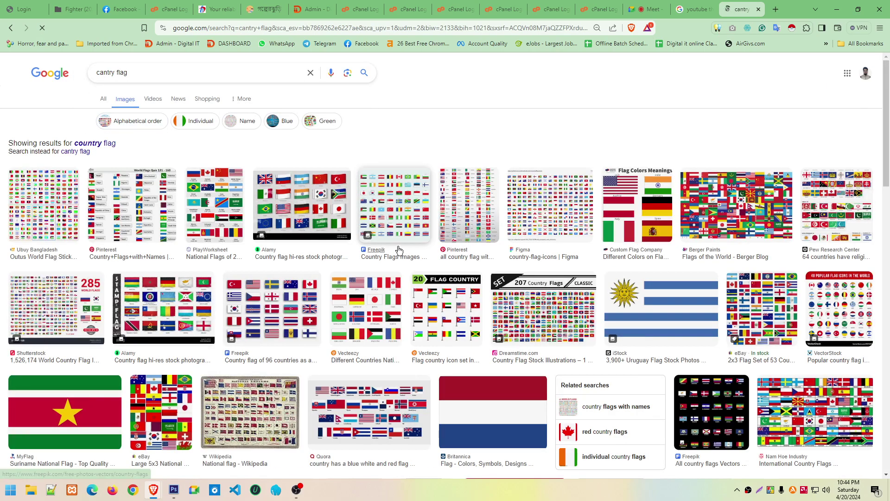
# Scroll through the country flag image results, then return to the Google Meet tab
pyautogui.scroll(-3, 389, 160)
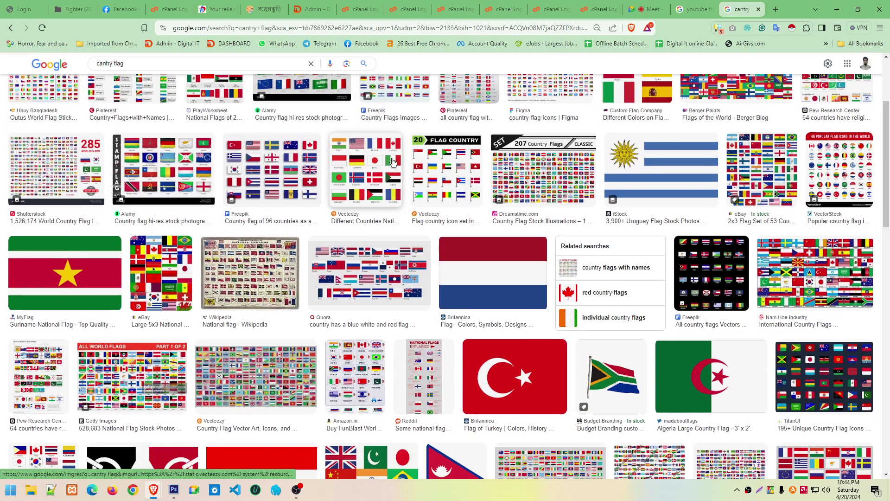
pyautogui.scroll(-1, 392, 161)
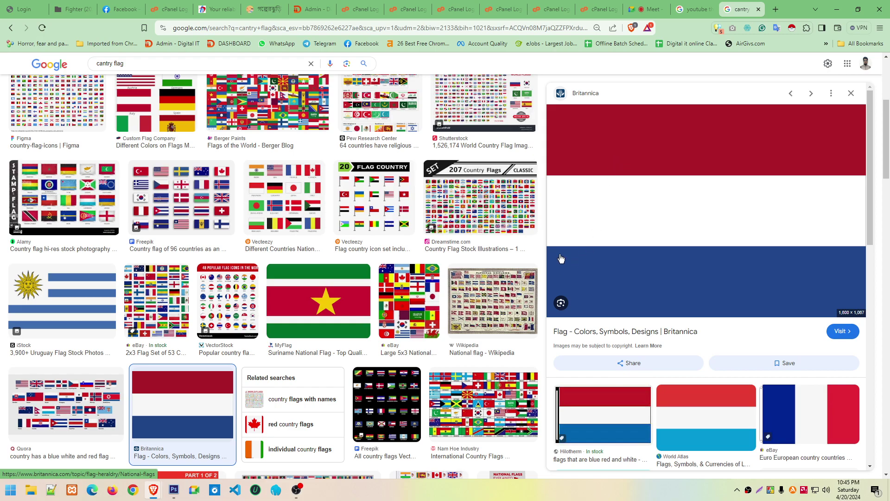
pyautogui.scroll(-3, 563, 195)
pyautogui.scroll(-3, 702, 253)
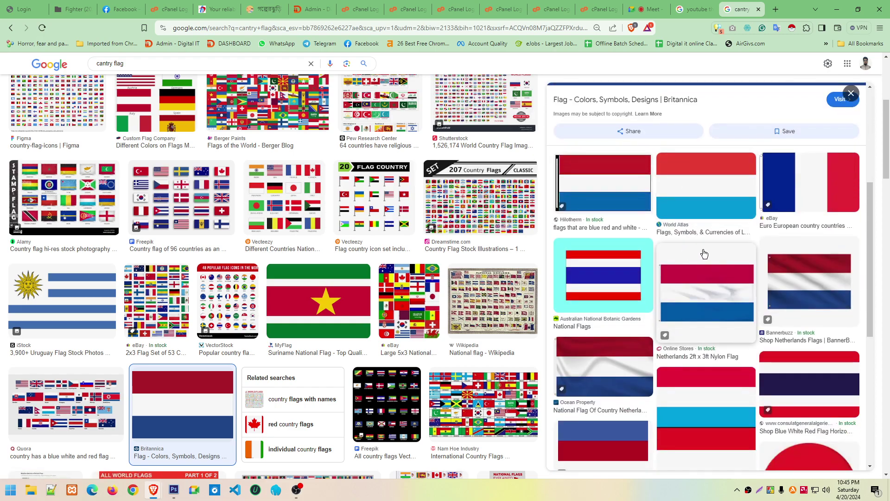
pyautogui.click(646, 8)
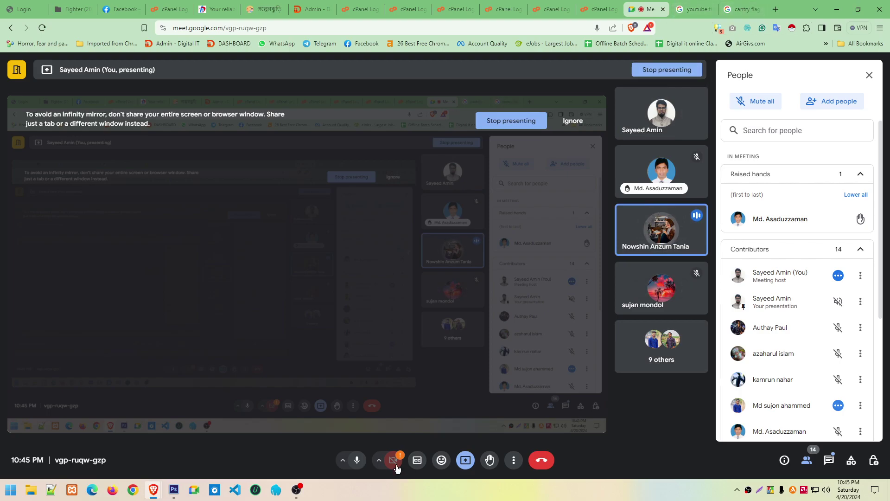
pyautogui.click(299, 494)
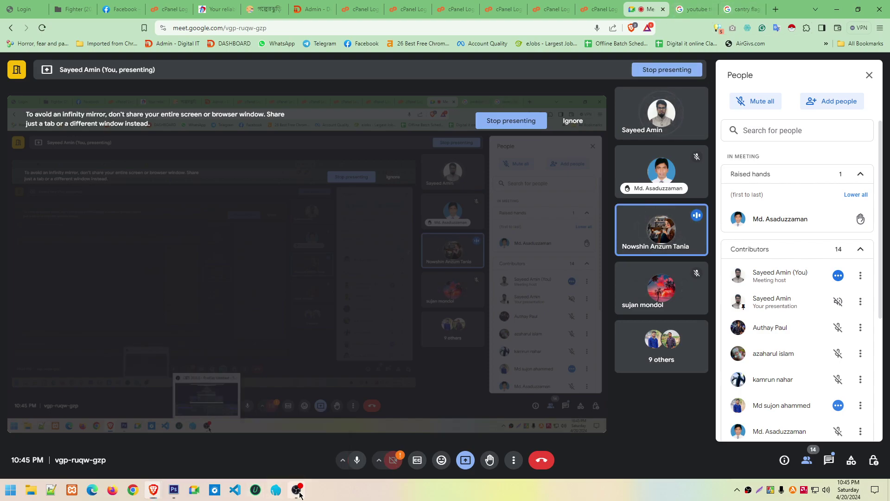
pyautogui.click(296, 490)
pyautogui.moveTo(153, 490)
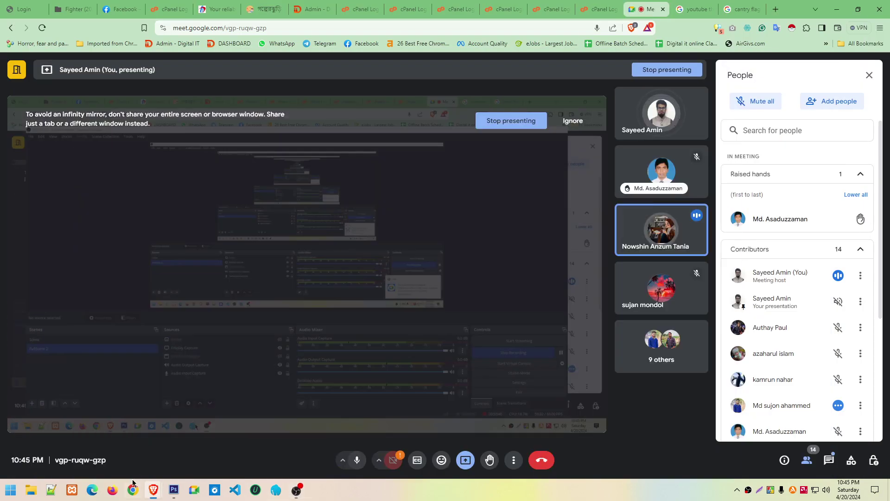
pyautogui.click(116, 457)
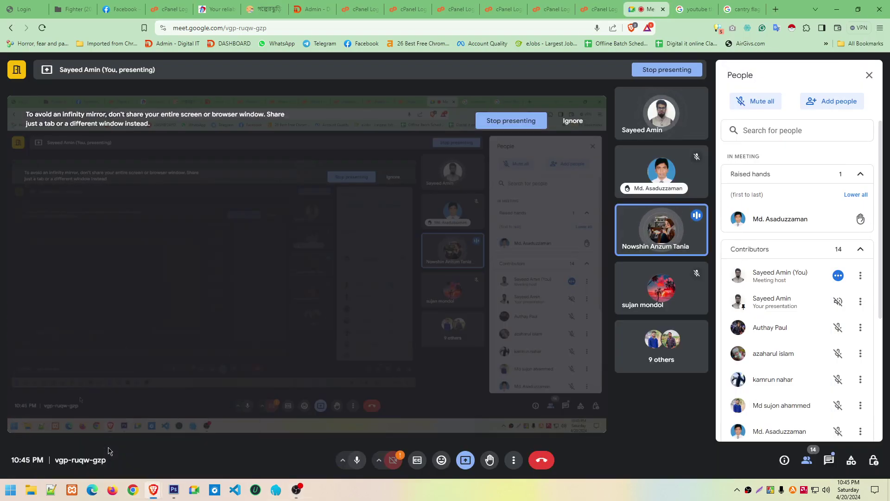
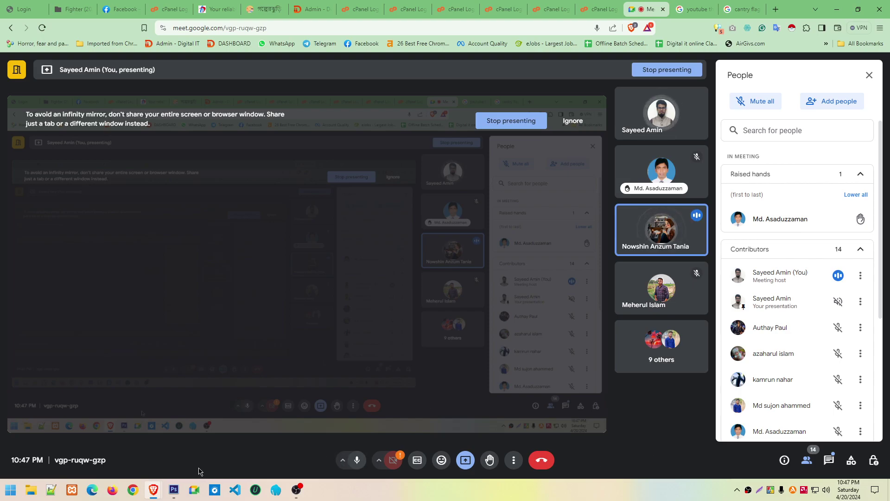
# Bring up the Photoshop document showing the green flag with the red circle
pyautogui.click(174, 490)
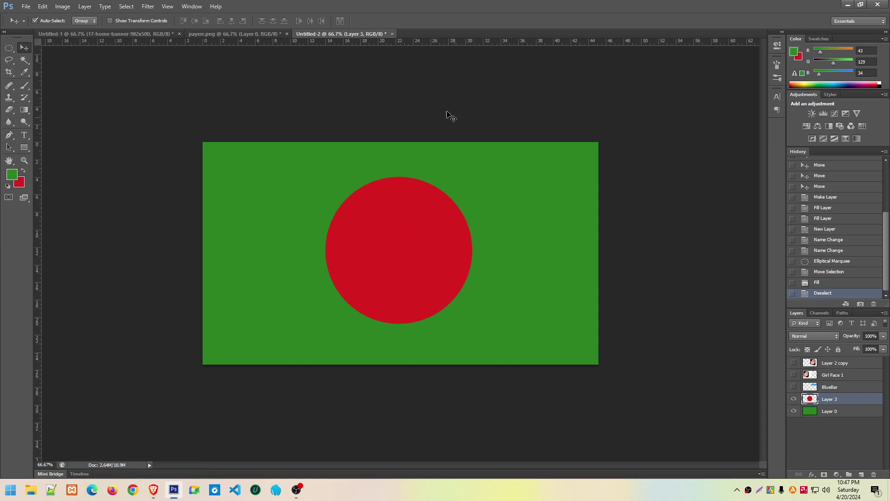
# Delete the green background and red circle layers, then minimize Photoshop
pyautogui.moveTo(314, 194); pyautogui.dragTo(537, 229)
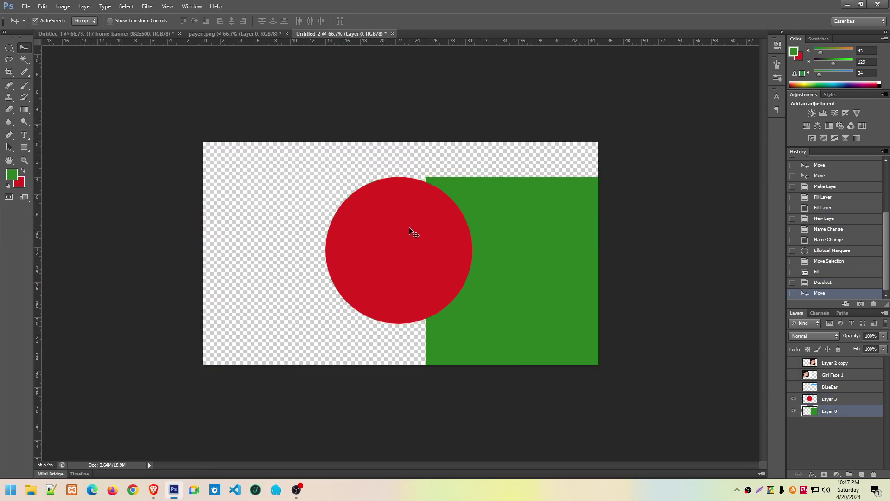
pyautogui.moveTo(411, 231); pyautogui.dragTo(324, 224)
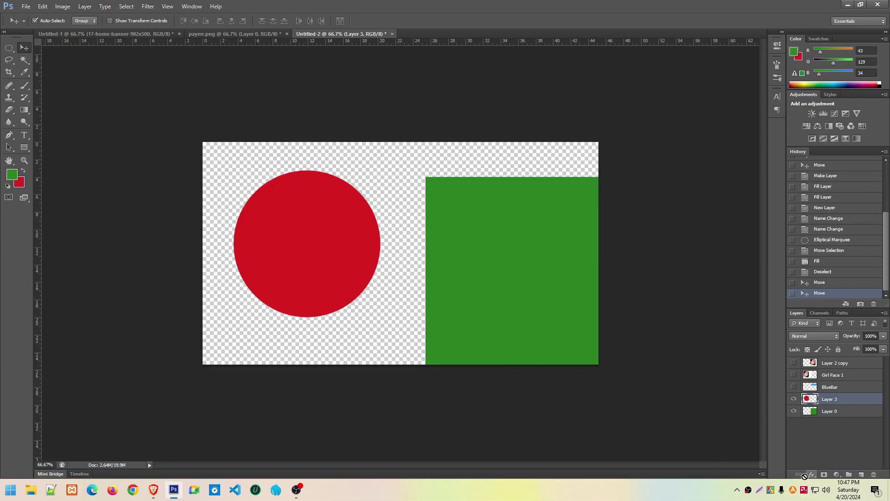
pyautogui.press('Delete')
pyautogui.press('Delete')
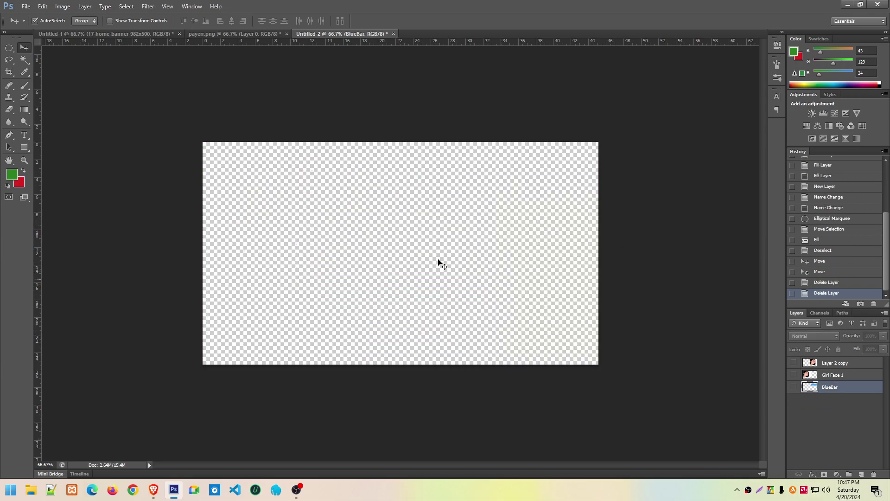
pyautogui.click(849, 5)
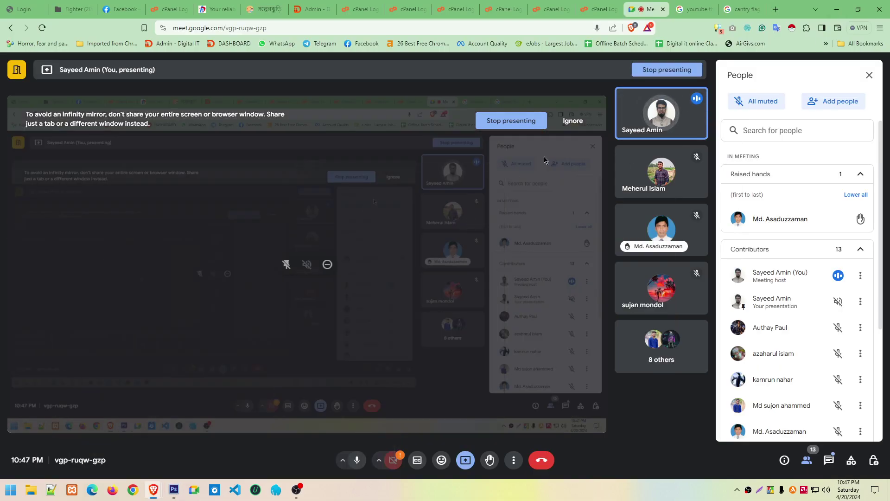
# Screenshot the red, white and blue Britannica flag from Google Images to the clipboard
pyautogui.click(742, 9)
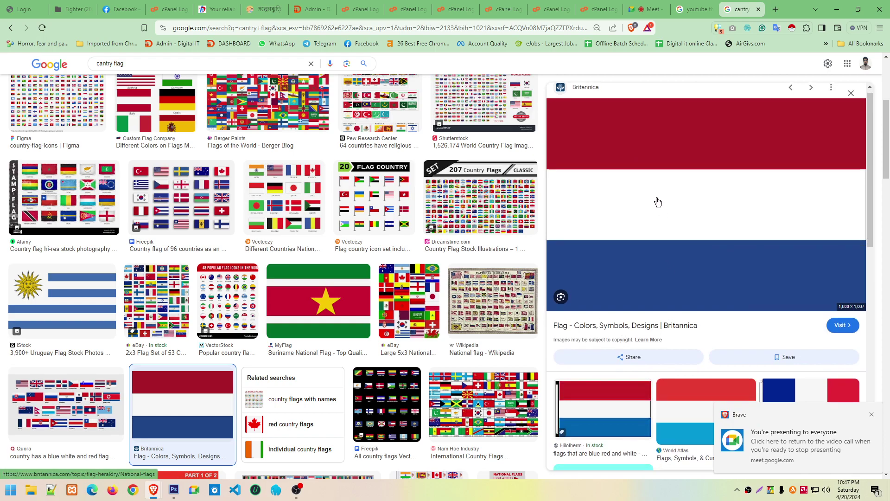
pyautogui.scroll(-5, 655, 201)
pyautogui.scroll(5, 696, 222)
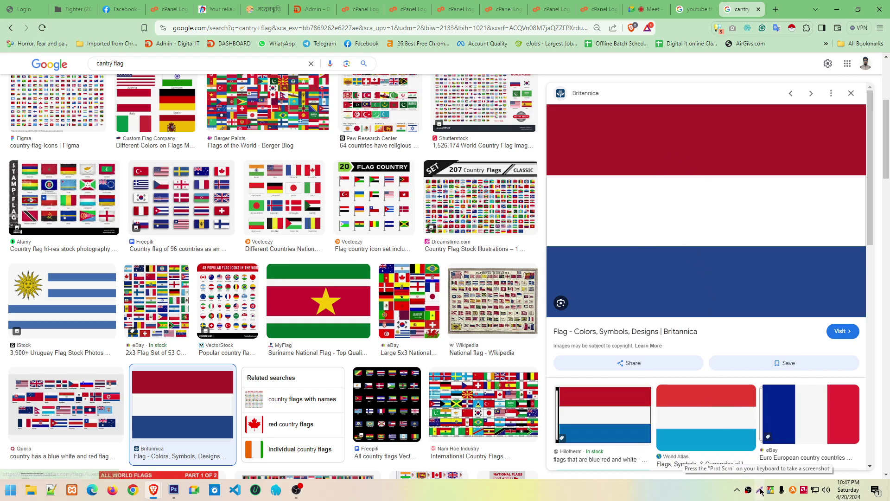
pyautogui.press('Print')
pyautogui.moveTo(616, 133); pyautogui.dragTo(797, 283)
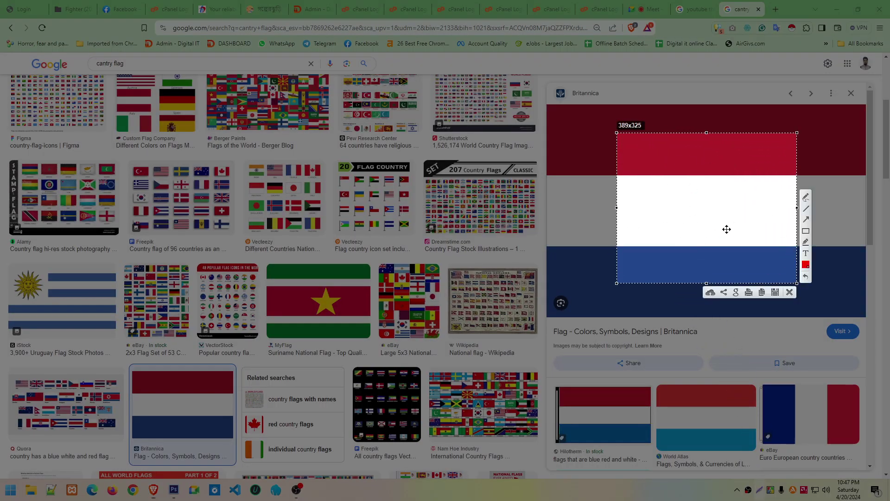
pyautogui.hotkey('ctrl', 'c')
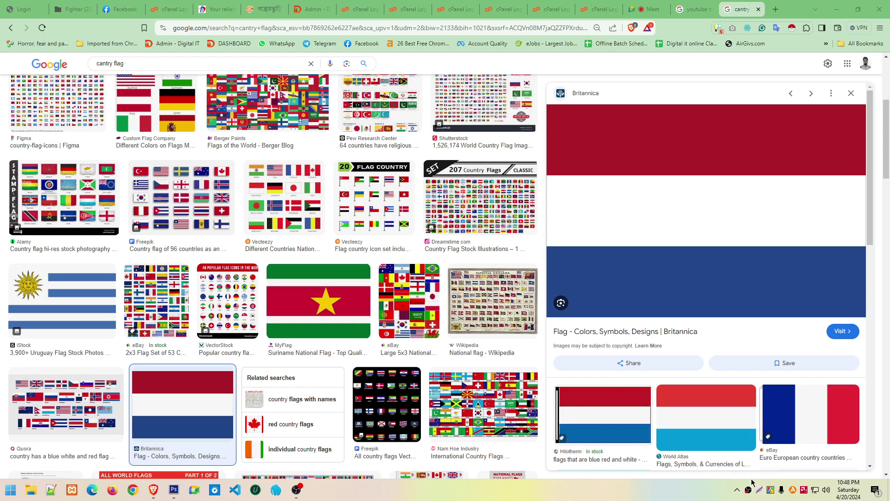
pyautogui.click(175, 490)
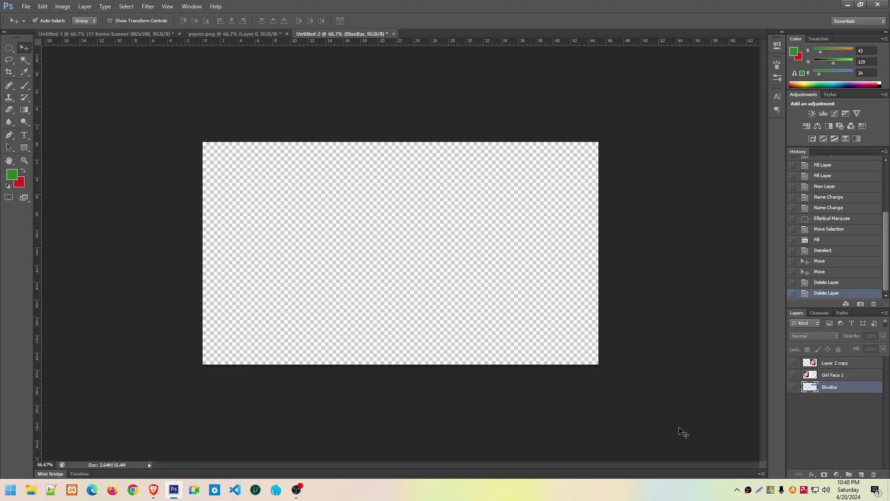
# Paste the captured reference flag onto the canvas and shift it right
pyautogui.hotkey('ctrl', 'v')
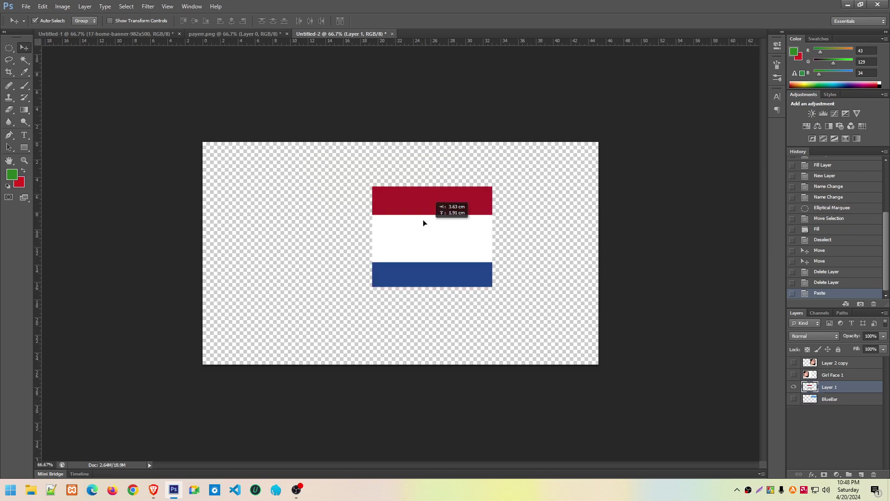
pyautogui.moveTo(360, 211); pyautogui.dragTo(410, 210)
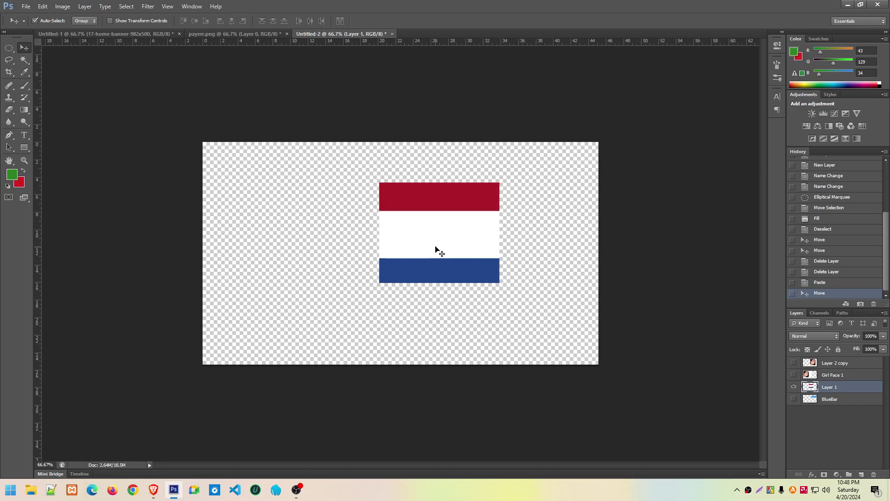
pyautogui.moveTo(439, 251)
pyautogui.mouseDown()
pyautogui.moveTo(421, 241)
pyautogui.moveTo(537, 215)
pyautogui.moveTo(501, 230)
pyautogui.mouseUp()
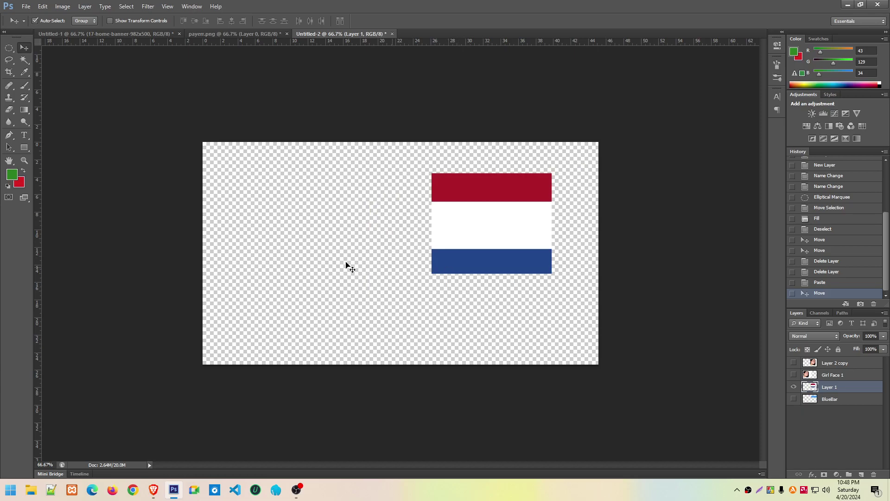
# Sample the flag's red as the foreground colour and its blue as the background colour
pyautogui.click(10, 174)
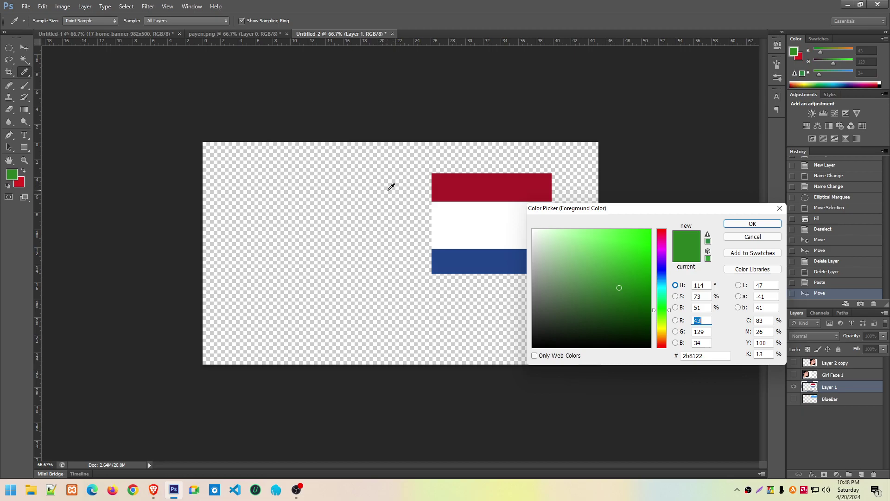
pyautogui.click(451, 184)
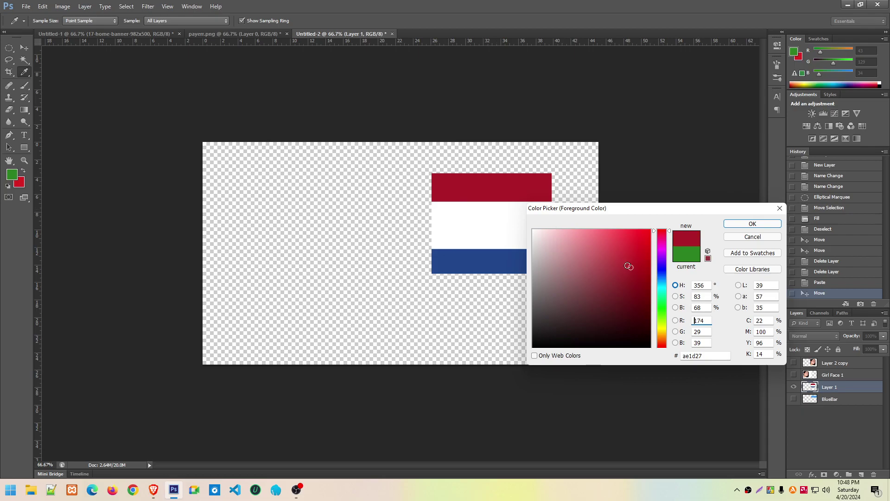
pyautogui.click(743, 225)
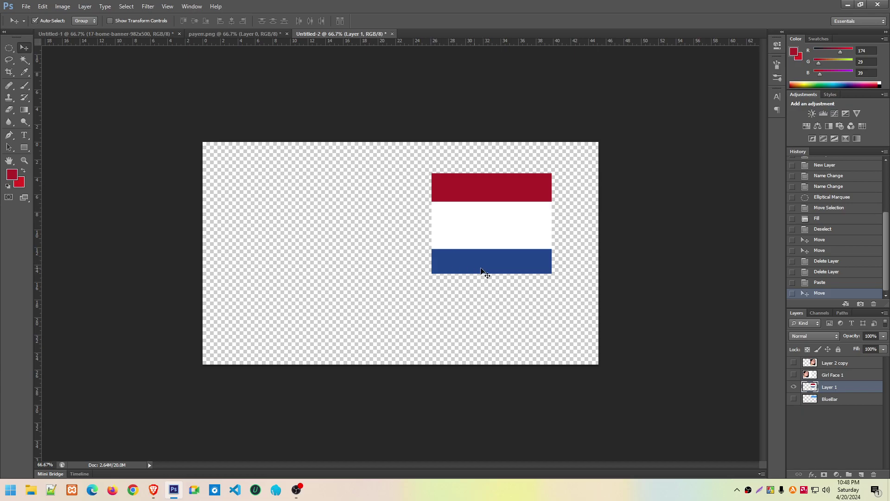
pyautogui.click(20, 186)
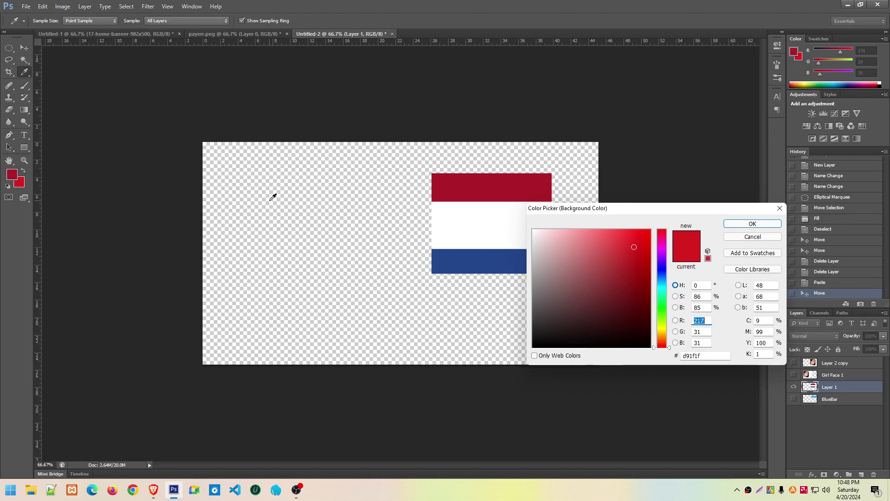
pyautogui.click(454, 263)
pyautogui.click(752, 224)
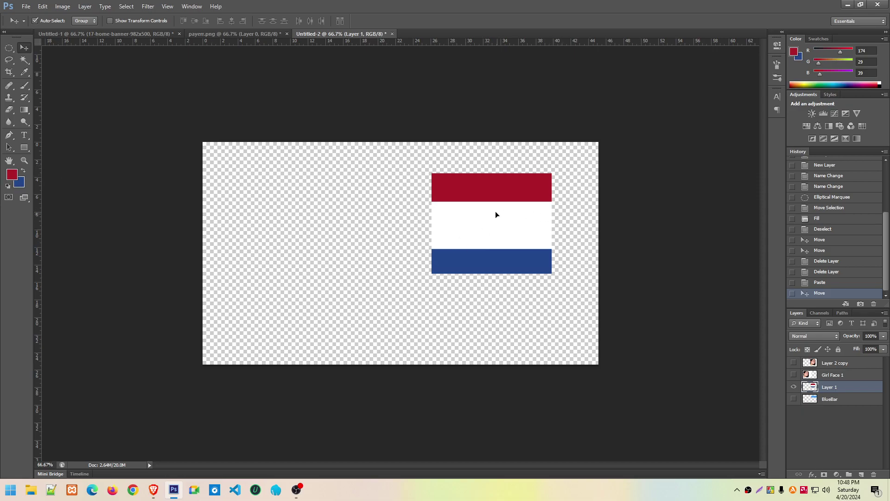
pyautogui.moveTo(496, 214); pyautogui.dragTo(468, 227)
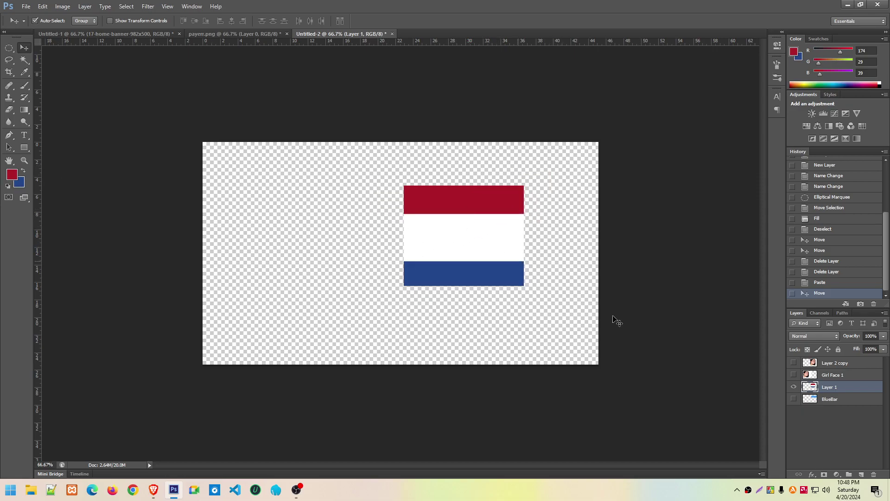
# Delete the reference flag layer and draw a rectangular selection across the canvas top
pyautogui.click(873, 474)
pyautogui.click(419, 180)
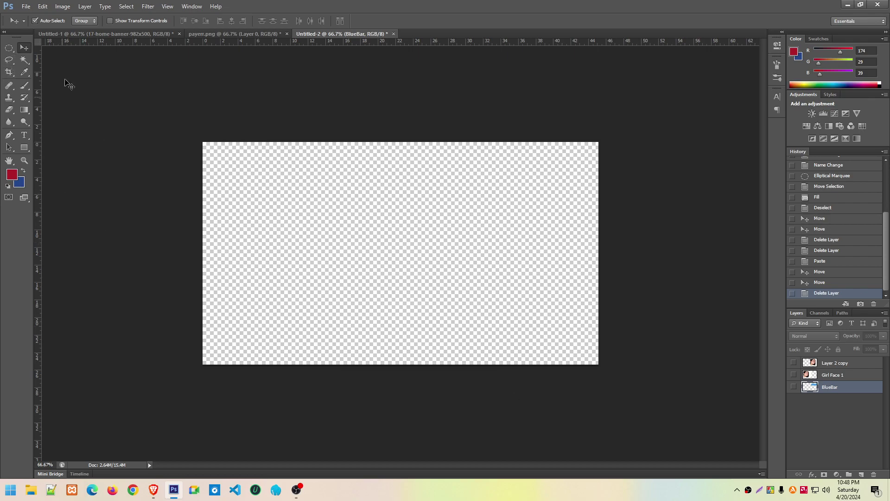
pyautogui.click(9, 49)
pyautogui.rightClick(8, 52)
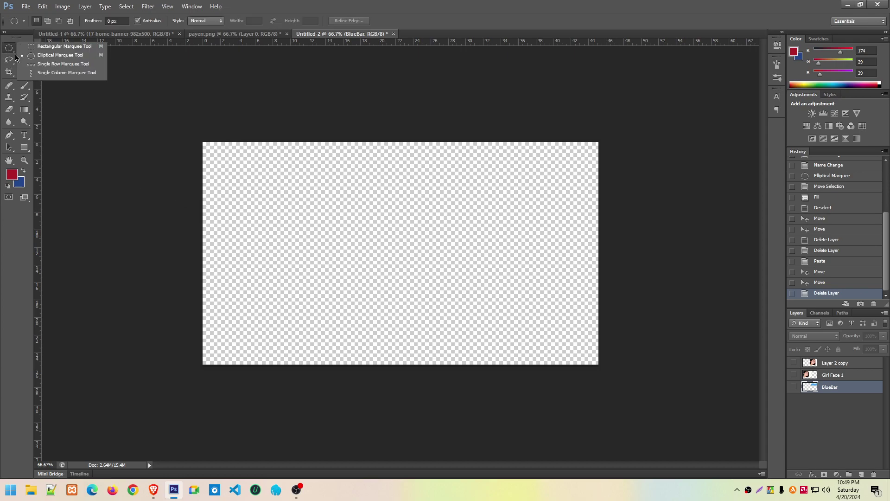
pyautogui.click(58, 47)
pyautogui.moveTo(183, 140); pyautogui.dragTo(663, 212)
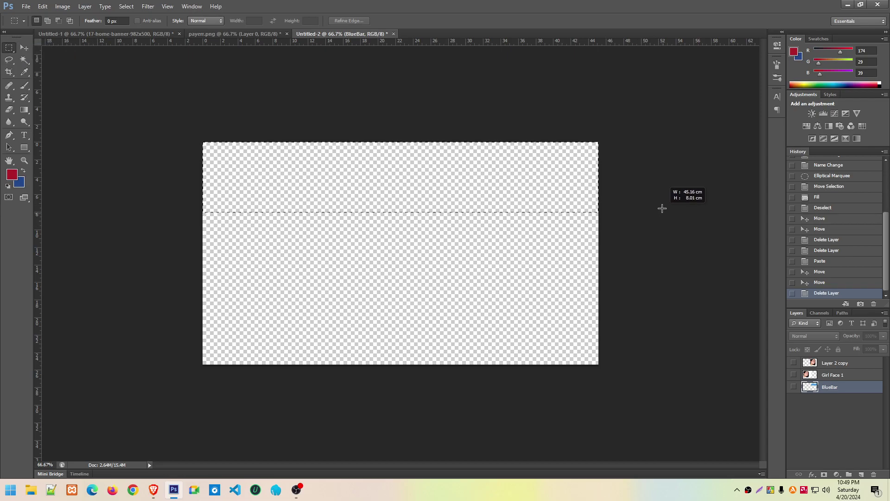
pyautogui.moveTo(662, 213); pyautogui.dragTo(663, 207)
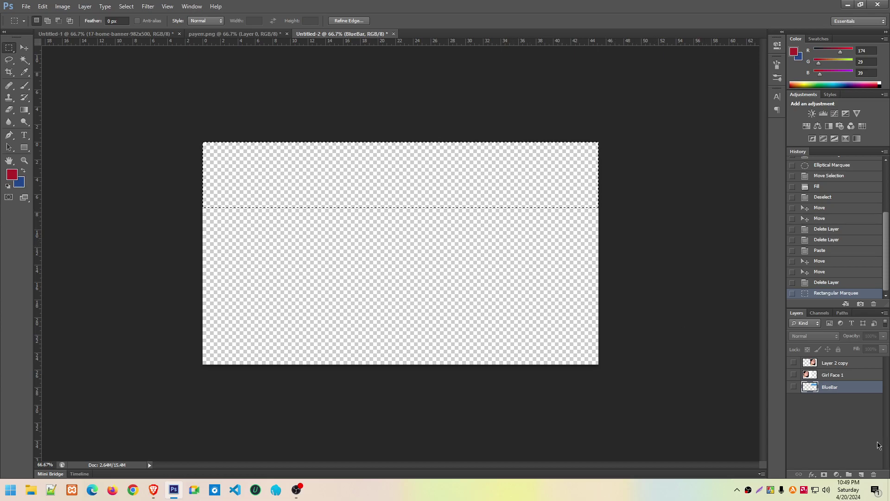
# Add new empty layers and fill the top strip of Layer 1 with red
pyautogui.click(862, 474)
pyautogui.click(861, 474)
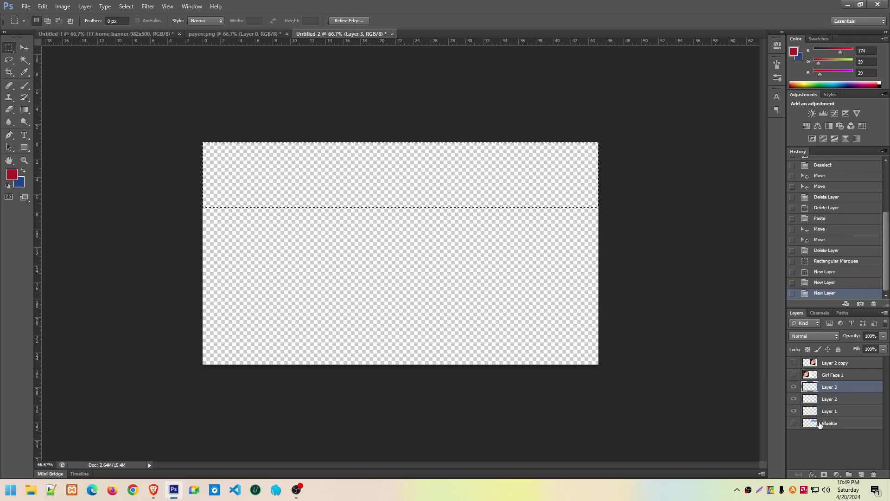
pyautogui.click(812, 412)
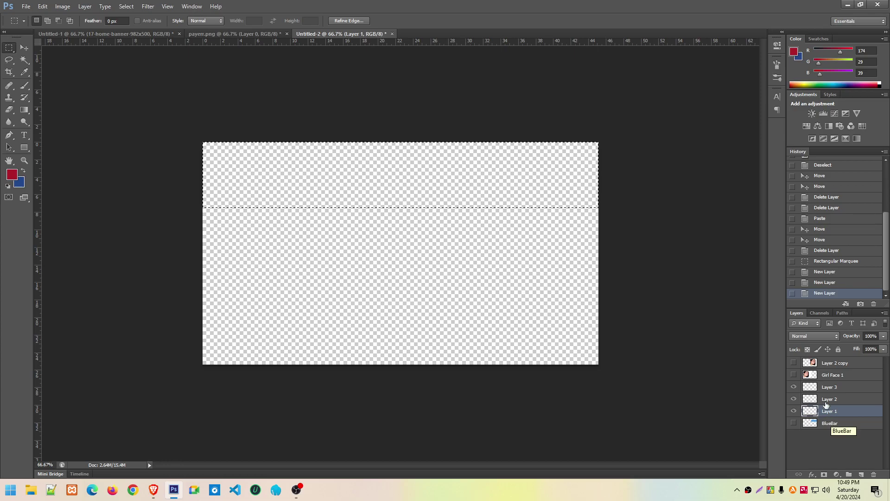
pyautogui.hotkey('alt', 'BackSpace')
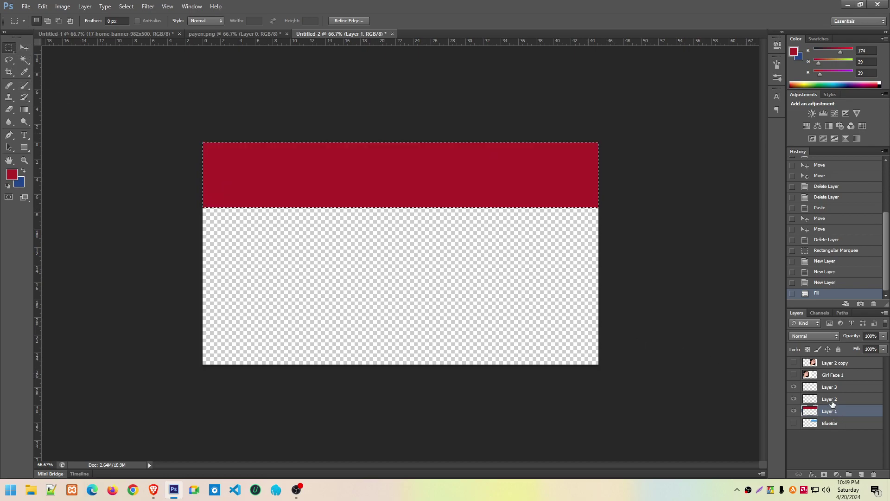
# Fill the band on Layer 2 with blue, deselect, and move it to the bottom
pyautogui.click(834, 402)
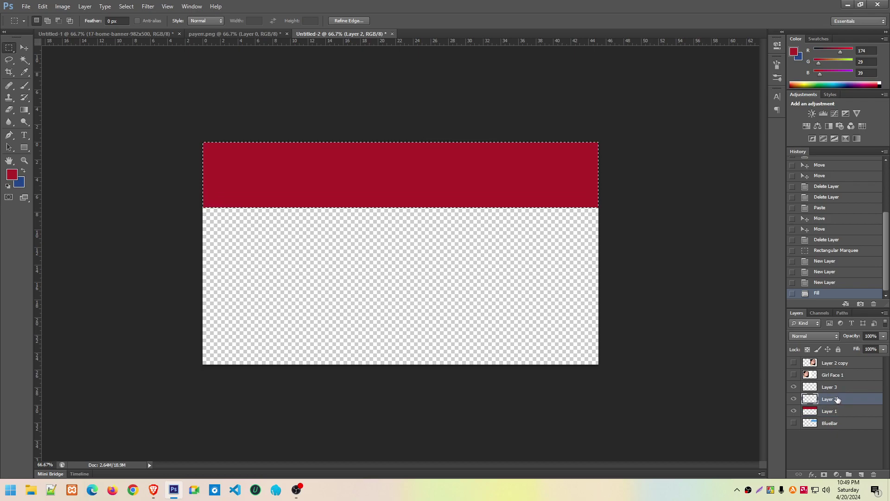
pyautogui.hotkey('shift', 'F5')
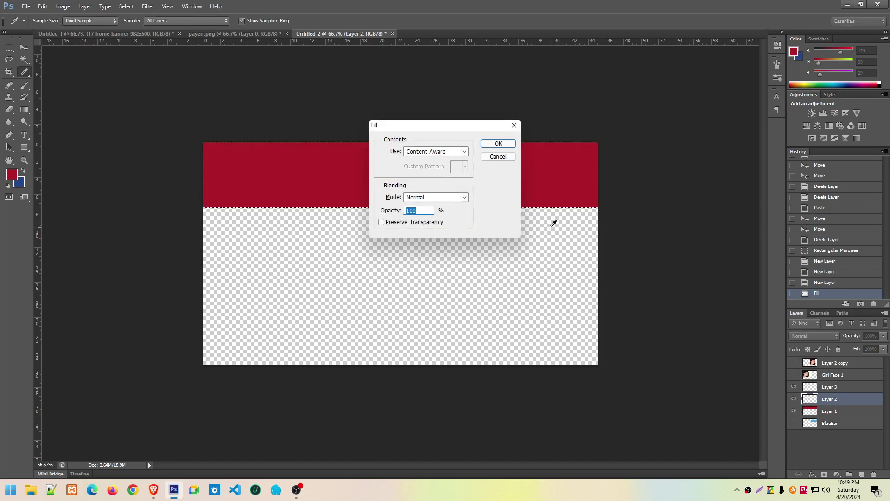
pyautogui.click(499, 157)
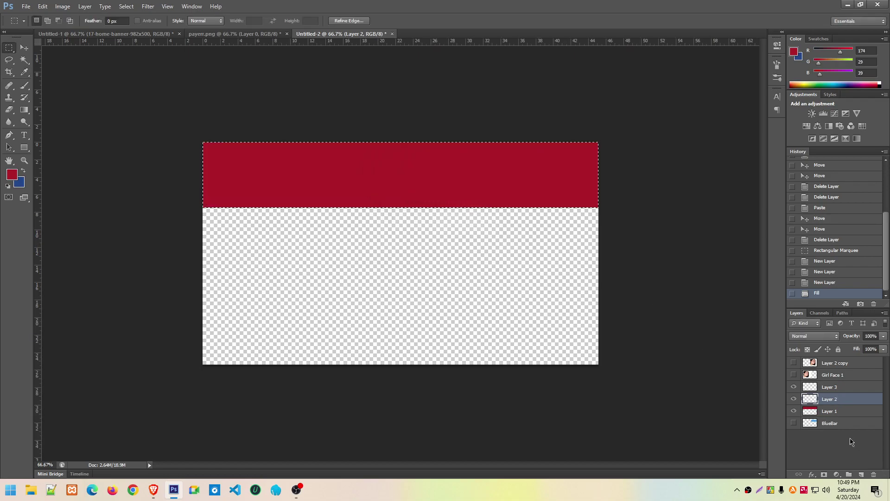
pyautogui.hotkey('ctrl', 'BackSpace')
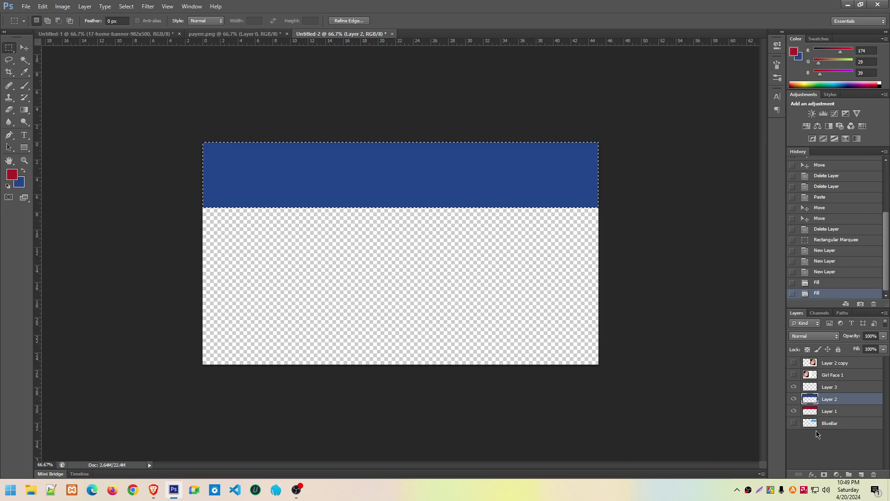
pyautogui.press('v')
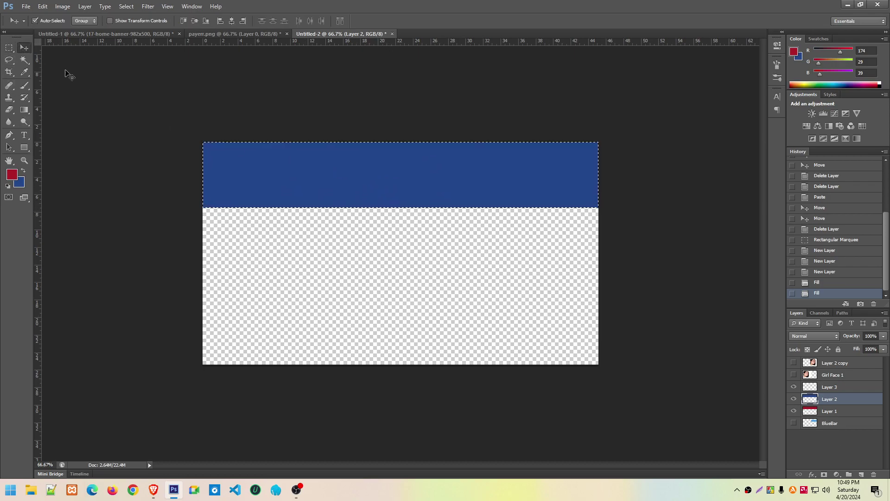
pyautogui.press('m')
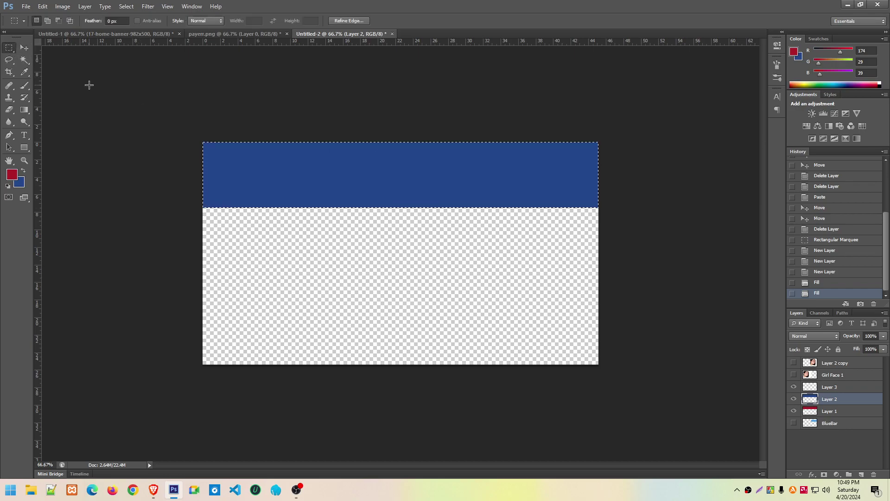
pyautogui.click(88, 84)
pyautogui.click(24, 47)
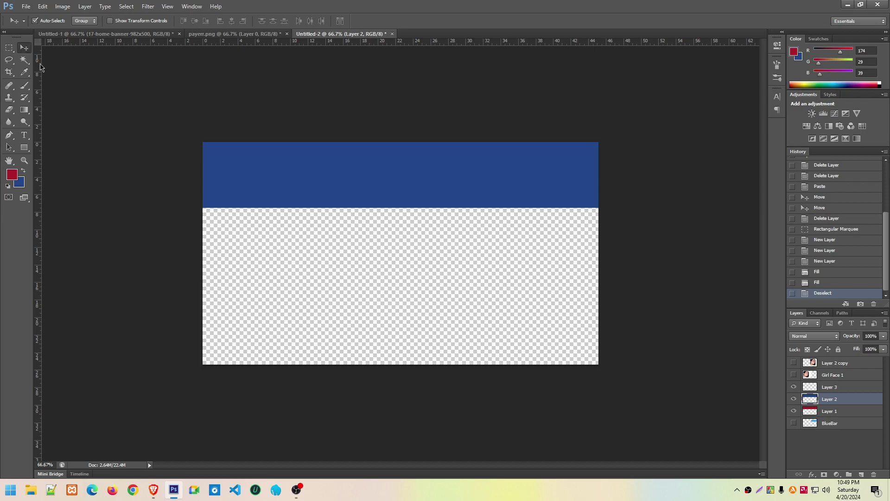
pyautogui.moveTo(334, 198)
pyautogui.mouseDown()
pyautogui.moveTo(343, 222)
pyautogui.moveTo(335, 346)
pyautogui.mouseUp()
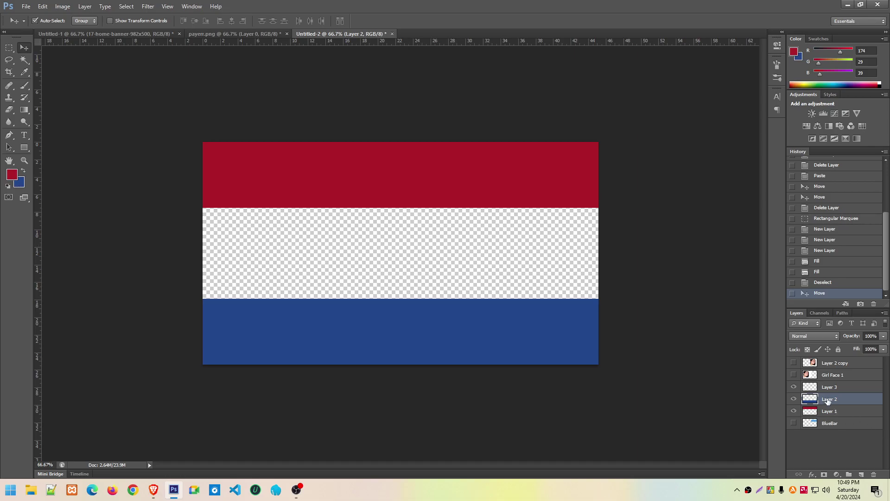
# Fill Layer 3 with white and drag it beneath the red and blue stripe layers
pyautogui.click(829, 386)
pyautogui.click(18, 182)
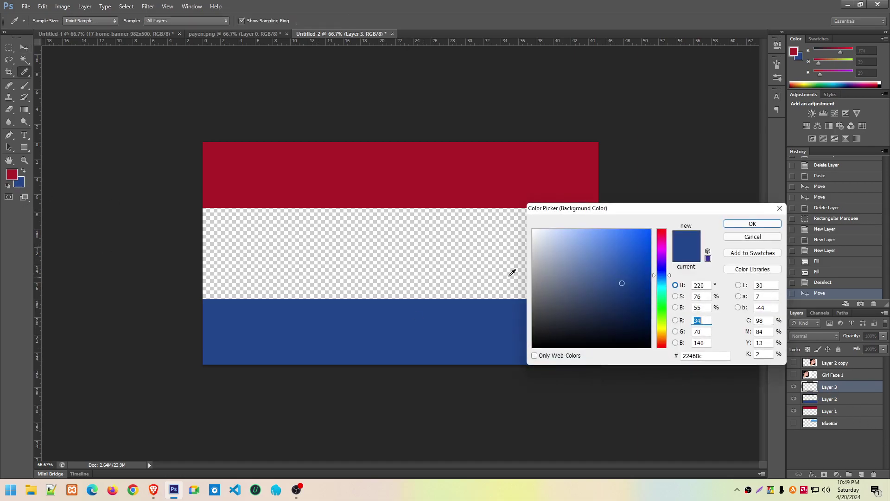
pyautogui.click(512, 272)
pyautogui.click(753, 224)
pyautogui.press('v')
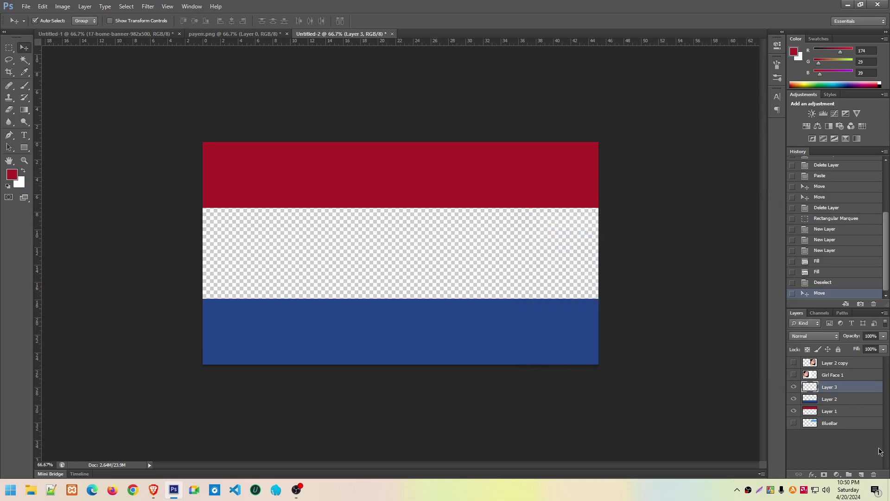
pyautogui.hotkey('ctrl', 'BackSpace')
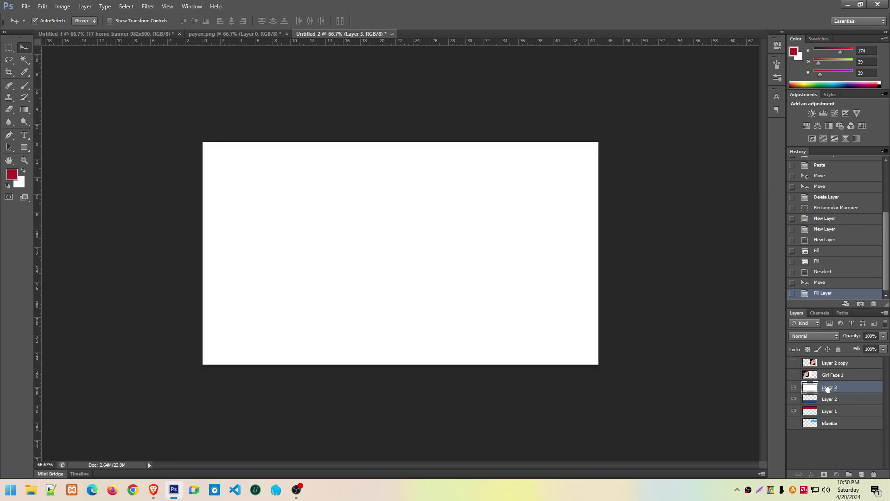
pyautogui.moveTo(828, 388)
pyautogui.mouseDown()
pyautogui.moveTo(824, 415)
pyautogui.moveTo(837, 417)
pyautogui.mouseUp()
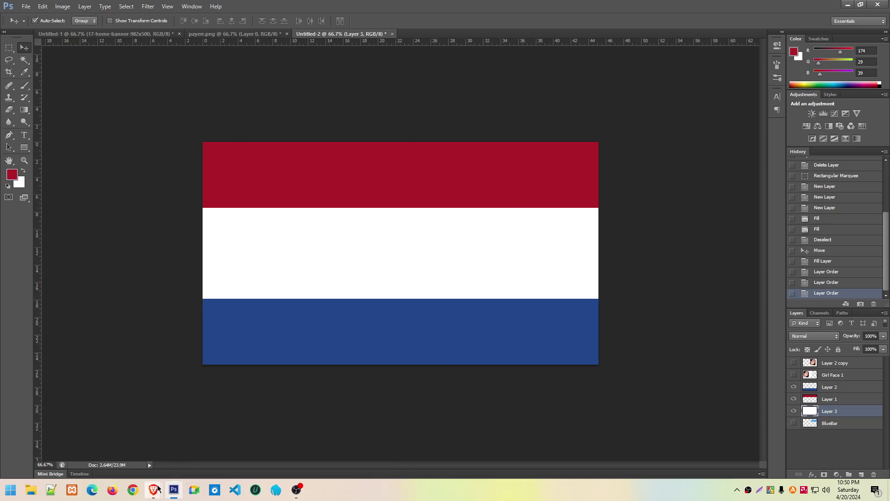
# Scroll through the Google Images country flag results, then switch to the Google Meet call
pyautogui.click(124, 453)
pyautogui.scroll(-5, 703, 206)
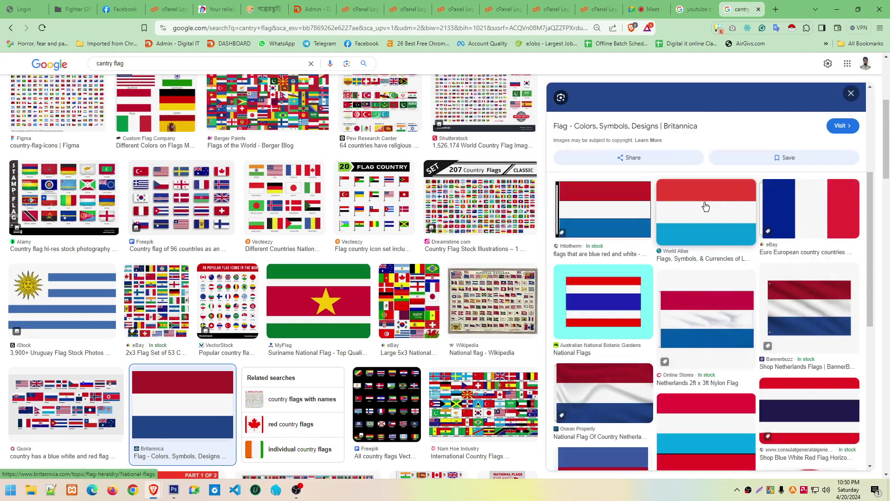
pyautogui.scroll(-3, 705, 199)
pyautogui.scroll(-3, 734, 222)
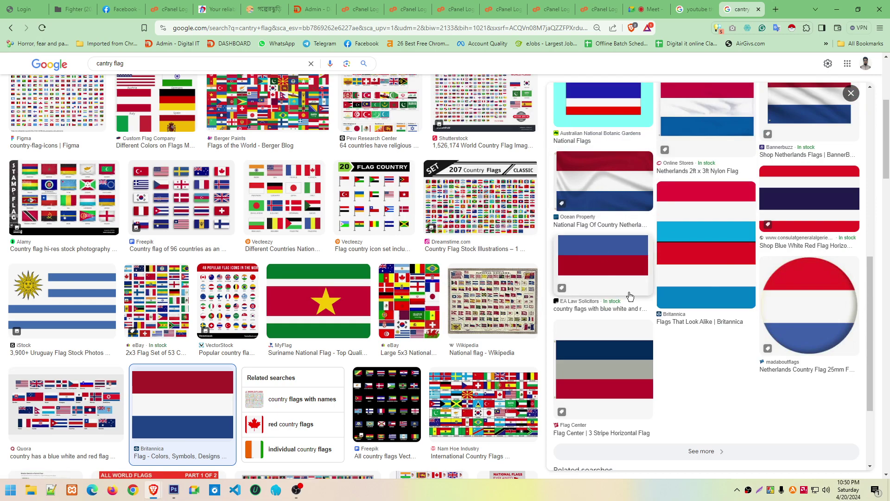
pyautogui.scroll(-5, 293, 294)
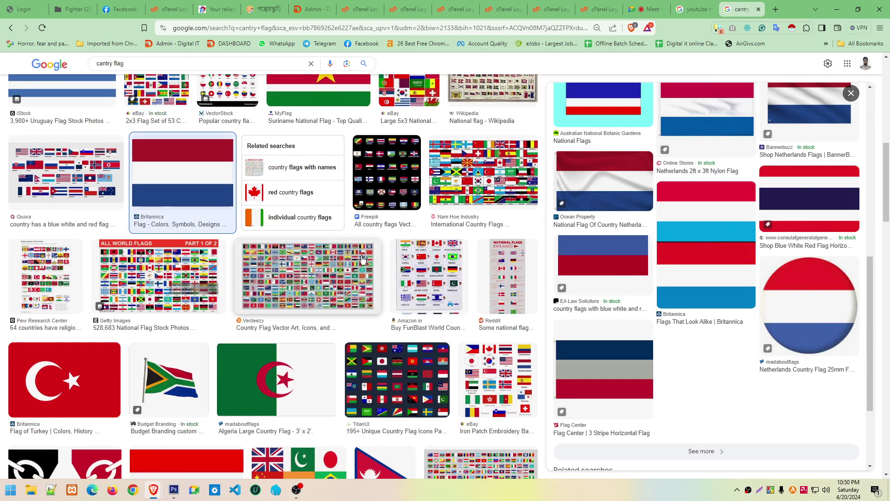
pyautogui.scroll(-2, 293, 295)
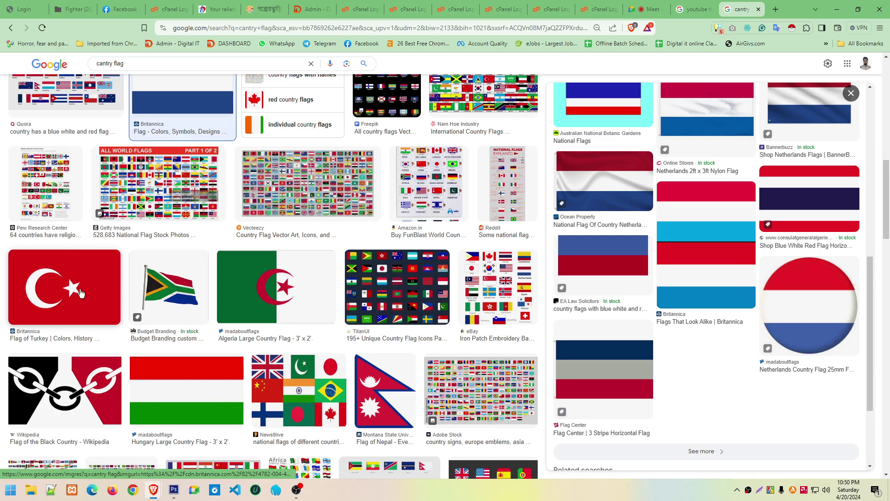
pyautogui.scroll(-1, 293, 294)
pyautogui.scroll(-2, 291, 246)
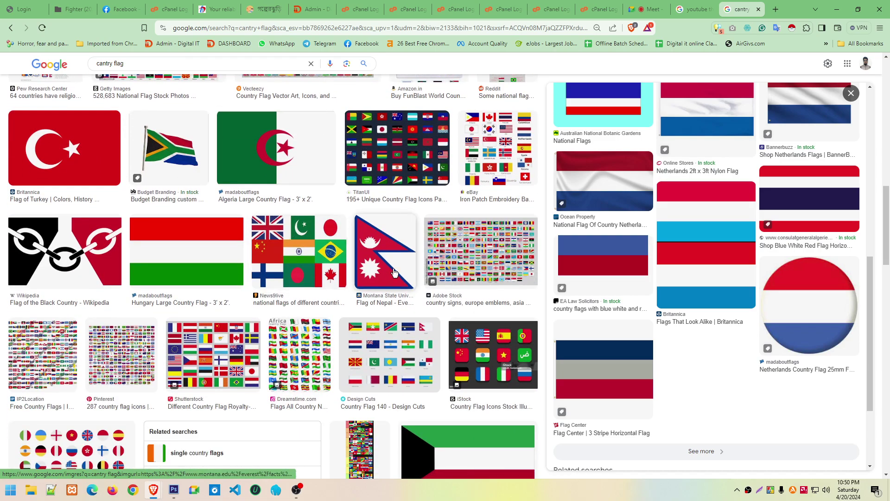
pyautogui.scroll(-2, 371, 260)
pyautogui.scroll(-2, 454, 275)
pyautogui.scroll(-3, 454, 275)
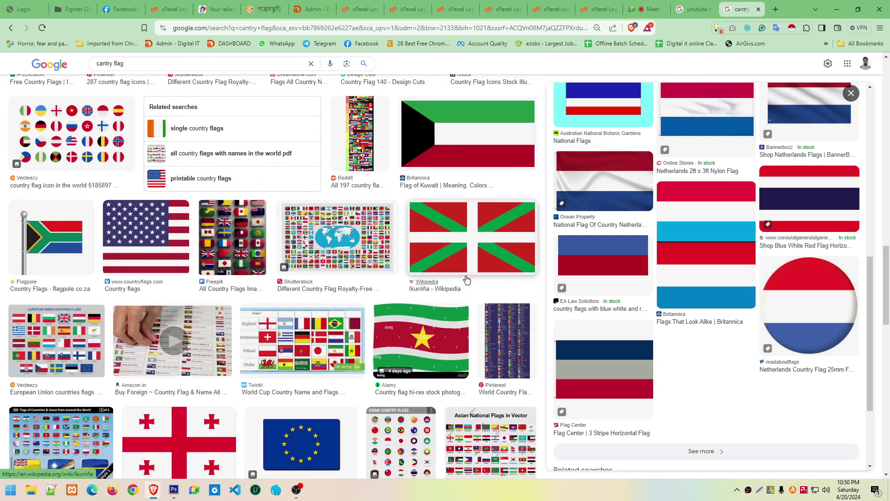
pyautogui.scroll(-2, 367, 312)
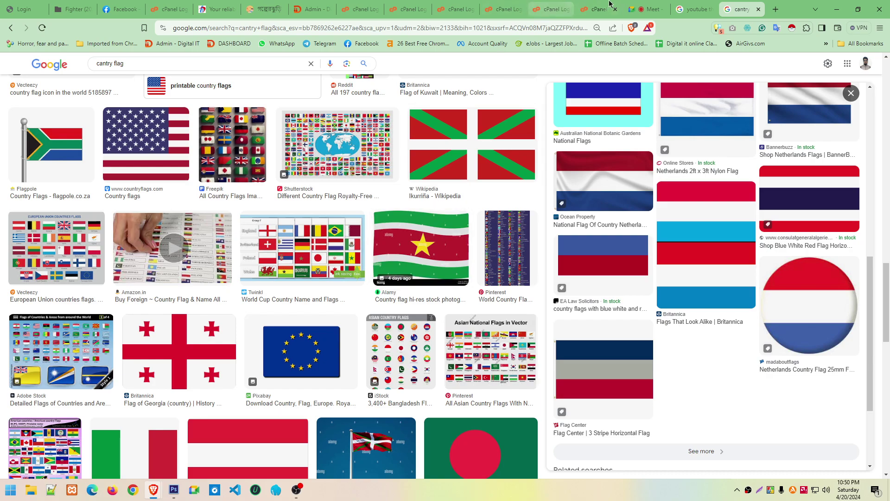
pyautogui.click(646, 7)
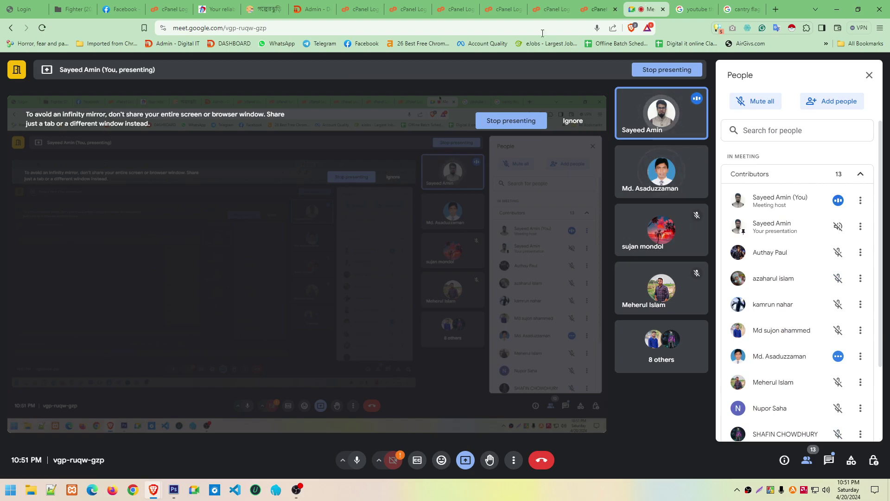
# Bring the finished red, white and blue striped flag in Photoshop back to the screen
pyautogui.click(174, 490)
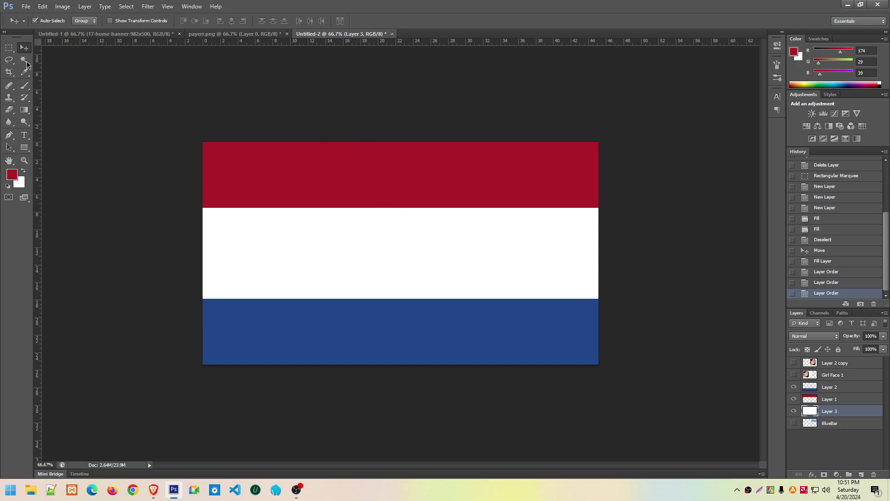
# Draw an elliptical selection over the white band's centre, trying Delete then undoing it
pyautogui.click(9, 48)
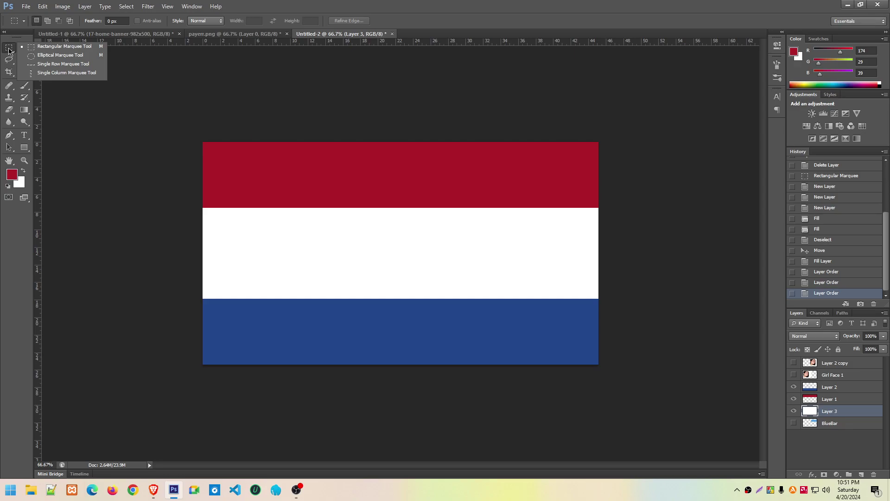
pyautogui.click(55, 55)
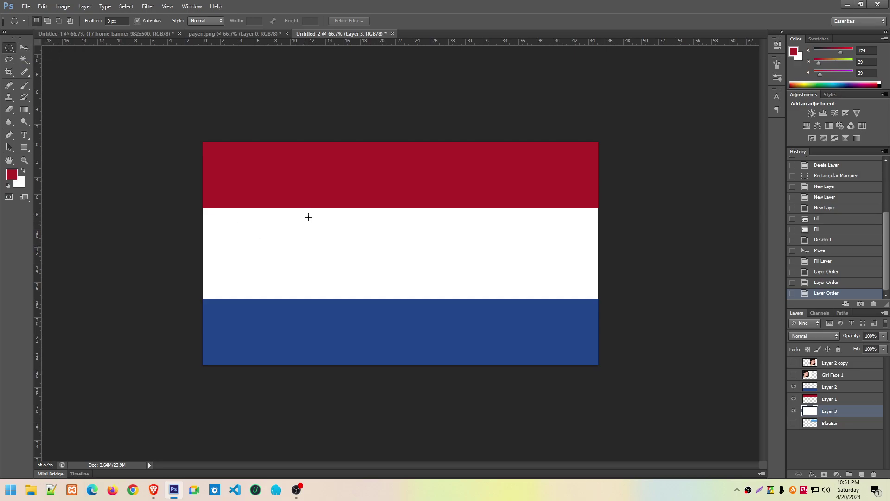
pyautogui.moveTo(314, 175); pyautogui.dragTo(433, 257)
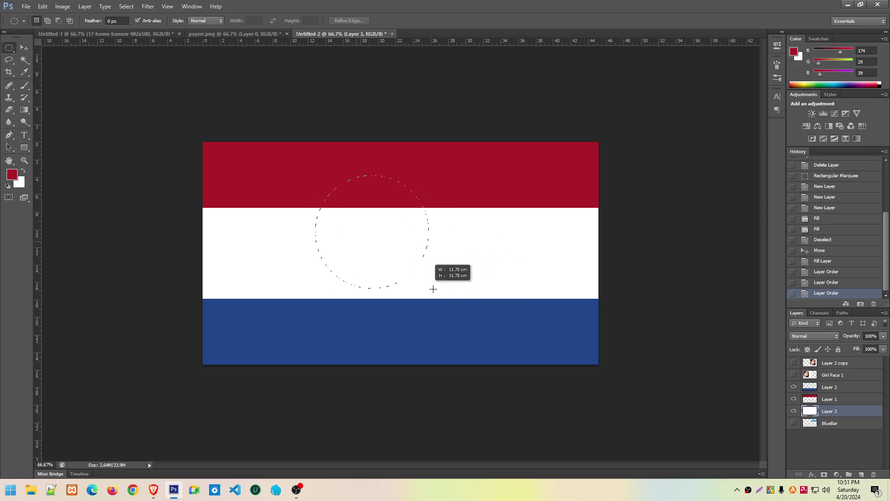
pyautogui.moveTo(432, 257)
pyautogui.mouseDown()
pyautogui.moveTo(345, 226)
pyautogui.moveTo(342, 261)
pyautogui.moveTo(443, 291)
pyautogui.moveTo(443, 312)
pyautogui.moveTo(438, 292)
pyautogui.moveTo(515, 347)
pyautogui.moveTo(489, 302)
pyautogui.moveTo(510, 319)
pyautogui.moveTo(408, 243)
pyautogui.moveTo(439, 286)
pyautogui.moveTo(464, 245)
pyautogui.moveTo(499, 216)
pyautogui.moveTo(367, 294)
pyautogui.moveTo(461, 320)
pyautogui.moveTo(471, 315)
pyautogui.moveTo(455, 301)
pyautogui.moveTo(494, 326)
pyautogui.mouseUp()
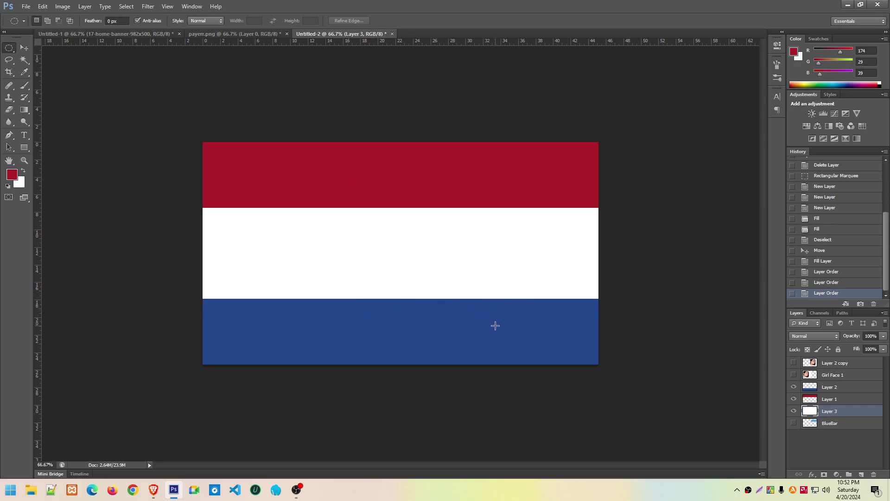
pyautogui.press('Delete')
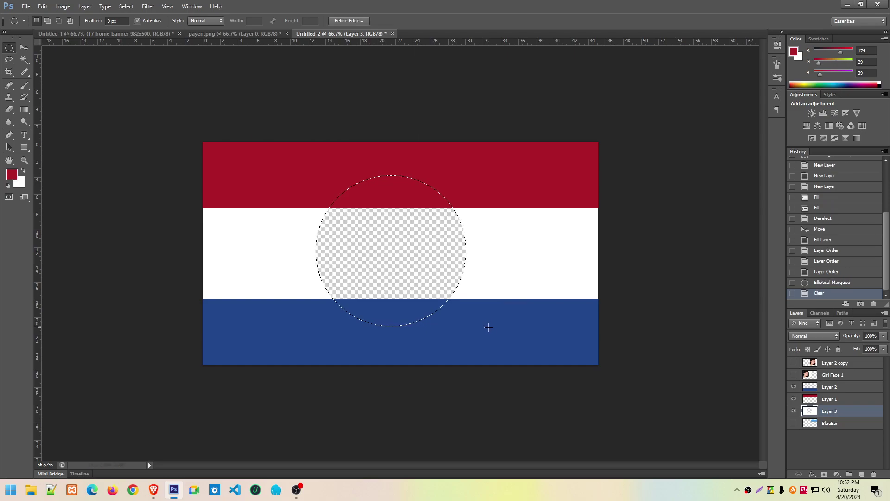
pyautogui.hotkey('ctrl', 'z')
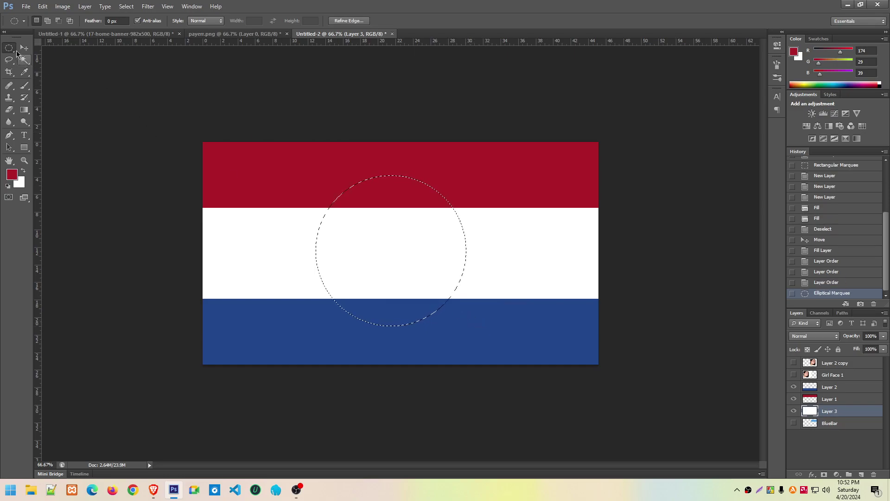
# Drop the circle selection, draw a trial oval across all three stripes, then deselect it
pyautogui.click(85, 75)
pyautogui.rightClick(10, 54)
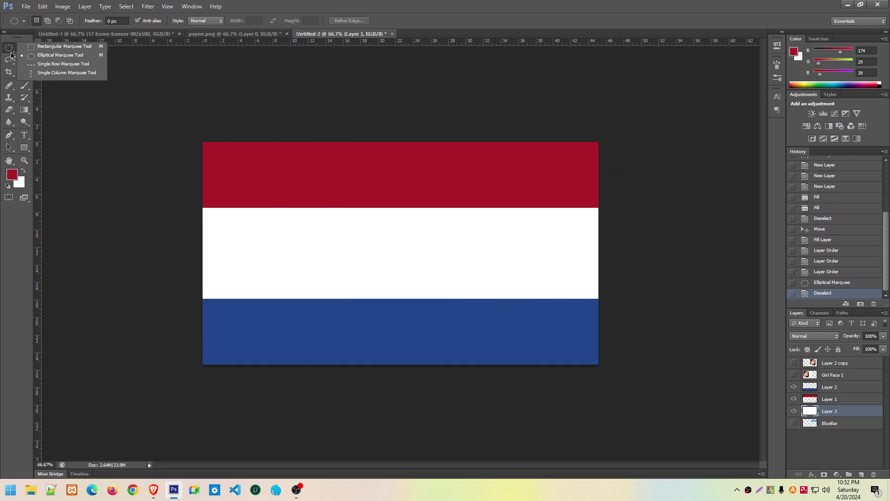
pyautogui.click(37, 58)
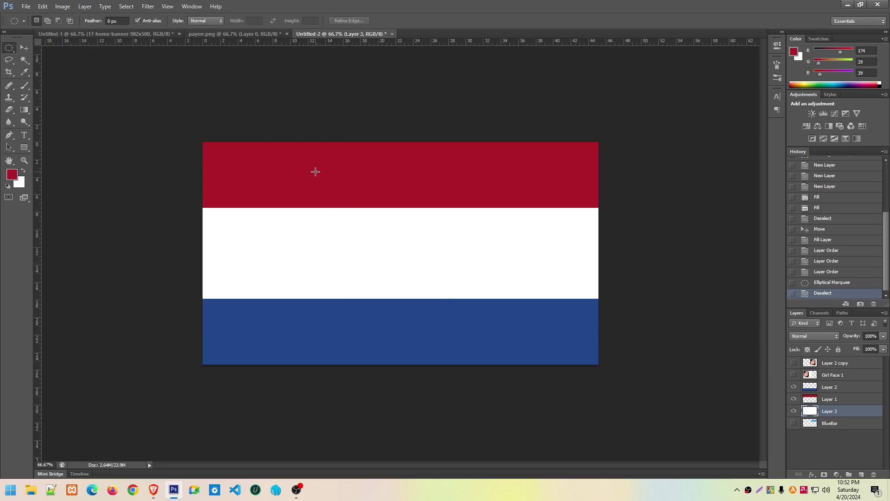
pyautogui.moveTo(315, 172)
pyautogui.mouseDown()
pyautogui.moveTo(368, 340)
pyautogui.moveTo(461, 264)
pyautogui.moveTo(538, 248)
pyautogui.mouseUp()
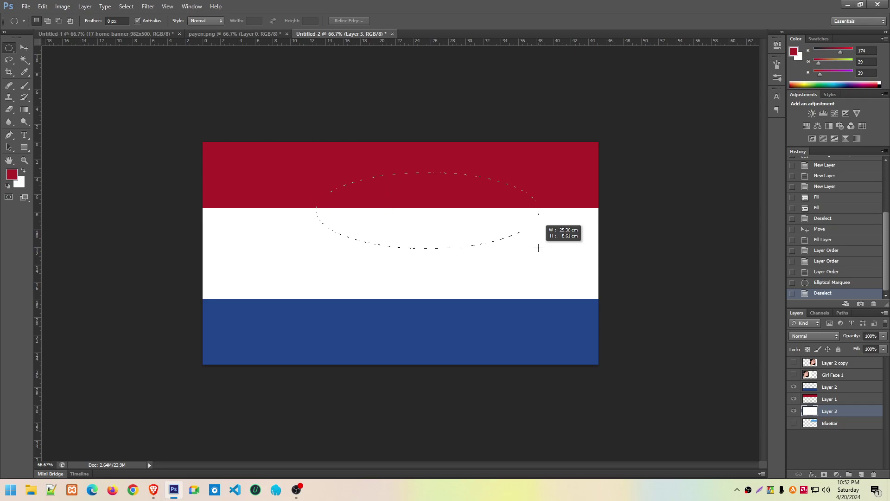
pyautogui.moveTo(538, 248)
pyautogui.mouseDown()
pyautogui.moveTo(565, 335)
pyautogui.moveTo(537, 315)
pyautogui.mouseUp()
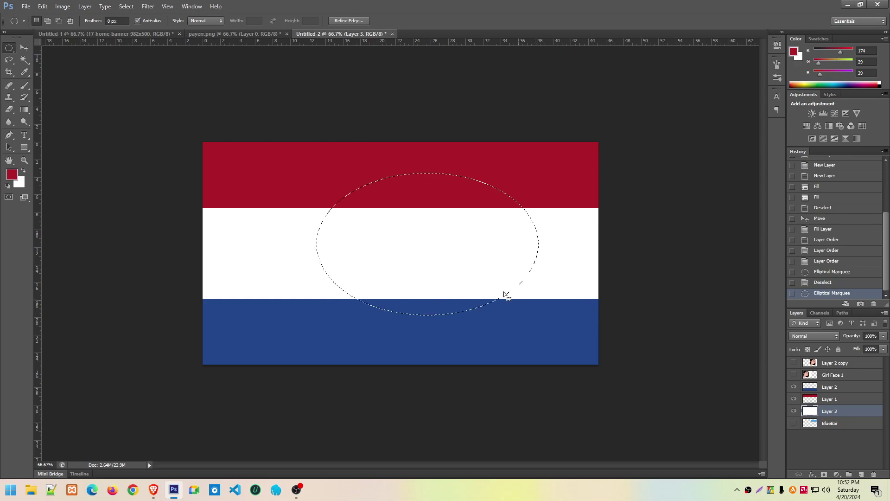
pyautogui.click(411, 199)
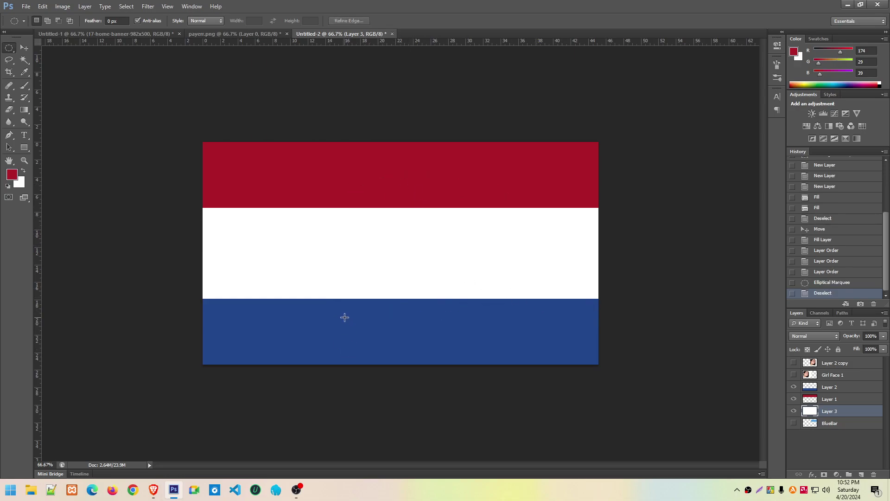
pyautogui.moveTo(153, 490)
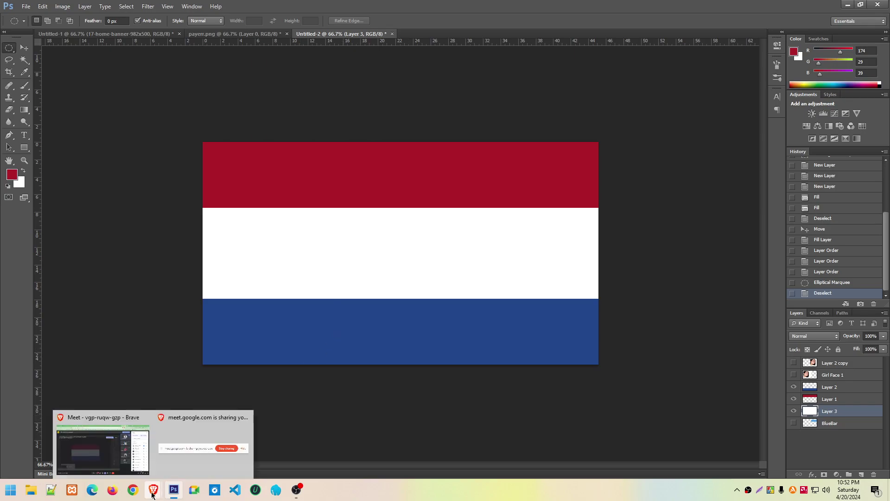
# Bring the Brave Google Meet call window back to the front, showing 13 participants
pyautogui.click(96, 443)
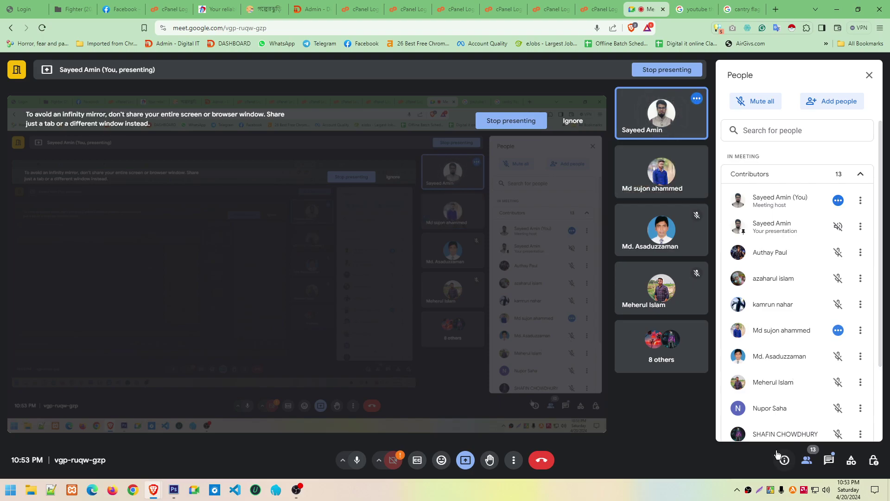
# Open the meeting's Host controls in Google Meet
pyautogui.click(873, 460)
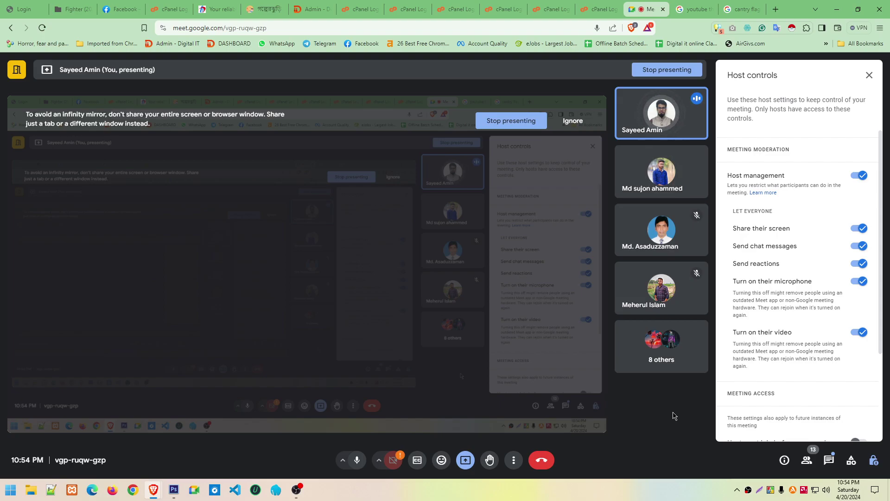
# Bring the Photoshop red, white and blue flag document back to the front
pyautogui.click(174, 489)
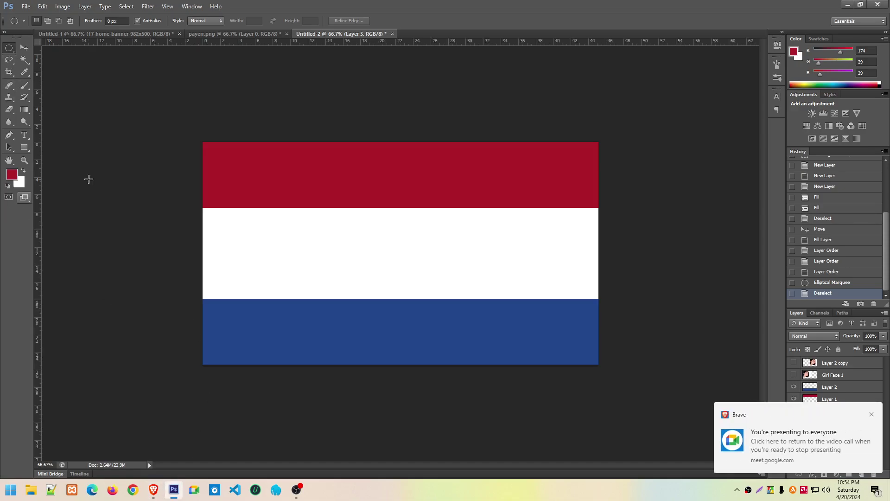
# Minimize Photoshop to reveal the Meet window with its host settings
pyautogui.click(845, 5)
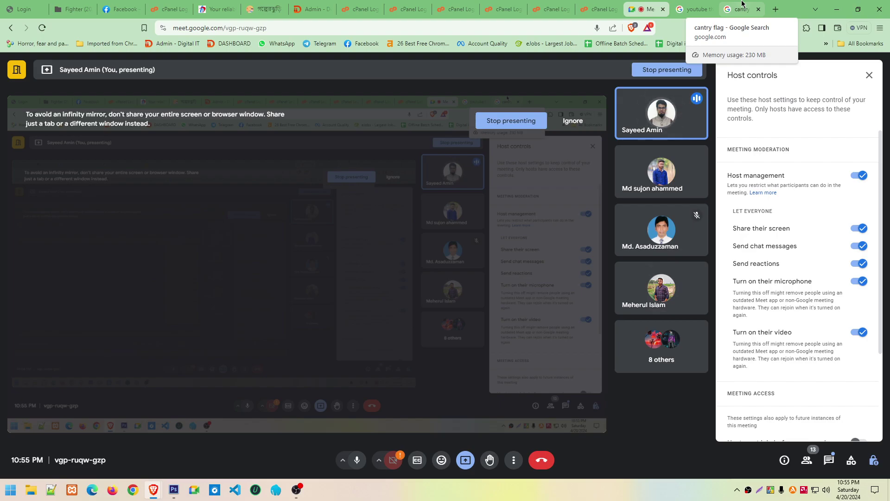
# Browse the 'cantry flag' image search results, then return to the Meet tab
pyautogui.click(742, 4)
pyautogui.scroll(-4, 330, 318)
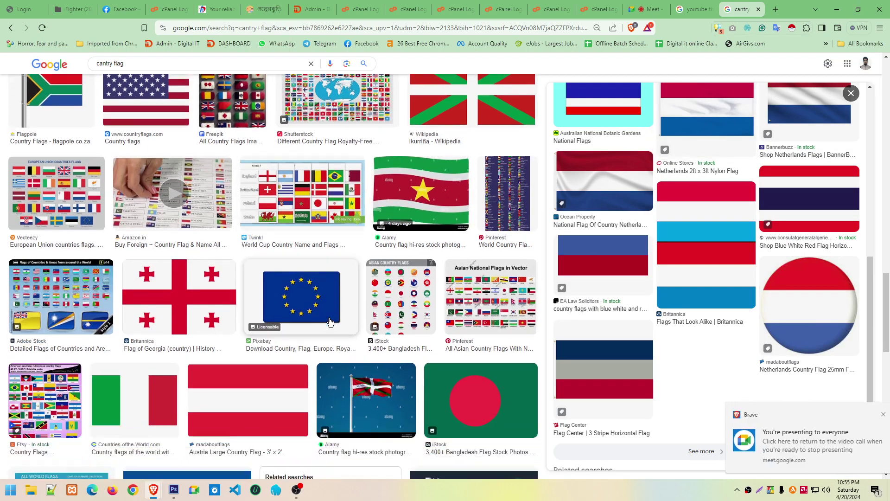
pyautogui.scroll(2, 326, 318)
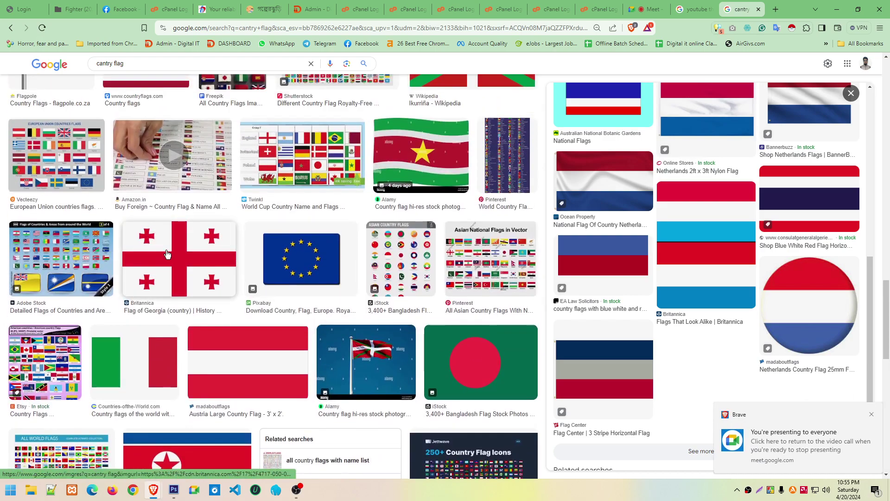
pyautogui.scroll(-3, 705, 278)
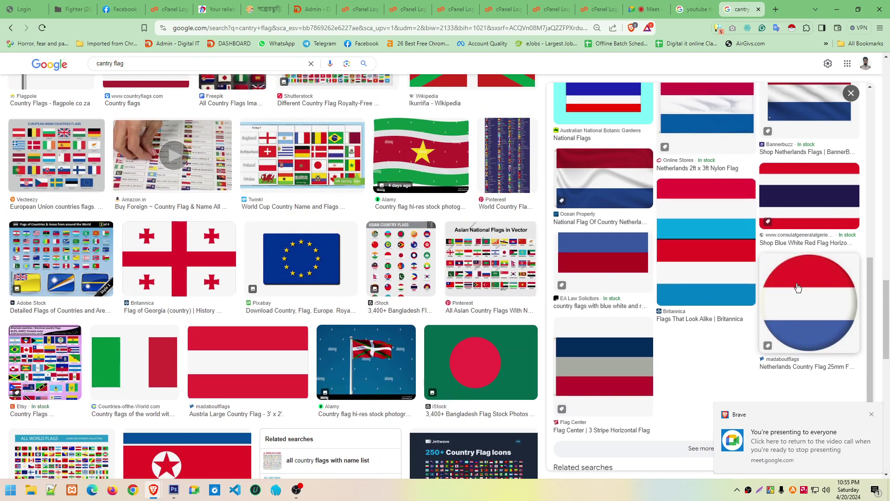
pyautogui.scroll(-3, 223, 397)
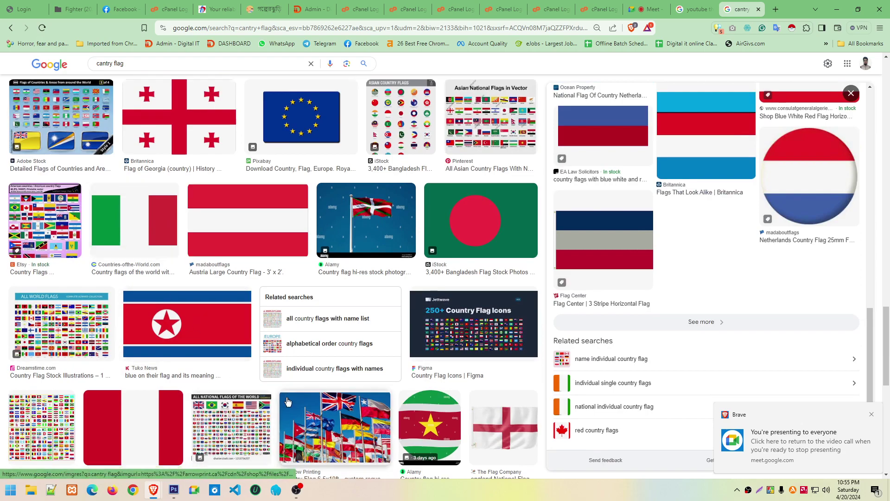
pyautogui.scroll(-3, 287, 399)
pyautogui.scroll(-3, 287, 399)
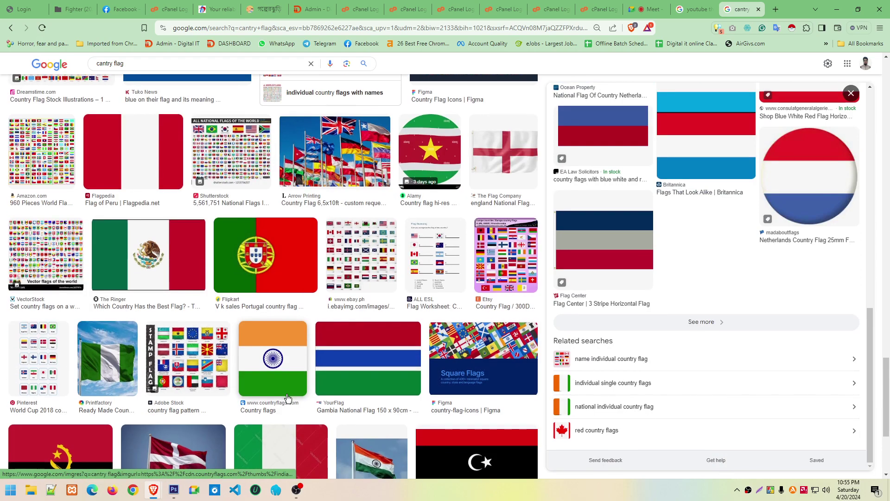
pyautogui.scroll(-4, 297, 394)
pyautogui.scroll(-5, 325, 362)
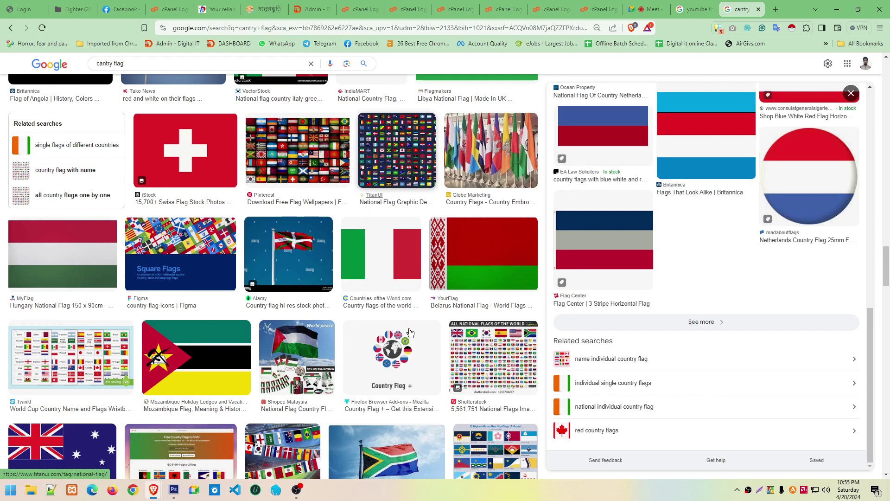
pyautogui.scroll(-2, 409, 330)
pyautogui.scroll(-2, 417, 325)
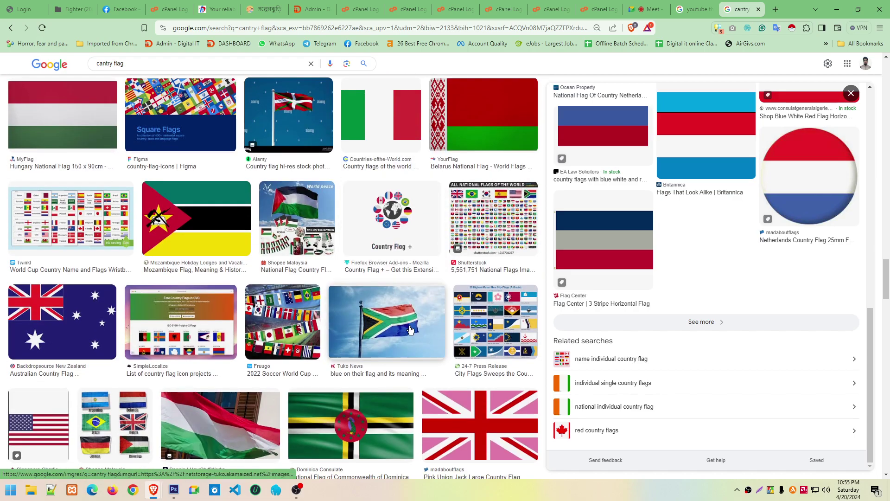
pyautogui.scroll(-1, 426, 320)
pyautogui.scroll(-2, 441, 307)
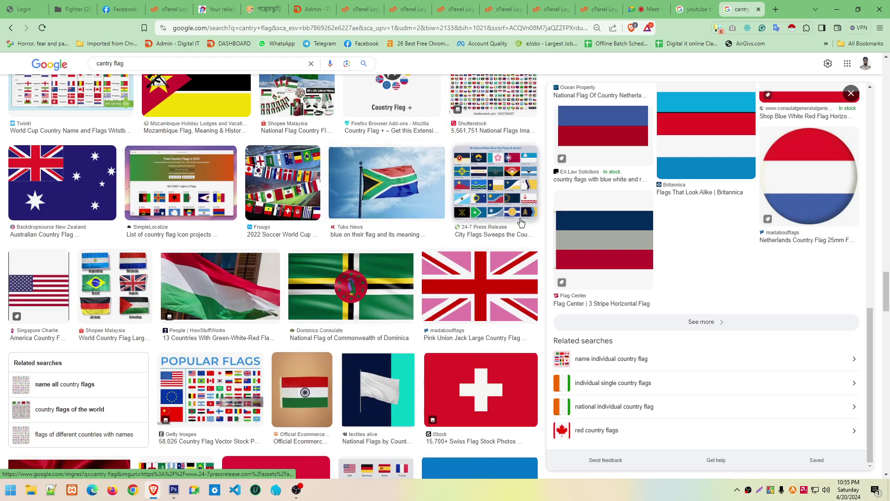
pyautogui.click(646, 9)
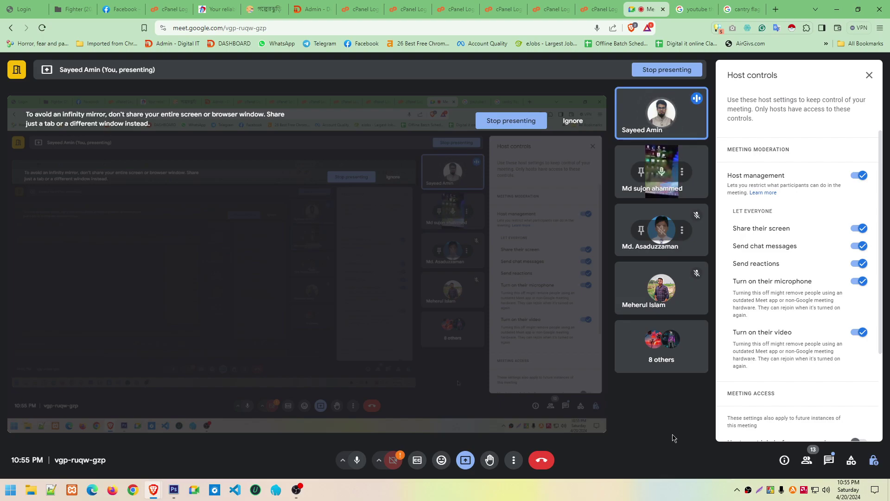
# Search for 'lightshot' in a new tab, check the system tray, then return to Meet
pyautogui.click(775, 9)
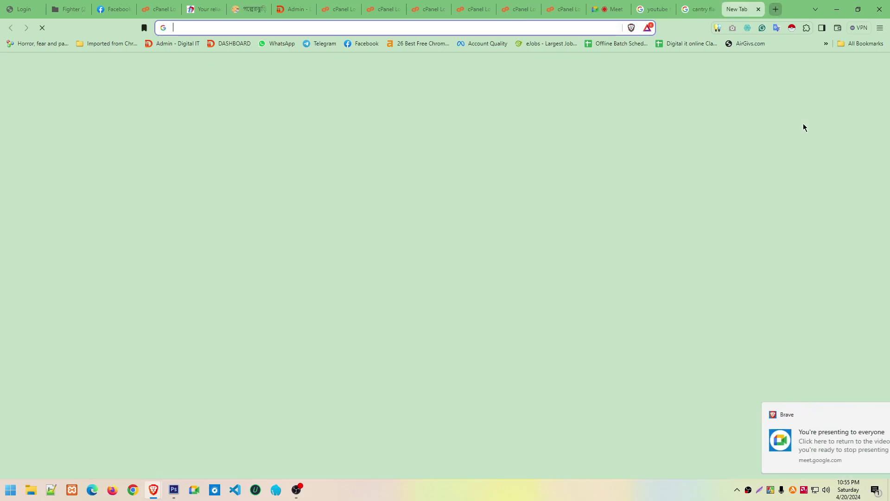
pyautogui.write('lige')
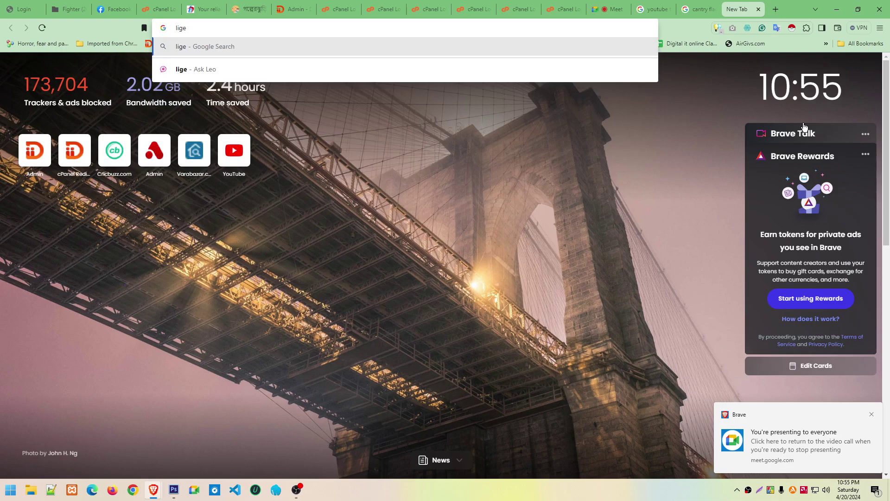
pyautogui.press('BackSpace')
pyautogui.press('BackSpace')
pyautogui.write('ght')
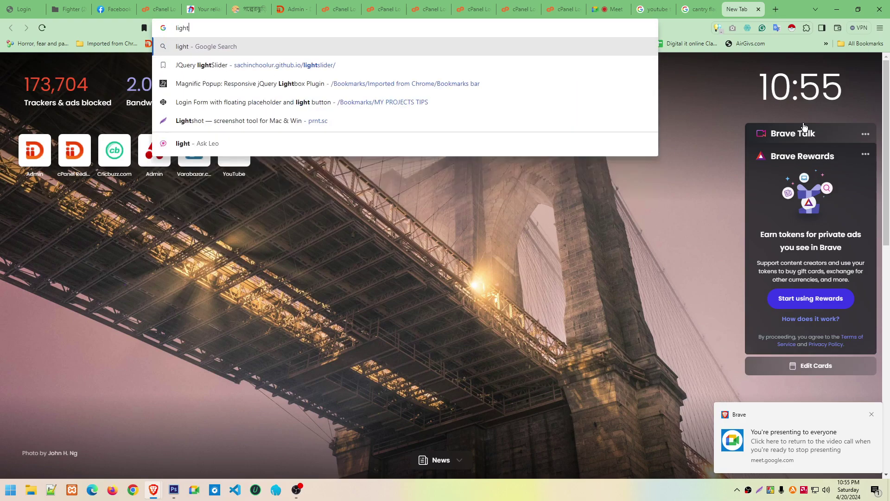
pyautogui.write('shot')
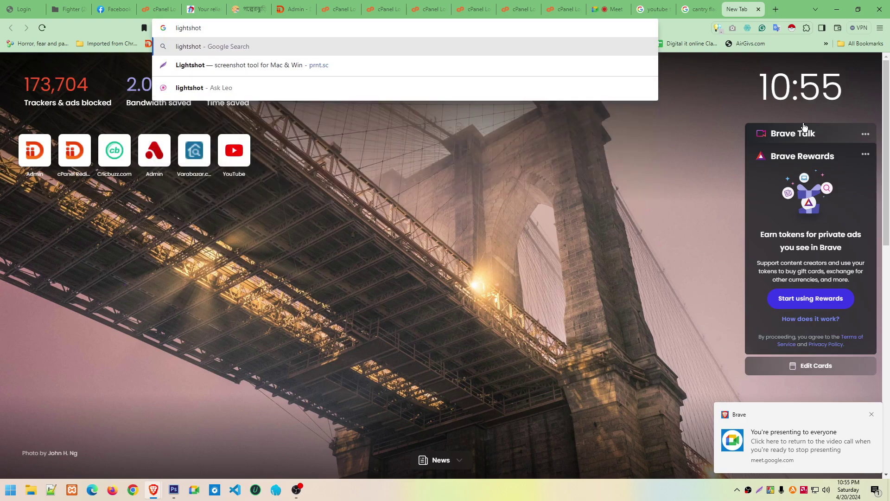
pyautogui.hotkey('ctrl', 'a')
pyautogui.press('Return')
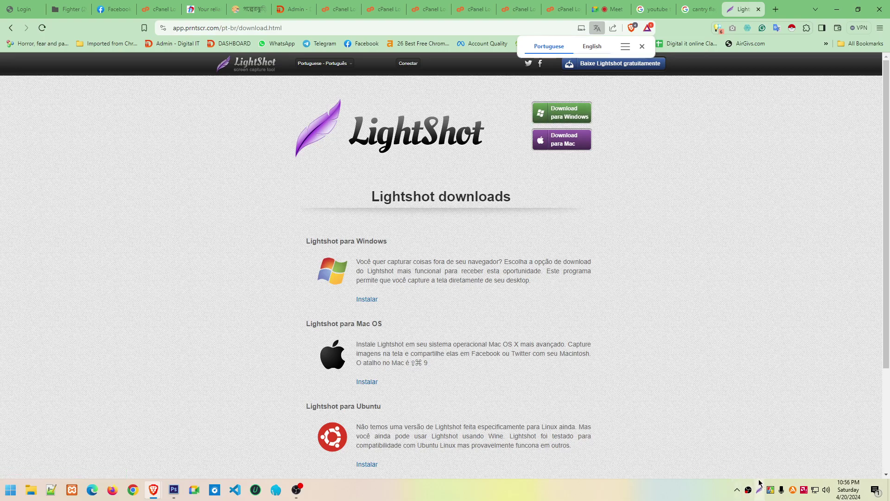
pyautogui.click(737, 490)
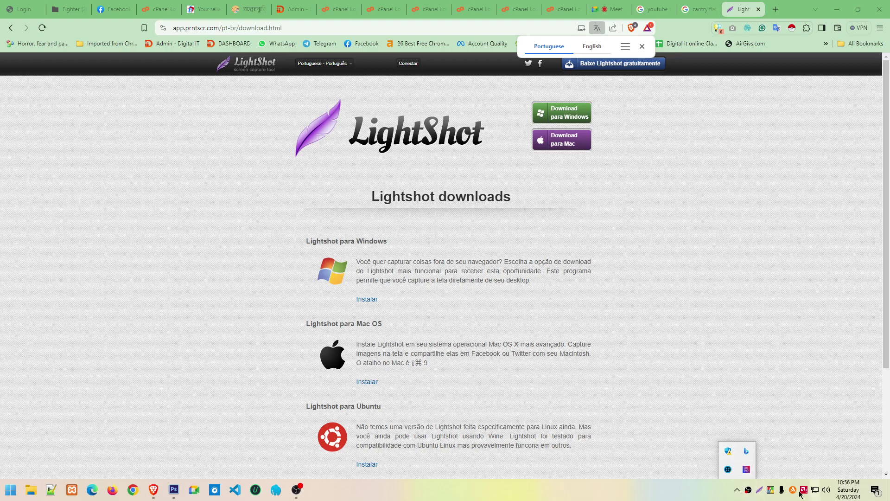
pyautogui.click(609, 9)
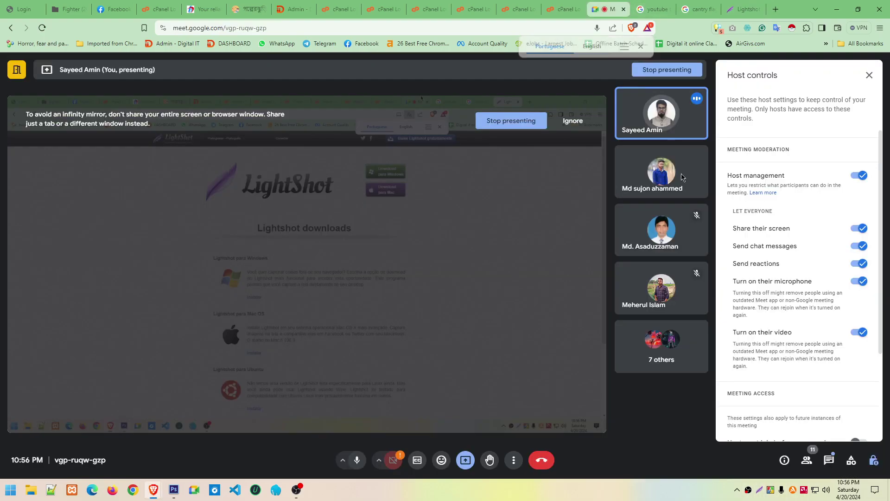
pyautogui.click(761, 490)
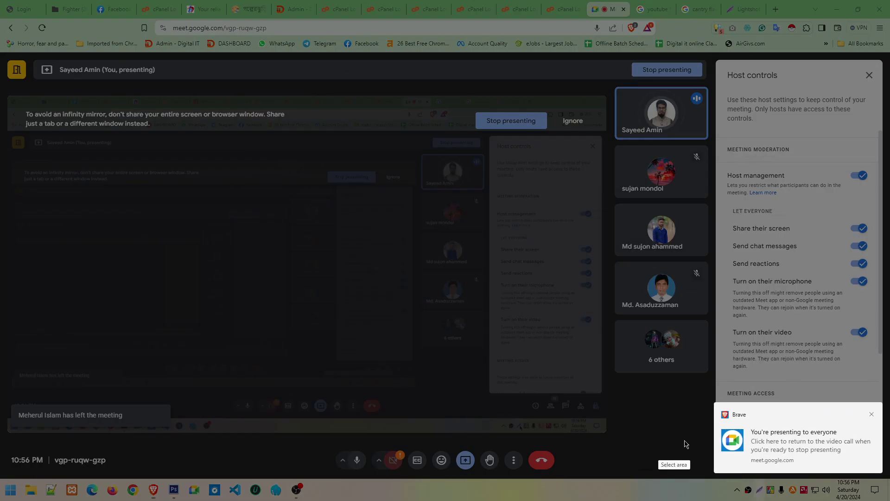
pyautogui.moveTo(58, 40)
pyautogui.mouseDown()
pyautogui.moveTo(705, 405)
pyautogui.moveTo(661, 393)
pyautogui.mouseUp()
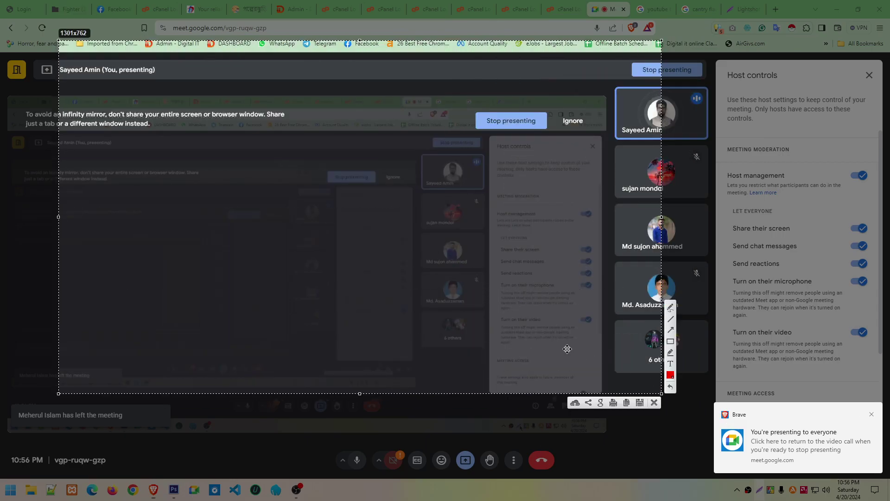
pyautogui.hotkey('ctrl', 'c')
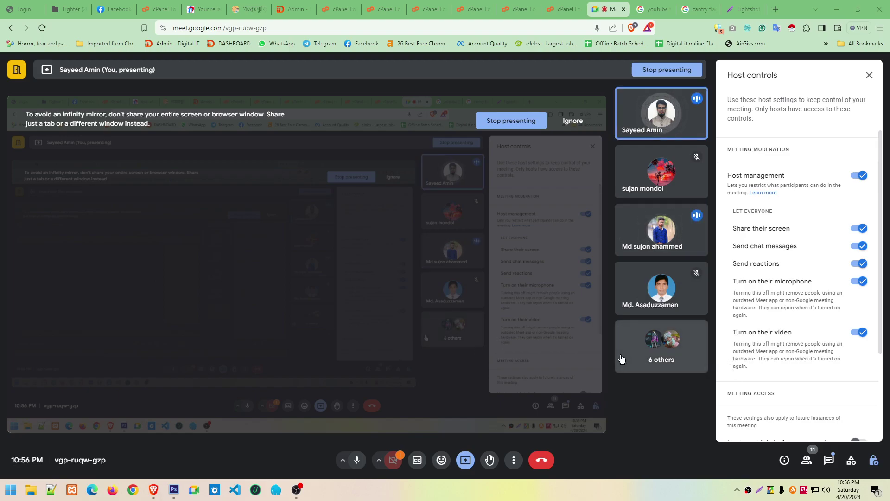
# Show the participant list, then end the Google Meet call for everyone
pyautogui.click(808, 460)
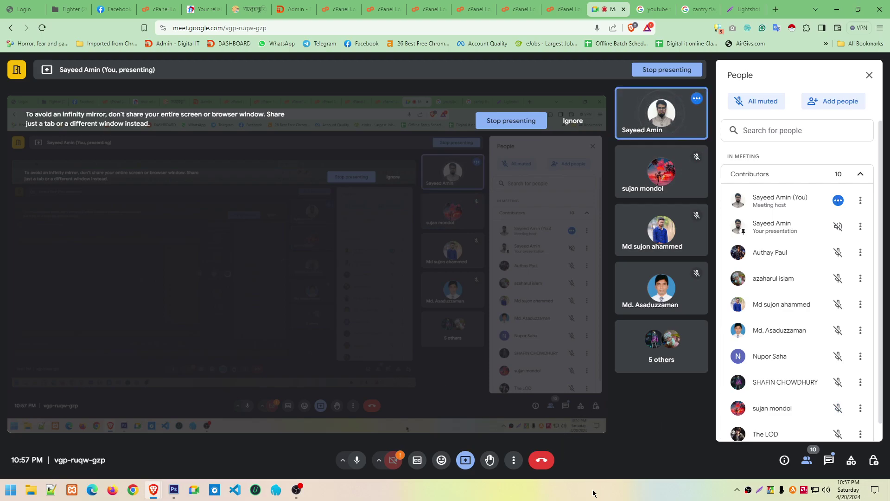
pyautogui.click(543, 463)
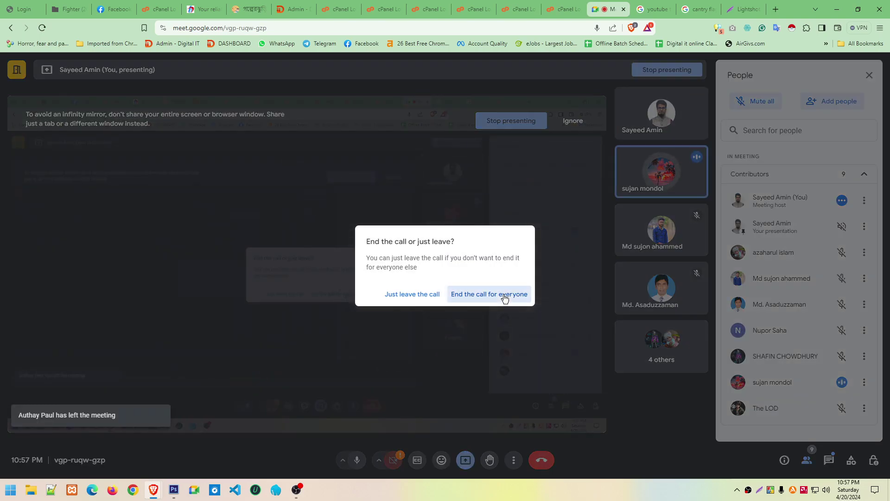
pyautogui.click(505, 300)
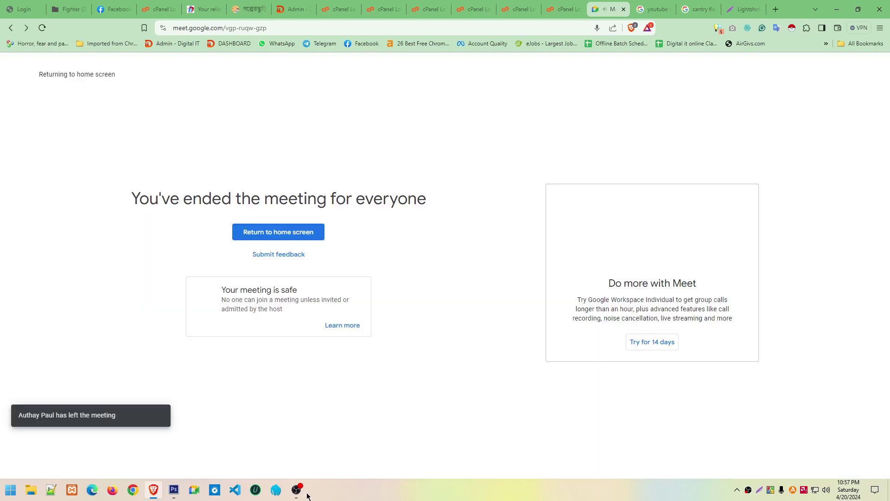